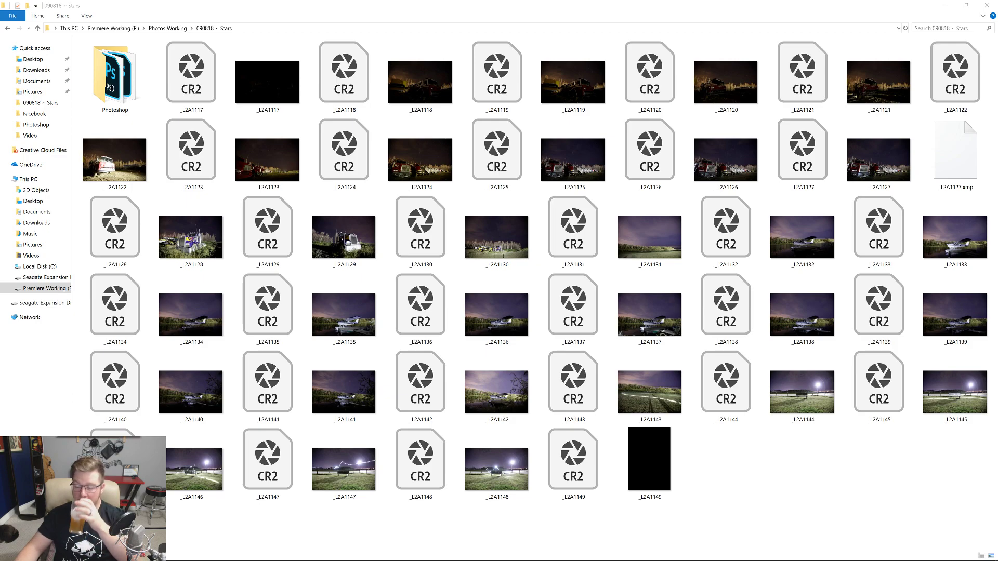
Sort the files in the 090818 – Stars folder by type
right_click(723, 478)
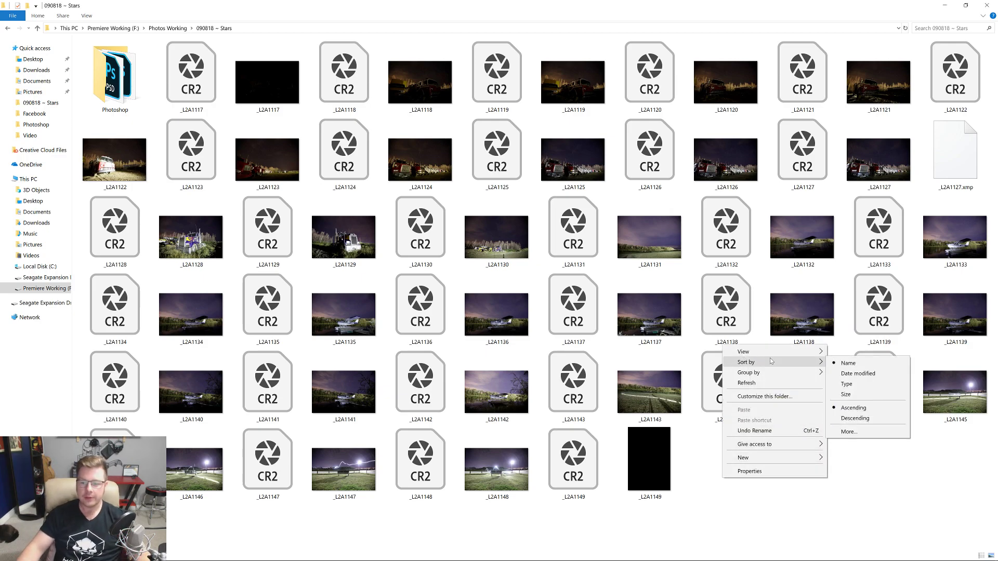
mouse_move(772, 356)
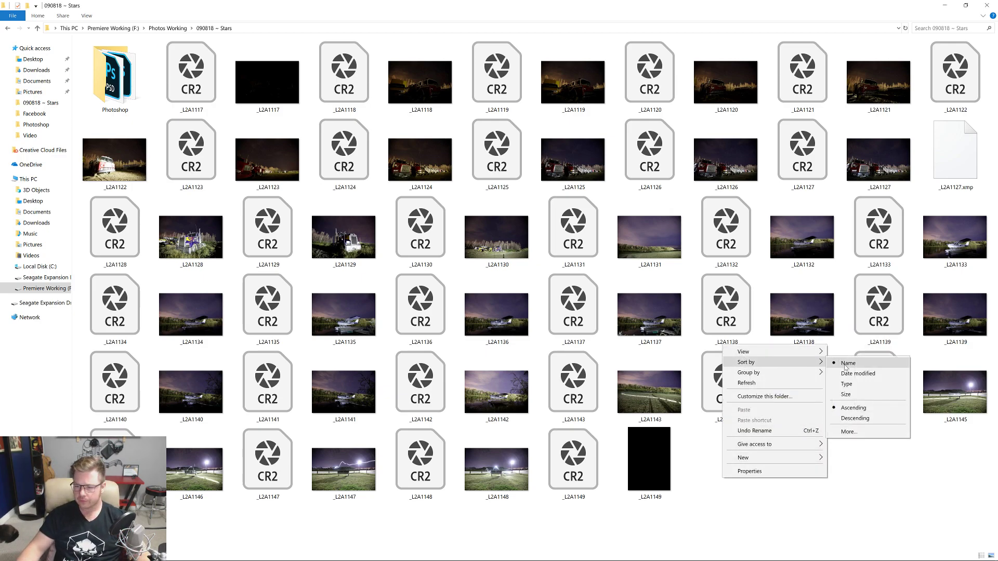
click(848, 385)
right_click(739, 302)
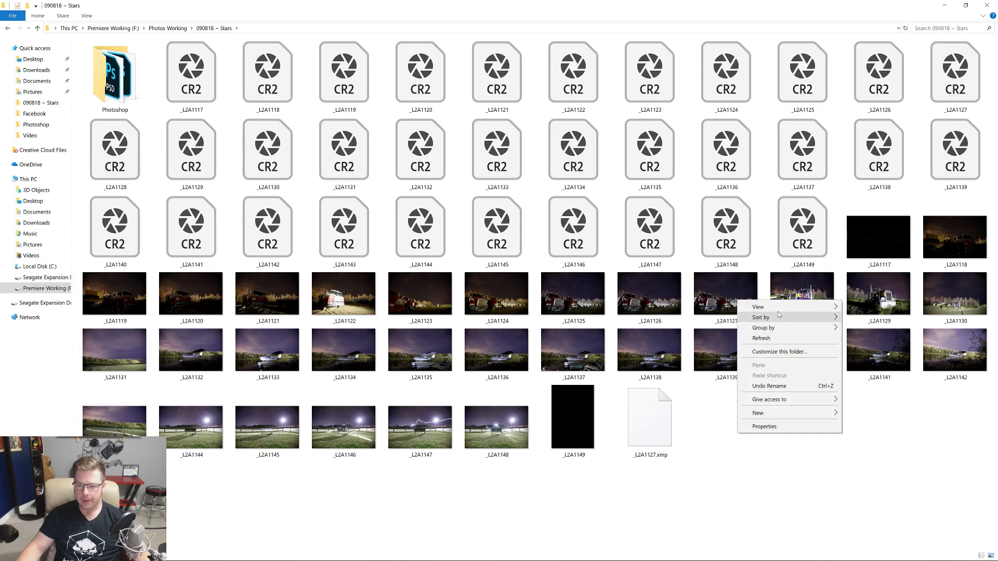
mouse_move(834, 306)
click(710, 448)
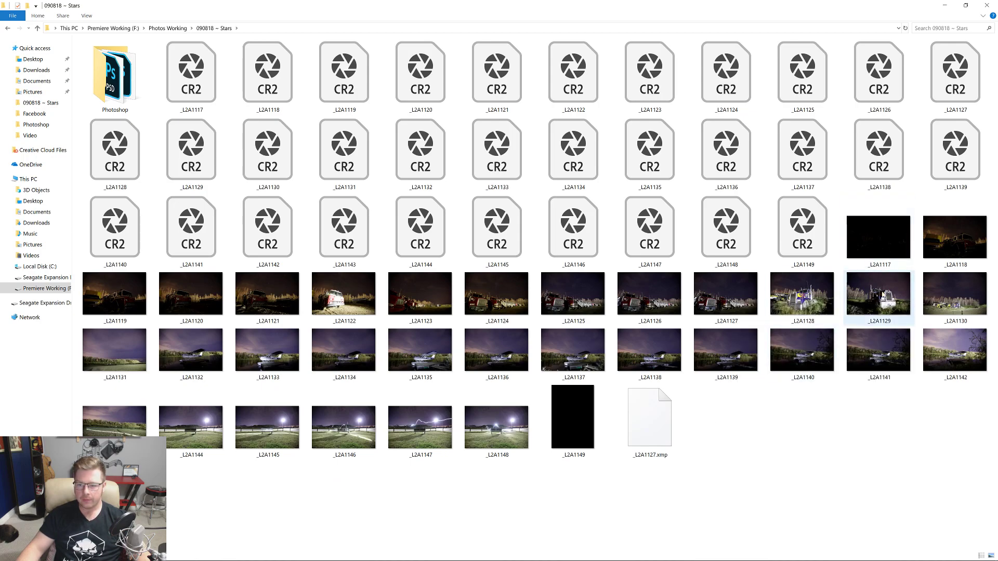
Preview the _L2A1127 truck photo, close it, and view the floatplane JPGs from _L2A1132 to _L2A1134
double_click(710, 304)
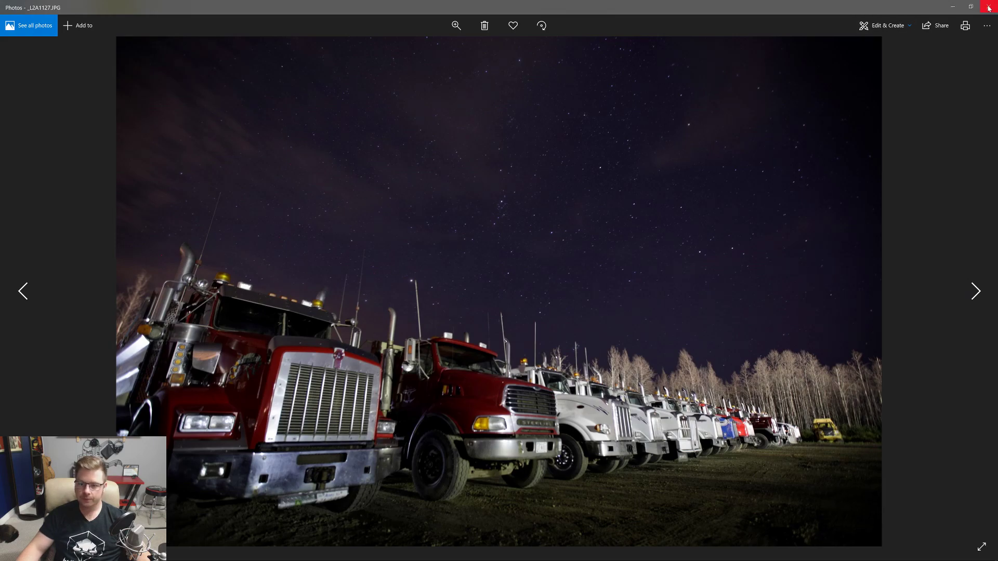
key(alt+F4)
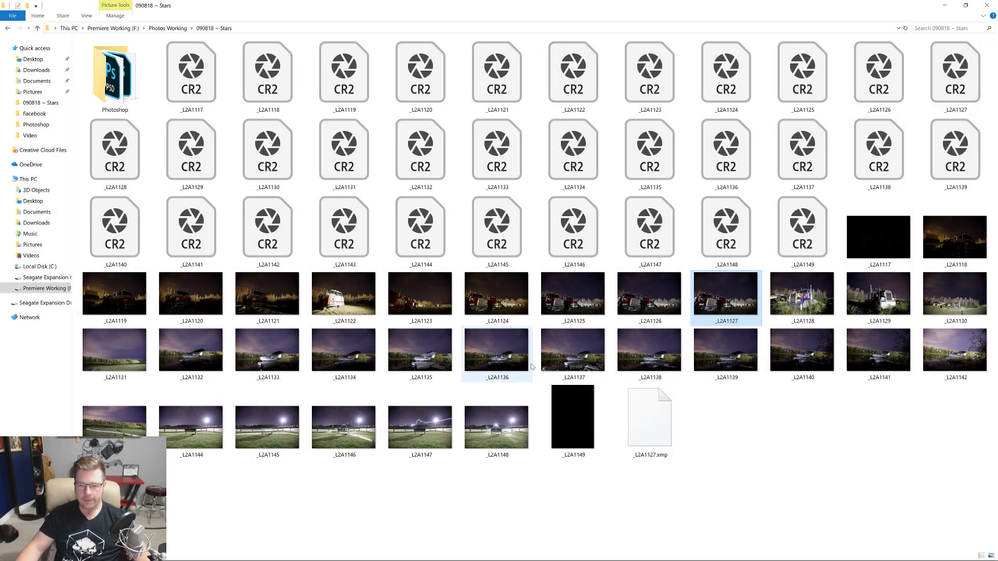
double_click(191, 350)
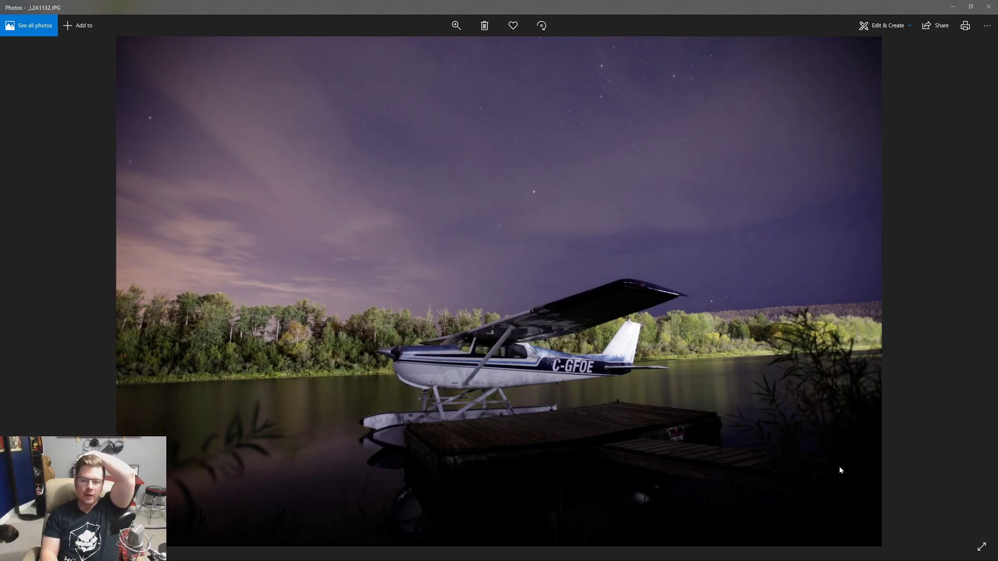
key(Right)
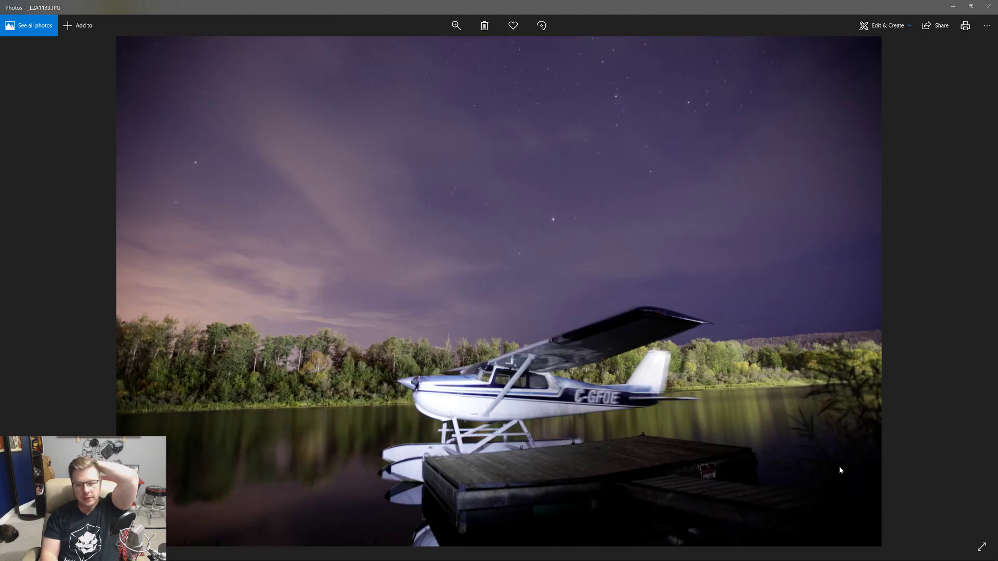
key(Right)
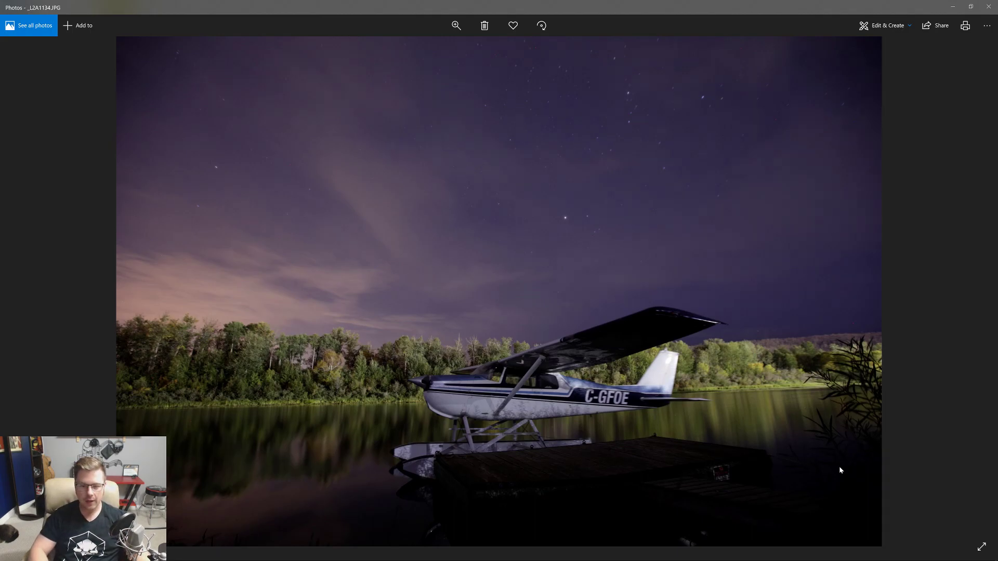
Compare the lighting on the floatplane in _L2A1134 and _L2A1135 by alternating between the two photos
key(Right)
key(Left)
key(Right)
key(Left)
key(Right)
key(Left)
key(Right)
key(Left)
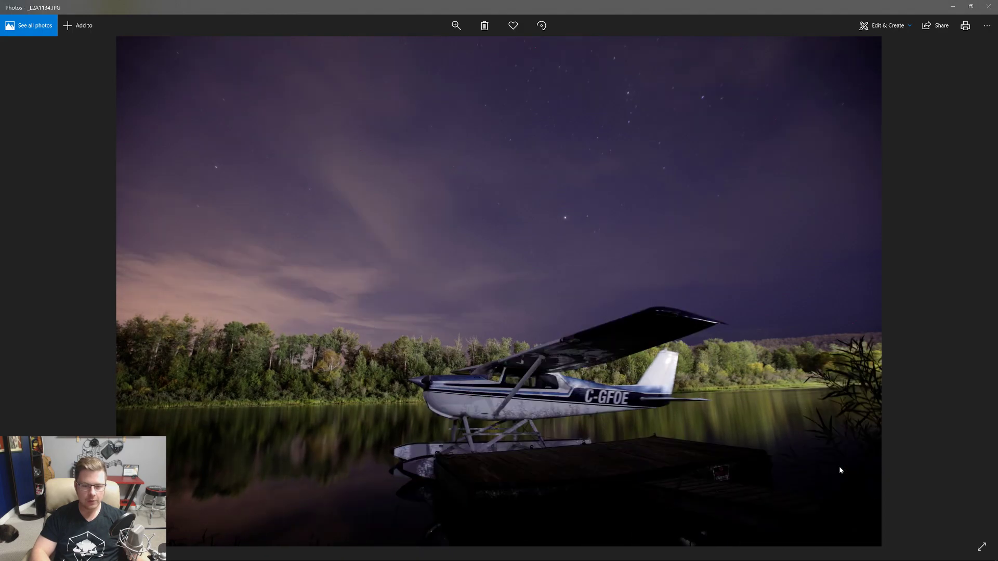
key(Right)
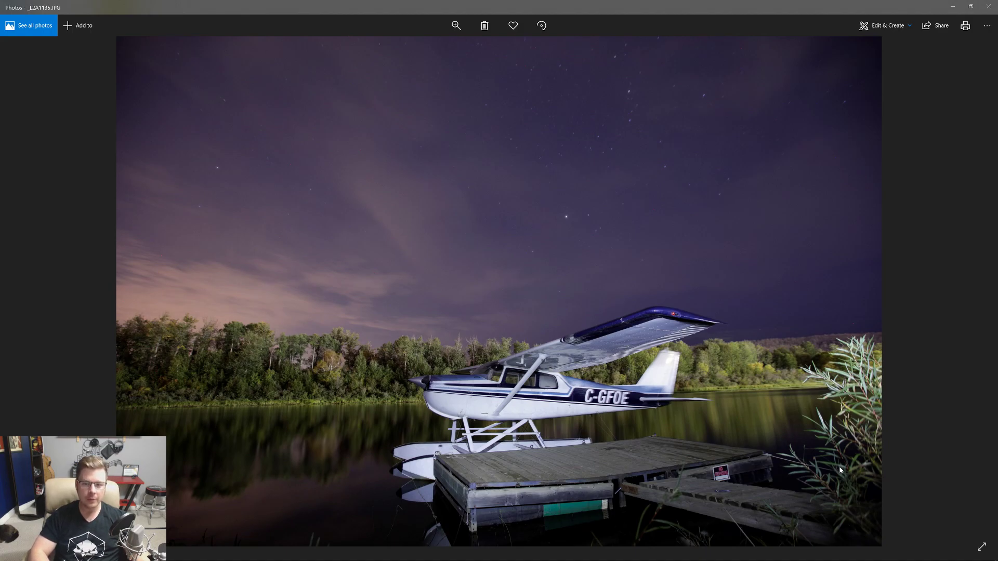
Look through the differently lit floatplane shots up to _L2A1140 and return to _L2A1136
key(Right)
key(Right)
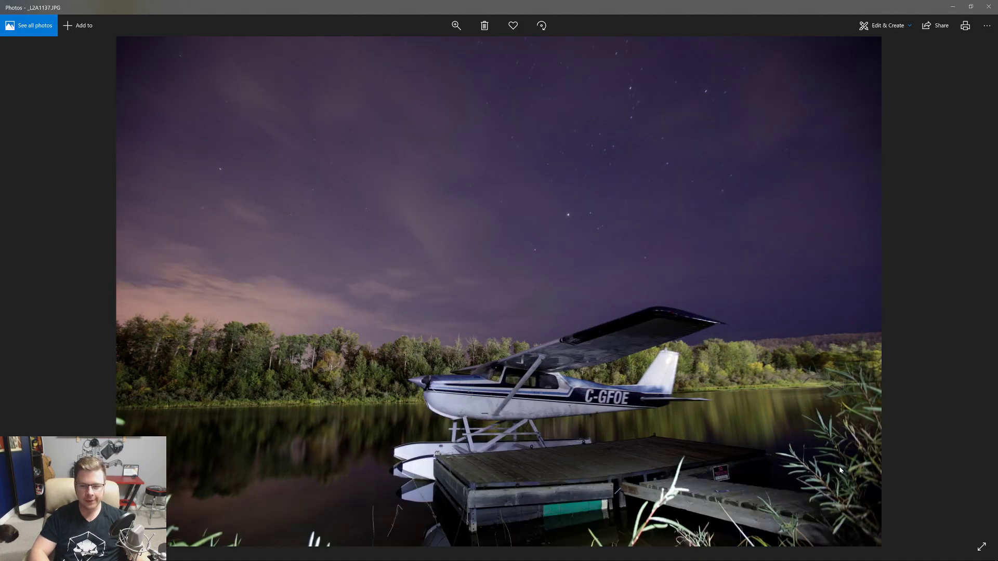
key(Right)
key(Right)
key(Right)
key(Left)
key(Left)
key(Left)
key(Left)
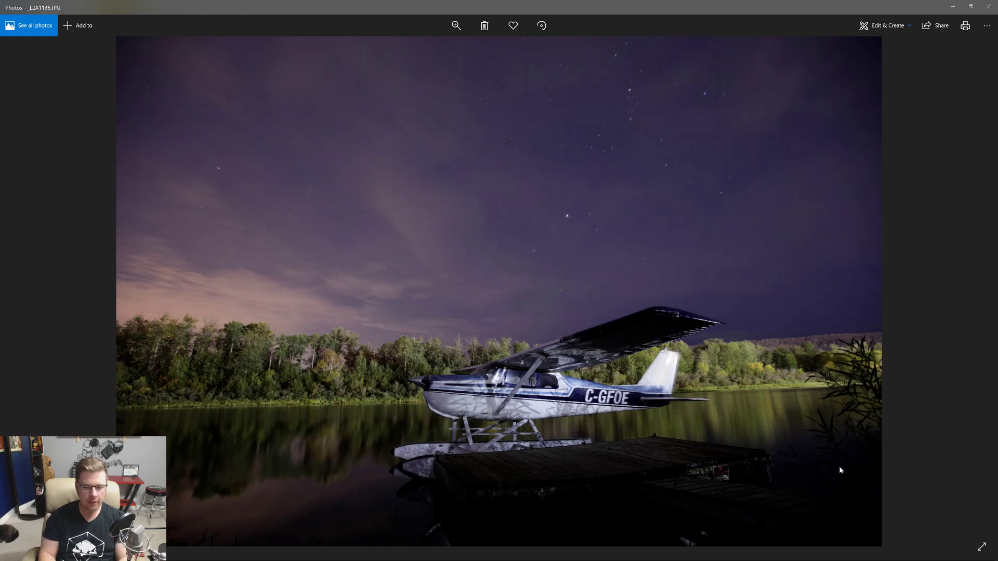
View the floatplane photos again from _L2A1137 through _L2A1141
key(Right)
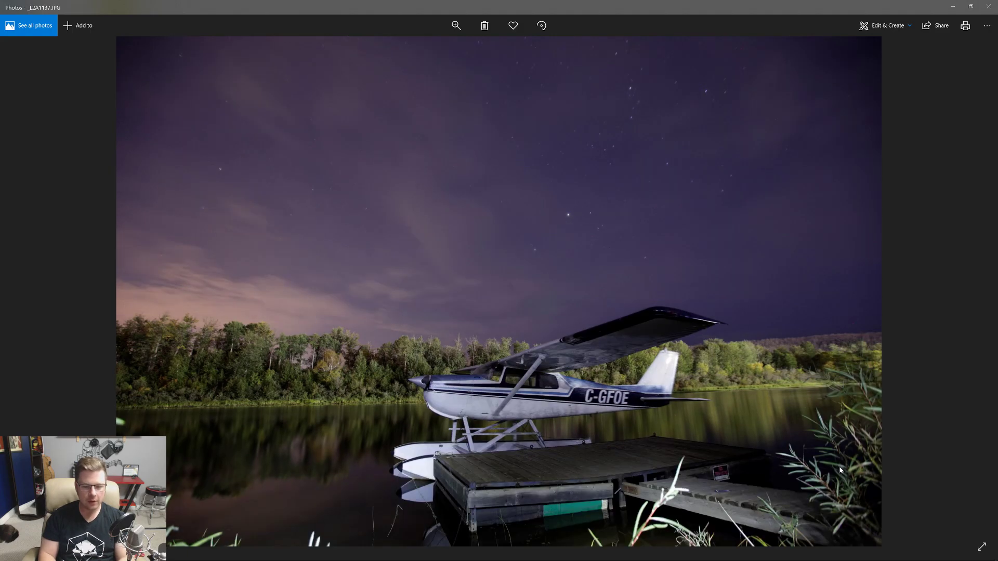
key(Right)
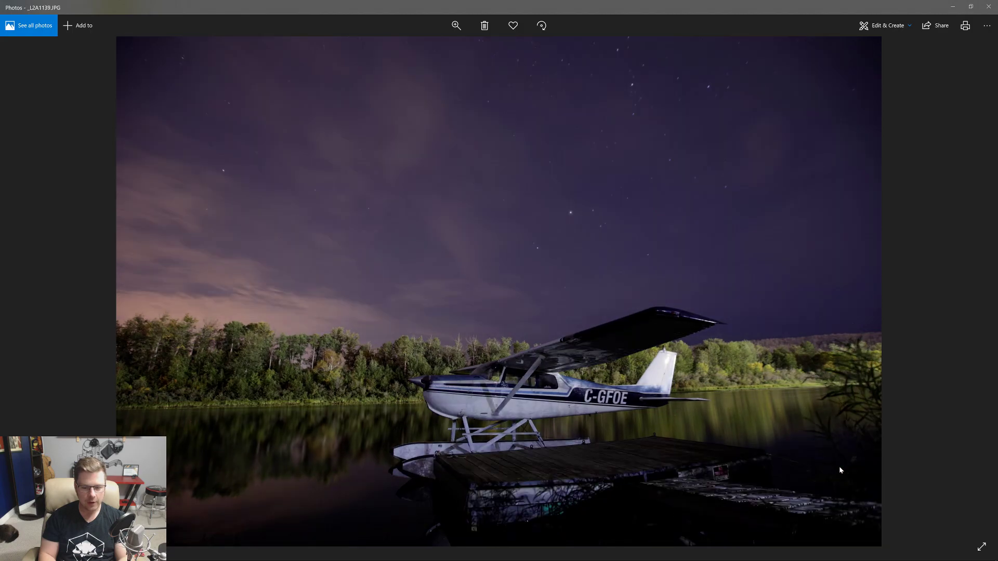
key(Right)
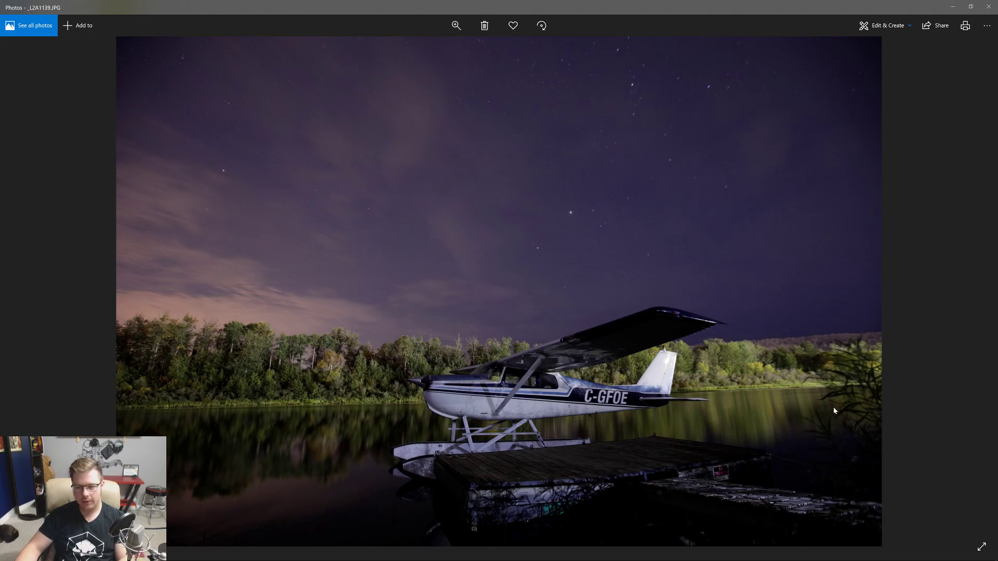
key(Right)
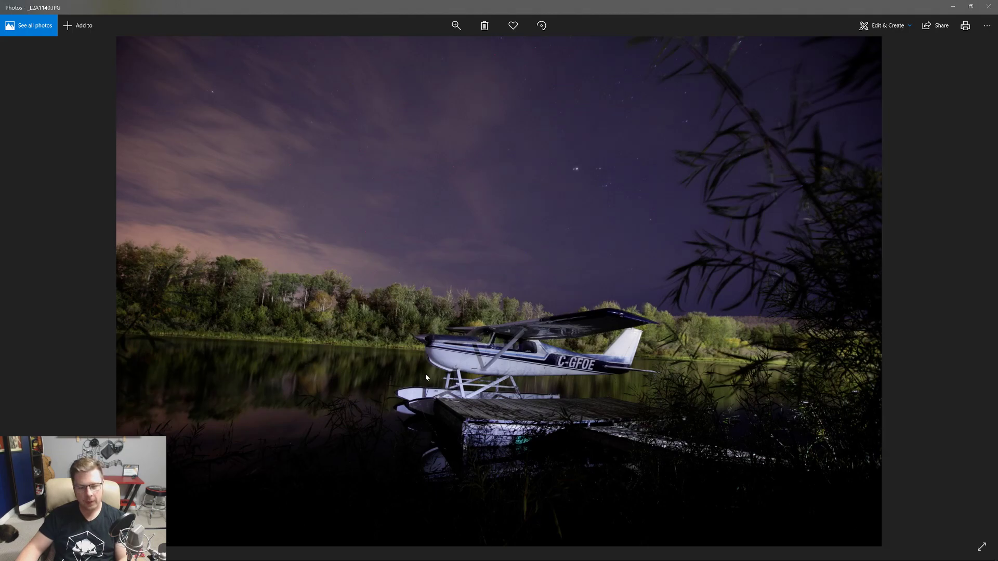
key(Right)
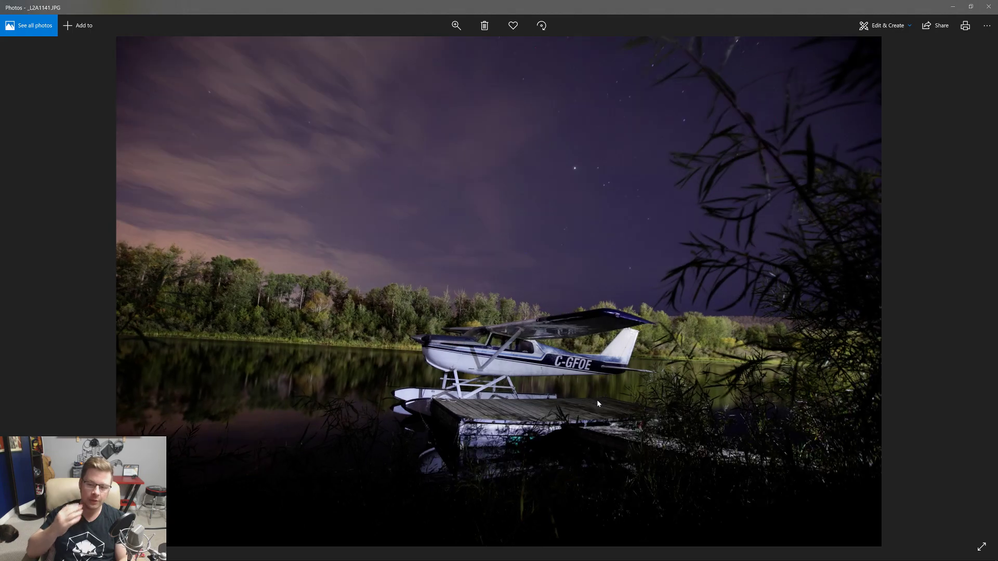
Compare _L2A1141 with the neighbouring shots, mainly _L2A1140, and close the photo viewer
key(Left)
key(Right)
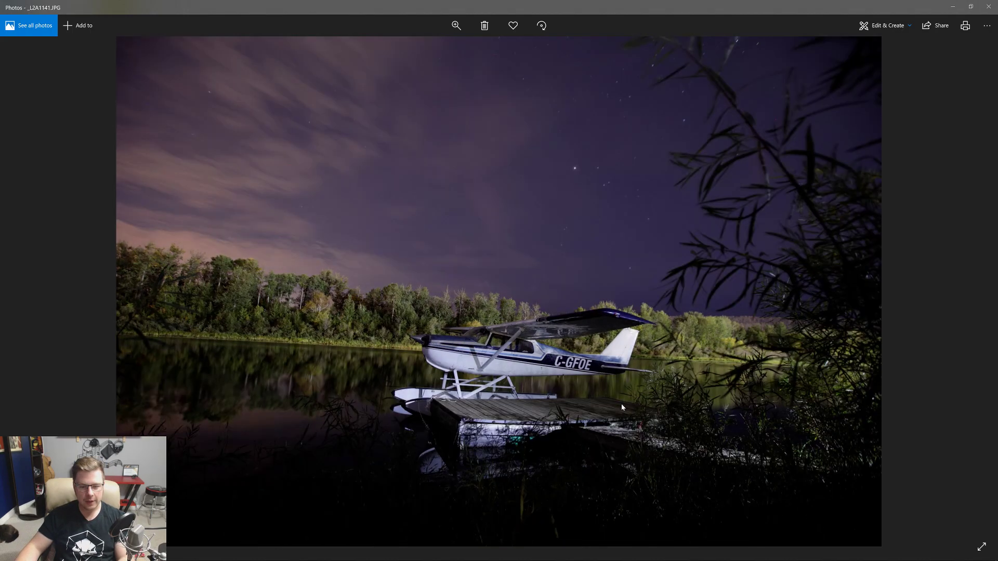
key(Right)
key(Left)
key(Right)
key(Left)
key(Left)
key(Right)
key(Left)
key(Right)
key(Left)
key(Right)
key(Left)
key(Right)
key(Left)
key(Right)
key(Left)
key(Right)
key(Left)
key(Right)
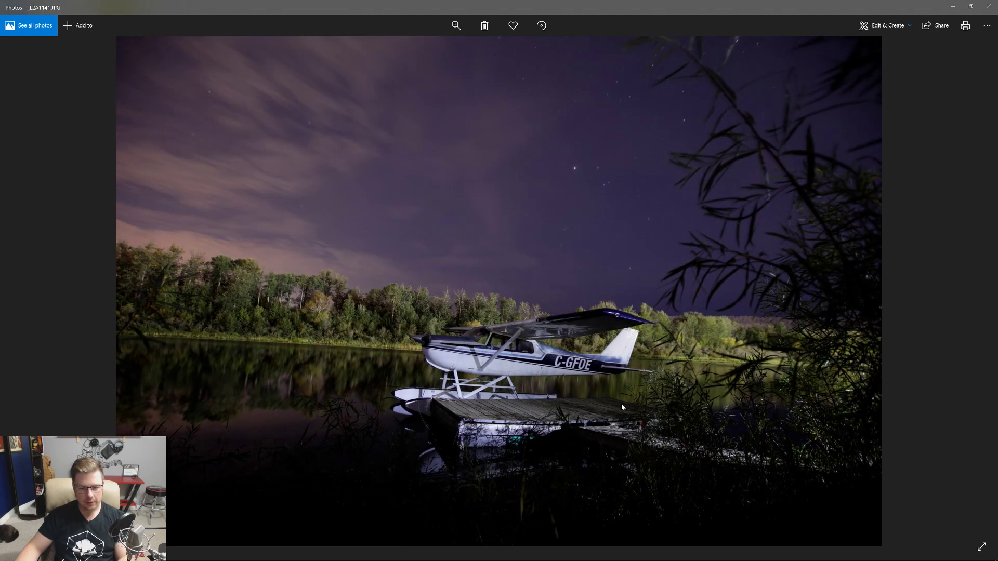
key(Left)
key(Right)
key(Left)
key(Right)
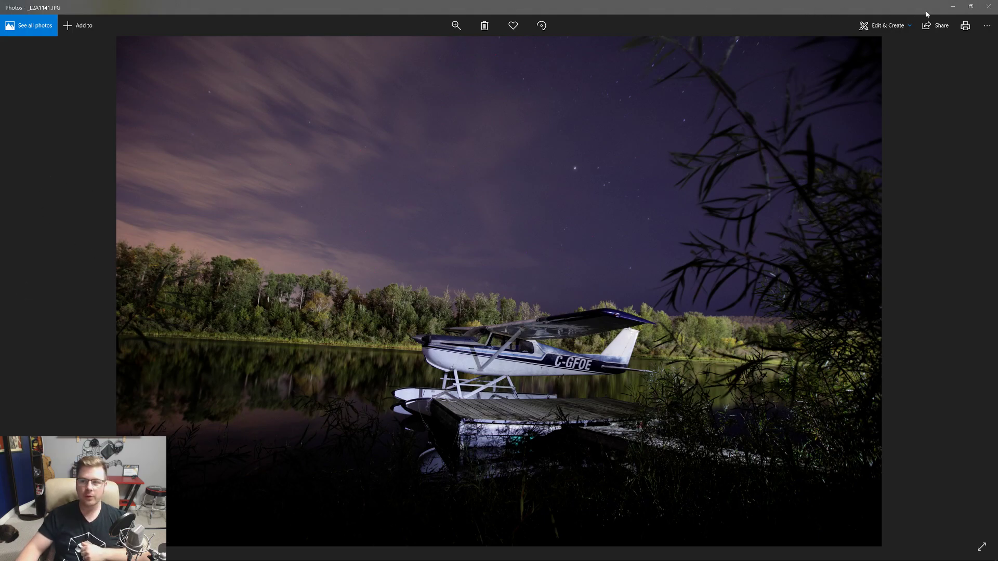
click(989, 6)
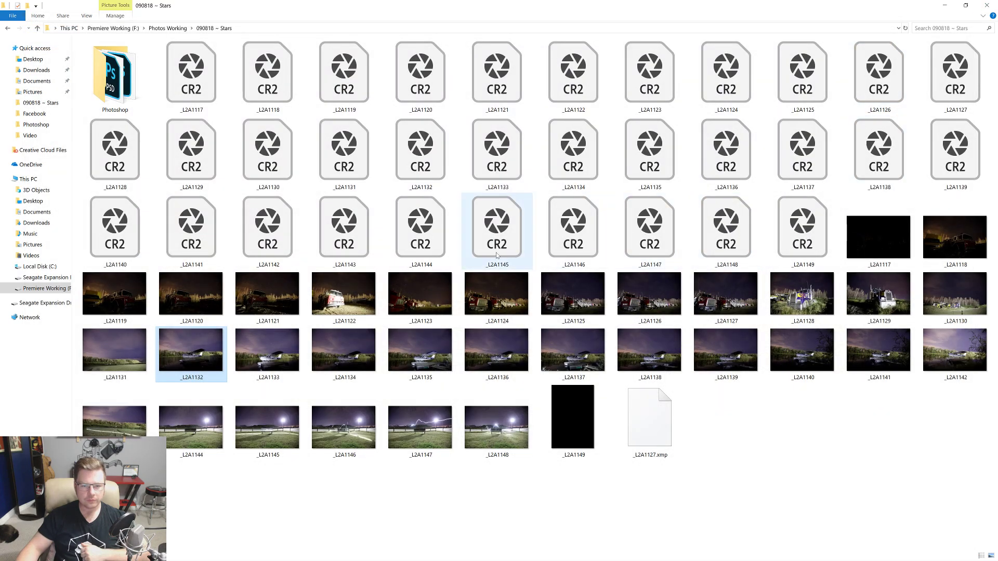
Open the raw file _L2A1141.CR2 in Camera Raw and straighten it along the far shoreline across the full image width
double_click(199, 242)
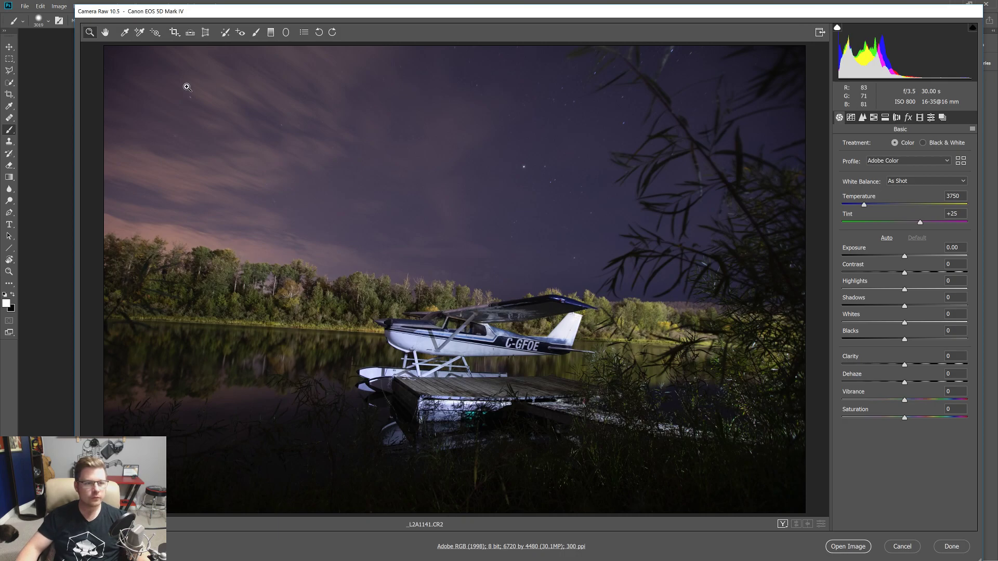
click(190, 35)
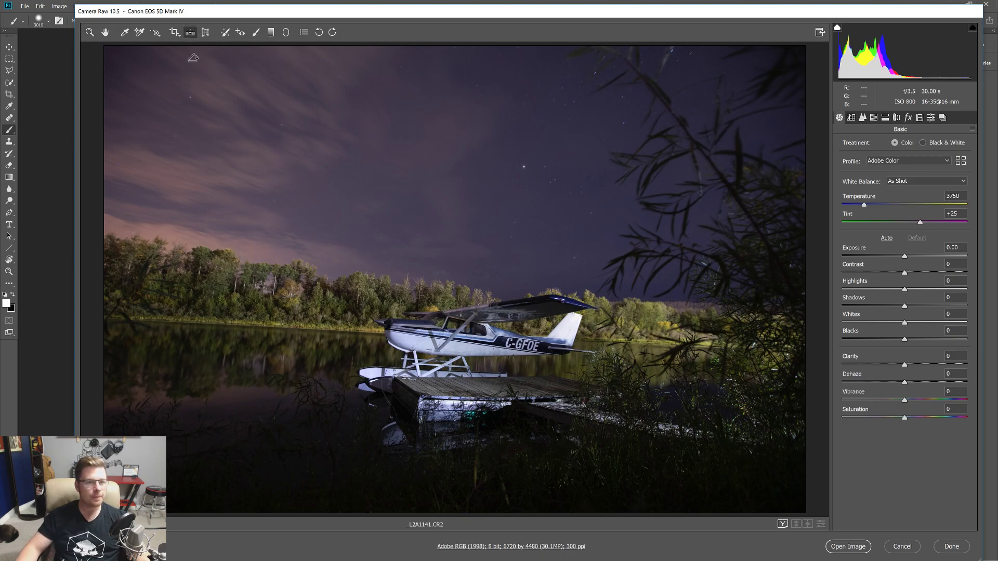
drag(108, 315, 812, 348)
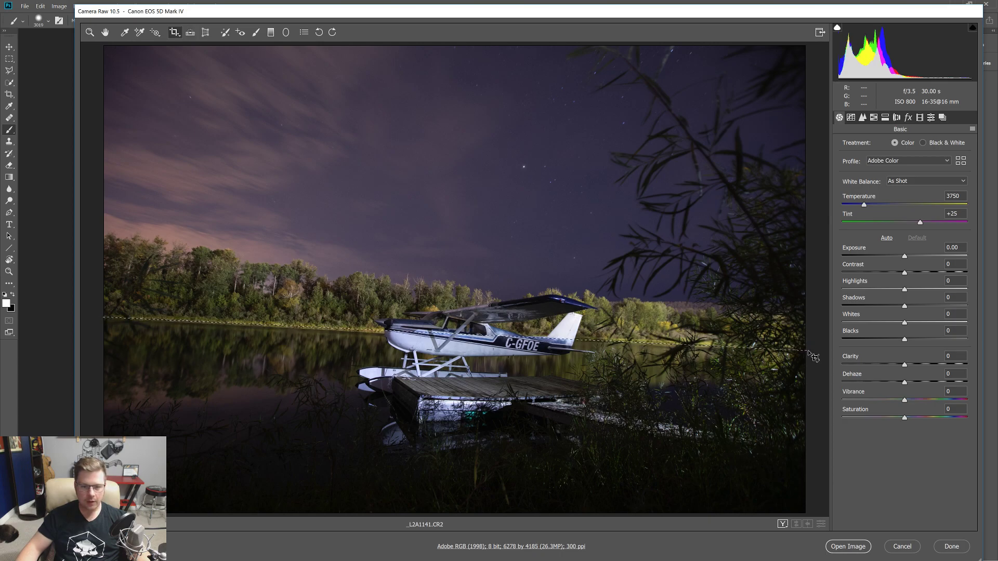
key(Return)
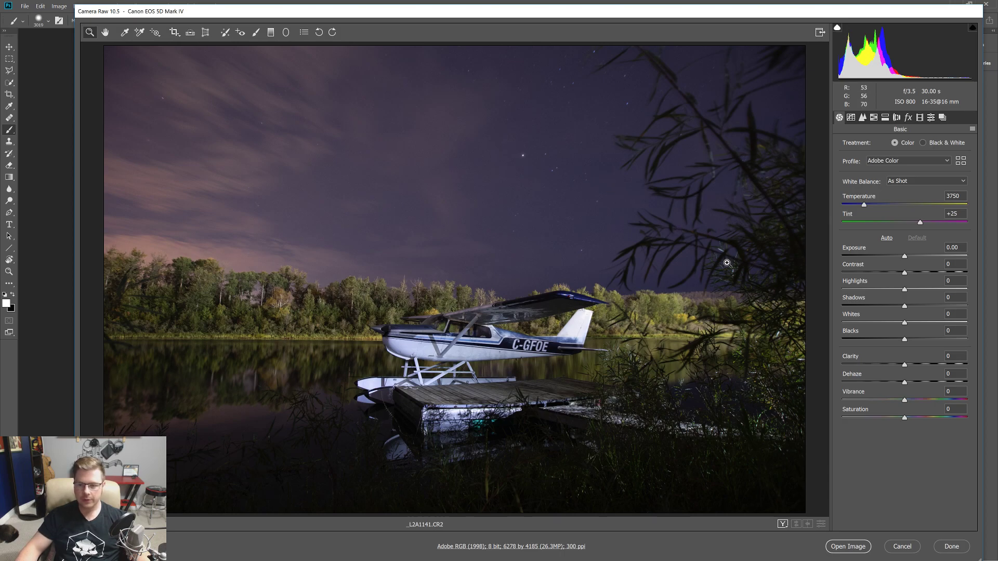
Compare the Auto and As Shot white balance presets several times, finishing on As Shot
click(900, 183)
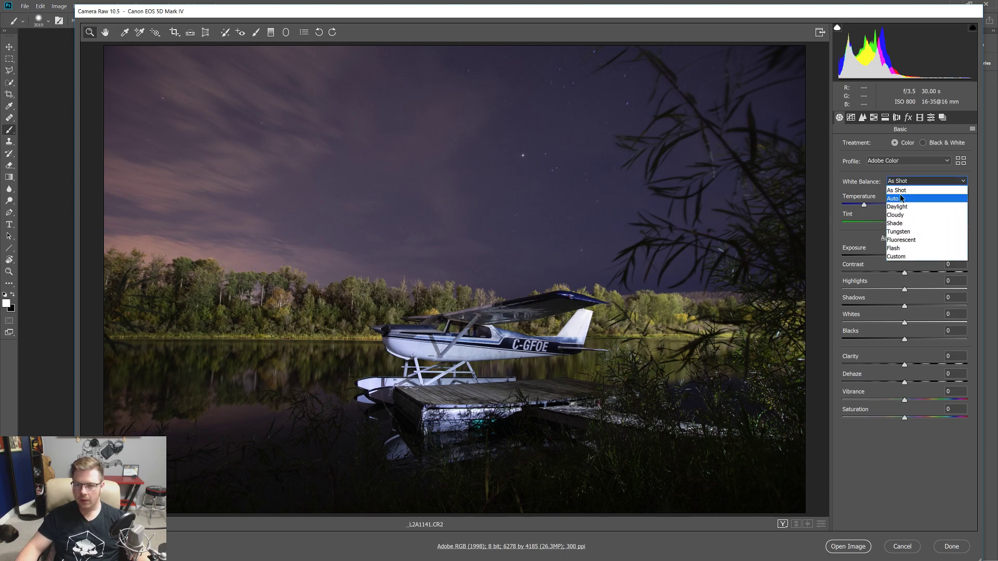
click(901, 199)
click(906, 182)
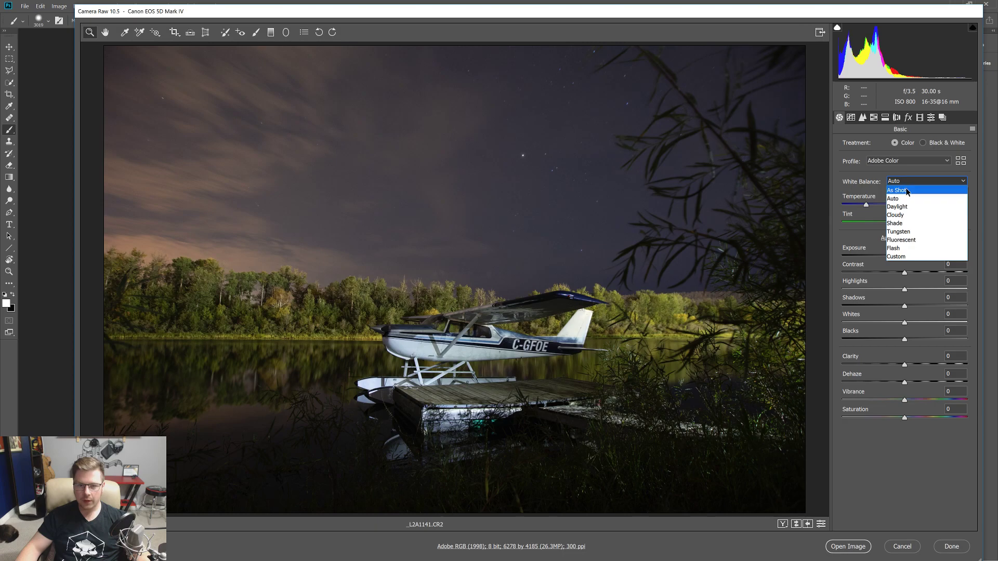
click(907, 192)
click(908, 182)
click(909, 199)
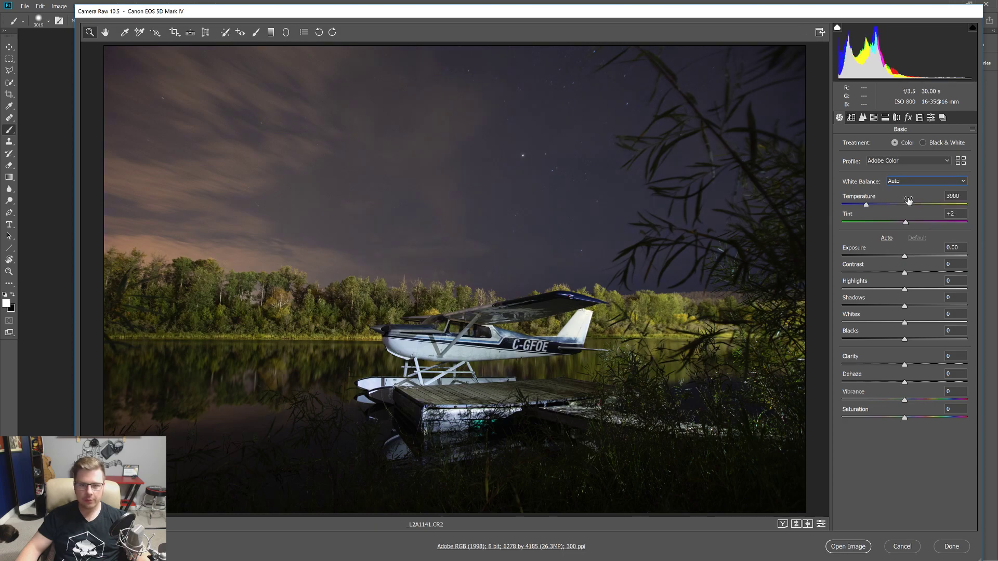
click(909, 183)
click(907, 192)
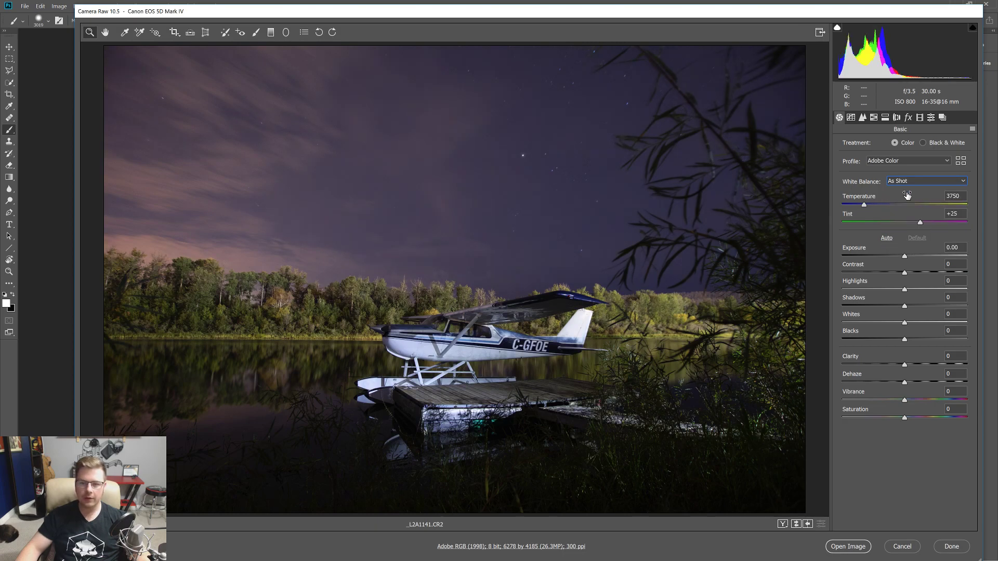
click(910, 183)
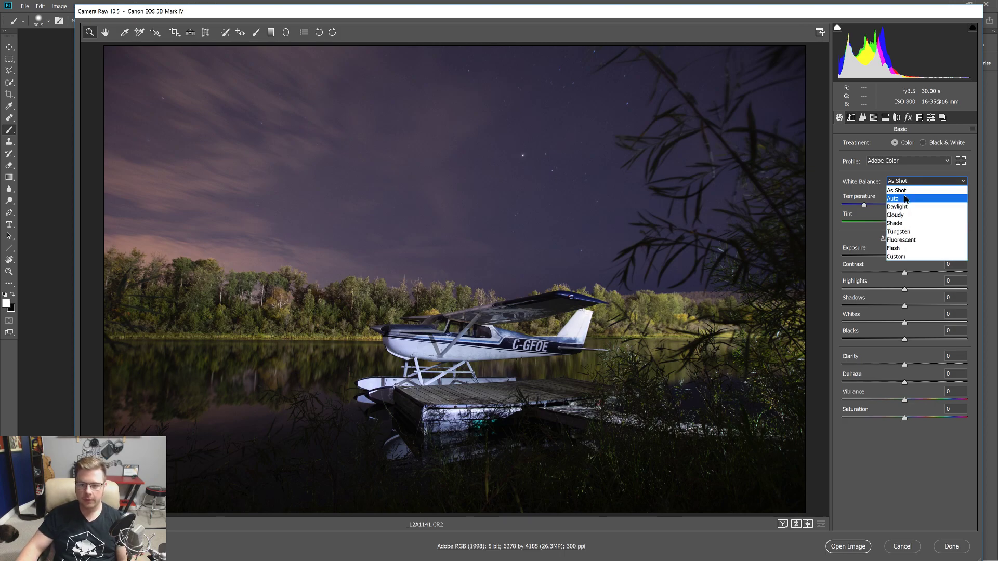
click(905, 199)
click(911, 183)
click(908, 191)
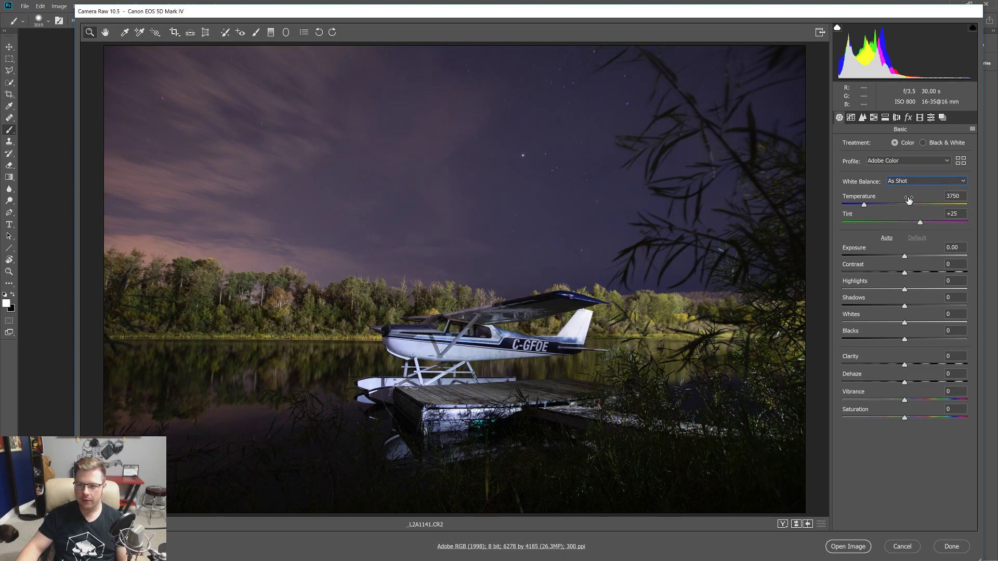
Try a different color temperature on the photo and restore the As Shot white balance
drag(859, 205, 868, 210)
click(898, 182)
click(902, 190)
Compare the automatic tone adjustments with the default settings and leave the automatic adjustments applied
click(886, 237)
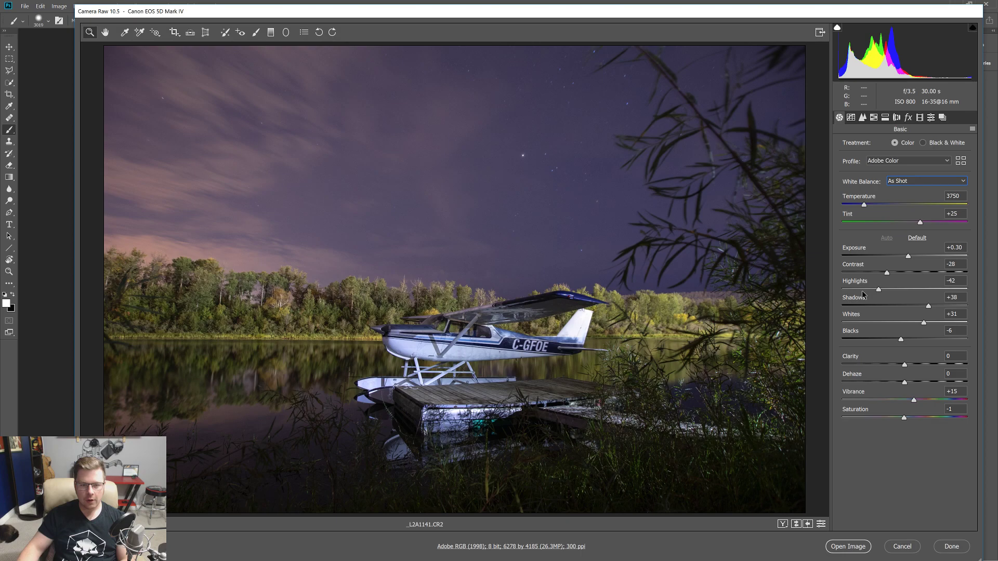
click(917, 237)
click(887, 240)
click(917, 238)
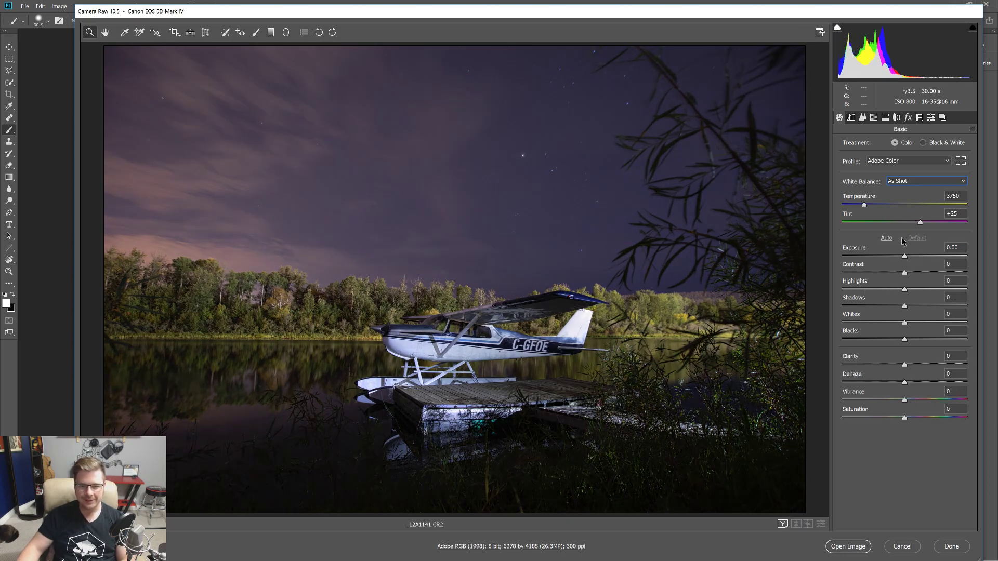
click(888, 238)
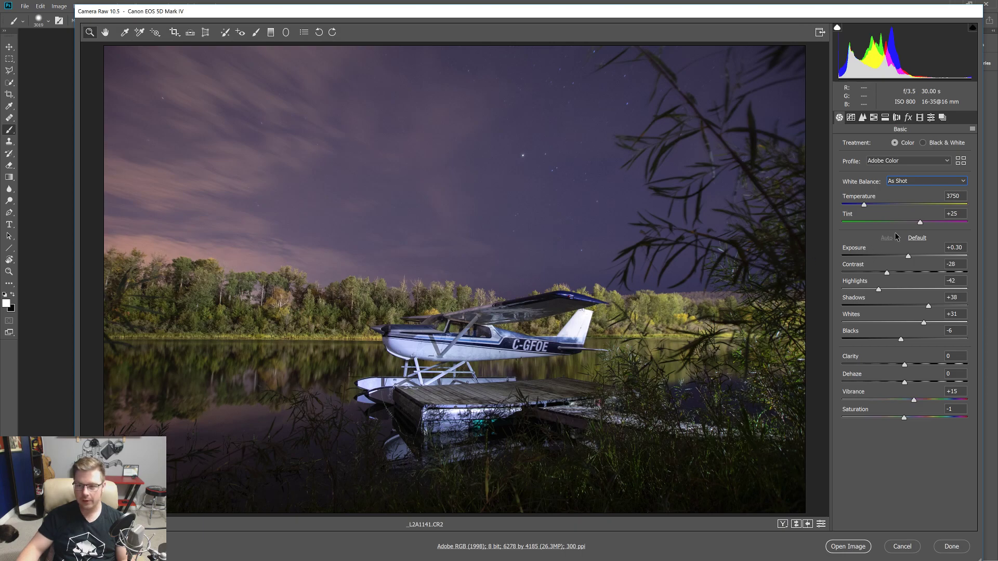
Compare the default and automatic tone adjustments again, finishing on the default settings
click(916, 238)
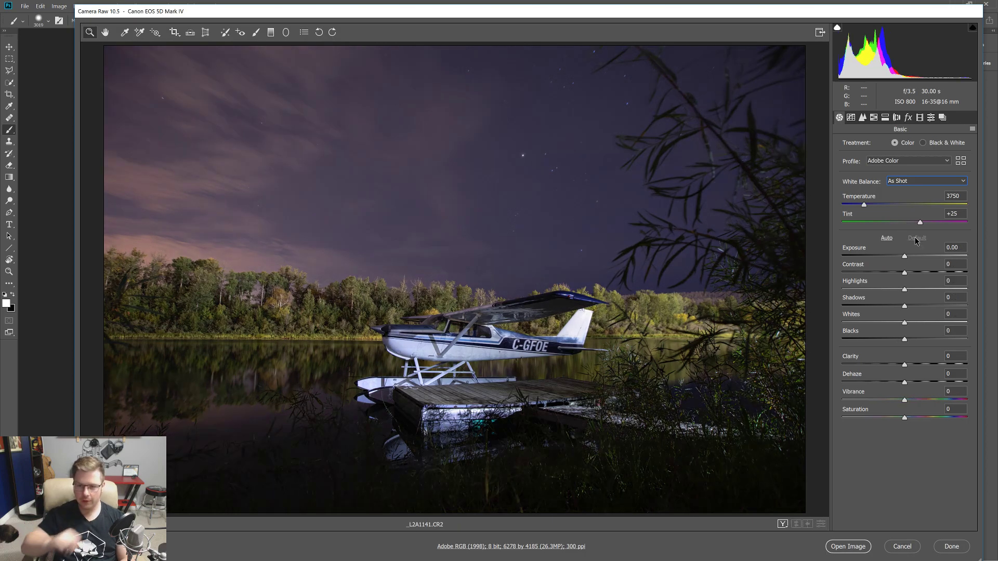
click(887, 238)
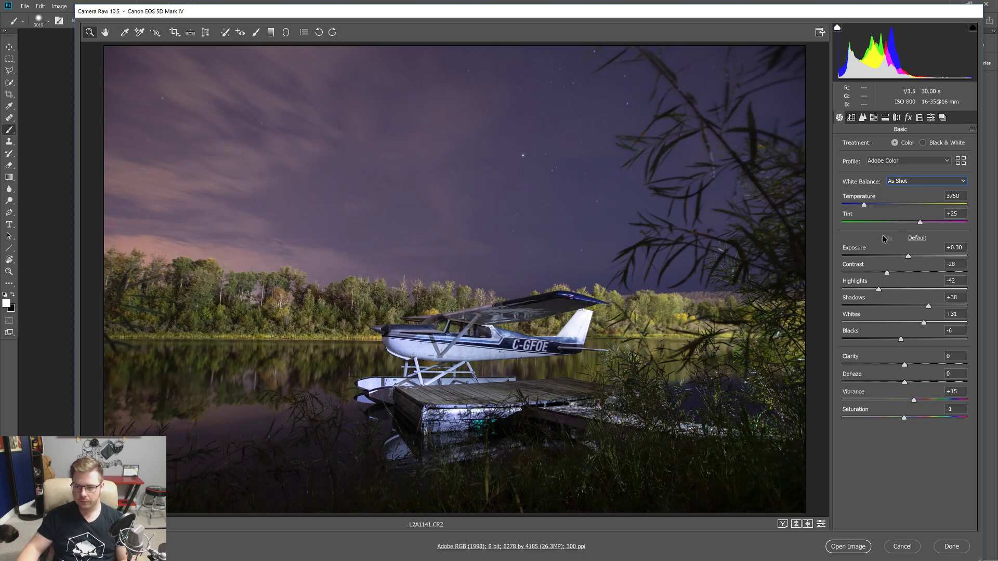
click(919, 238)
Set Highlights to -6, Shadows to -5 and Whites to -100 while checking the clipping preview
mouse_move(906, 272)
mouse_down()
mouse_move(925, 272)
mouse_move(896, 268)
mouse_move(932, 268)
mouse_move(905, 271)
mouse_up()
click(903, 287)
alt+click(905, 289)
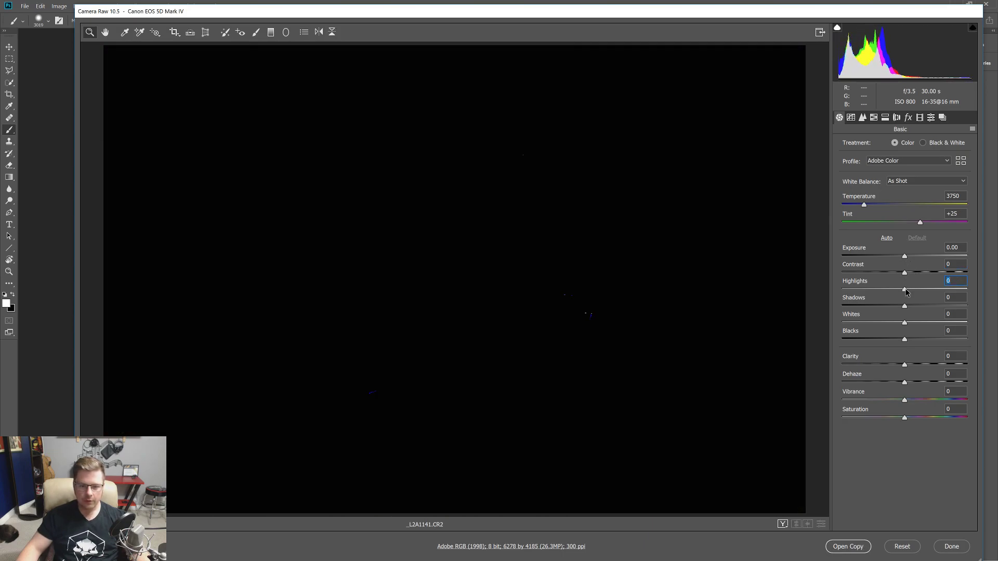
mouse_move(902, 293)
mouse_down()
mouse_move(971, 295)
mouse_move(900, 291)
mouse_move(869, 308)
mouse_move(911, 310)
mouse_up()
double_click(908, 290)
drag(909, 292, 908, 296)
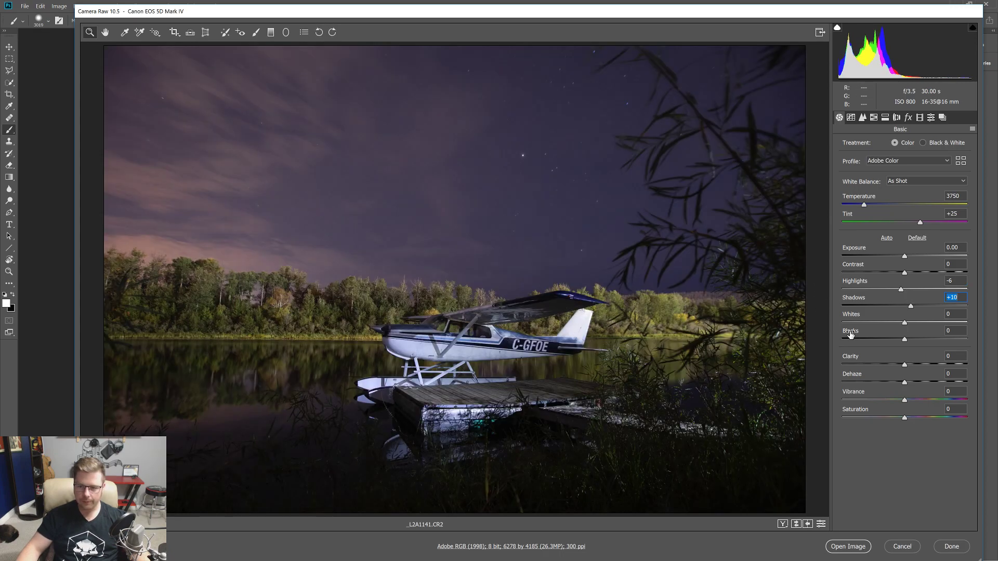
drag(911, 305, 821, 337)
key(alt)
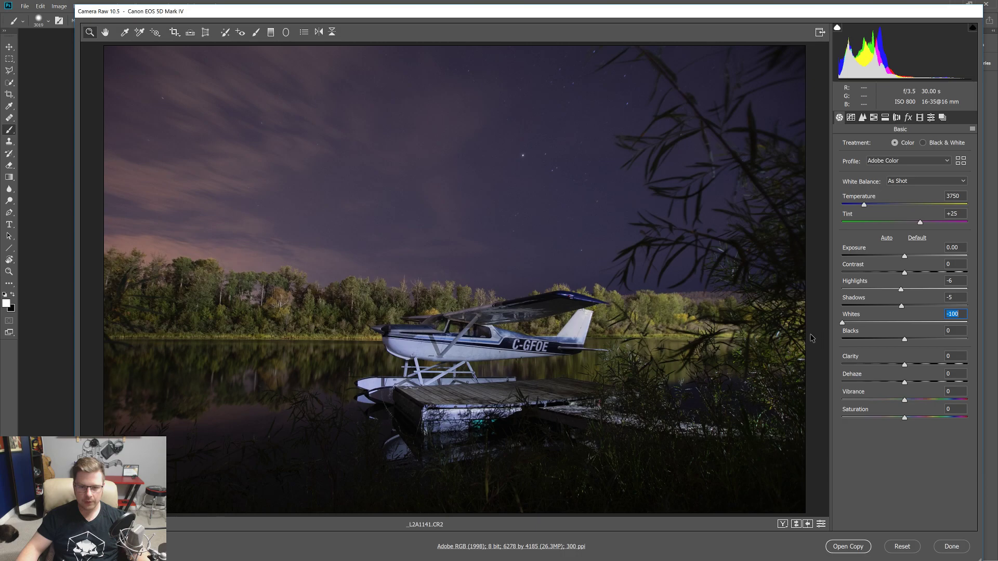
Try darker Blacks with the clipping preview, and finish with Blacks at +43
drag(905, 339, 886, 358)
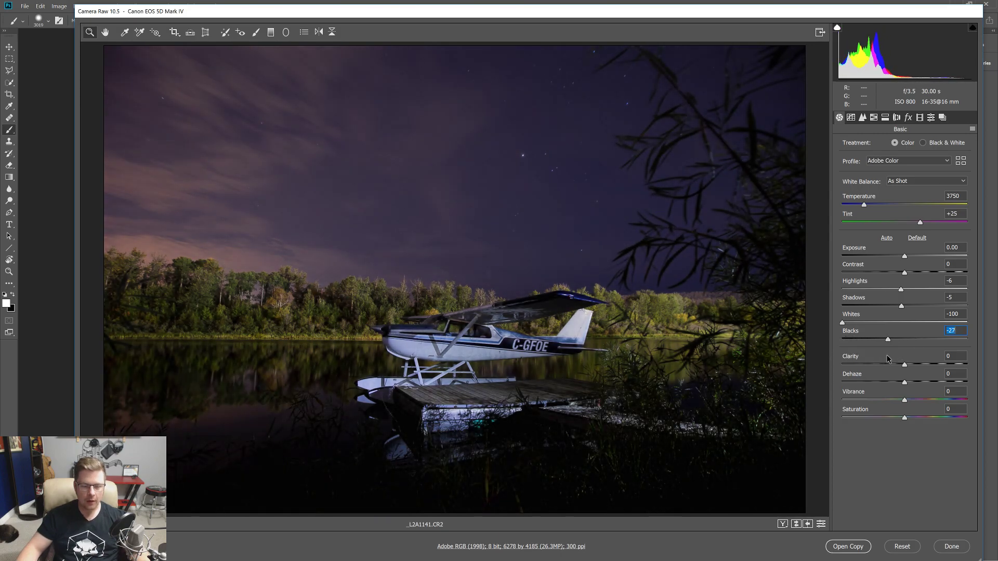
key(alt)
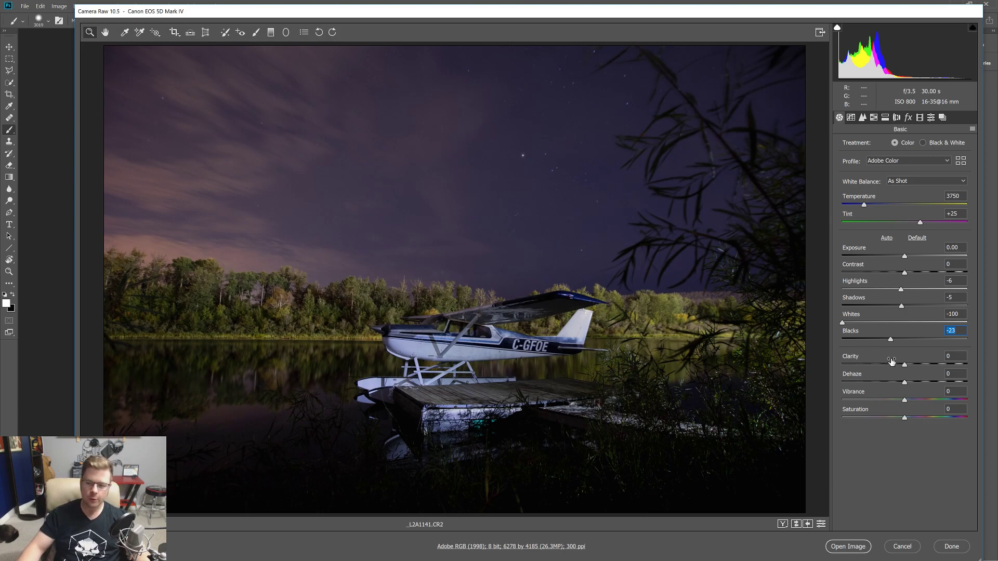
drag(893, 344, 939, 351)
key(alt)
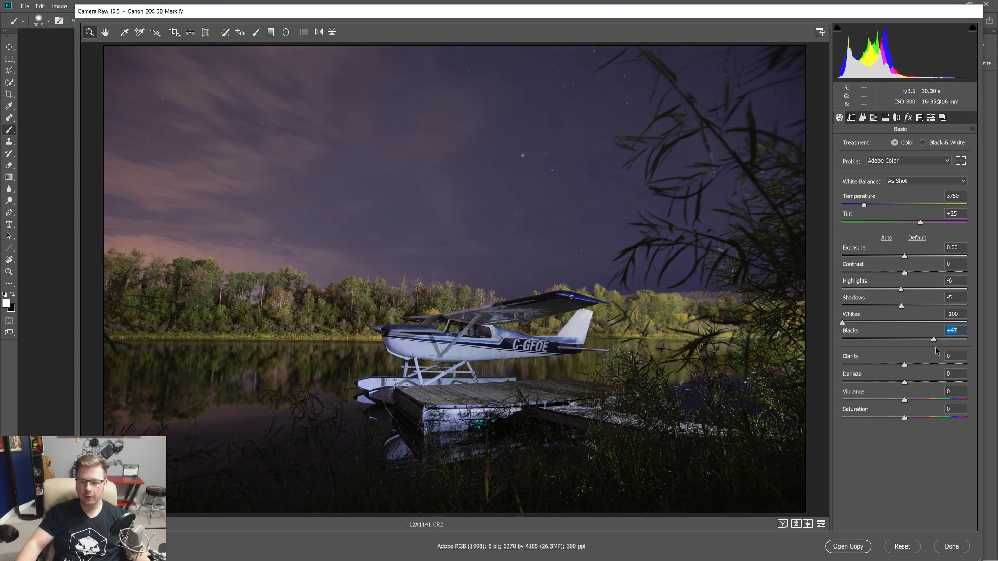
key(alt)
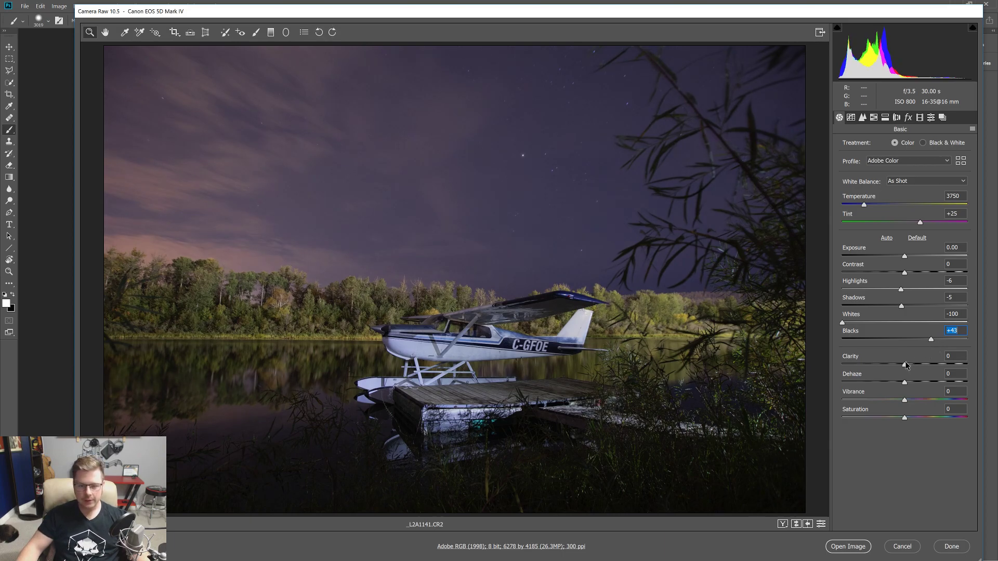
Try different Clarity, Dehaze and Vibrance amounts and reset all three to 0
key(Tab)
key(shift+Down)
drag(905, 370, 883, 365)
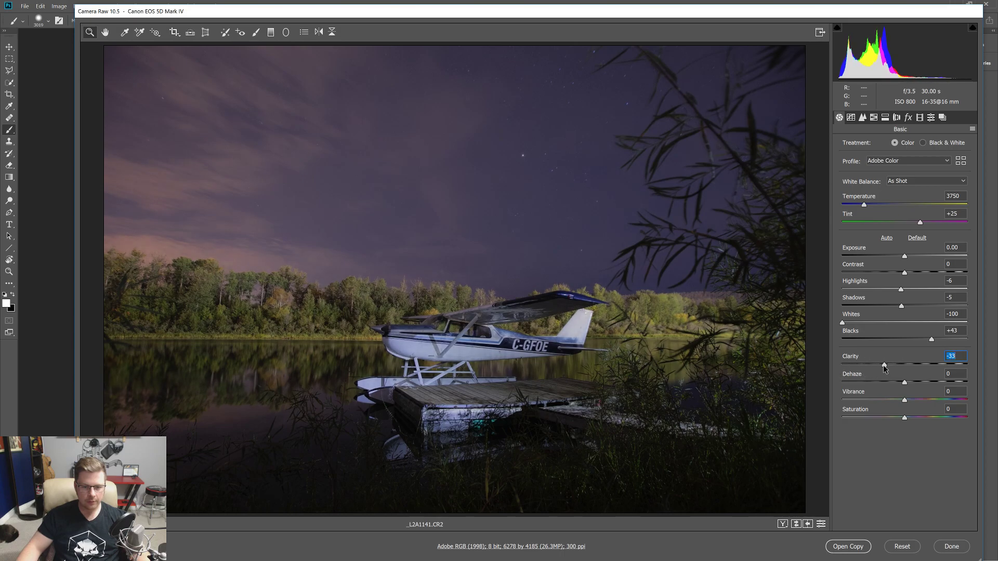
double_click(884, 365)
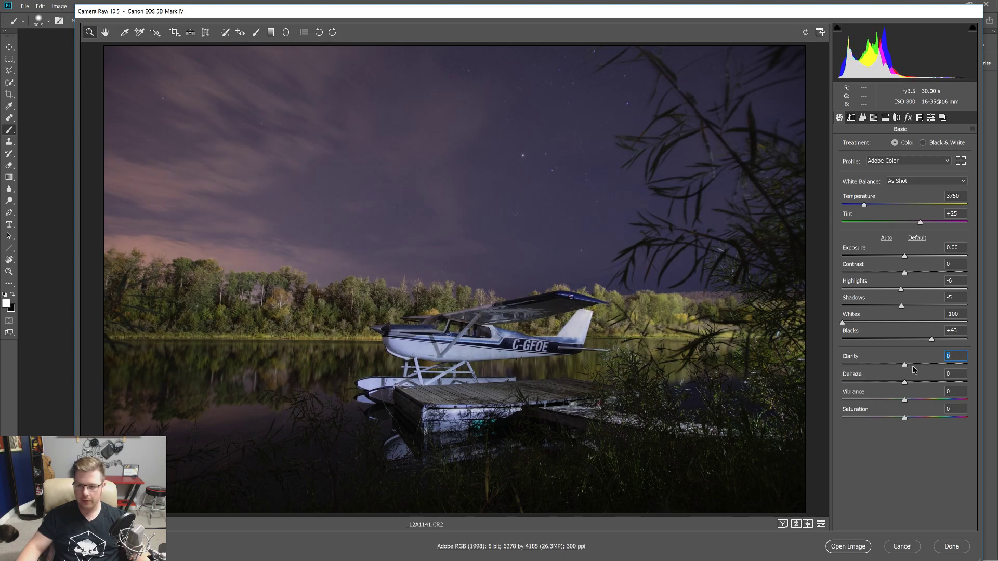
drag(906, 384, 921, 383)
double_click(921, 383)
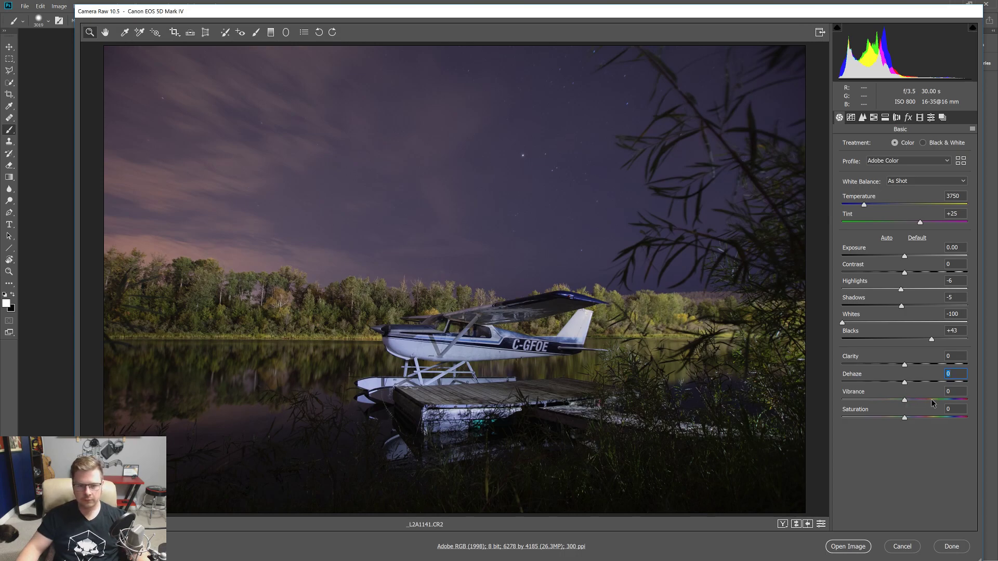
mouse_move(906, 404)
mouse_down()
mouse_move(895, 404)
mouse_move(909, 406)
mouse_up()
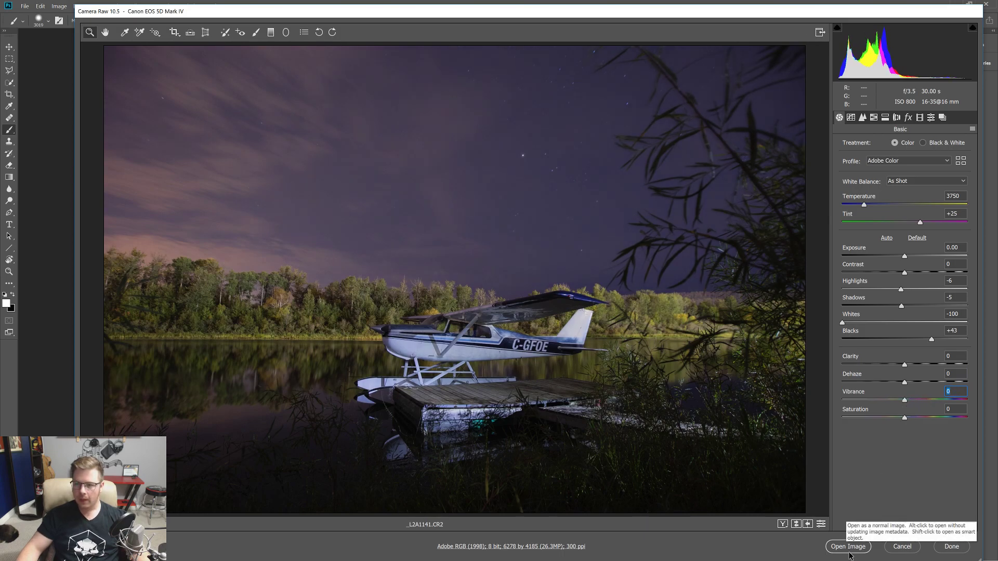
View the tone curve settings and examine the plane, shoreline trees, branches and starry sky up close
click(851, 117)
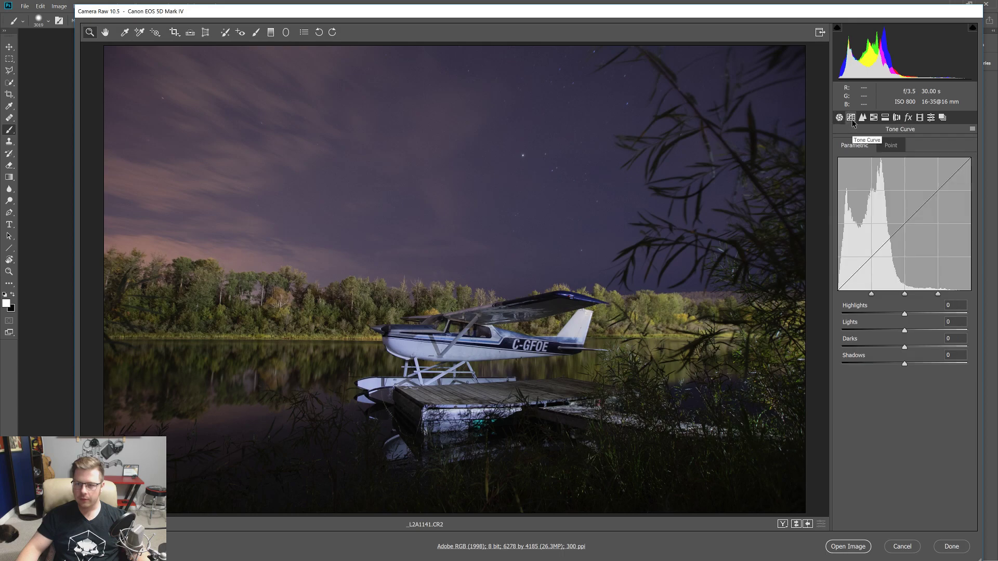
scroll(540, 297, up, 3)
scroll(540, 297, up, 5)
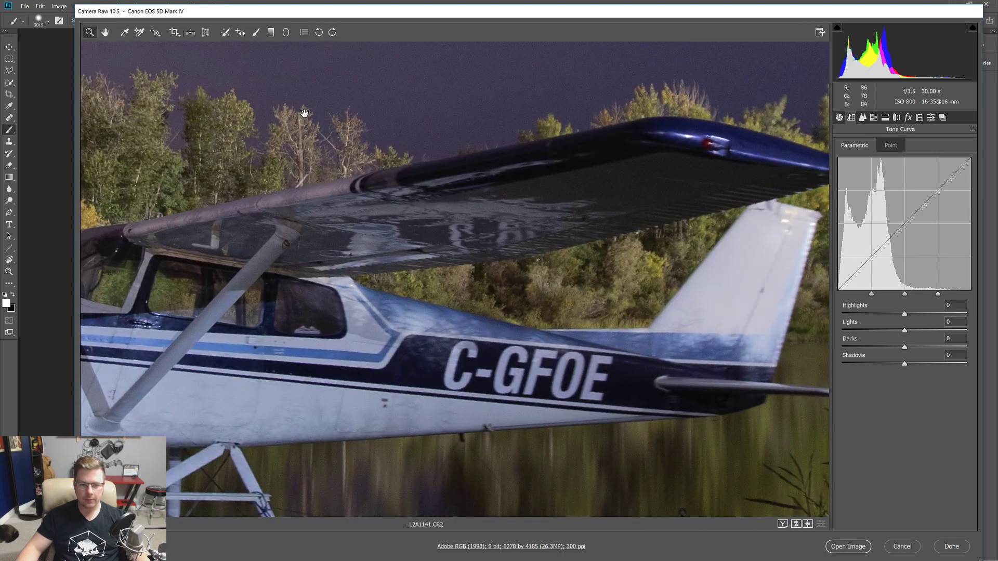
drag(523, 206, 398, 136)
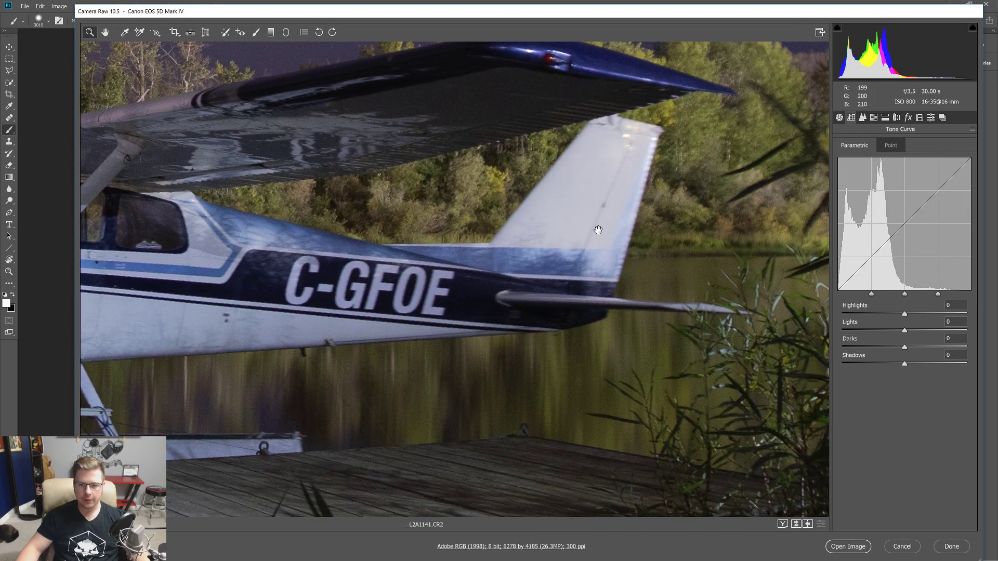
drag(591, 227, 303, 223)
drag(457, 287, 133, 422)
scroll(385, 267, up, 6)
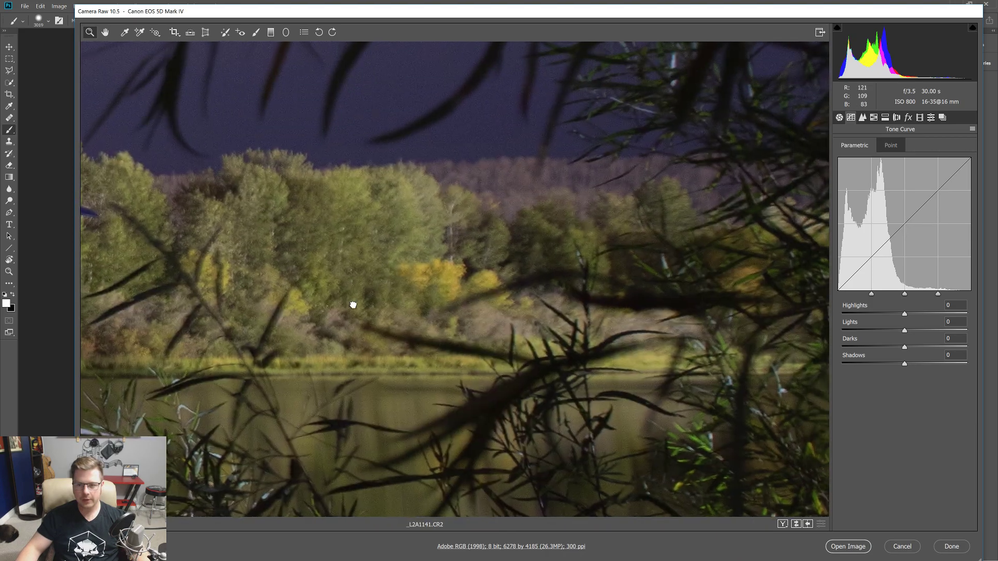
scroll(448, 305, down, 8)
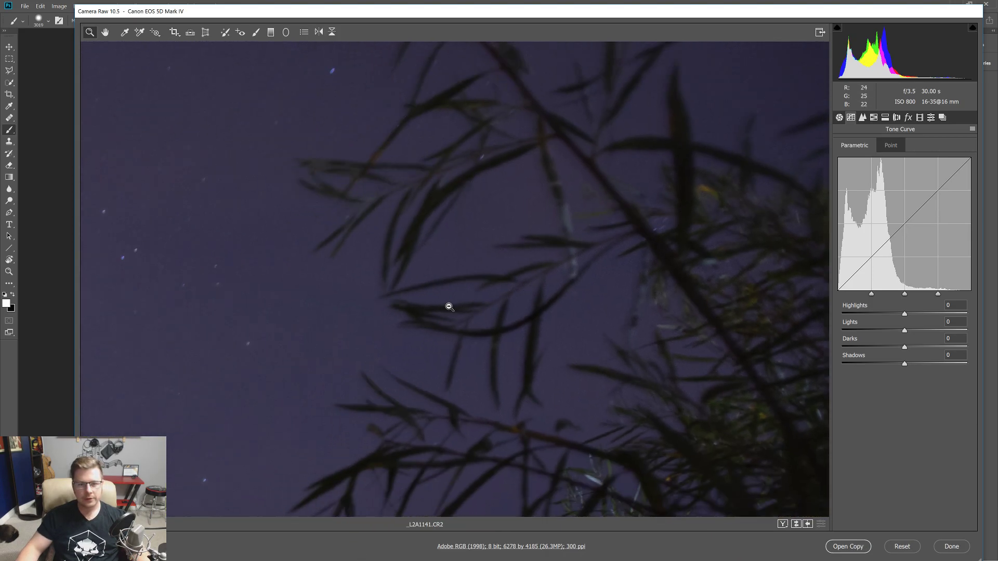
scroll(461, 291, up, 1)
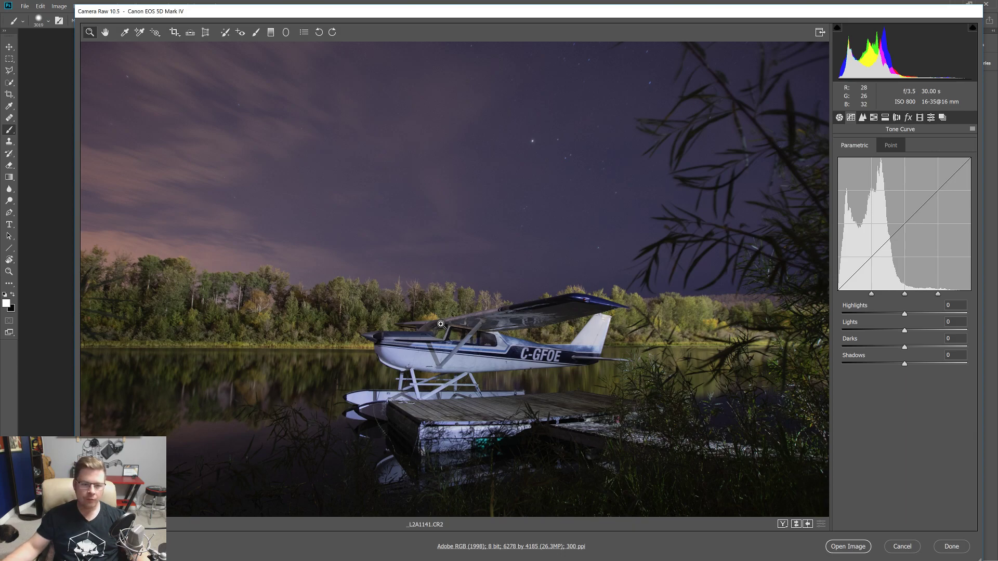
key(ctrl+0)
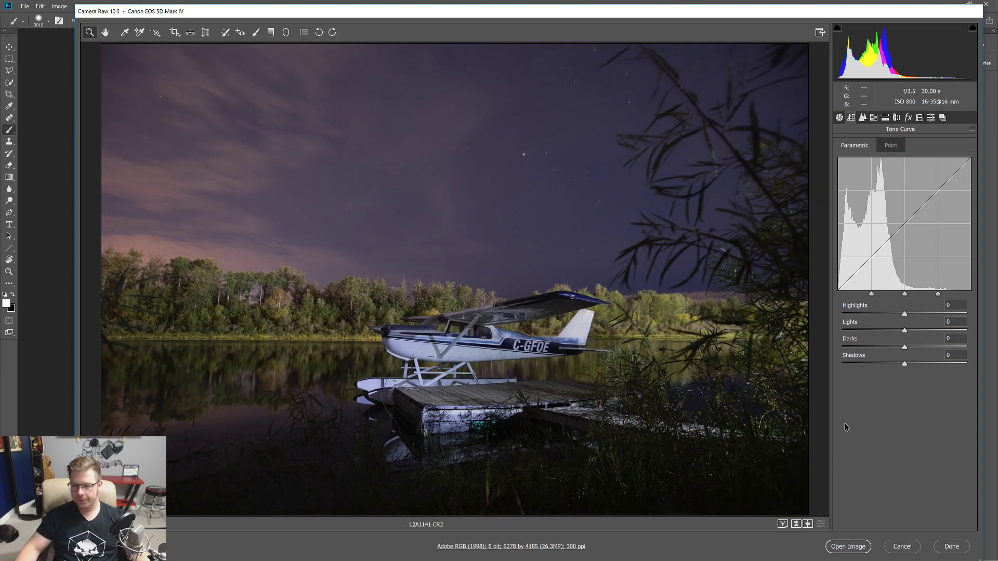
Remove the sharpening by setting its amount to 0, and set luminance noise reduction to 30
click(863, 118)
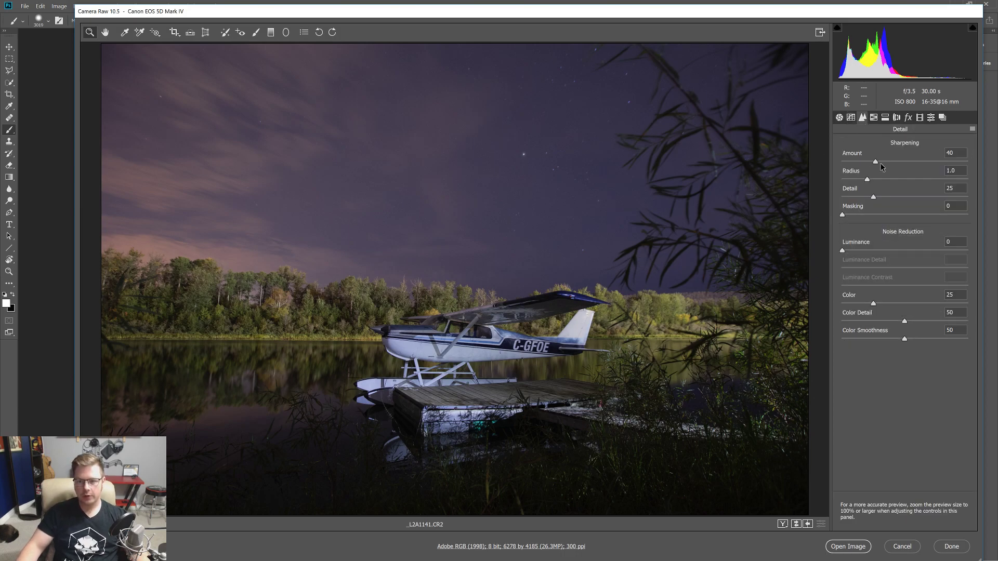
drag(877, 164, 798, 162)
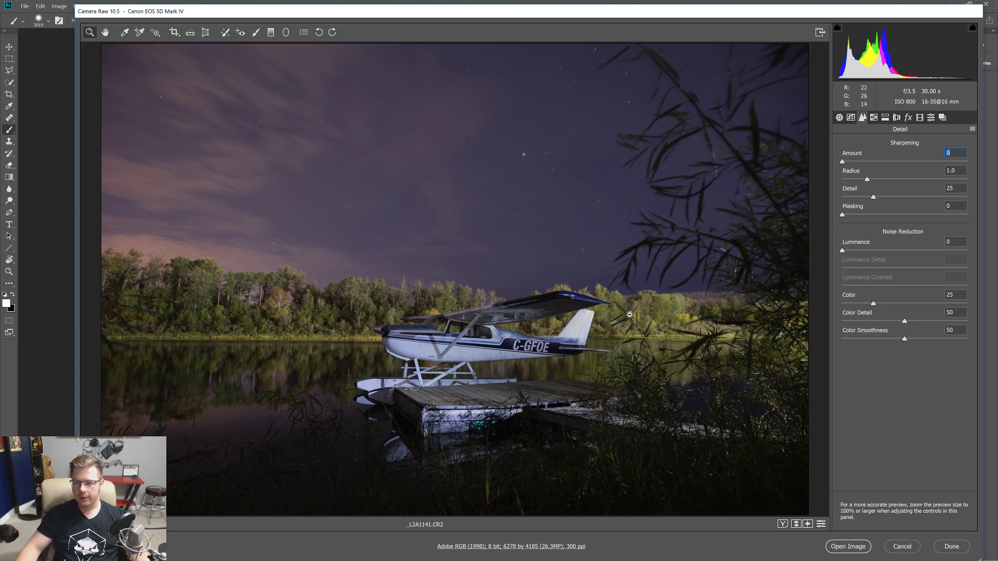
key(ctrl+plus)
key(ctrl+plus)
key(ctrl+plus)
key(ctrl+plus)
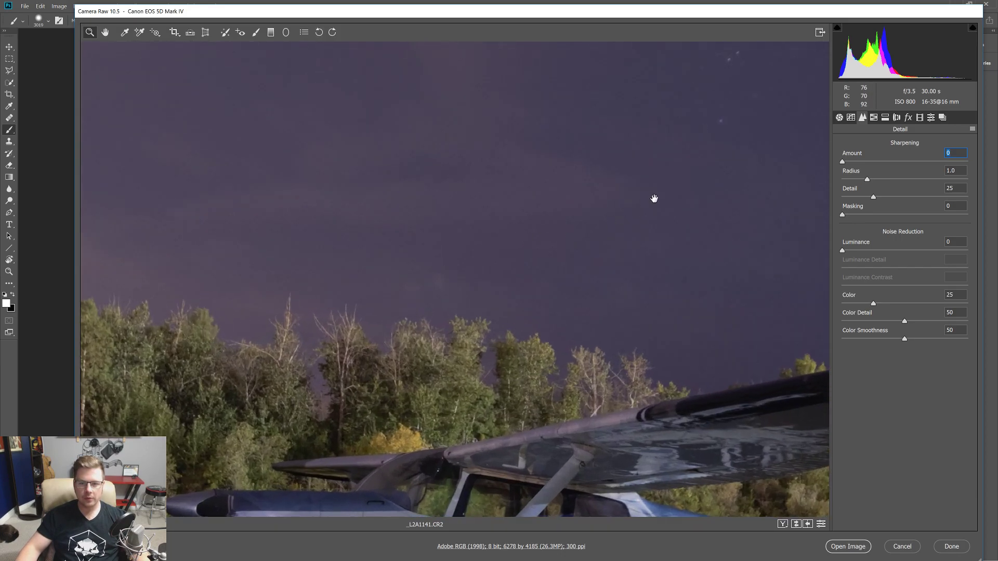
drag(843, 251, 880, 251)
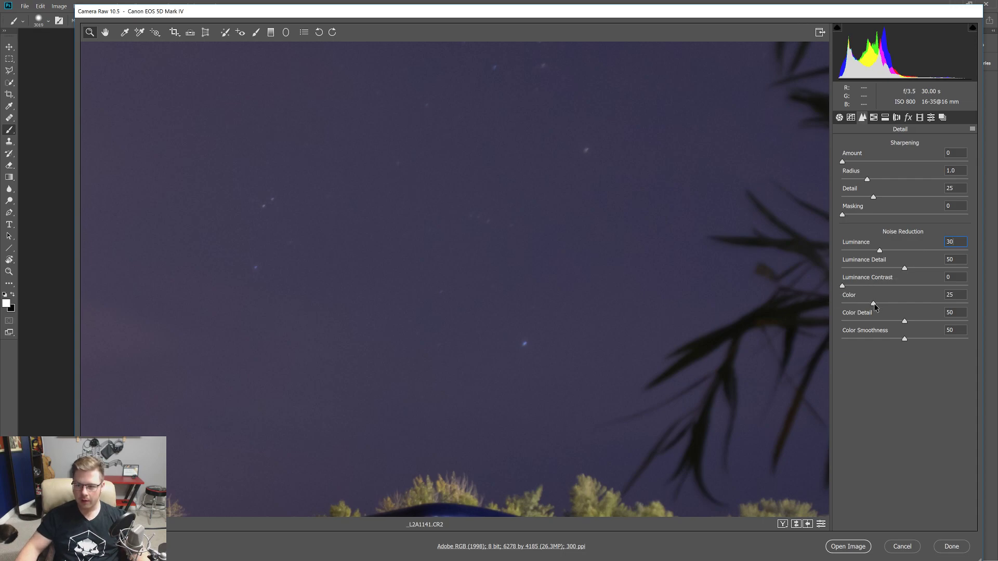
Compare color noise reduction at 100 and 0, restore it to 25, and inspect the sky and plane at several magnifications
drag(875, 307, 814, 313)
text(100)
key(Return)
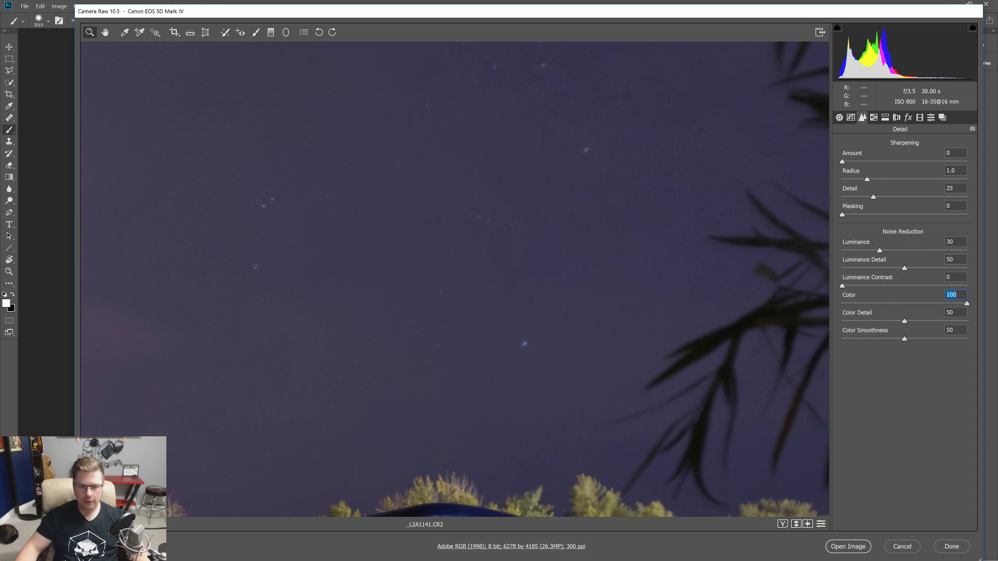
text(0)
key(Return)
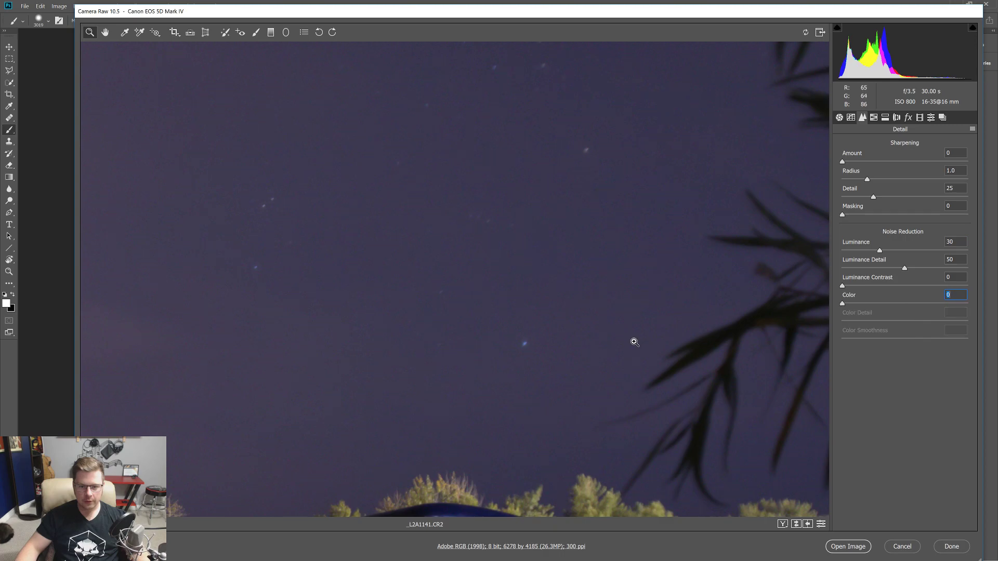
double_click(843, 303)
alt+click(543, 327)
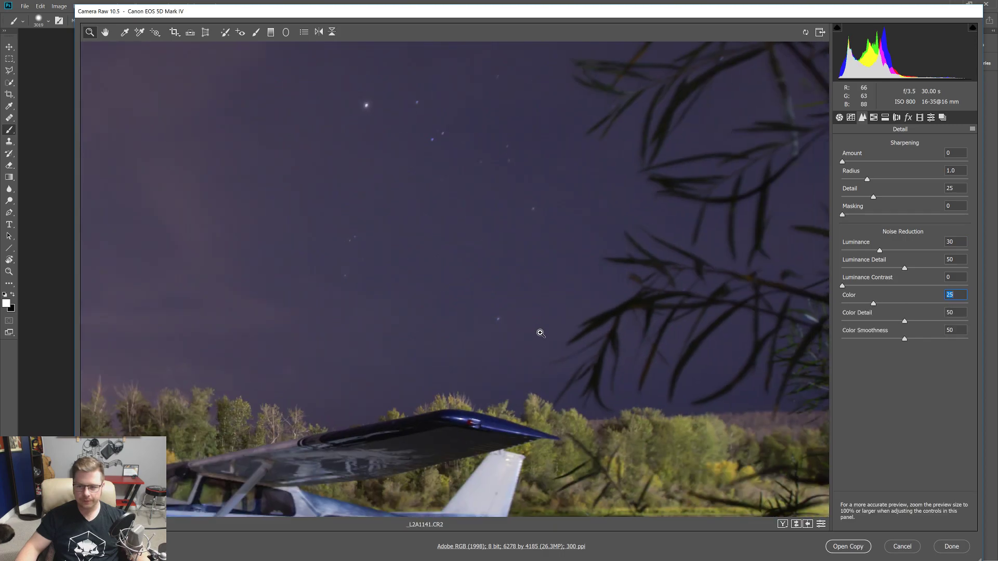
click(298, 177)
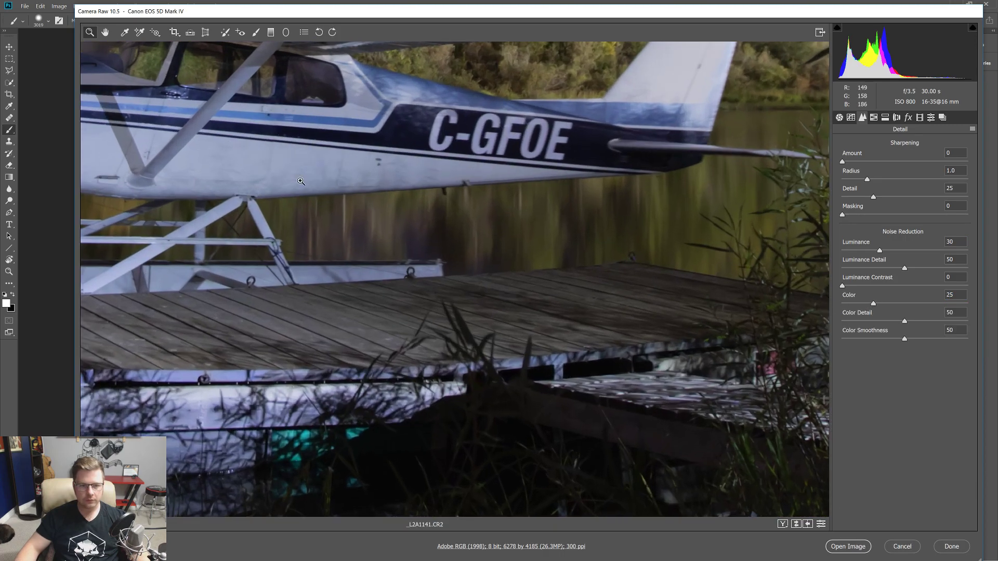
alt+click(288, 199)
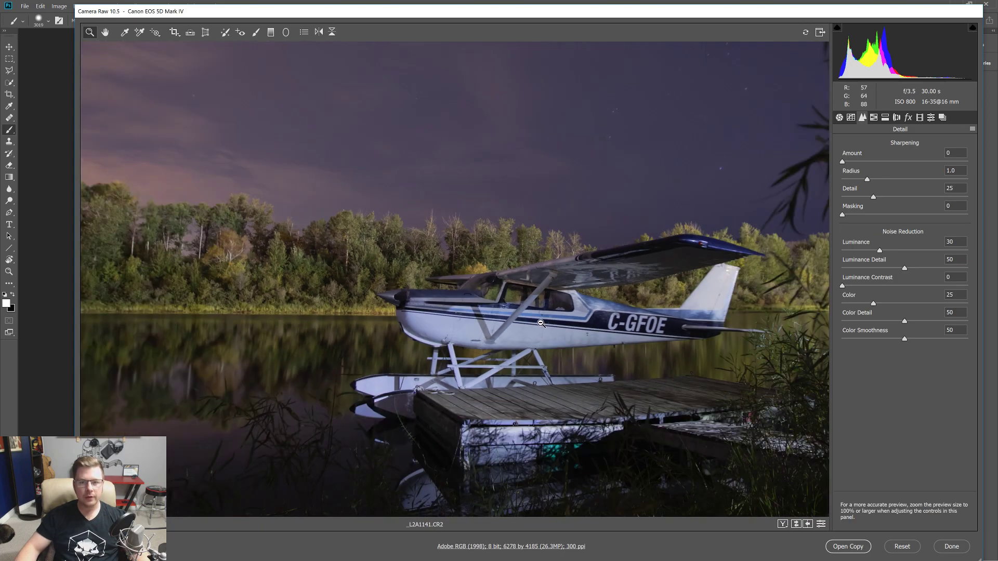
alt+click(541, 323)
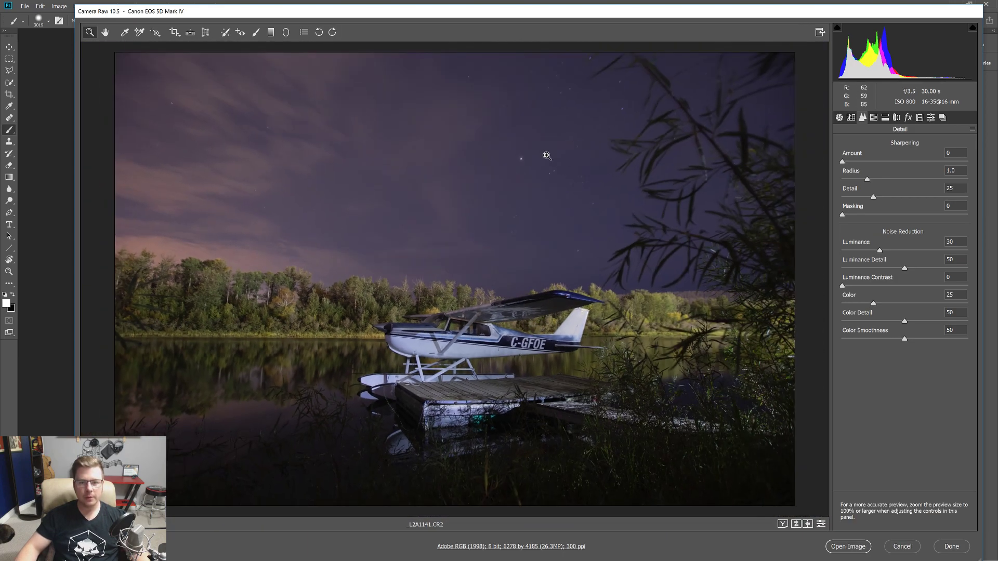
alt+click(538, 292)
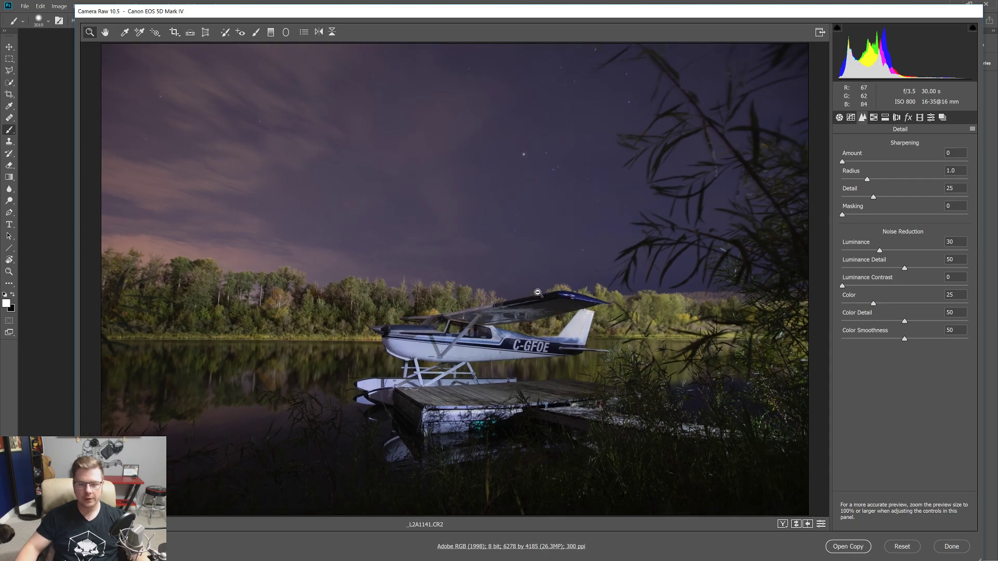
Try shifting the Yellows hue to +100 in the HSL adjustments, and settle on +5
click(874, 118)
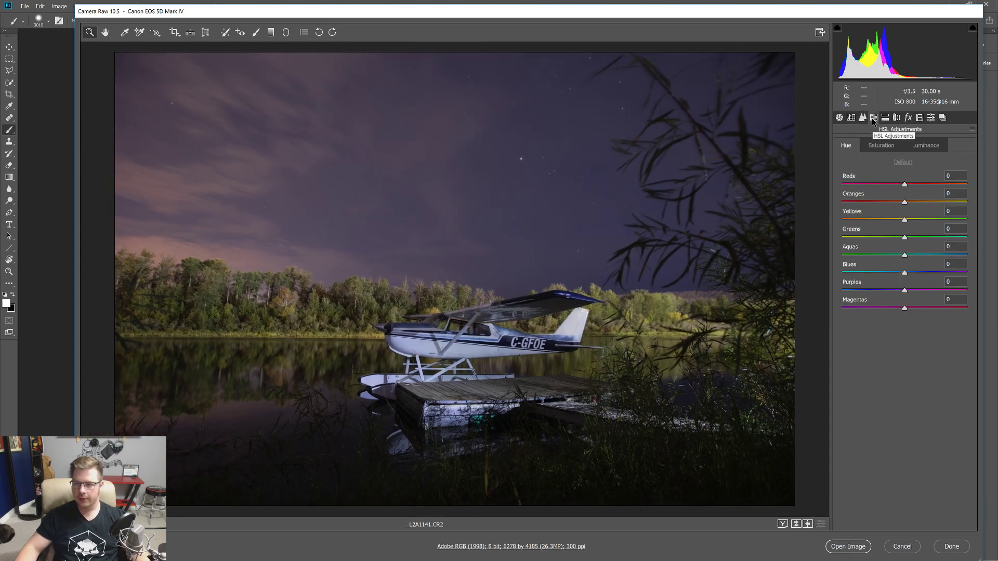
click(885, 117)
click(874, 118)
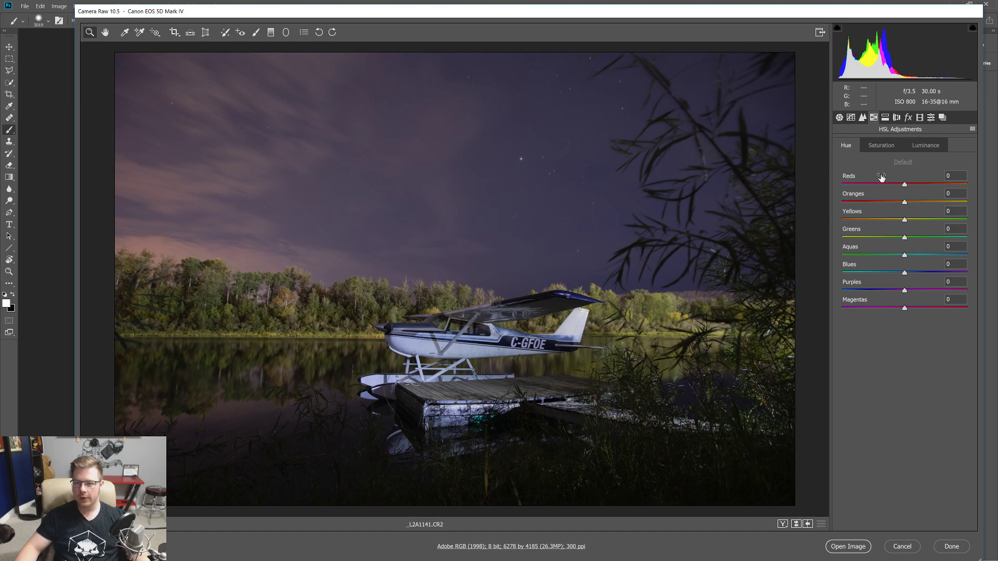
drag(905, 219, 971, 223)
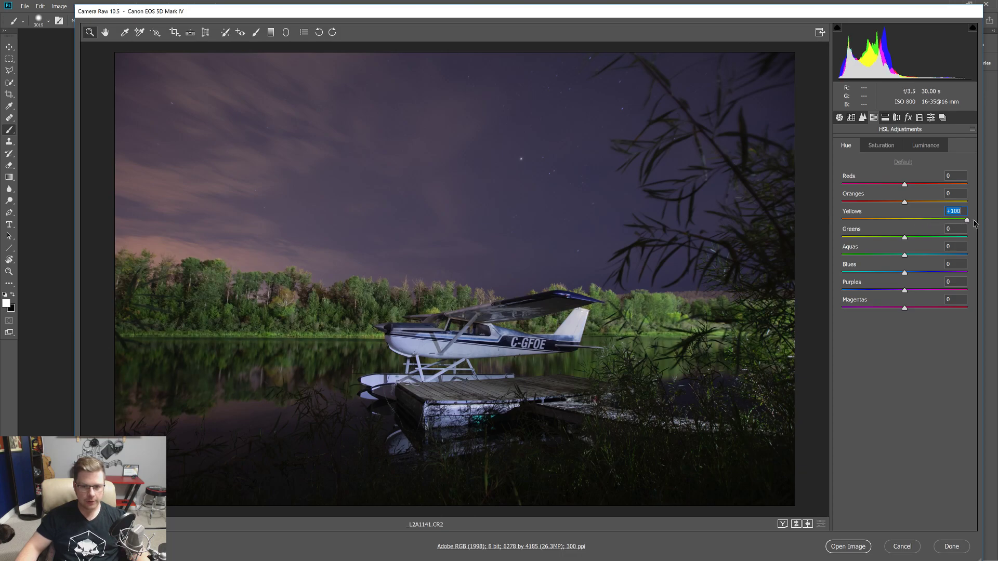
drag(970, 224, 992, 252)
text(5)
key(Return)
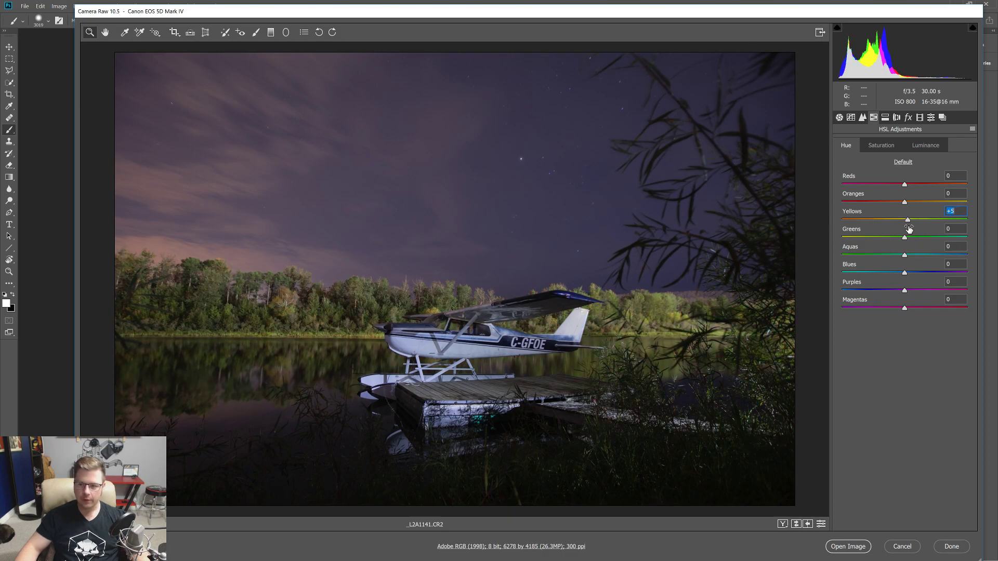
Reset the Yellows hue to 0, and try shifting the Greens hue to its minimum before resetting it
double_click(908, 220)
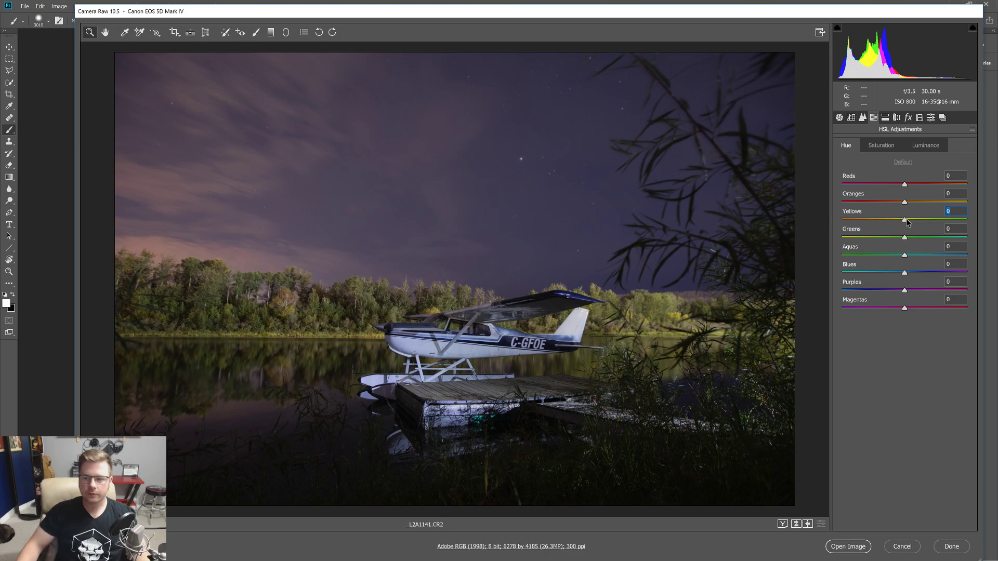
drag(904, 238, 829, 251)
double_click(842, 238)
Try the Oranges and Yellows hues at -100 and reset both, and test a Blues hue shift before resetting it to 0
drag(905, 202, 843, 202)
drag(905, 222, 721, 221)
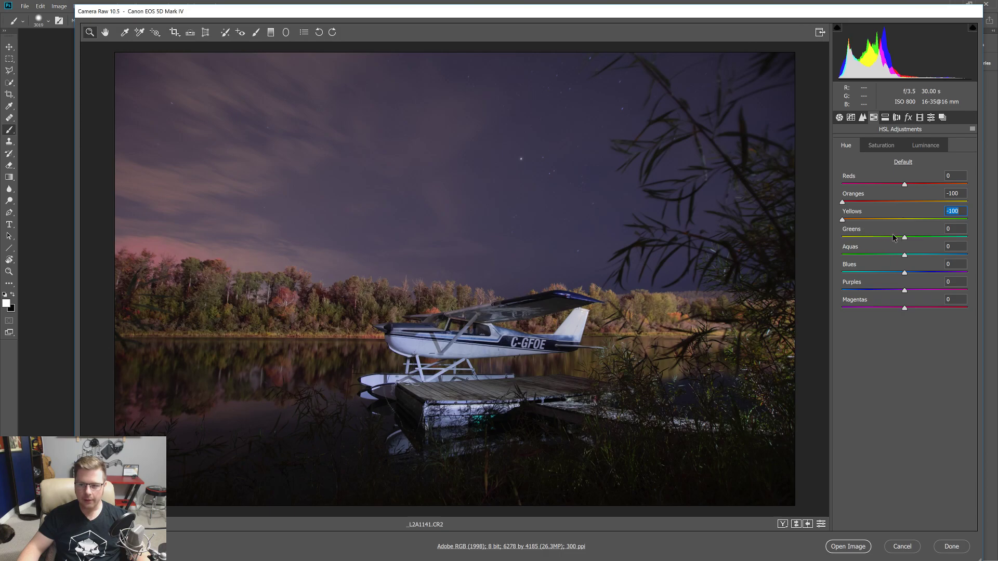
double_click(843, 219)
double_click(843, 201)
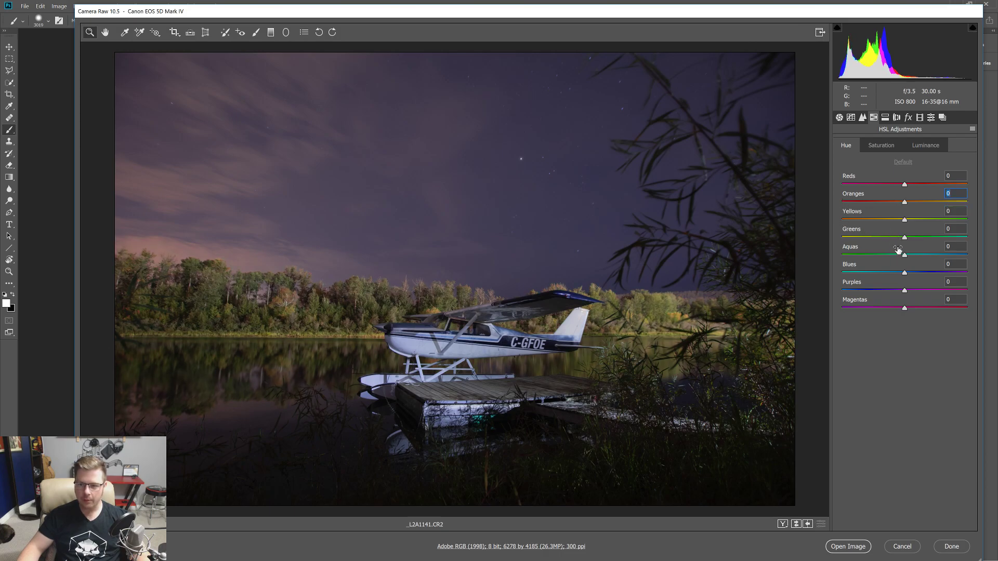
drag(905, 275, 926, 280)
double_click(890, 276)
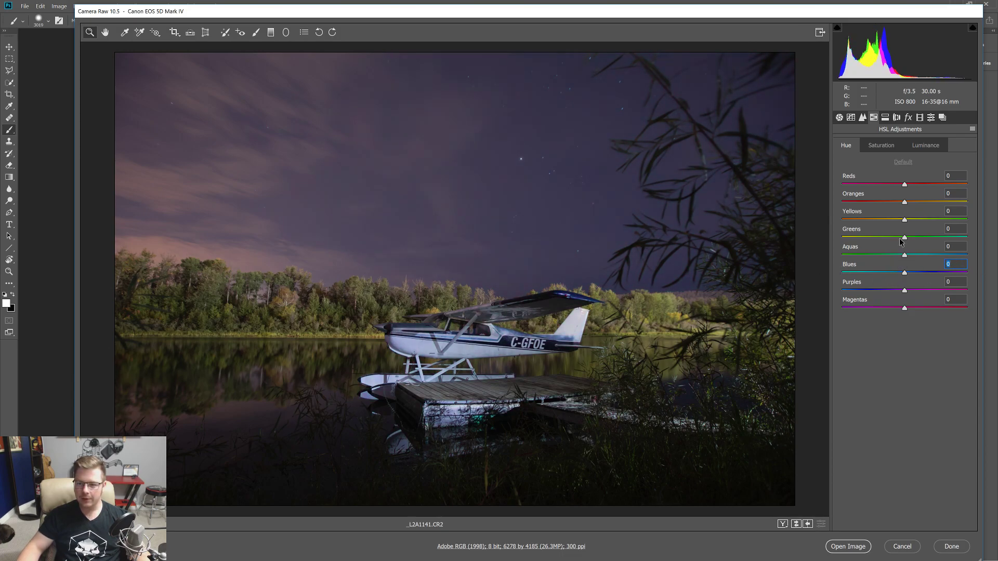
Try shifting the Greens, Yellows and Oranges hues to +100, and reset all three to 0
drag(905, 239, 978, 244)
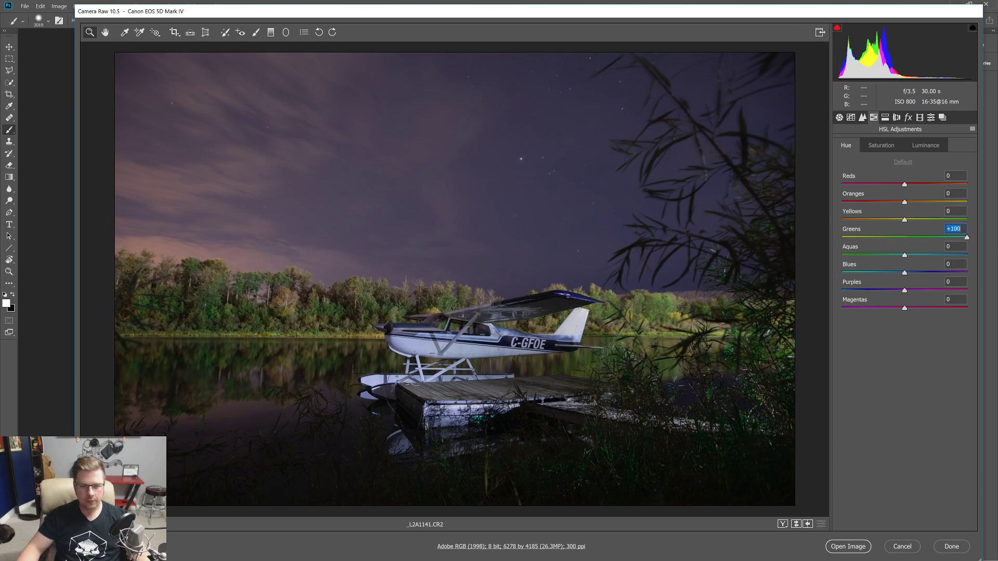
drag(905, 220, 978, 221)
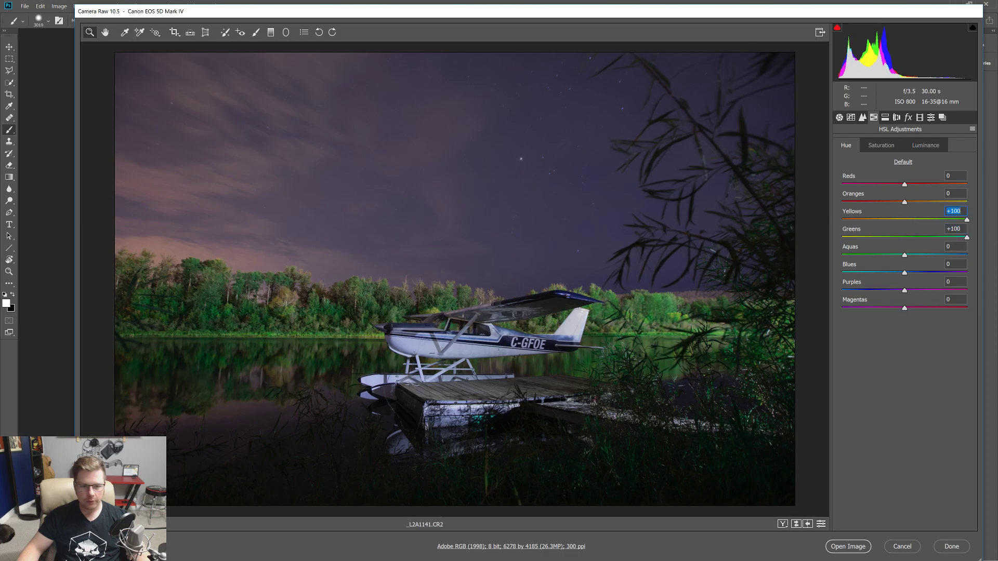
drag(904, 202, 979, 202)
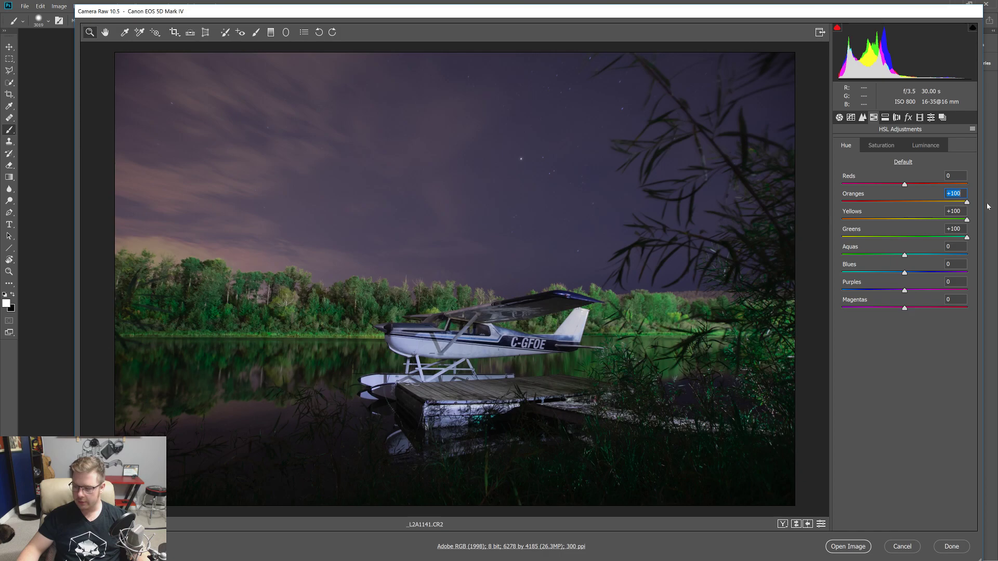
double_click(967, 201)
double_click(967, 220)
click(967, 237)
double_click(967, 237)
Try shifting only the Yellows hue to -100, and reset it to 0
drag(904, 222, 824, 227)
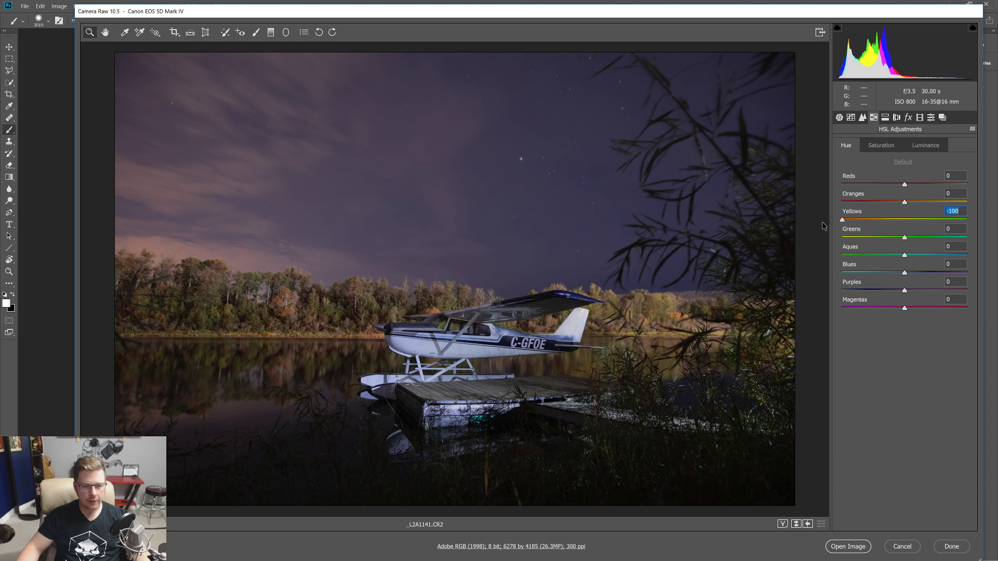
double_click(842, 220)
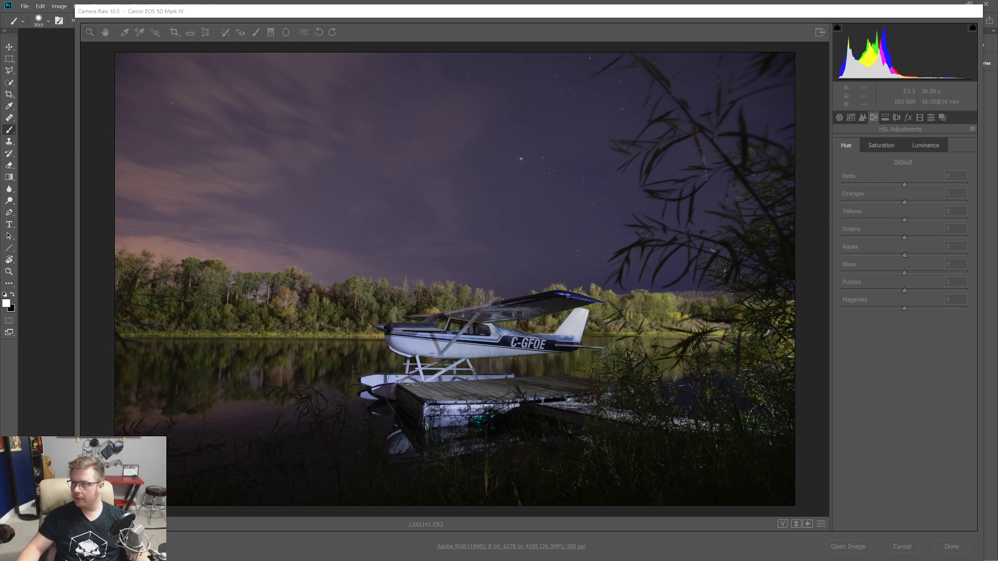
key(alt+Tab)
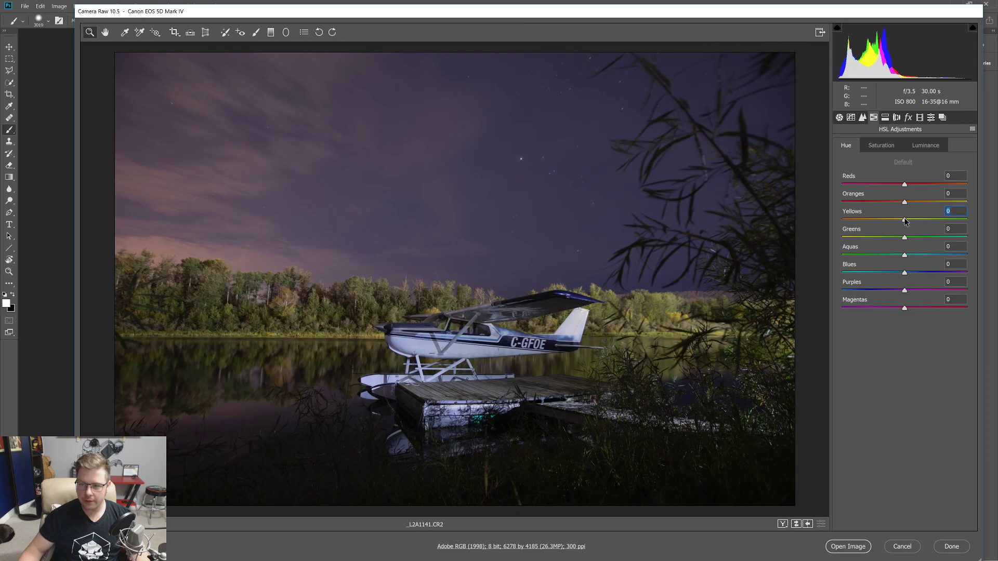
Try the Yellows hue at -100 with the Greens hue at +100, and test the Blues hue before resetting it to 0
drag(905, 218, 837, 229)
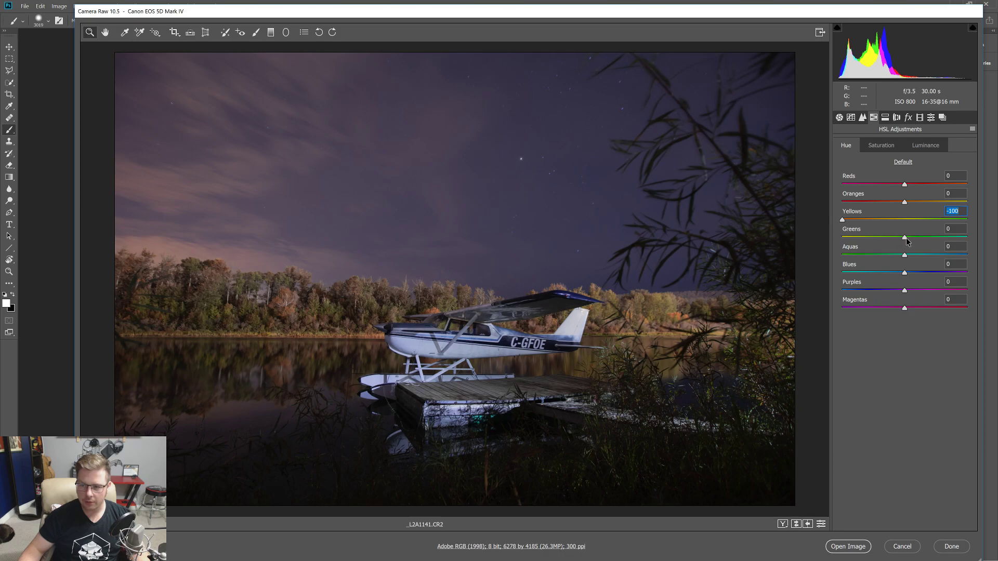
drag(907, 242, 983, 244)
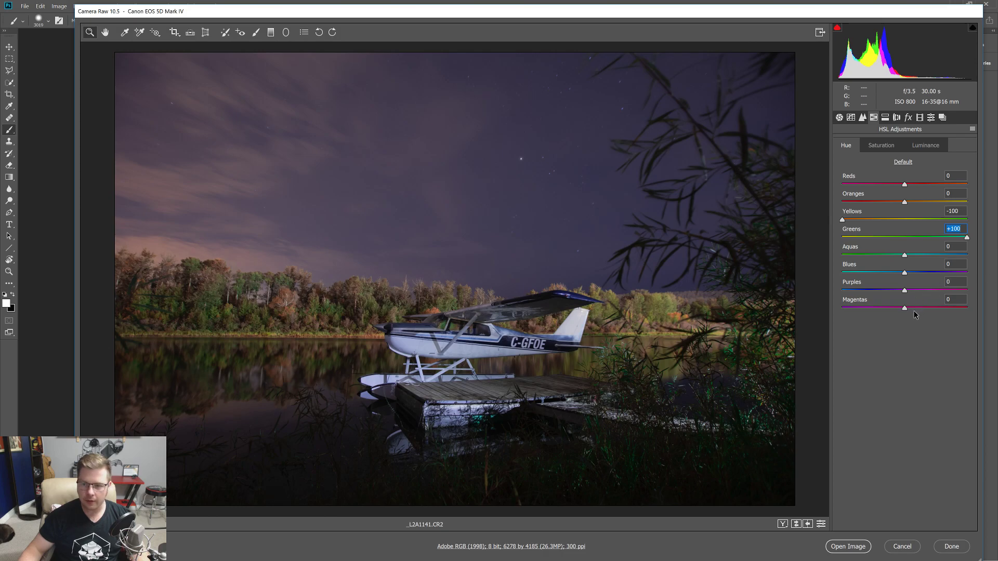
mouse_move(905, 272)
mouse_down()
mouse_move(954, 272)
mouse_move(881, 270)
mouse_move(905, 268)
mouse_up()
double_click(905, 273)
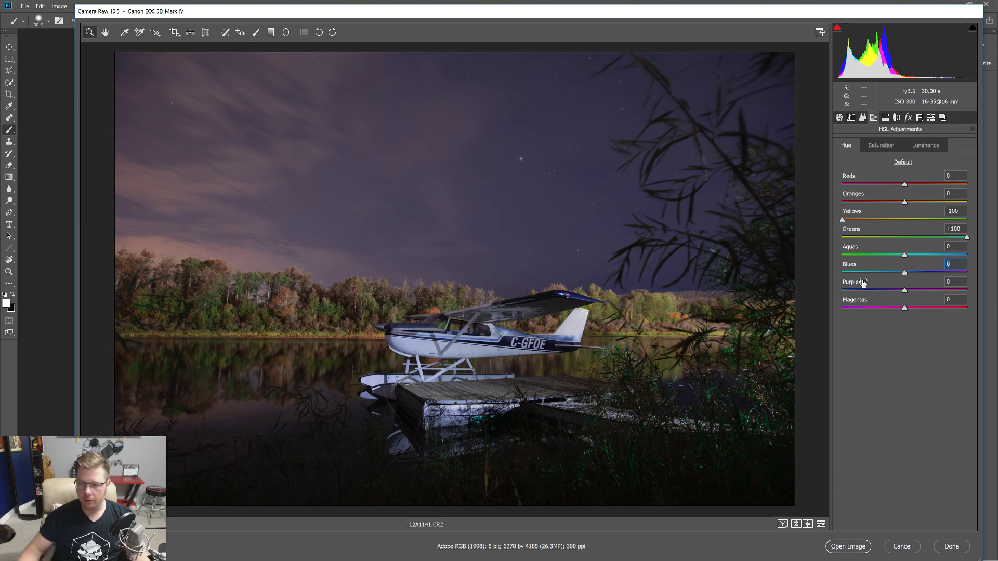
Try easing the Yellows hue to -78 and the Greens hue to +83, and reset both to 0
drag(843, 221, 857, 222)
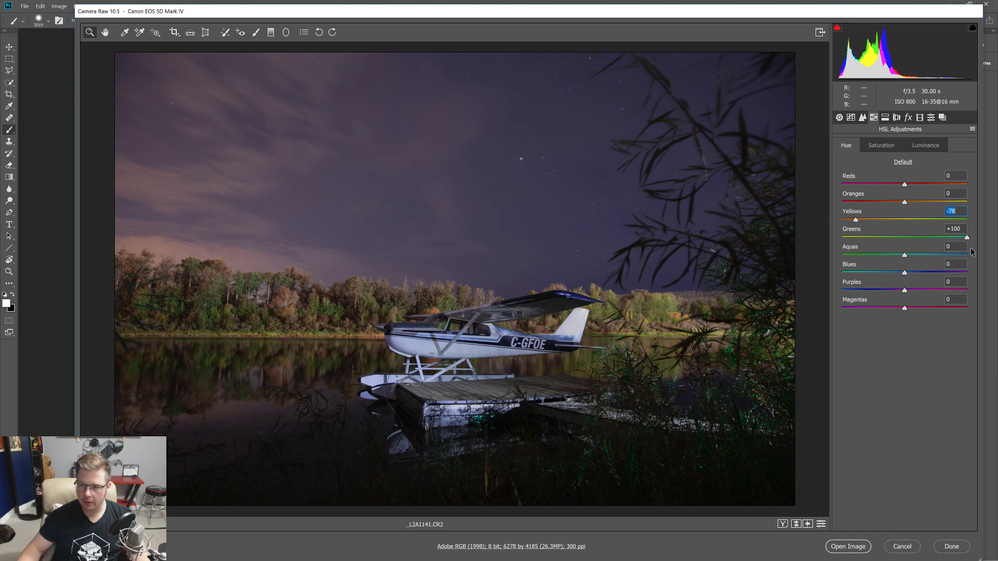
drag(967, 238, 957, 237)
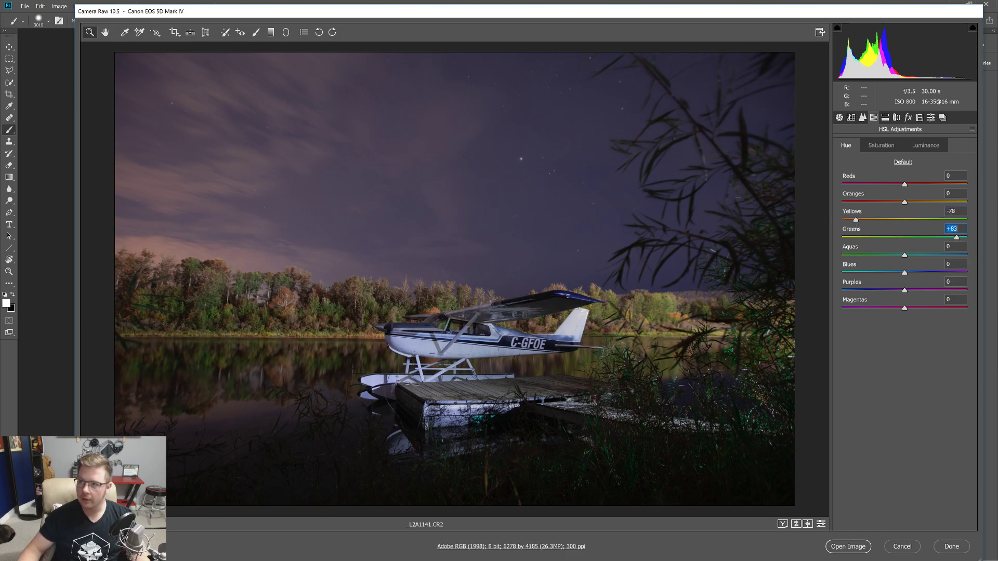
key(Return)
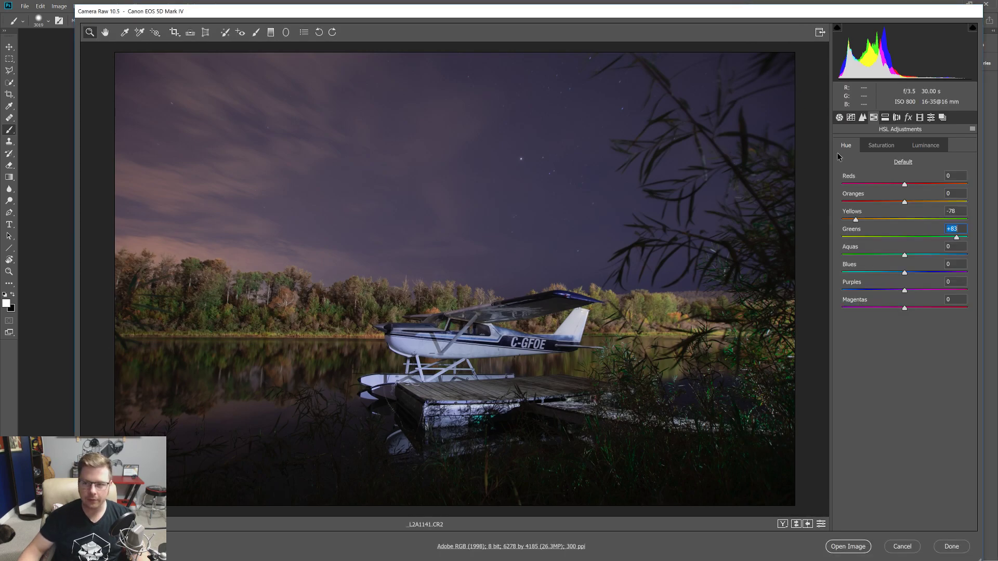
double_click(857, 220)
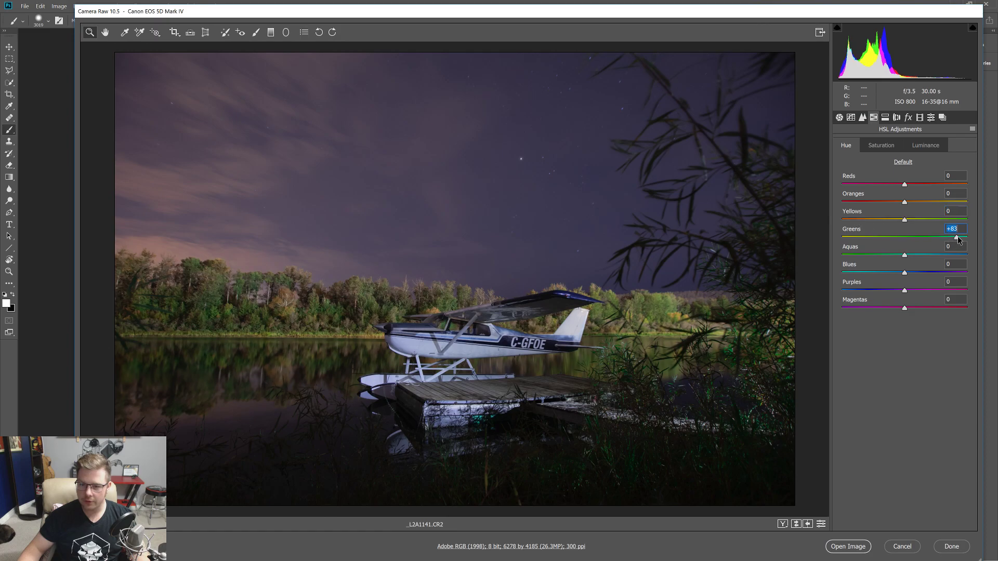
double_click(956, 238)
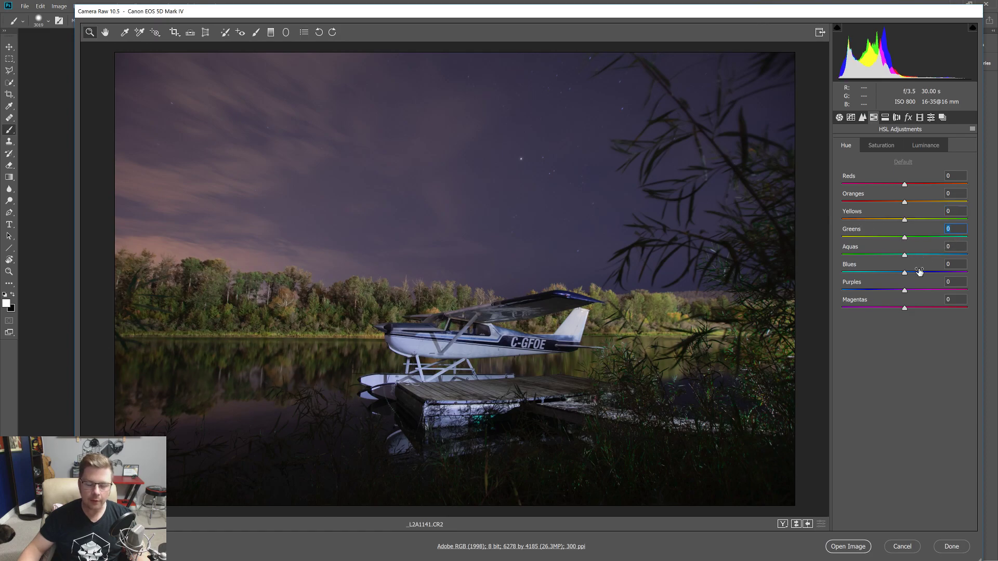
Set the Yellows and Greens hues to -100, and try the Oranges hue at +20 before resetting it to 0
drag(906, 221, 790, 218)
key(Tab)
text(-100)
key(Return)
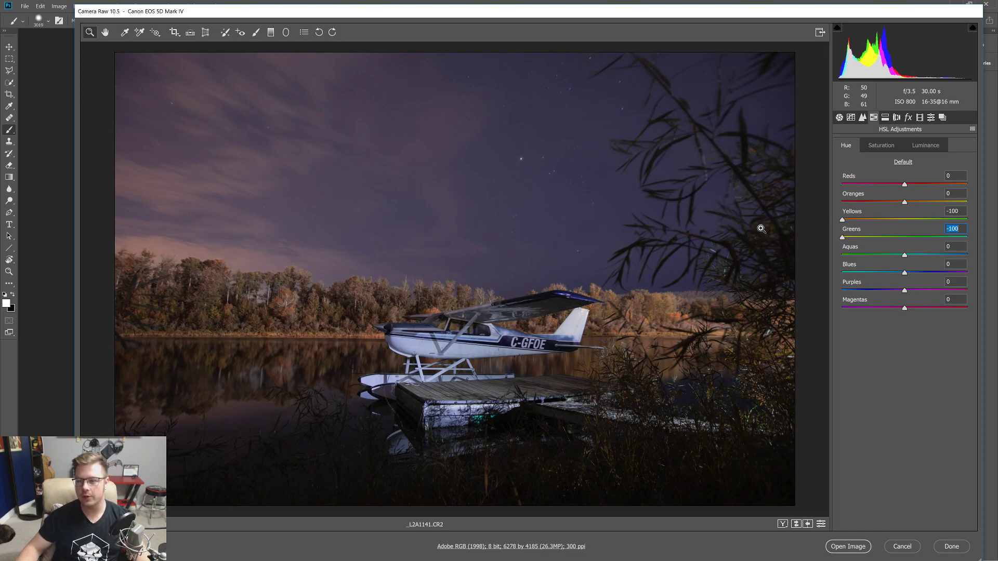
mouse_move(904, 202)
mouse_down()
mouse_move(988, 202)
mouse_move(811, 203)
mouse_move(988, 203)
mouse_move(918, 202)
mouse_up()
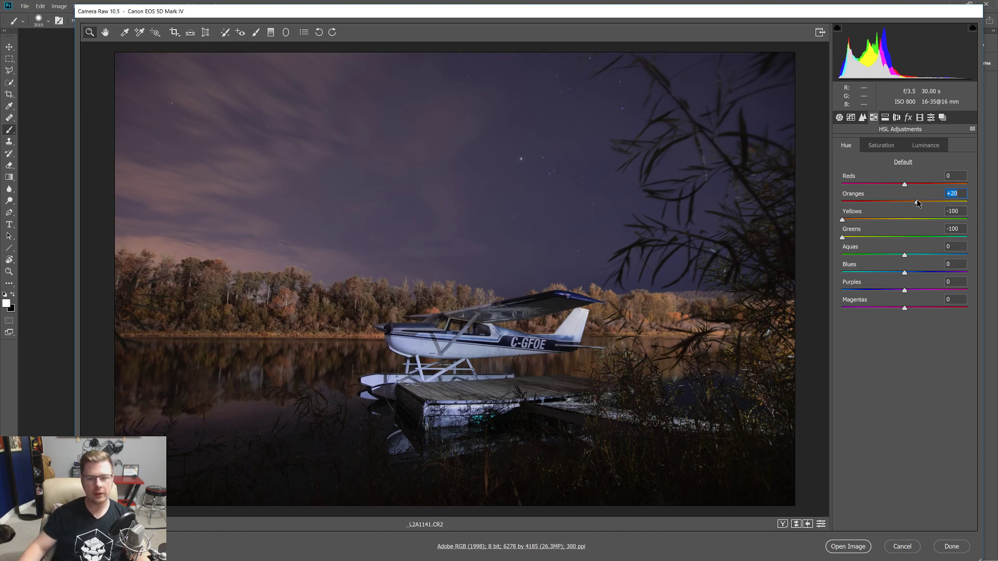
double_click(918, 203)
Set the Greens hue to +100, and test a slight negative Oranges hue shift before resetting it to 0
drag(842, 237, 980, 237)
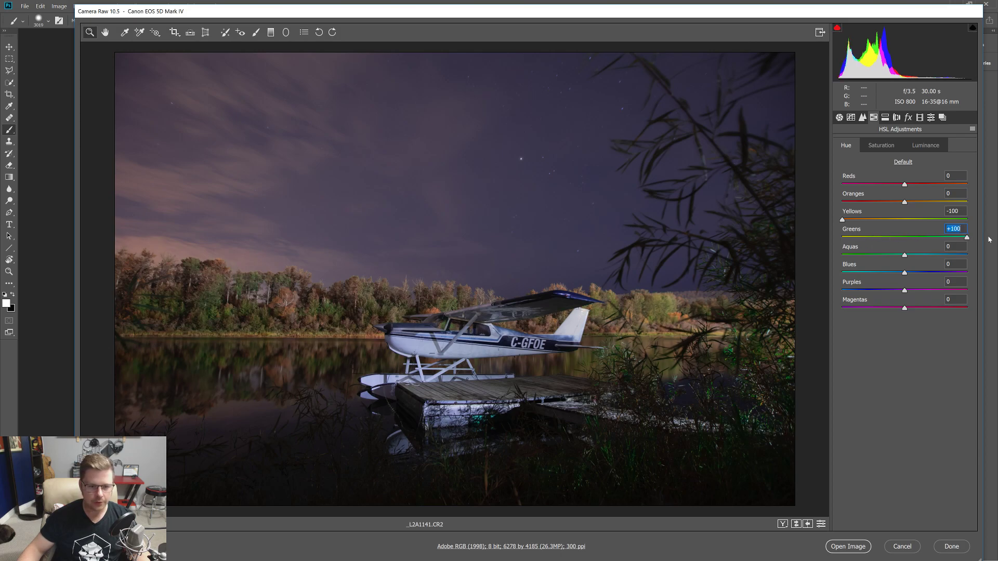
mouse_move(905, 204)
mouse_down()
mouse_move(926, 204)
mouse_move(878, 205)
mouse_move(899, 201)
mouse_up()
double_click(898, 201)
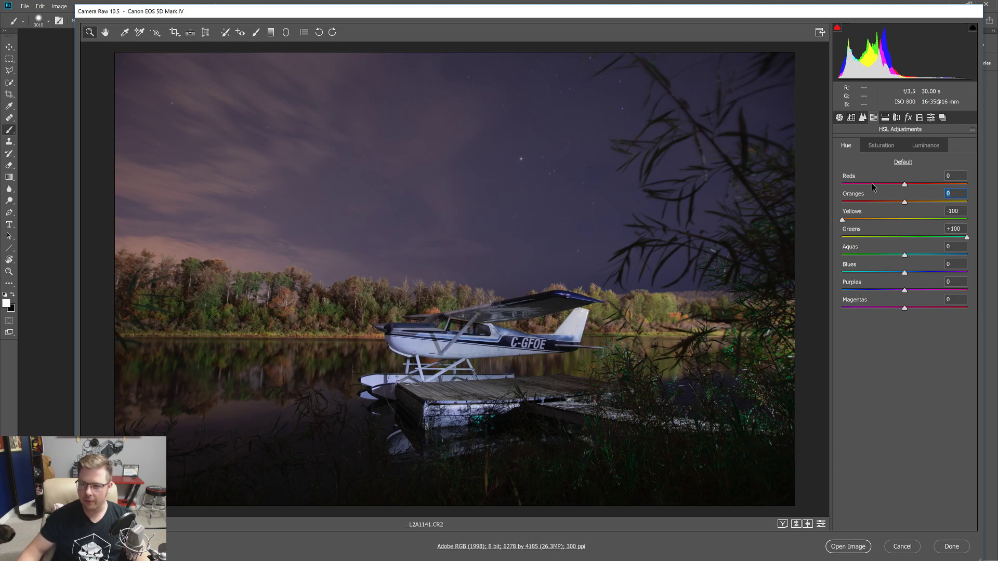
Try the Oranges saturation at -100 and reset it, and try lowering the Purples luminance
click(877, 150)
click(856, 150)
click(867, 150)
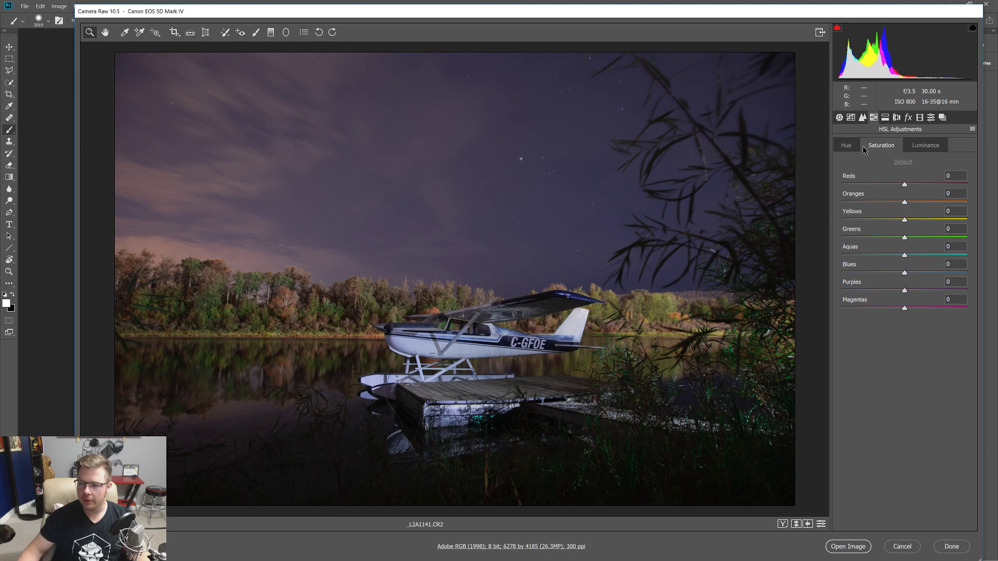
drag(904, 206, 800, 218)
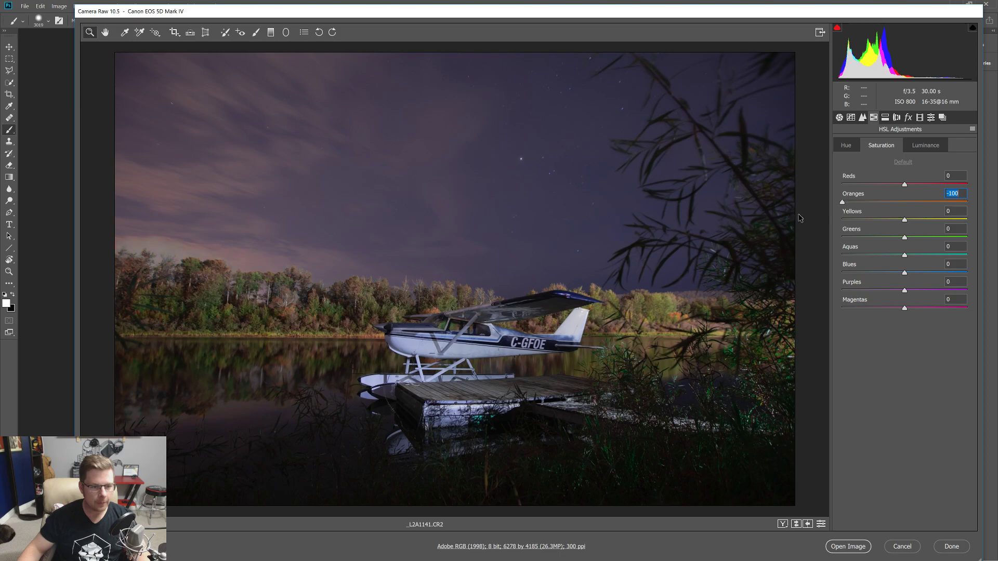
double_click(898, 203)
click(926, 145)
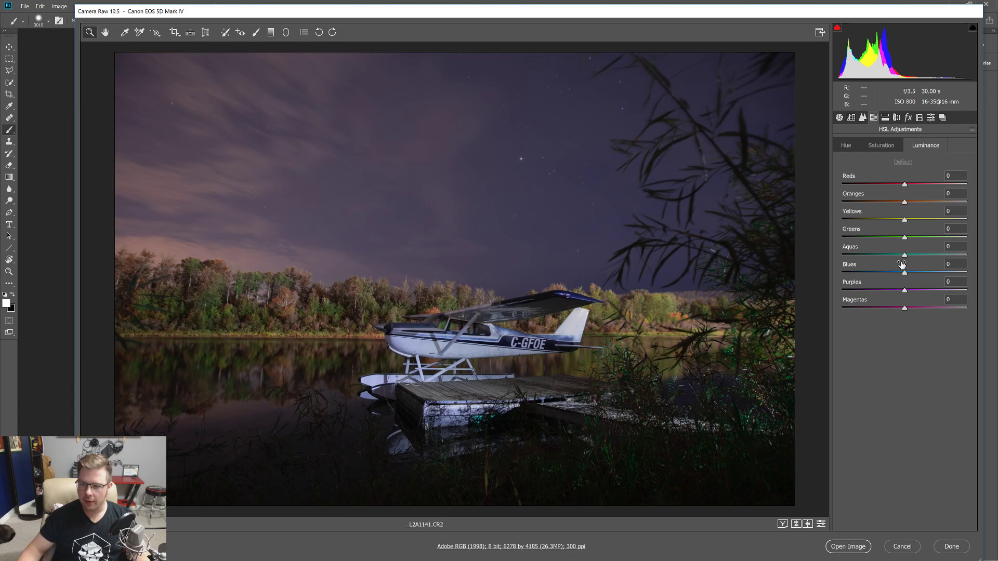
drag(905, 290, 844, 290)
Add split toning to the shadows with a hue of 288 and a saturation of 4
click(886, 117)
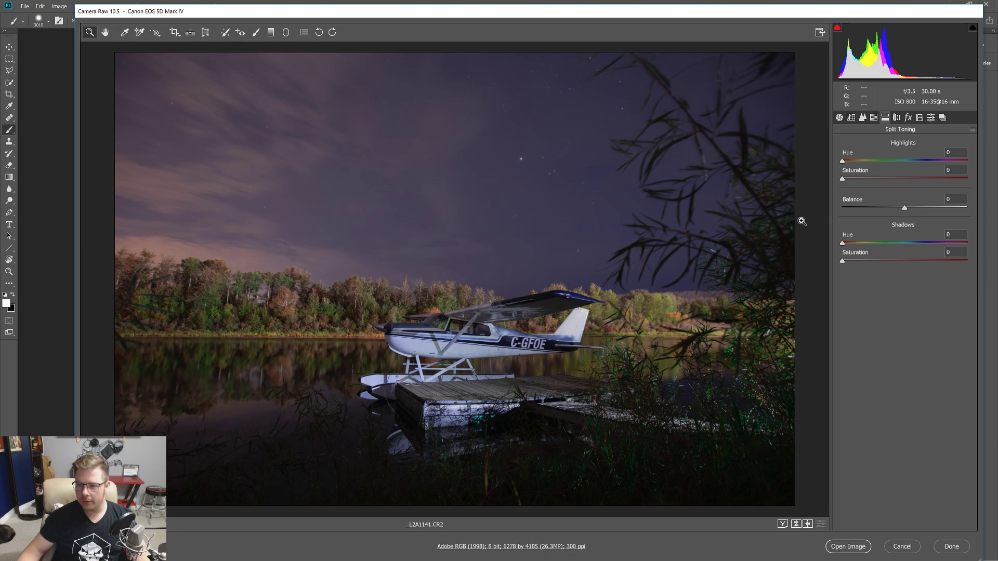
drag(843, 243, 913, 243)
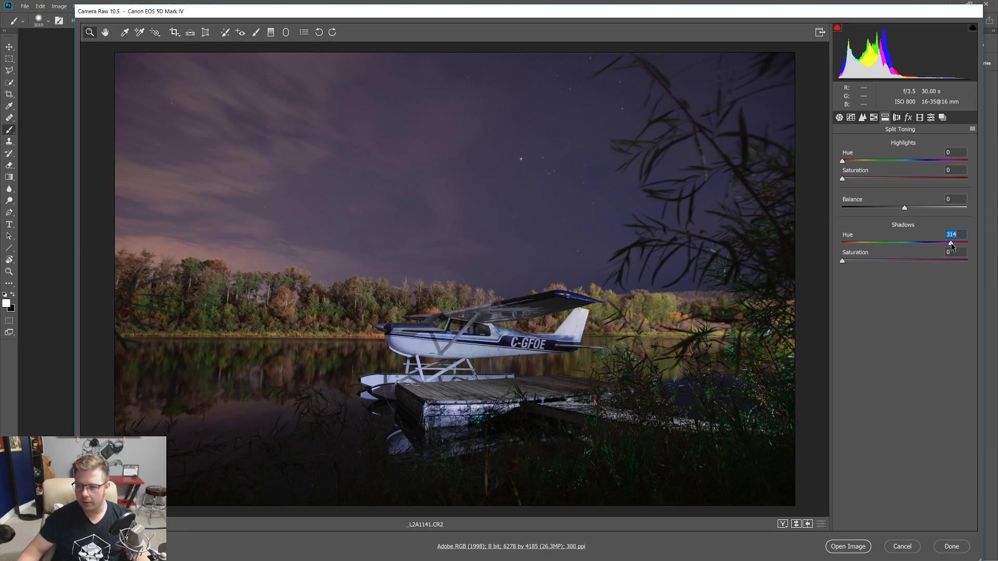
drag(842, 261, 841, 263)
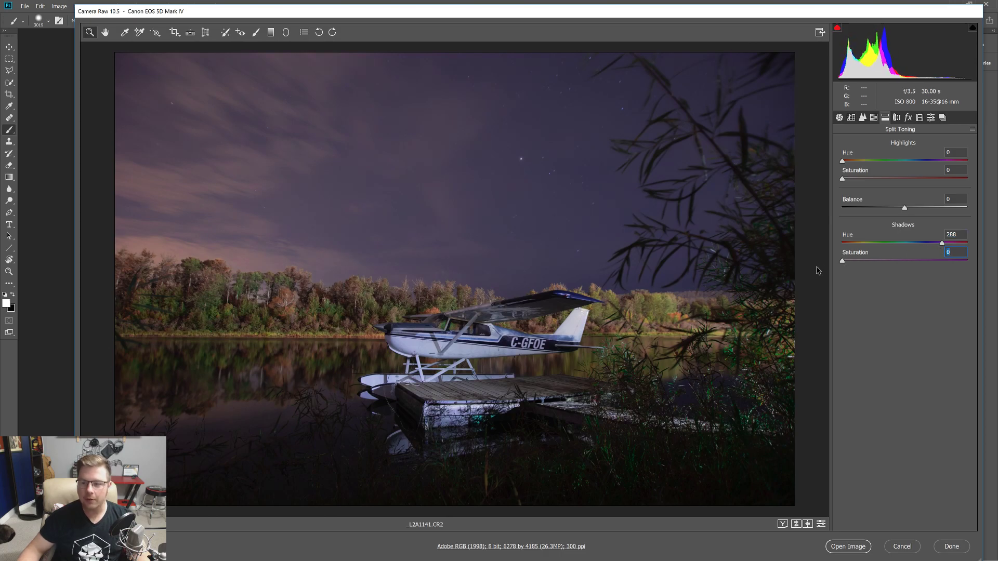
drag(842, 262, 847, 266)
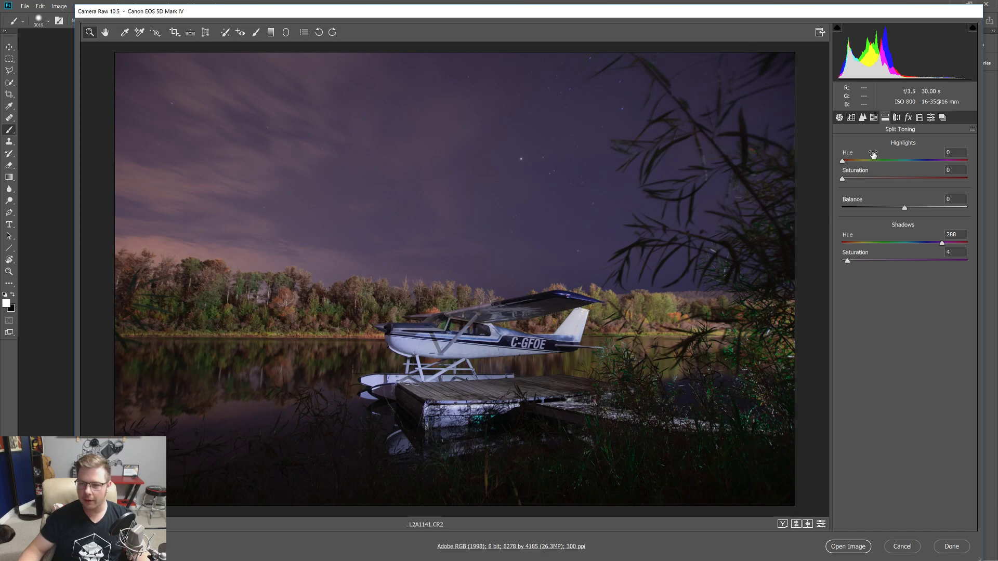
Look through the lens correction, effects, calibration and remaining adjustment settings, returning to the basic ones
click(896, 117)
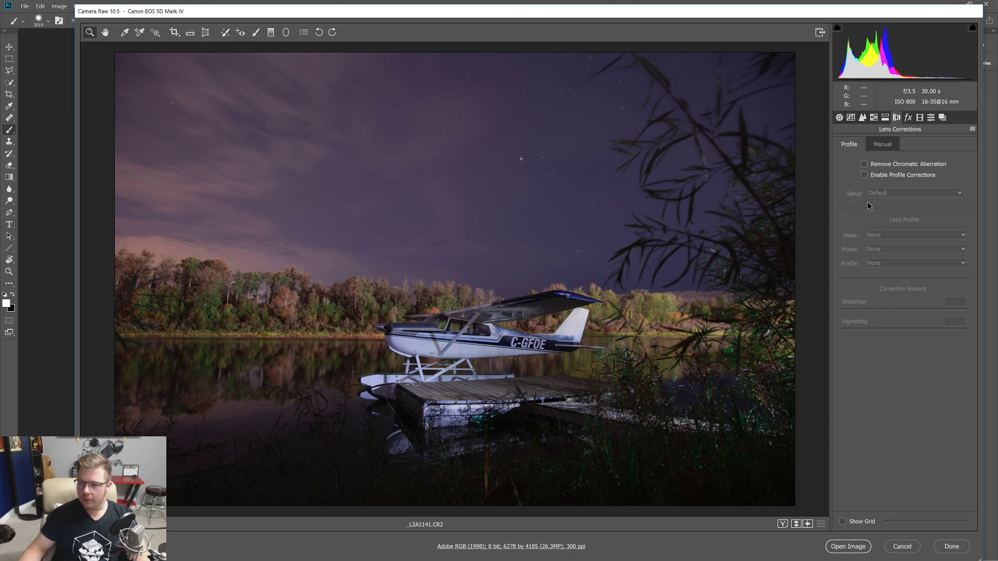
click(886, 117)
click(874, 117)
click(908, 117)
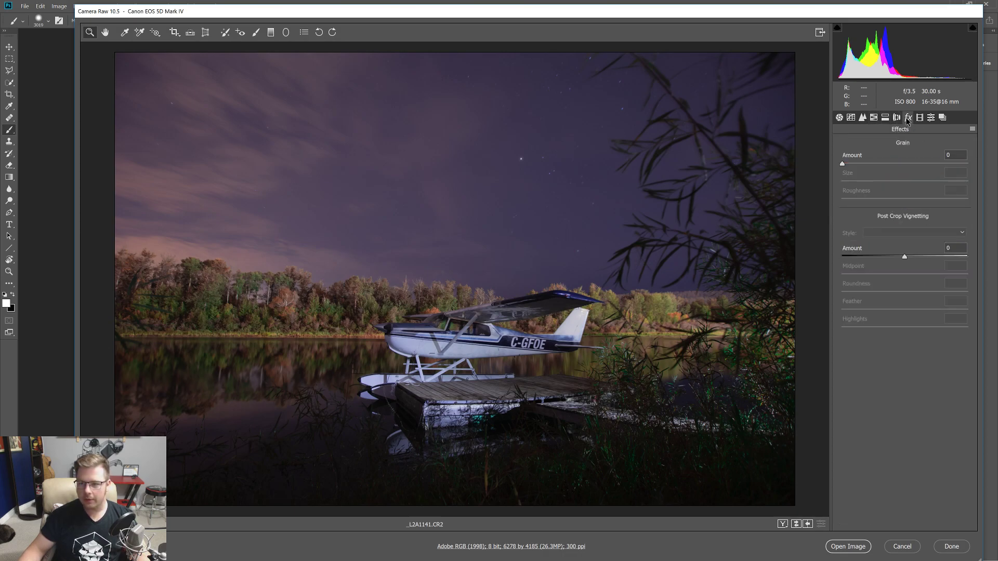
click(920, 118)
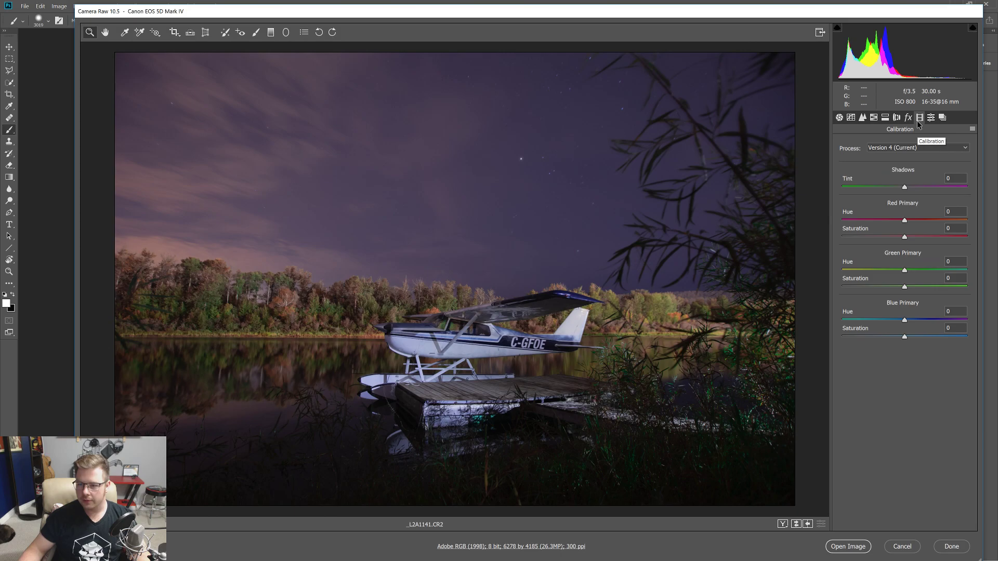
click(931, 118)
click(908, 118)
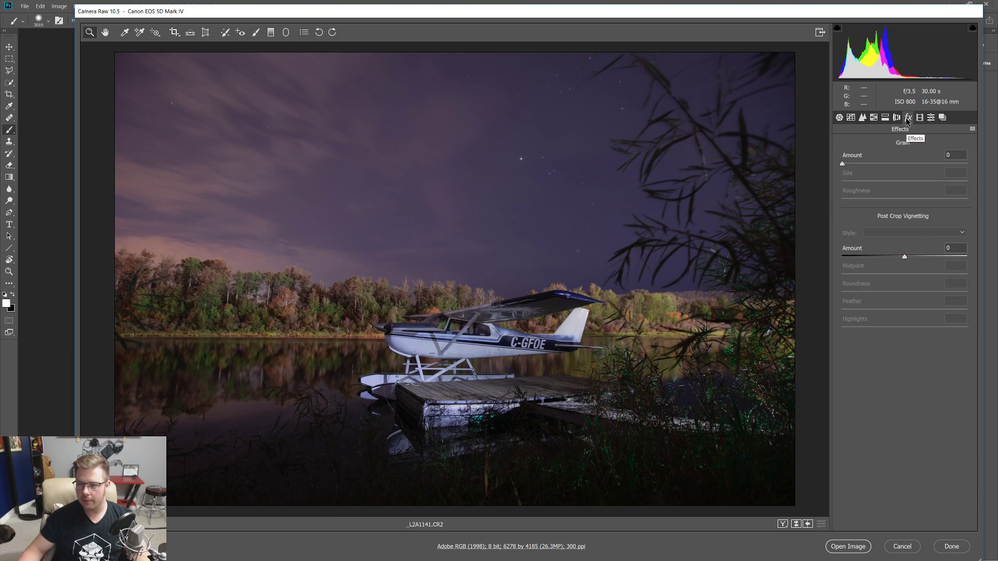
click(851, 117)
click(839, 118)
Open the adjusted raw image in Photoshop and duplicate the Background layer
click(848, 547)
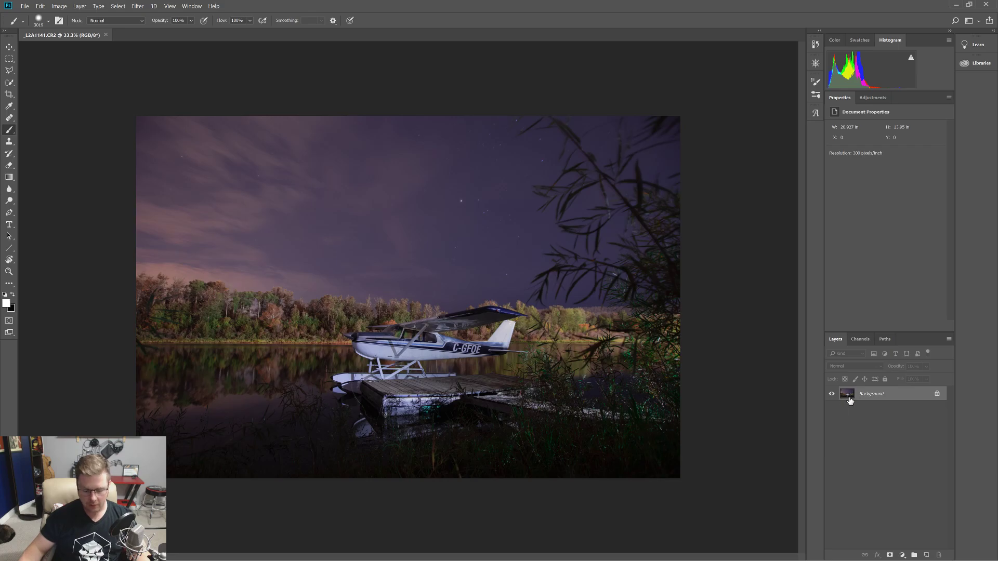
key(ctrl+j)
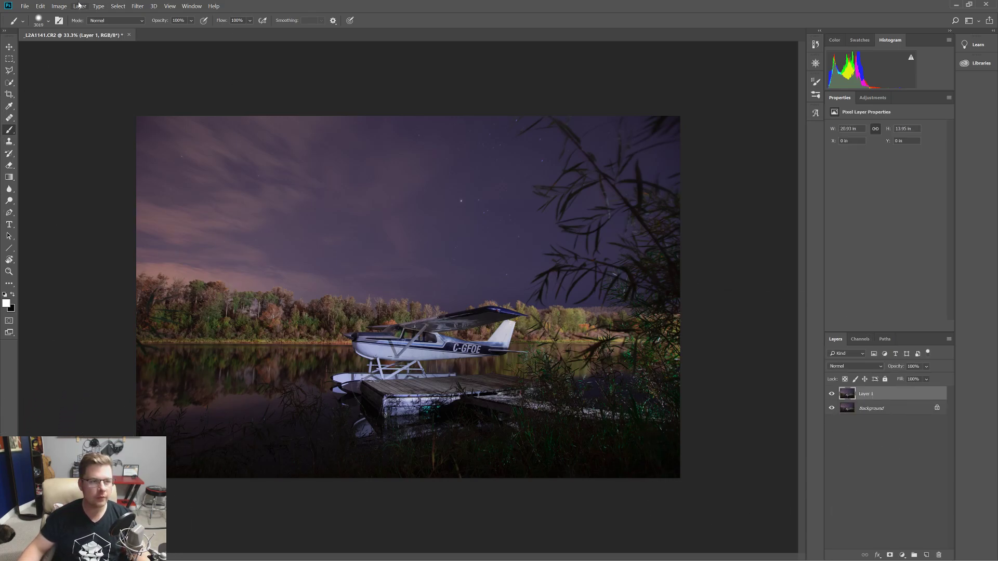
Save the layered document in the Photoshop folder as the PSD file "_L2A1141 - Float Plane Tri-Tone" with maximized compatibility
key(alt+Tab)
key(alt+Tab)
click(25, 6)
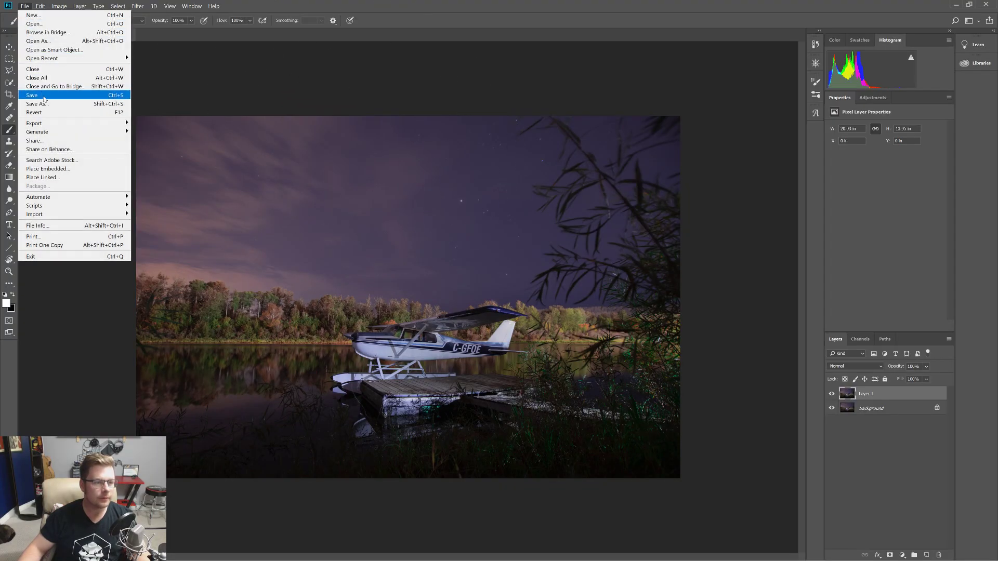
click(45, 97)
double_click(425, 161)
click(411, 329)
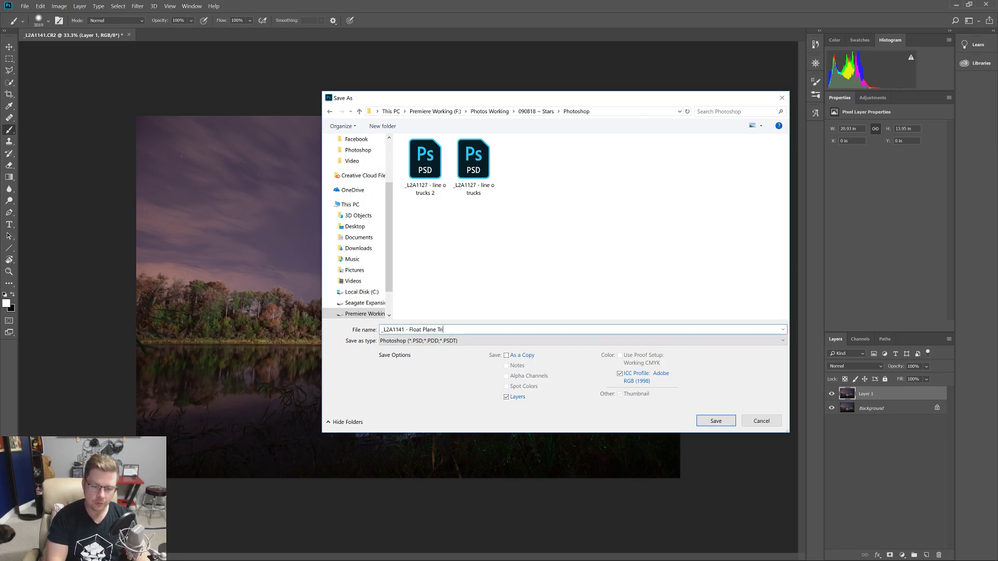
key(Return)
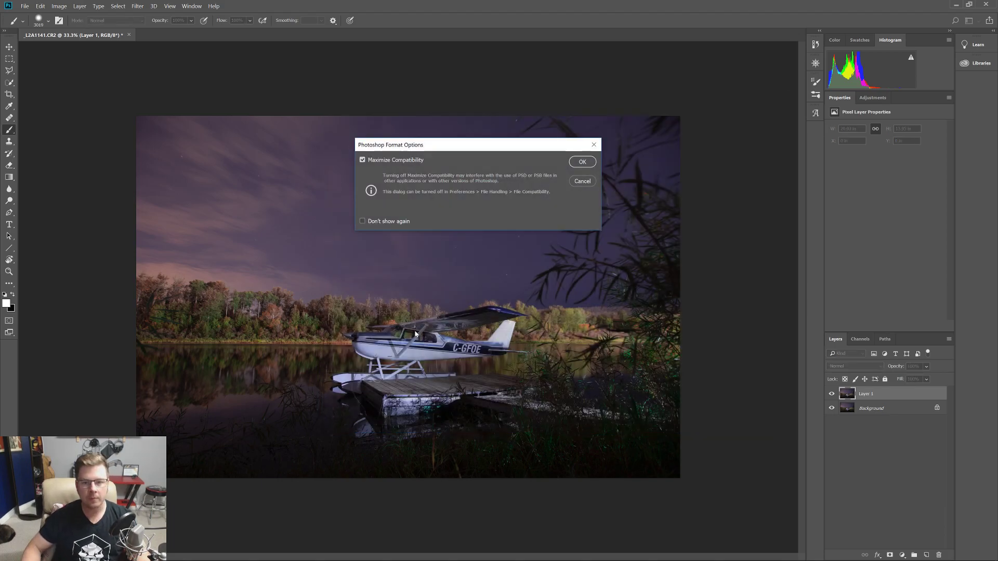
key(Return)
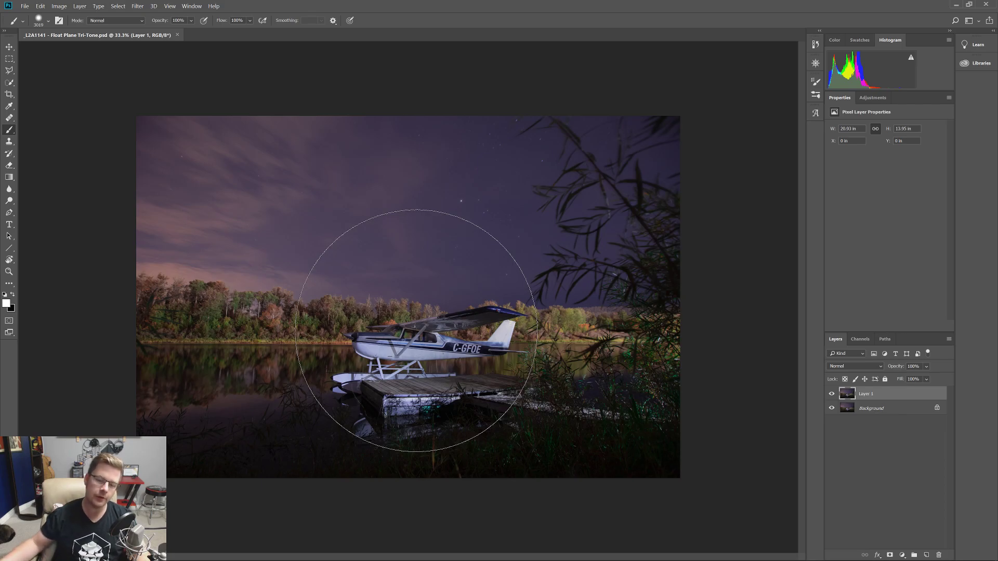
Place the unedited _L2A1141 JPG from the 090818 ~ Stars folder into the document and move it beneath Layer 1
mouse_move(312, 560)
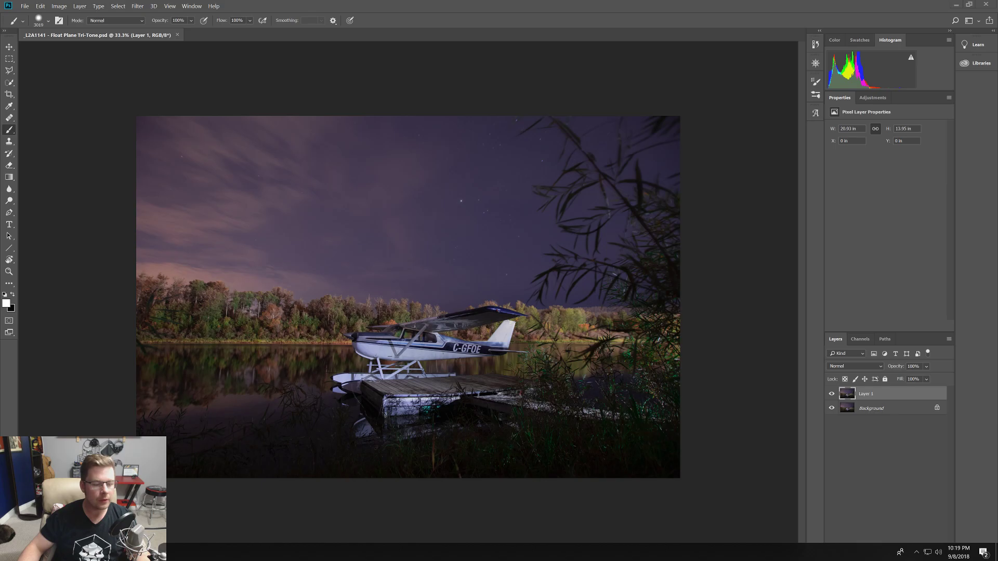
key(alt+Tab)
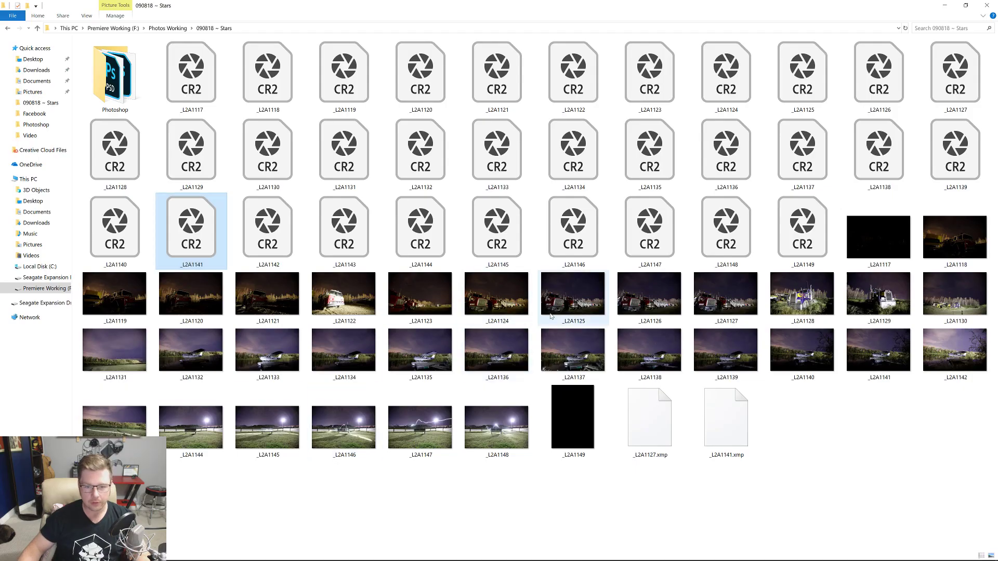
key(alt+Tab)
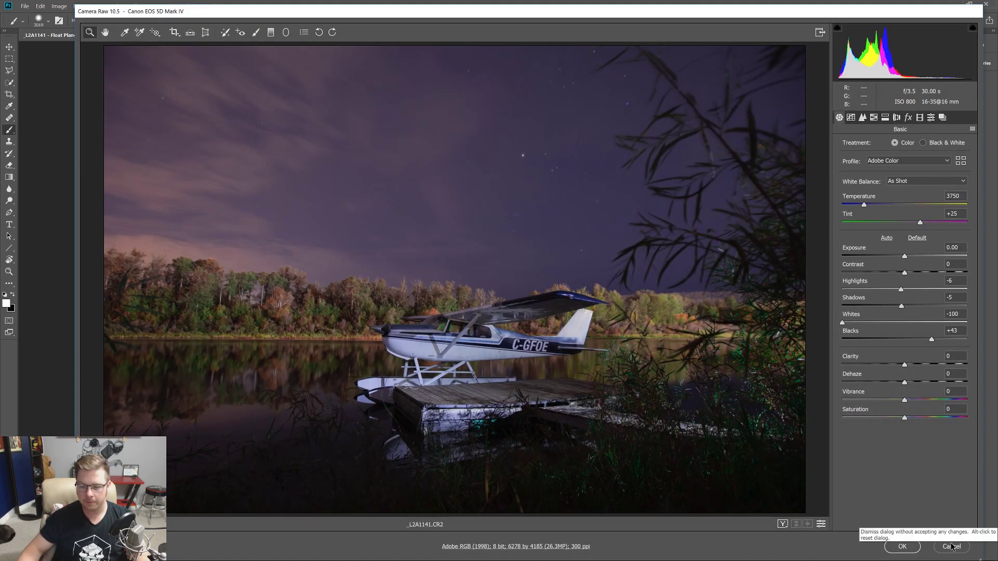
click(902, 546)
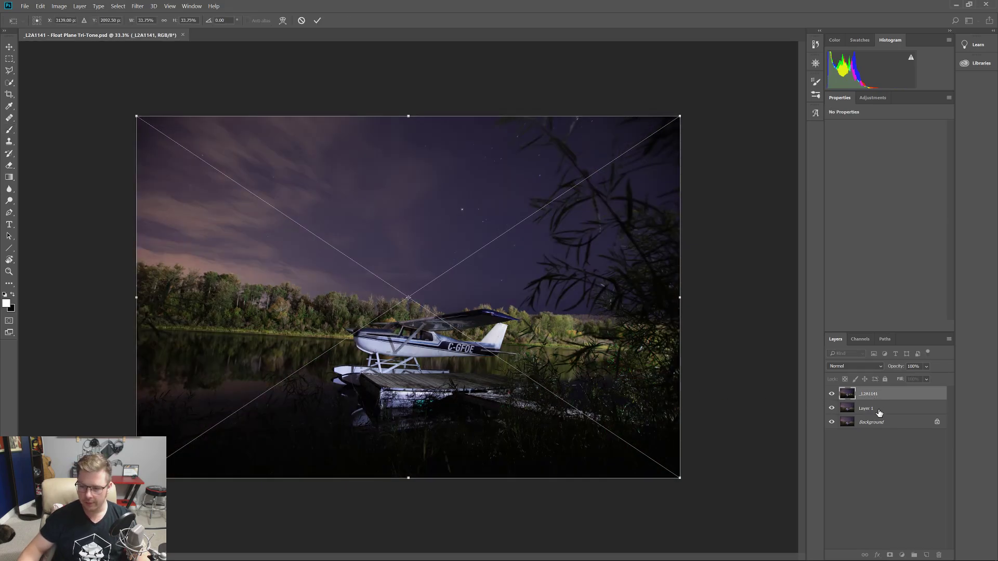
key(Return)
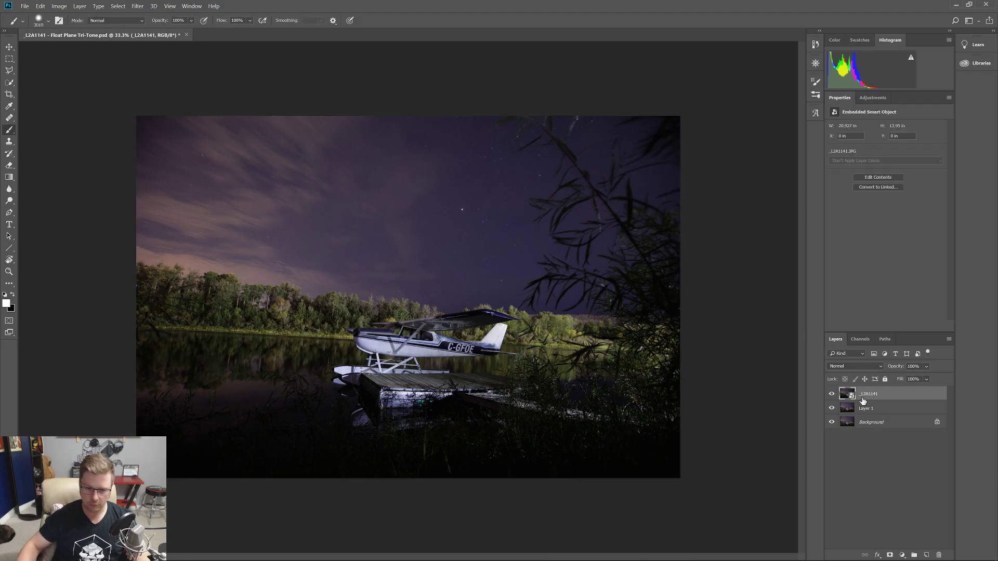
drag(869, 398, 872, 418)
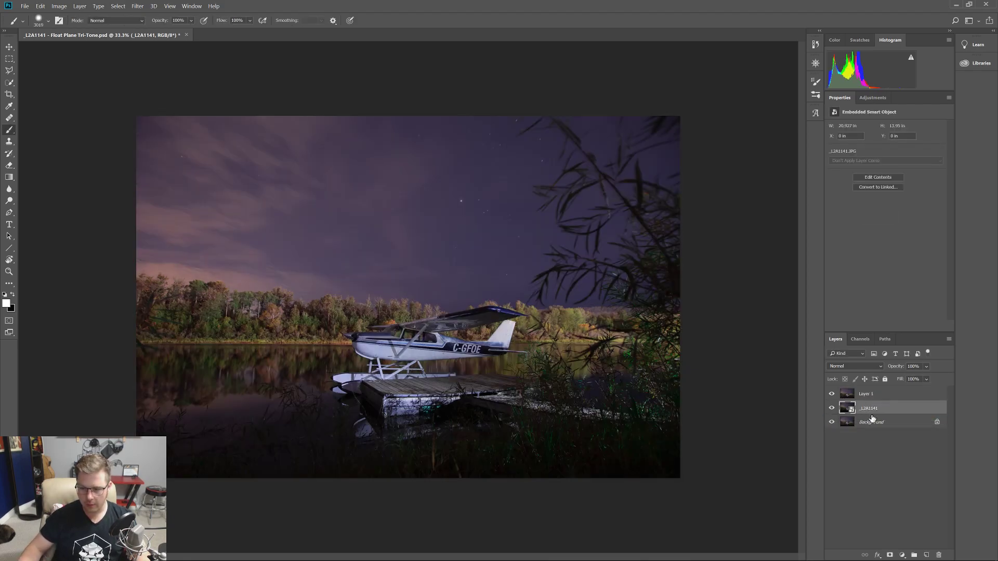
Compare the unedited _L2A1141 layer with the edited image by repeatedly isolating it and restoring the other layers
alt+click(832, 408)
alt+click(832, 408)
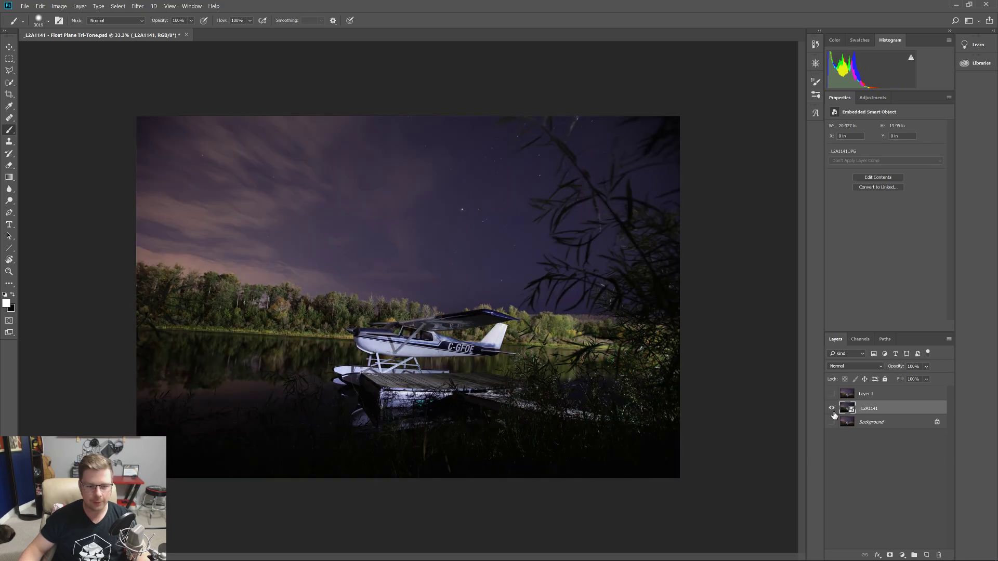
alt+click(832, 409)
alt+click(832, 410)
alt+click(833, 410)
alt+click(832, 410)
alt+click(832, 410)
alt+click(832, 410)
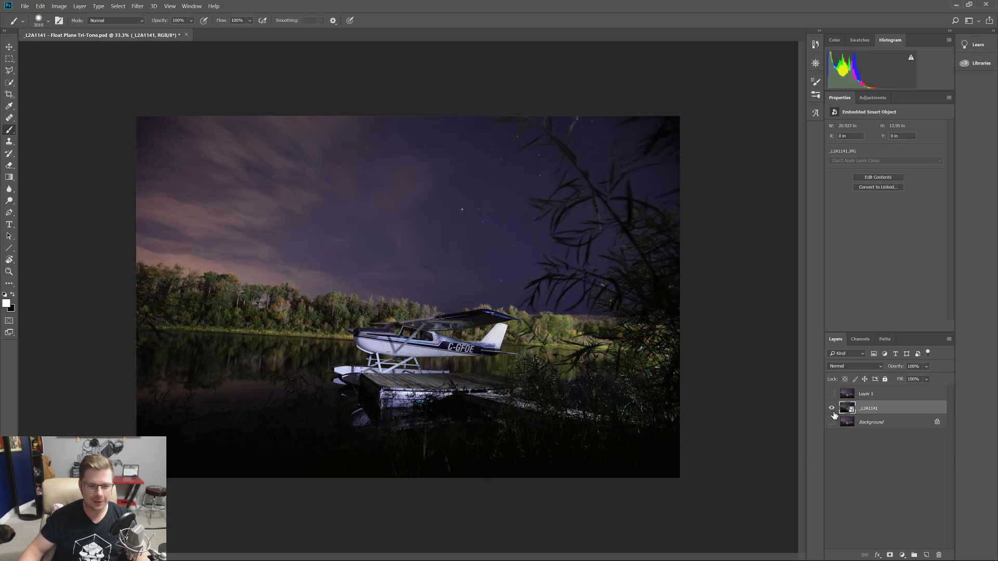
alt+click(833, 411)
alt+click(833, 410)
alt+click(833, 411)
alt+click(832, 410)
alt+click(832, 411)
alt+click(832, 410)
alt+click(833, 410)
alt+click(833, 410)
alt+click(833, 410)
alt+click(833, 410)
alt+click(833, 410)
alt+click(833, 410)
alt+click(833, 410)
alt+click(833, 410)
alt+click(833, 410)
alt+click(833, 410)
alt+click(833, 411)
Hide and rasterize the _L2A1141 layer, hide the Background, and make Layer 1 active
click(833, 410)
right_click(861, 409)
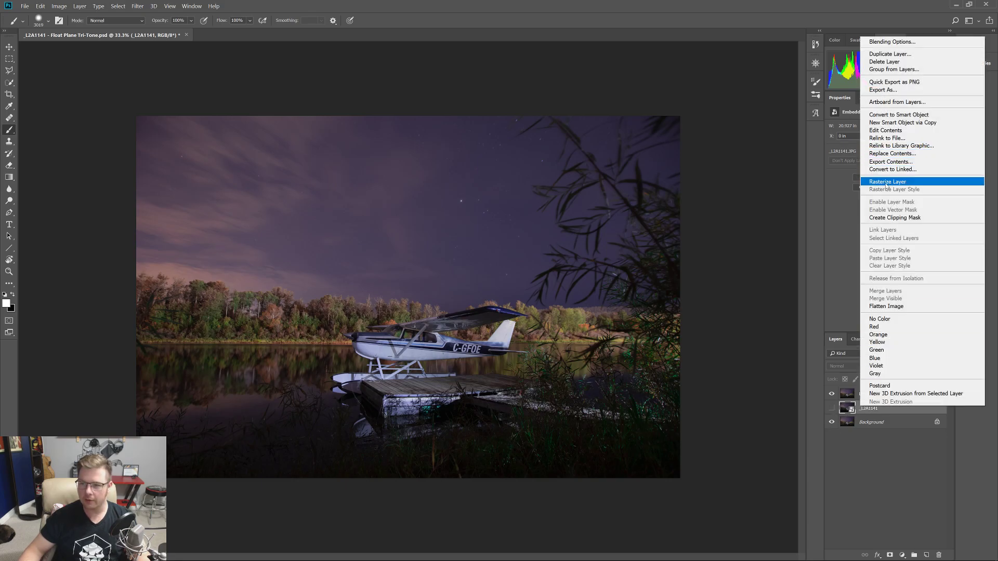
click(884, 183)
click(864, 396)
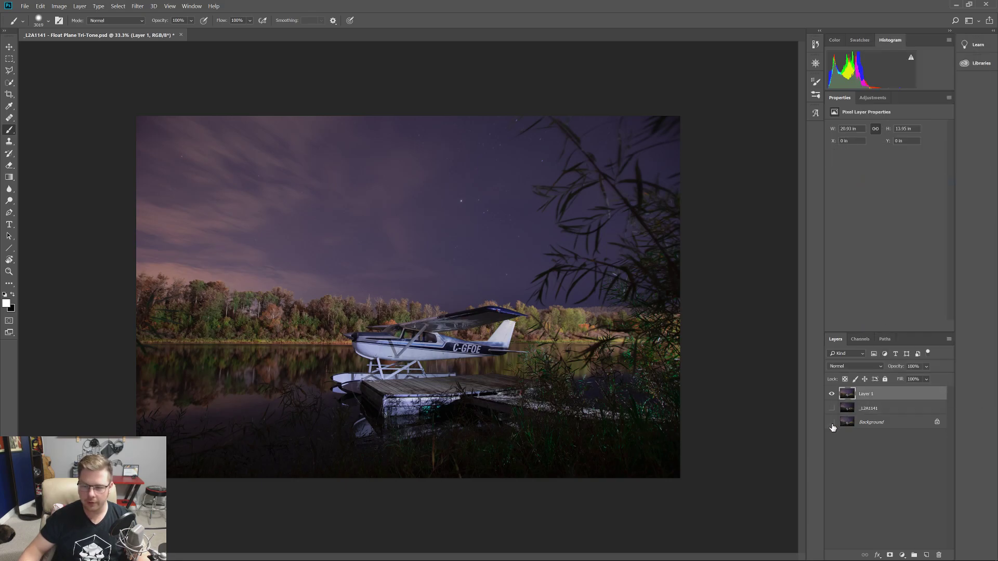
Examine the airplane, floats, dock, treeline and sky of the edited image up close
scroll(432, 333, up, 5)
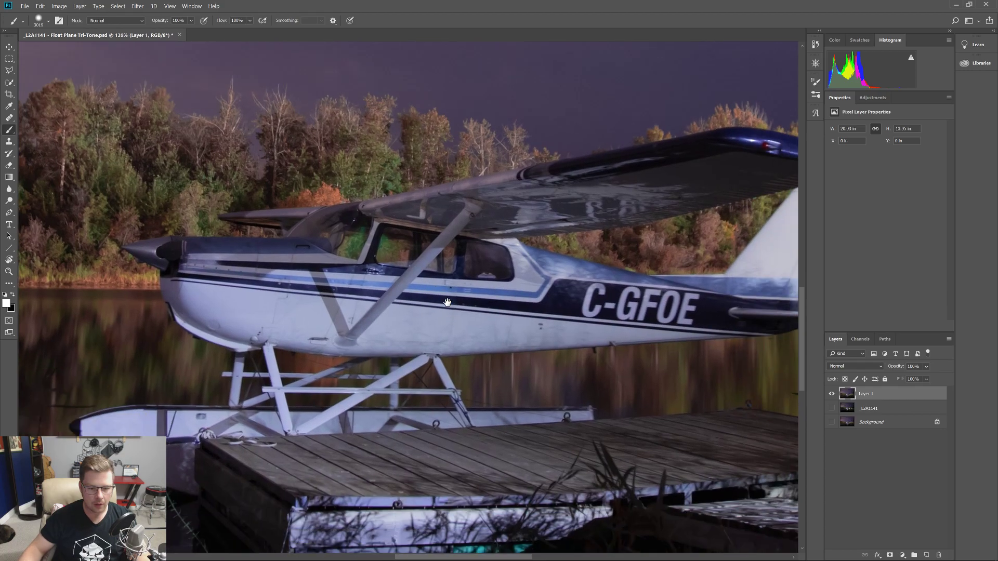
mouse_move(447, 302)
mouse_down()
mouse_move(439, 291)
mouse_move(528, 219)
mouse_move(536, 195)
mouse_up()
scroll(536, 195, down, 3)
scroll(348, 317, up, 6)
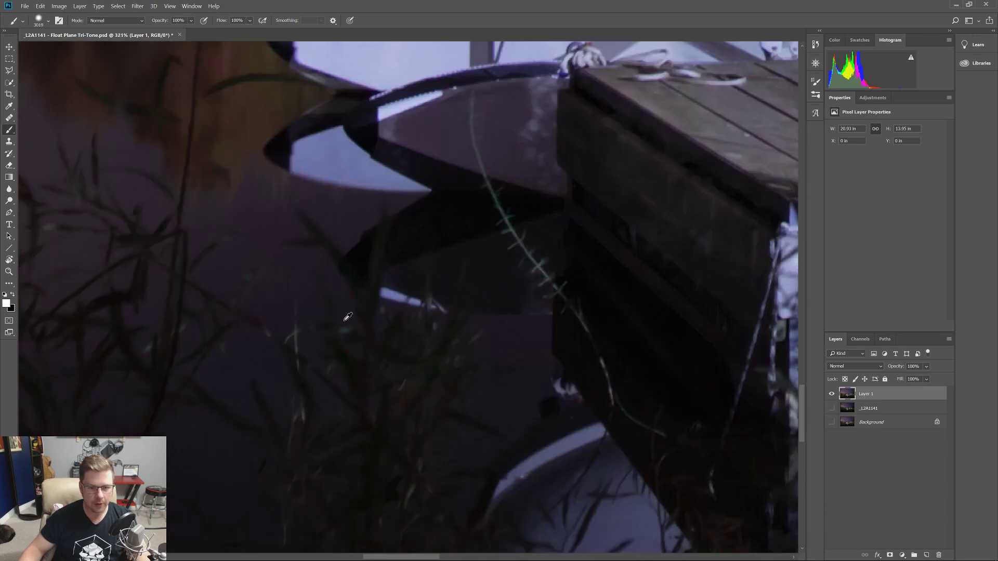
scroll(314, 330, down, 5)
scroll(330, 392, up, 3)
drag(181, 245, 501, 99)
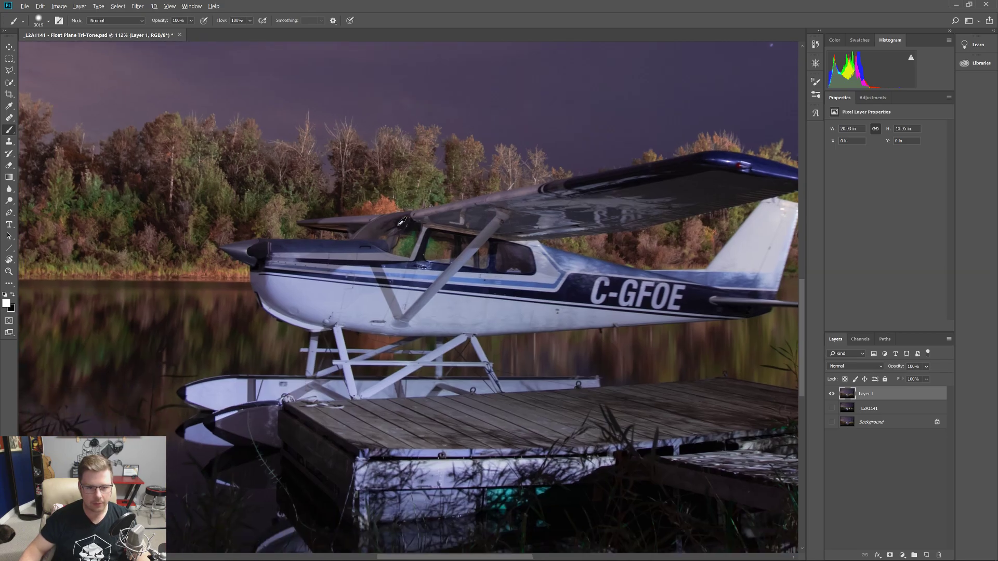
scroll(341, 307, up, 3)
drag(392, 339, 533, 373)
drag(653, 302, 364, 306)
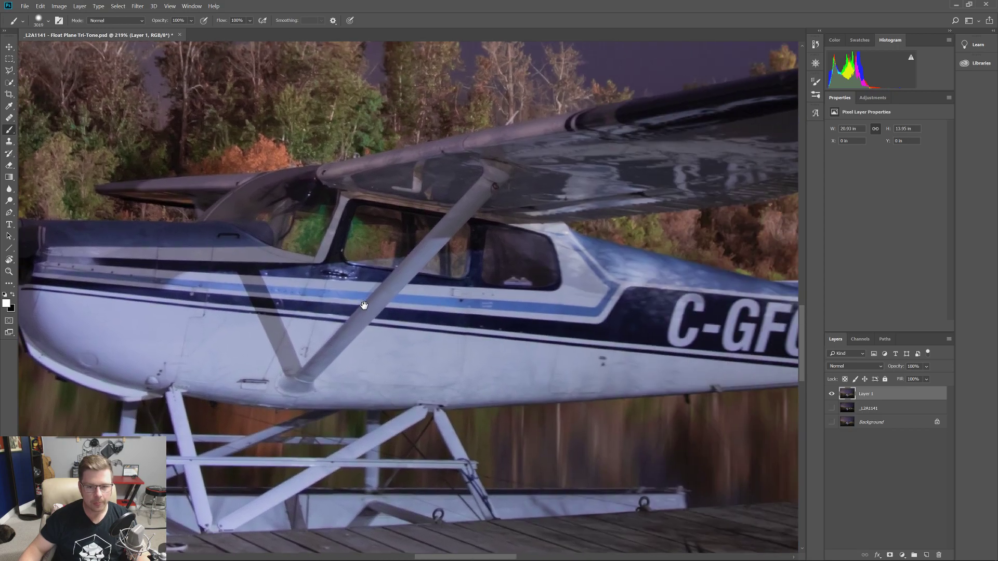
drag(551, 314, 327, 280)
mouse_move(522, 280)
mouse_down()
mouse_move(420, 285)
mouse_move(368, 310)
mouse_up()
drag(515, 225, 307, 279)
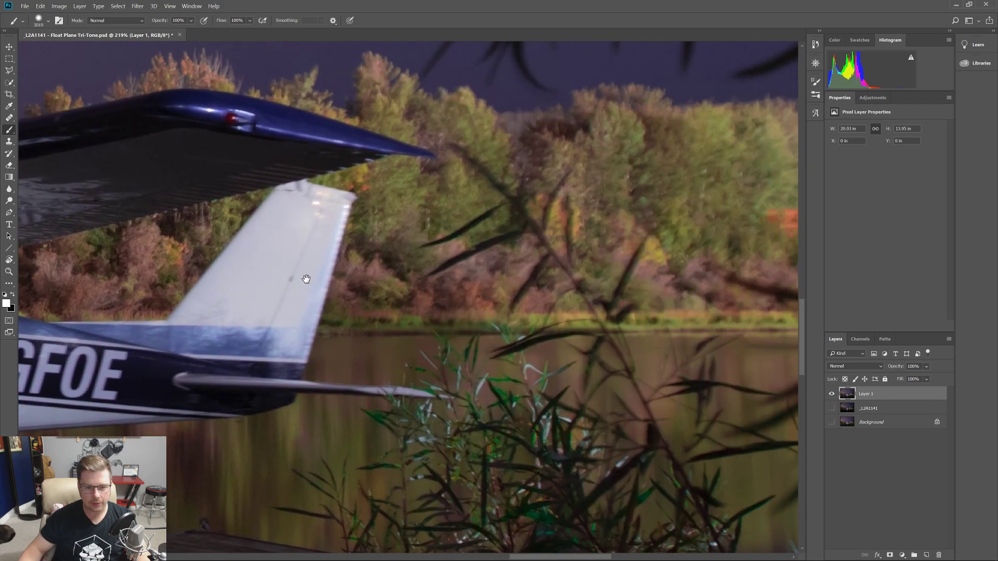
drag(315, 213, 605, 347)
drag(104, 283, 490, 267)
drag(364, 284, 450, 257)
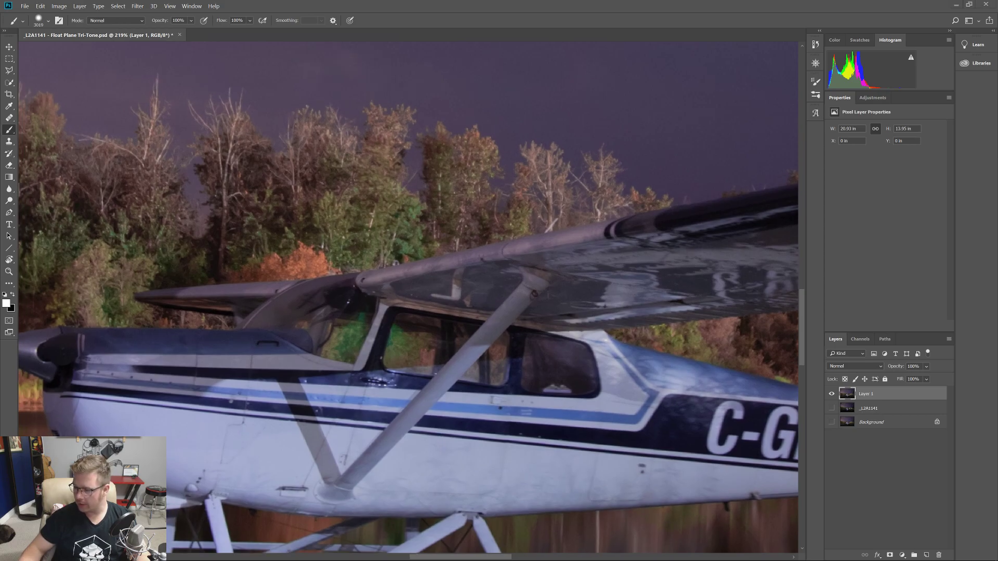
scroll(370, 207, down, 5)
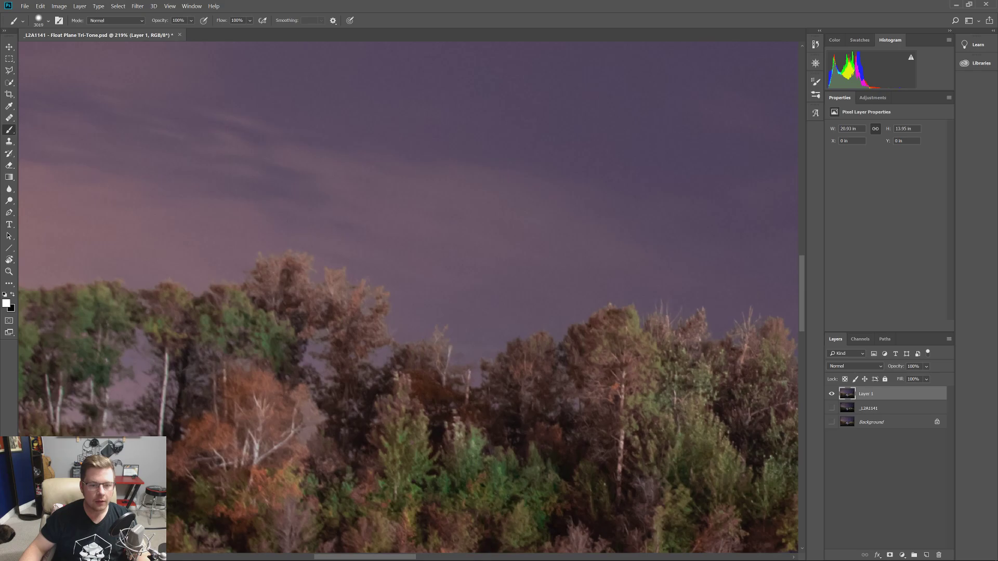
scroll(517, 452, up, 3)
scroll(400, 353, down, 1)
scroll(399, 352, down, 2)
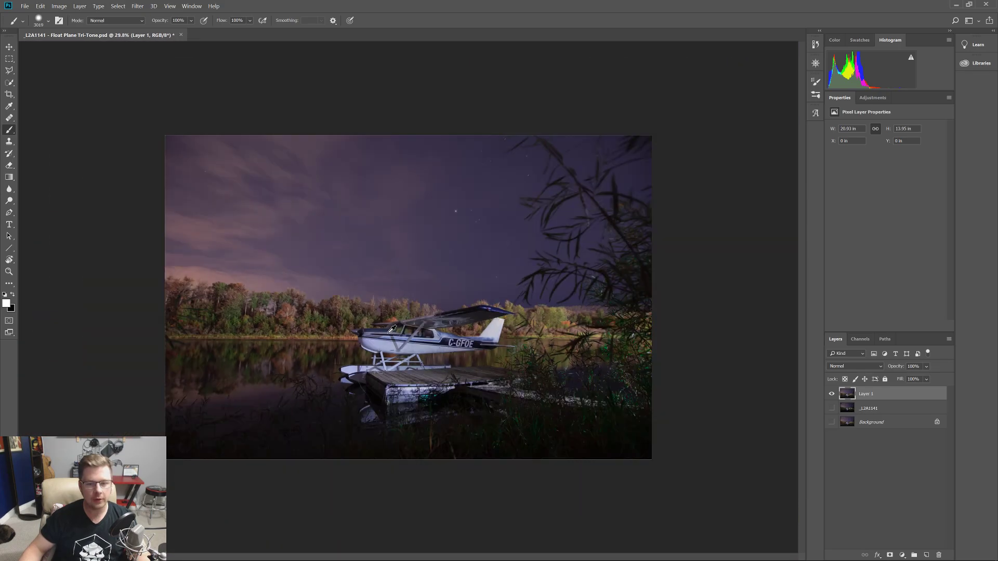
Examine the colors of the dock, the foreground grass and the overhanging branches
scroll(389, 267, up, 5)
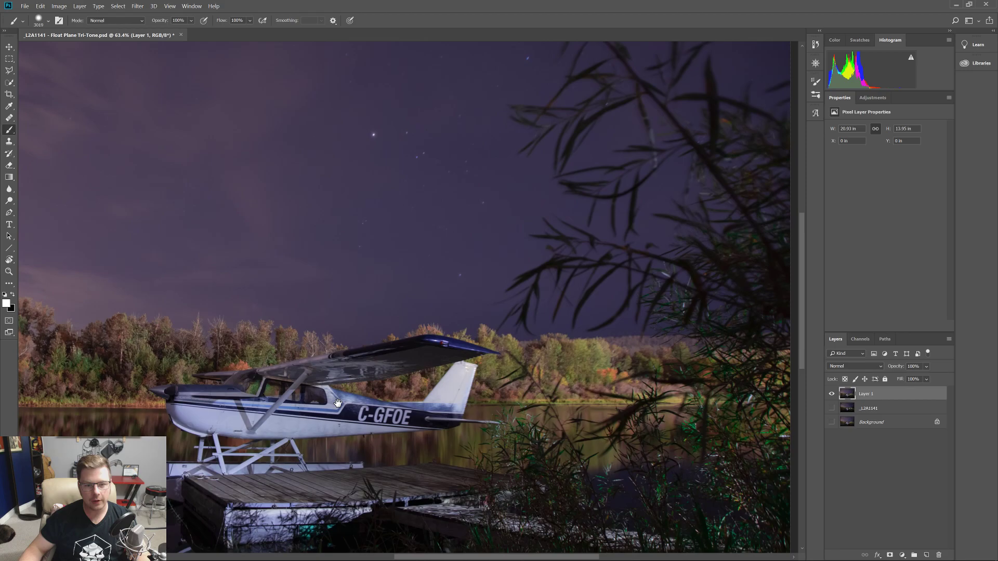
drag(338, 403, 487, 205)
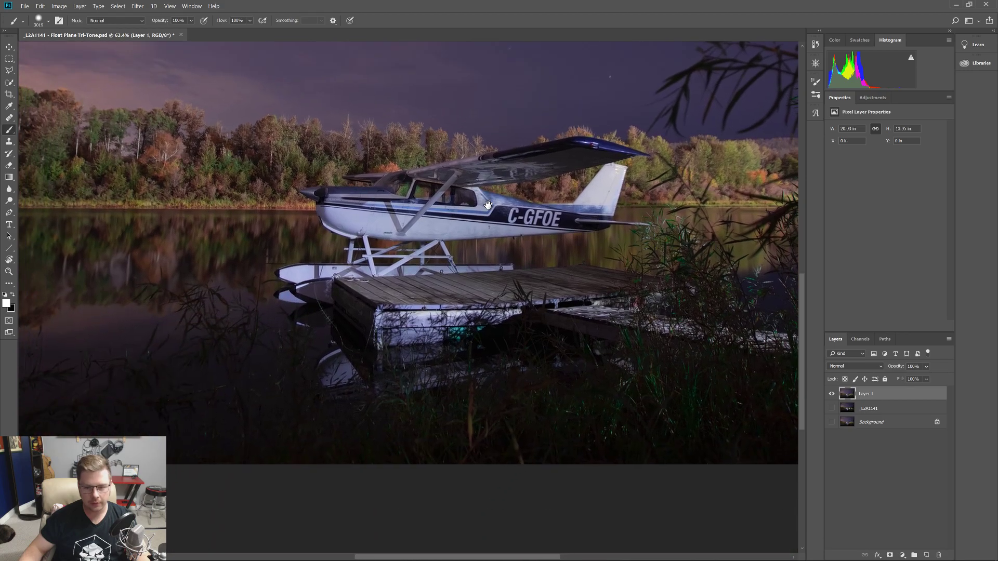
drag(647, 434, 372, 286)
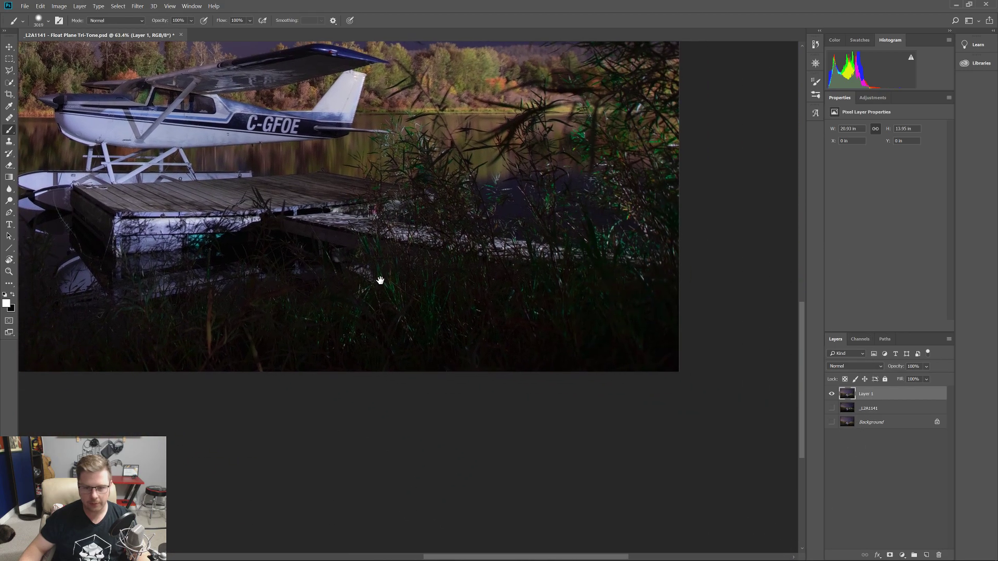
drag(572, 249, 592, 229)
drag(385, 249, 472, 310)
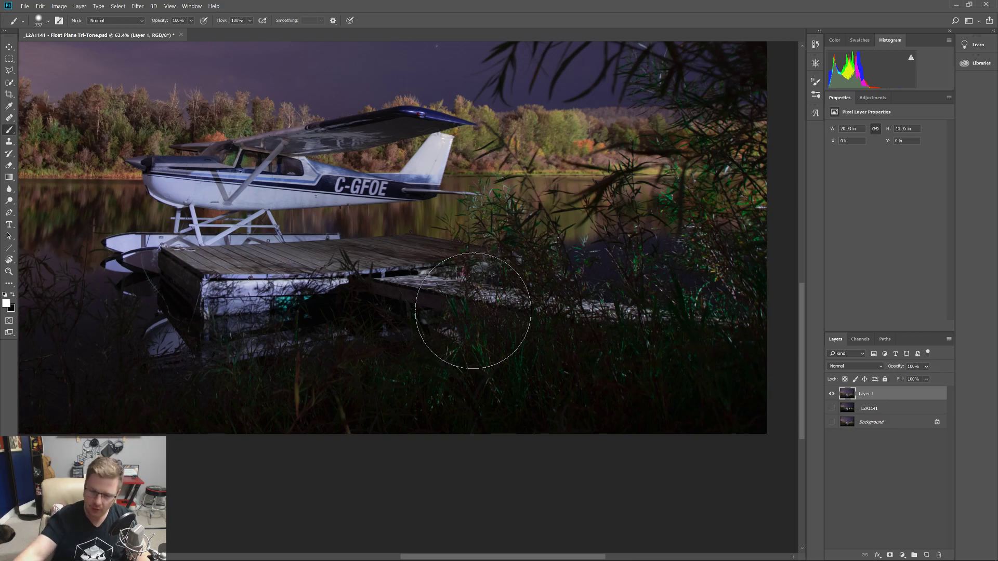
drag(427, 204, 480, 284)
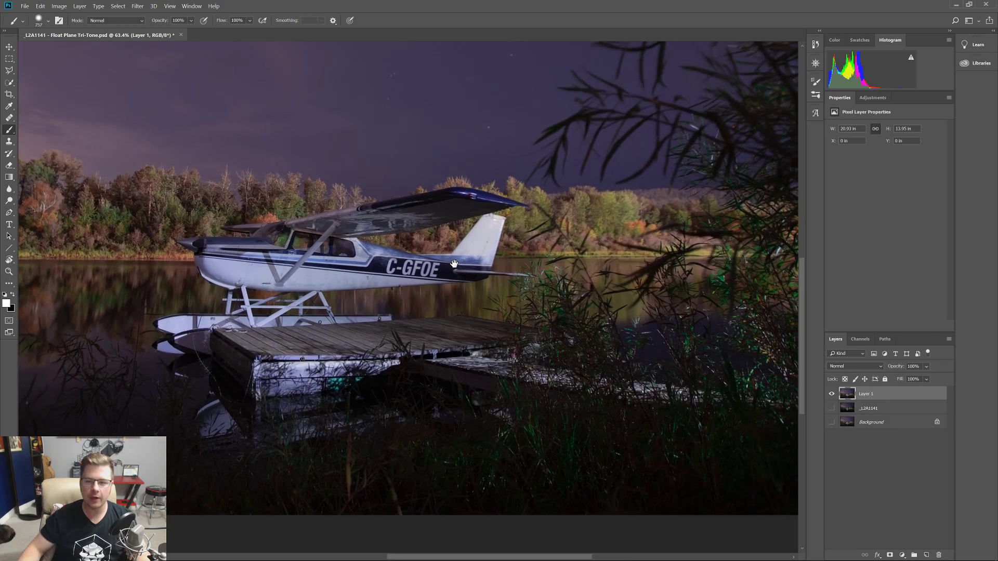
scroll(514, 303, down, 3)
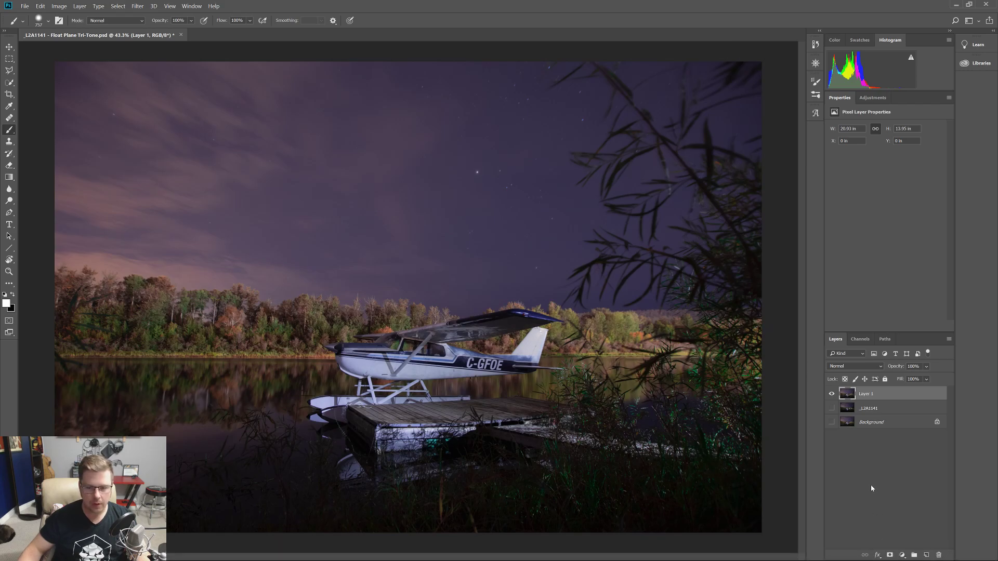
Add a Hue/Saturation adjustment layer above Layer 1 with saturation at -35 and invert its mask to black
click(889, 555)
key(ctrl+z)
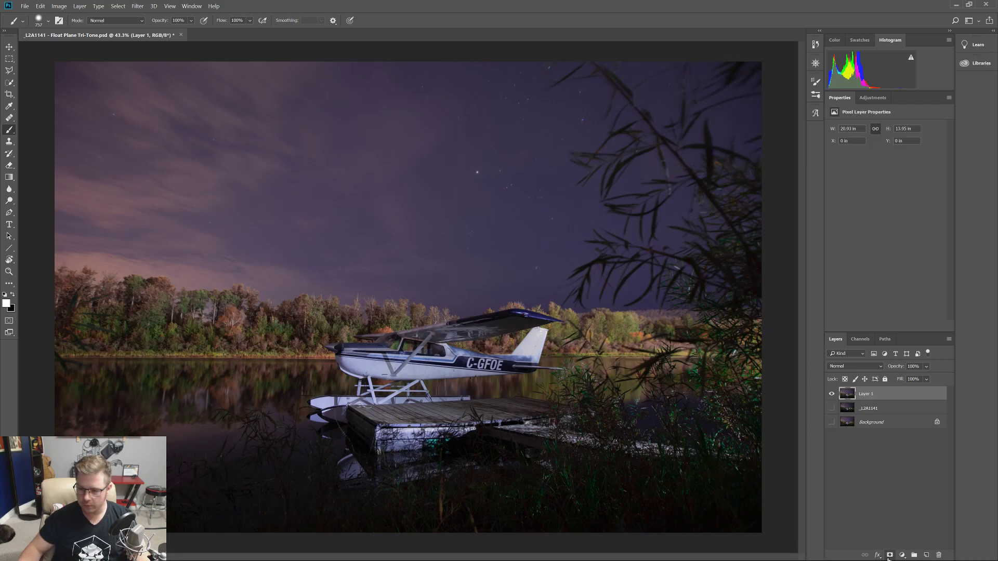
click(903, 556)
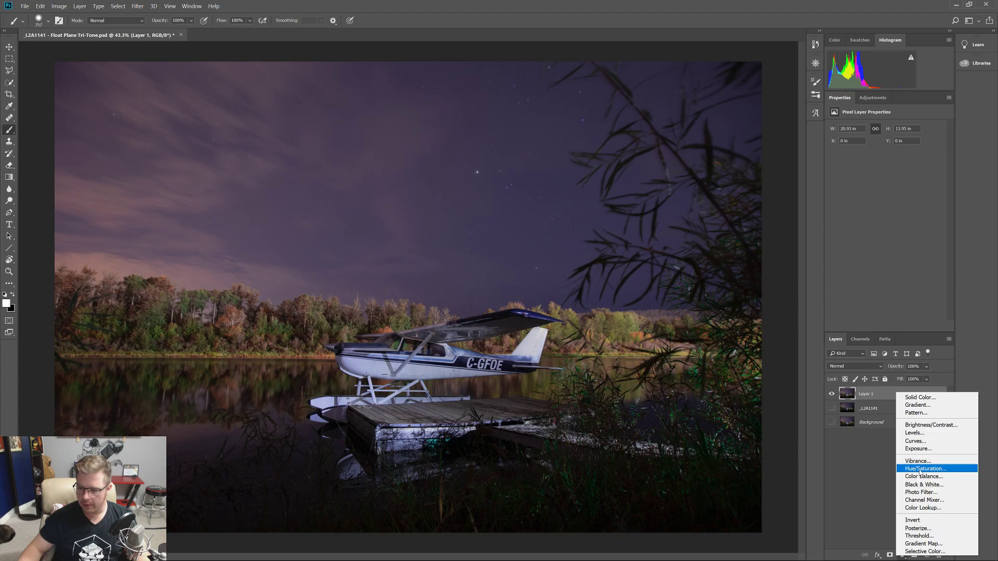
click(893, 464)
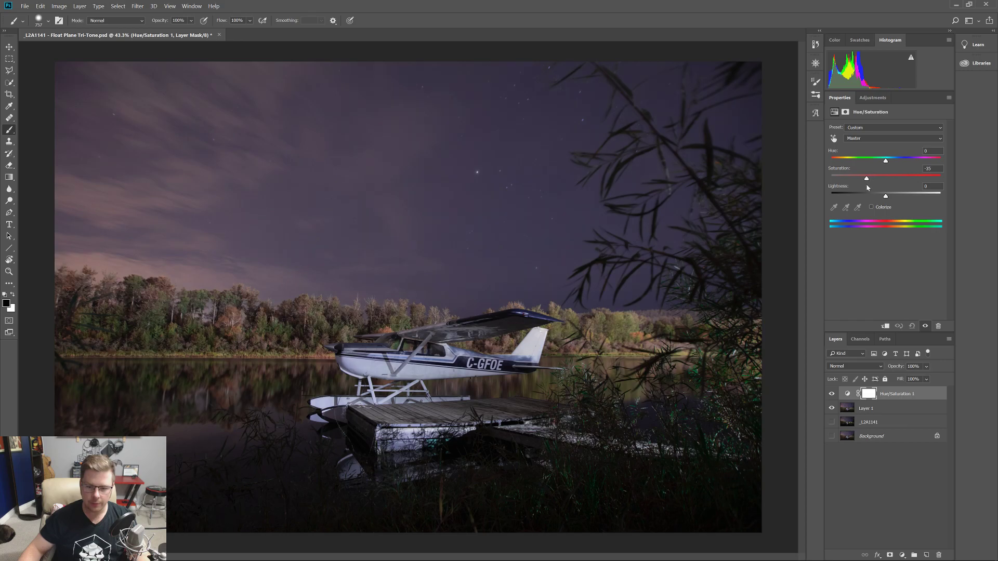
click(868, 394)
key(ctrl+i)
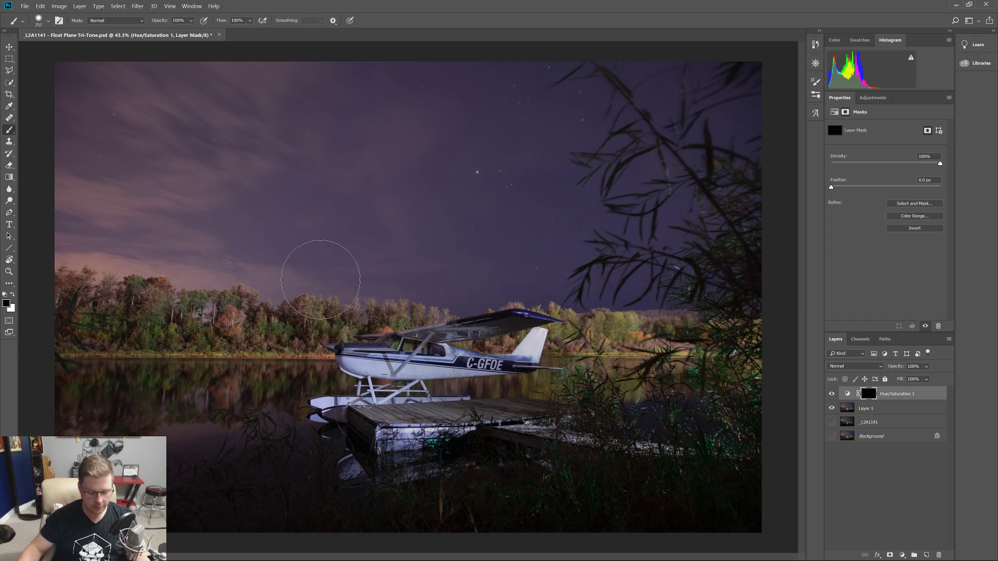
Paint white on the Hue/Saturation mask over the dock front and the dark foreground grass to mute their colors
key(x)
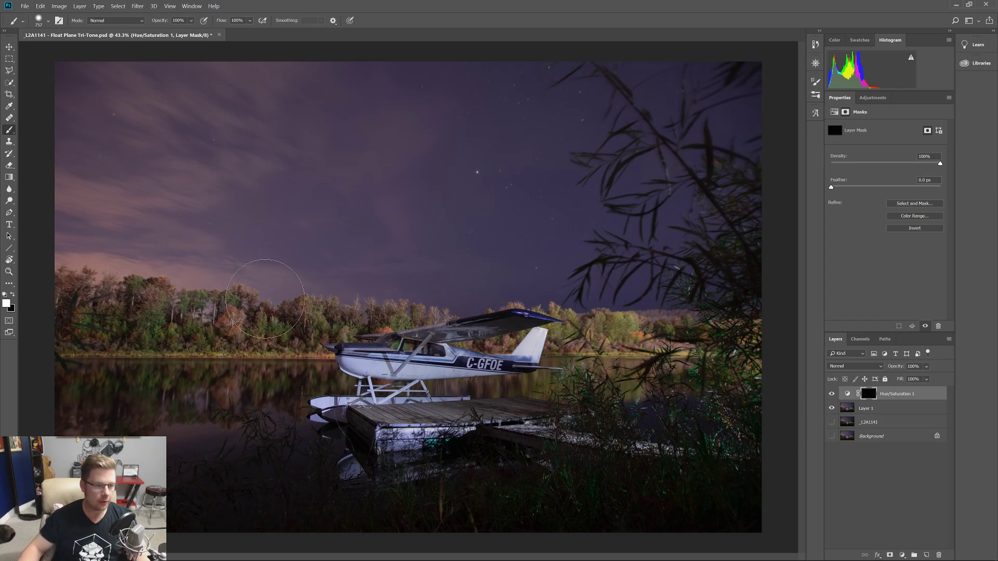
drag(428, 344, 413, 341)
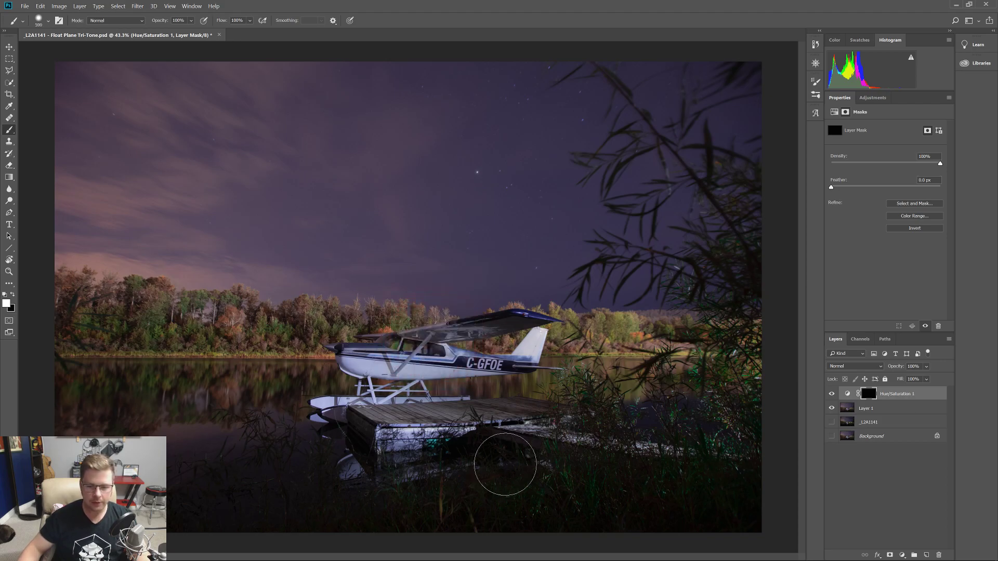
scroll(520, 476, up, 4)
mouse_move(530, 485)
mouse_down()
mouse_move(590, 232)
mouse_move(597, 289)
mouse_up()
drag(418, 360, 357, 351)
drag(362, 392, 314, 392)
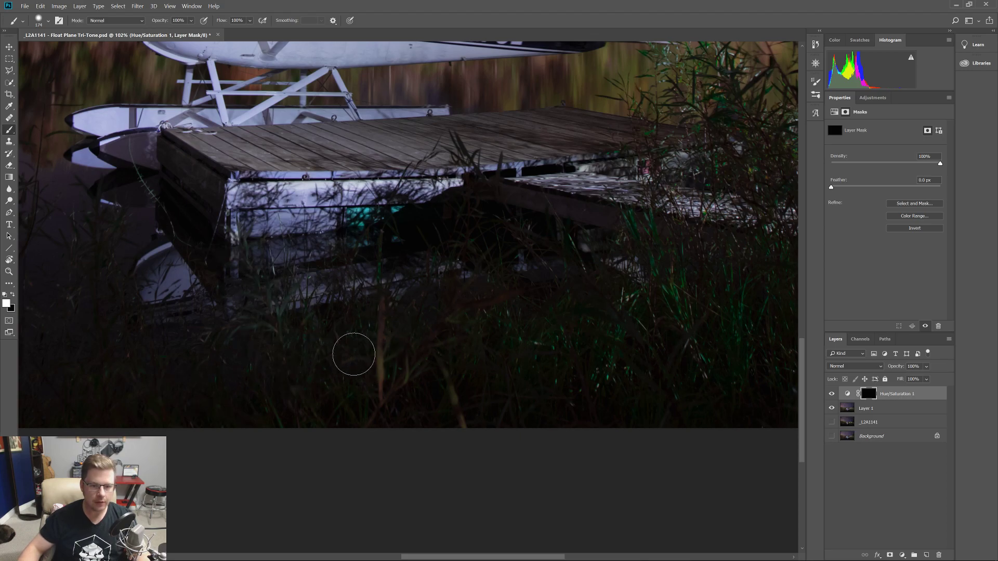
mouse_move(564, 353)
mouse_down()
mouse_move(661, 328)
mouse_move(441, 412)
mouse_up()
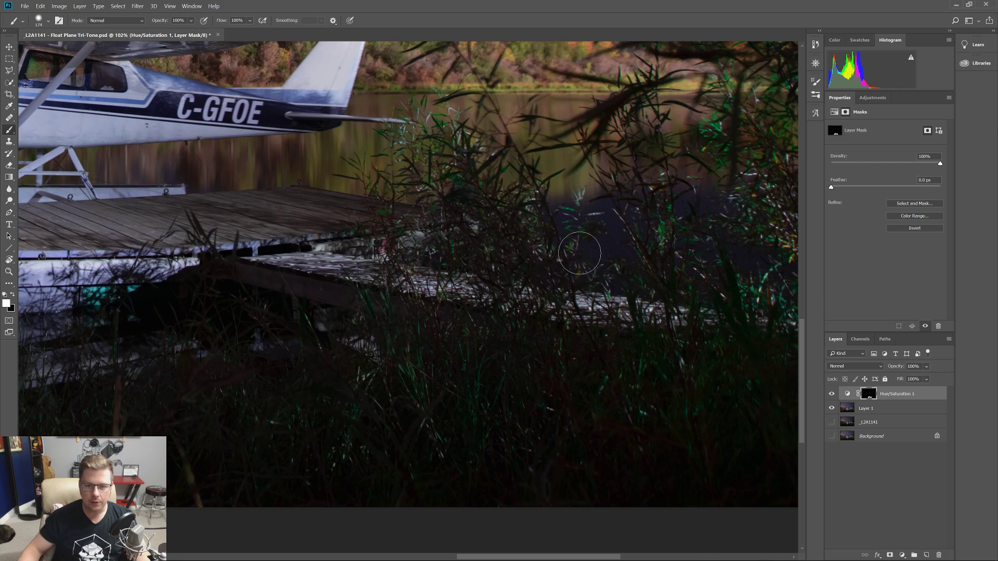
Extend the white mask painting across the grass and bushes beside the dock, up into the green leaves near the waterline
drag(664, 411, 344, 402)
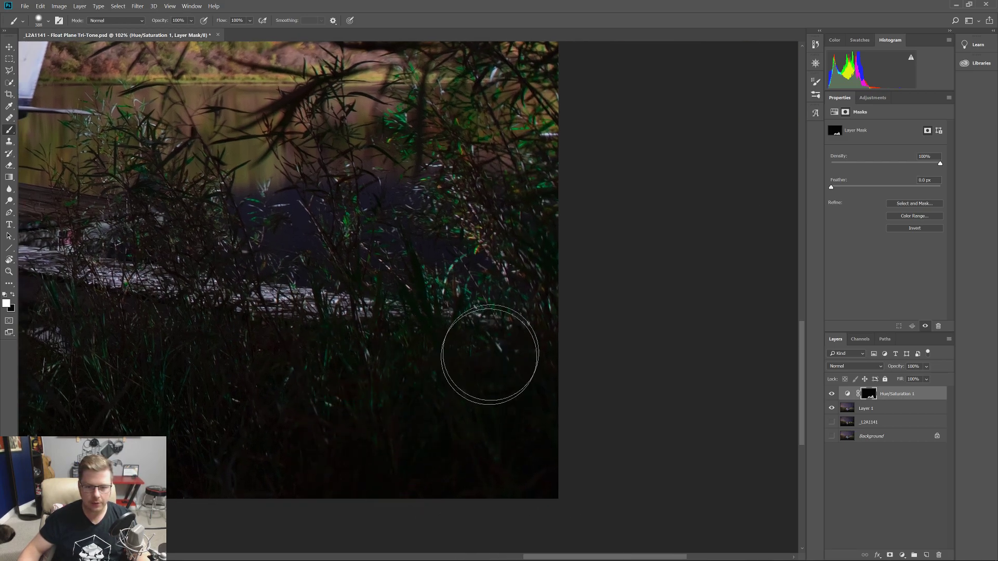
drag(382, 233, 456, 456)
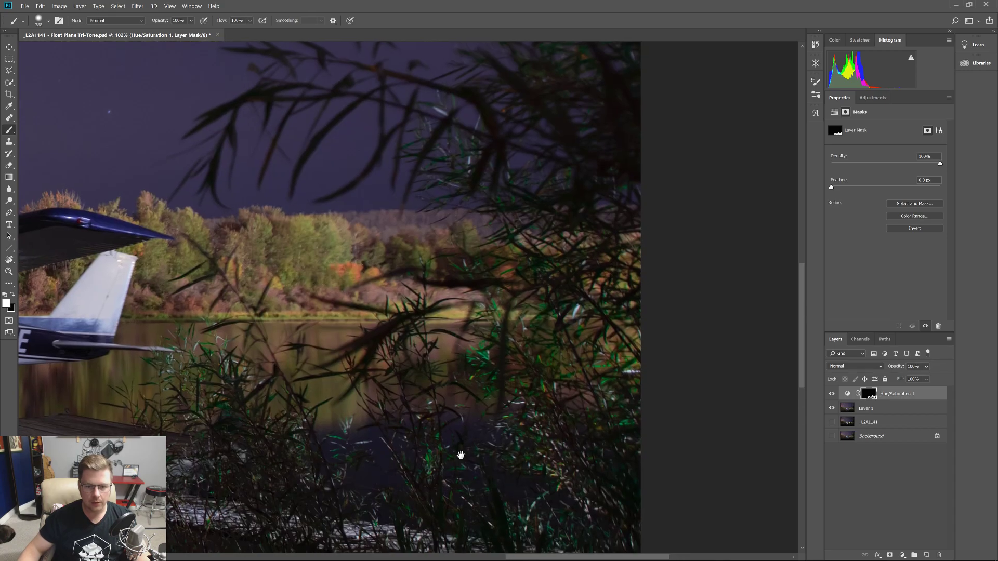
mouse_move(602, 427)
mouse_down()
mouse_move(628, 452)
mouse_move(581, 456)
mouse_up()
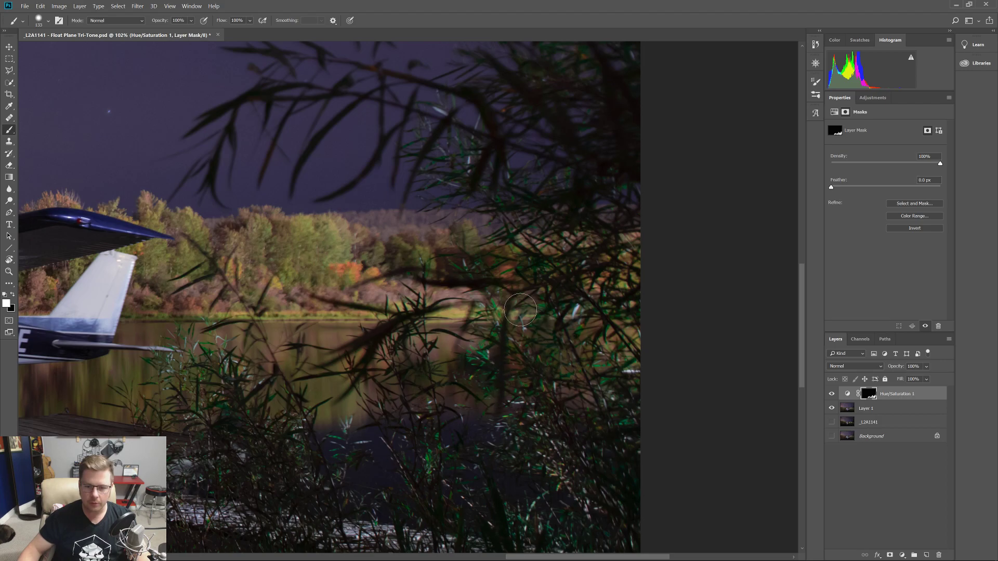
Switch to full-screen view with menus and paint white on the mask over the green leaves of the overhanging branches
drag(565, 241, 604, 357)
key(x)
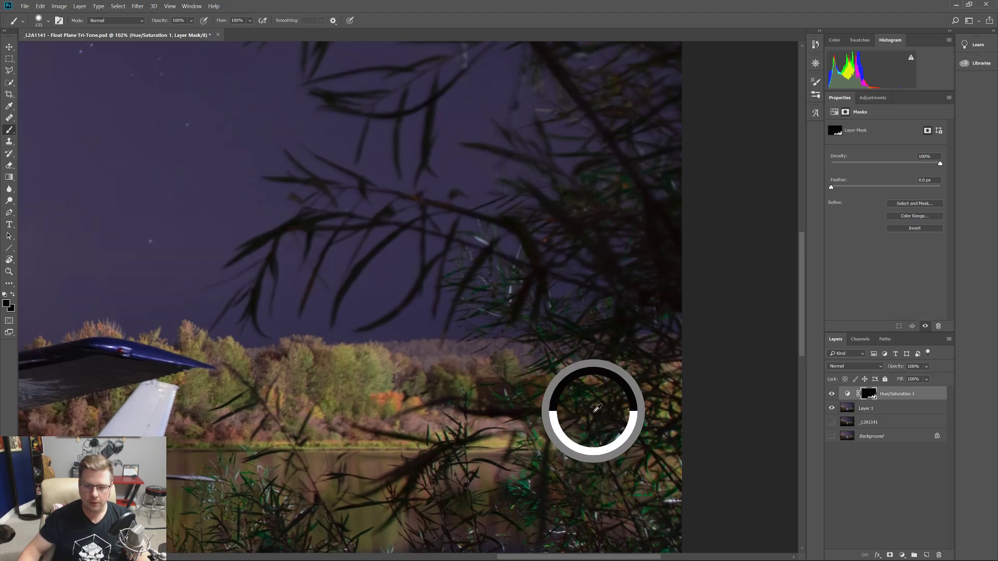
key(x)
key(f)
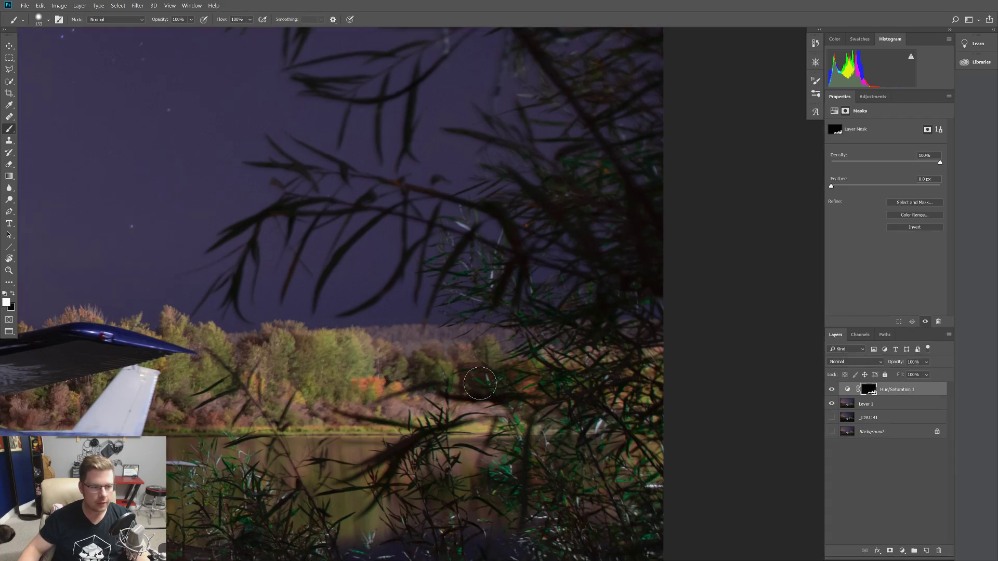
drag(510, 376, 517, 375)
key(x)
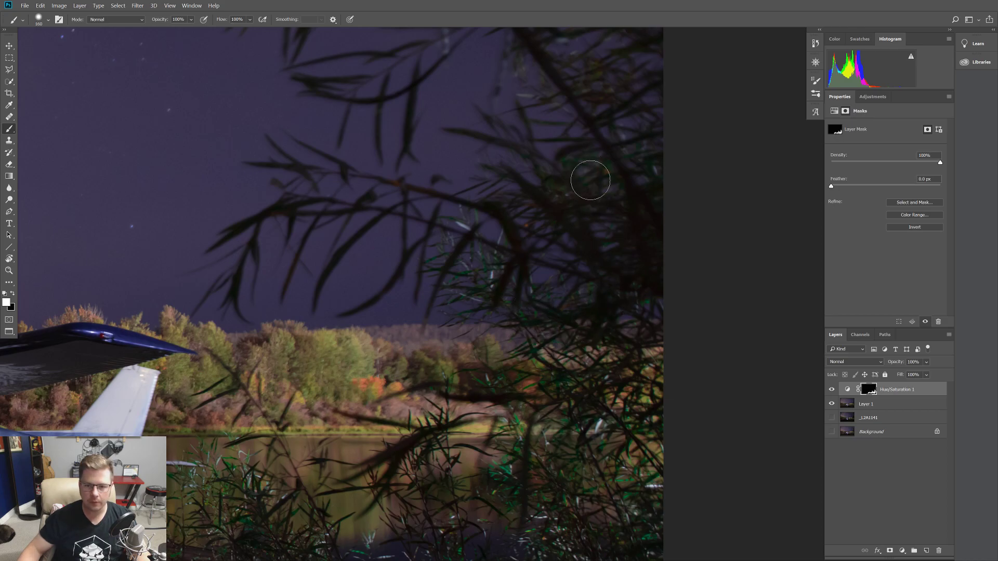
drag(608, 179, 619, 338)
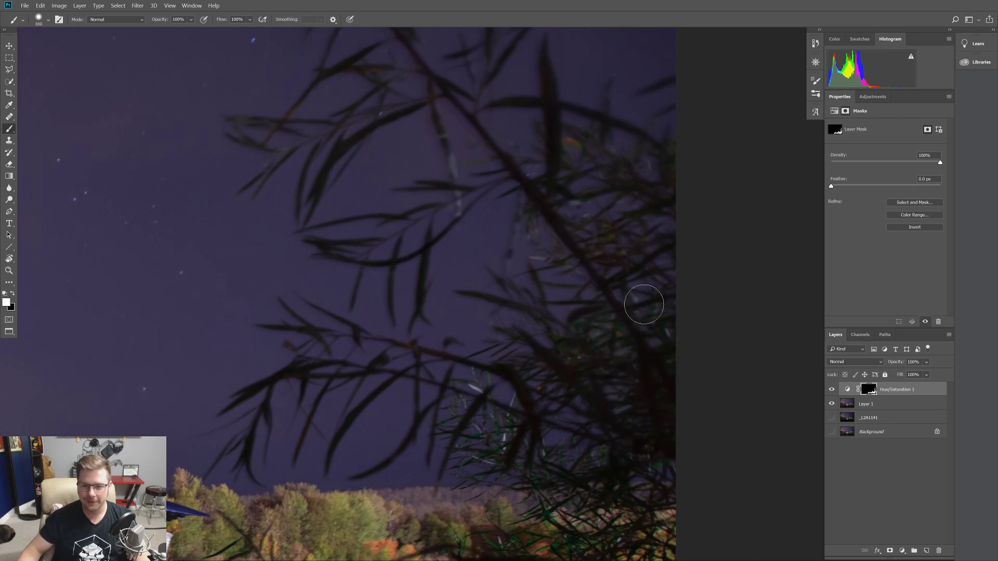
click(137, 5)
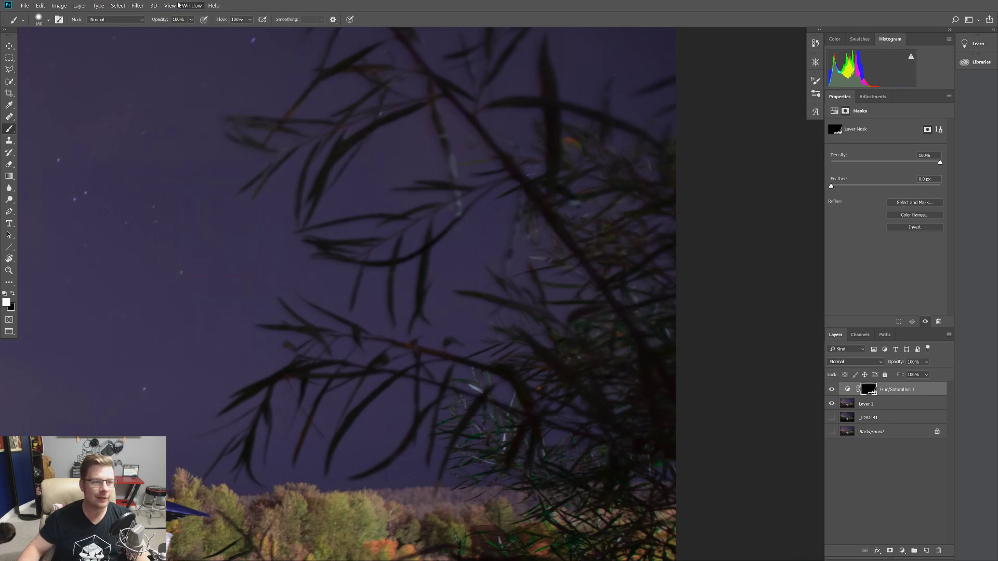
mouse_move(172, 6)
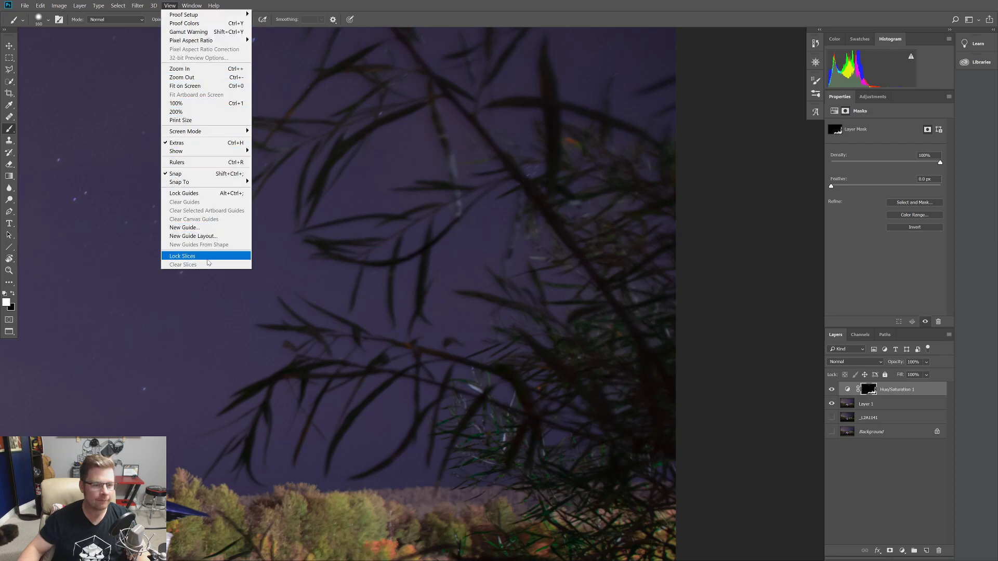
click(312, 29)
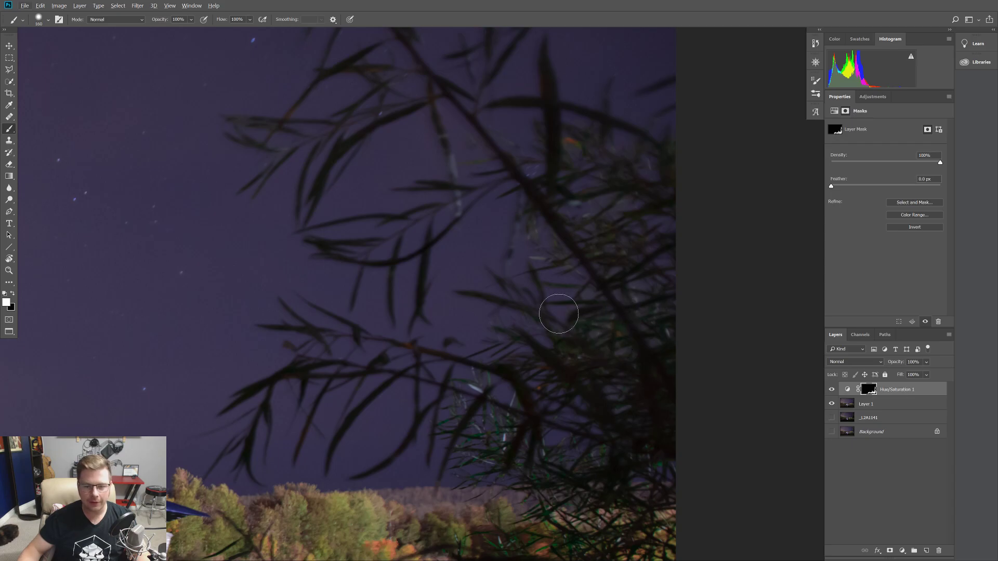
Compare the dock, grass and branches with the Hue/Saturation adjustment layer hidden and shown
scroll(556, 312, down, 5)
scroll(379, 408, up, 3)
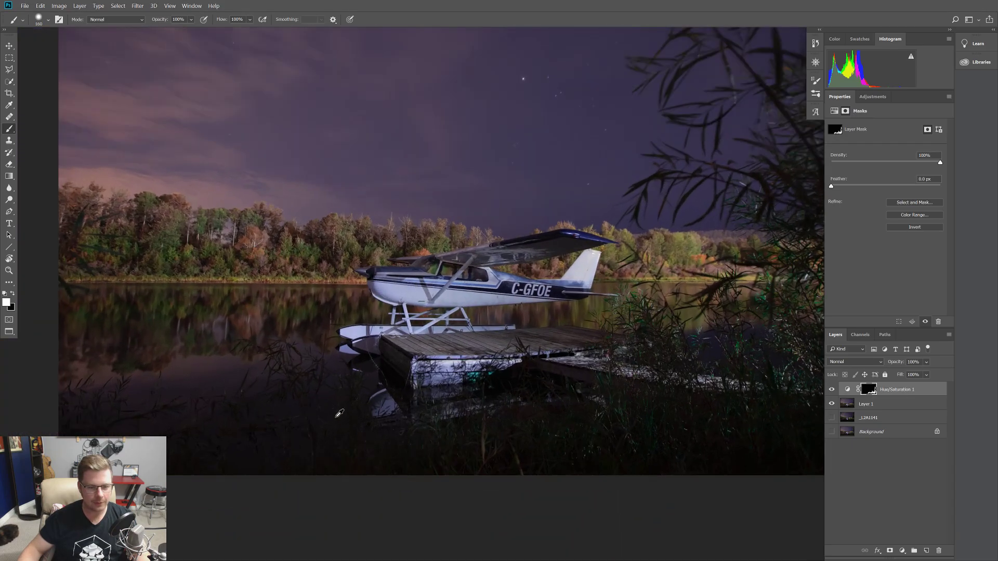
scroll(545, 365, right, 5)
scroll(546, 366, down, 2)
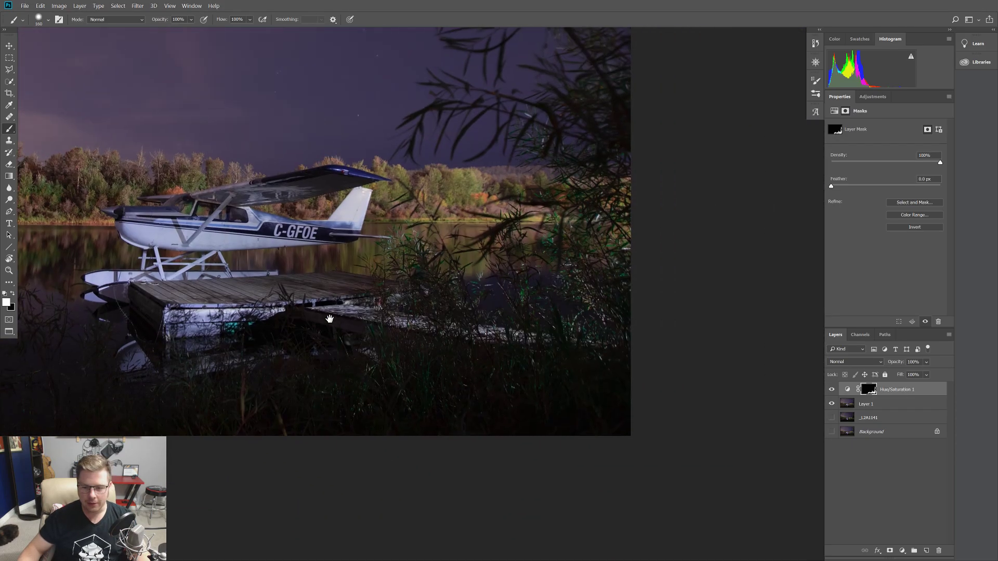
click(831, 390)
click(832, 389)
click(832, 389)
click(832, 390)
click(832, 389)
click(833, 391)
click(833, 391)
click(832, 391)
click(832, 391)
click(832, 391)
click(833, 392)
Examine the green leaves at the waterline up close with the Hue/Saturation adjustment layer off and on
scroll(489, 320, up, 6)
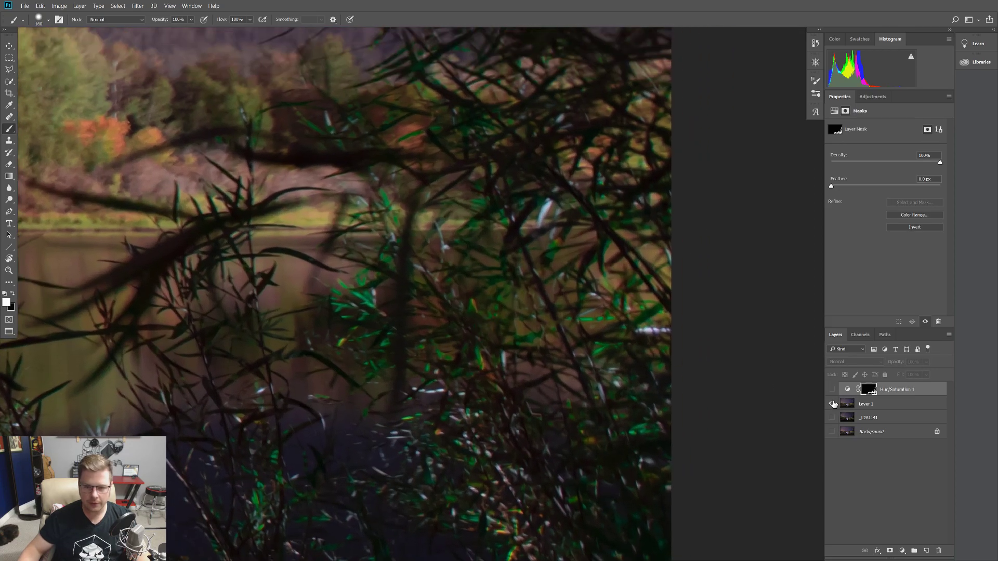
click(832, 390)
click(831, 390)
click(832, 390)
click(832, 389)
click(832, 390)
click(832, 390)
click(832, 390)
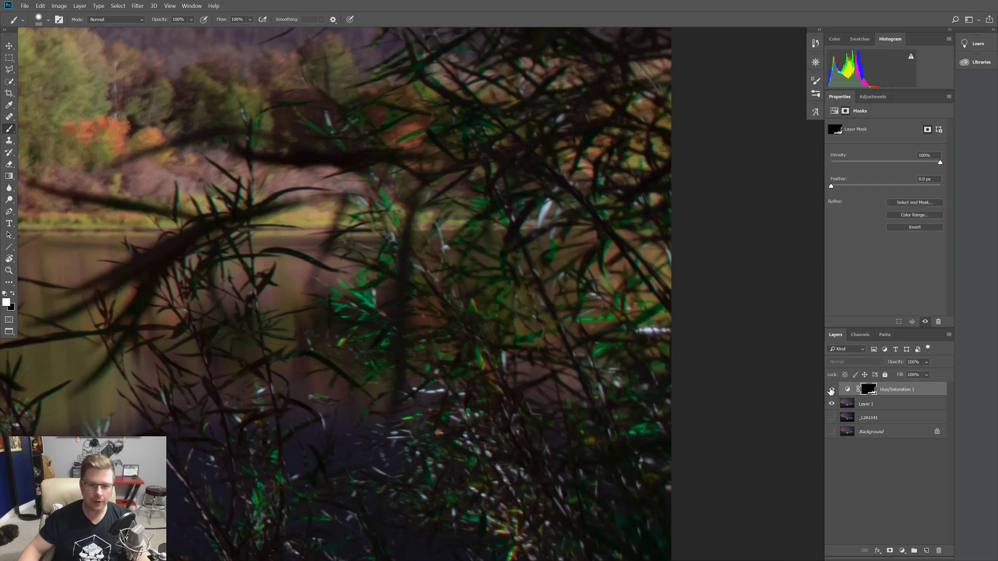
click(832, 390)
click(832, 390)
click(832, 390)
click(832, 390)
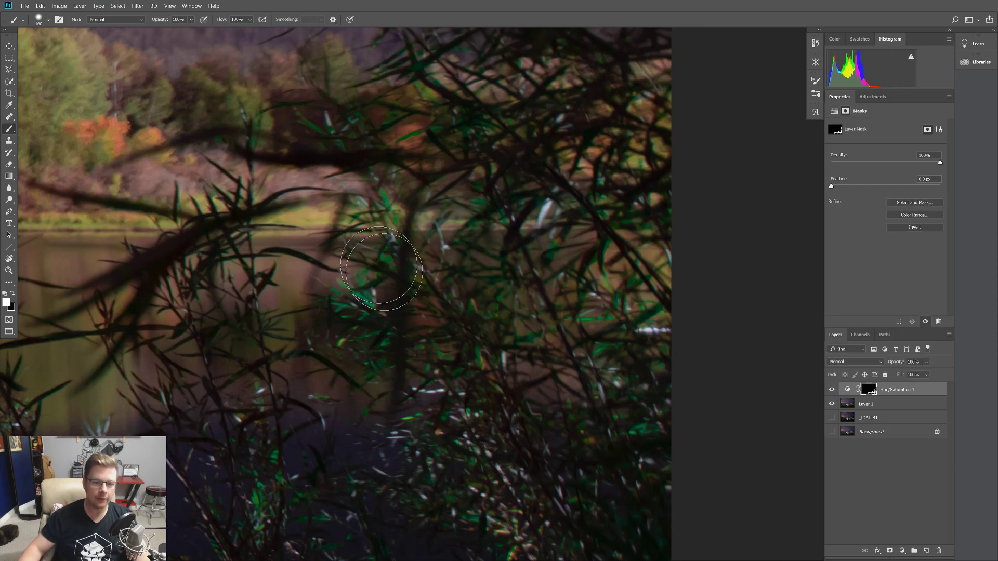
Set the Hue/Saturation layer's Blend If for This Layer to a split black point of 12 / 31, keeping white at 255
double_click(933, 391)
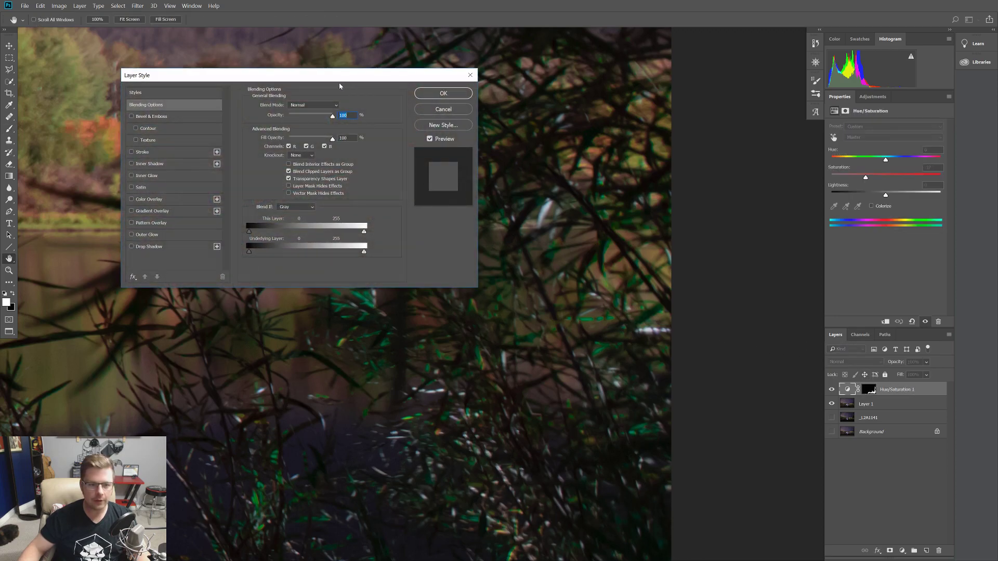
drag(335, 79, 714, 32)
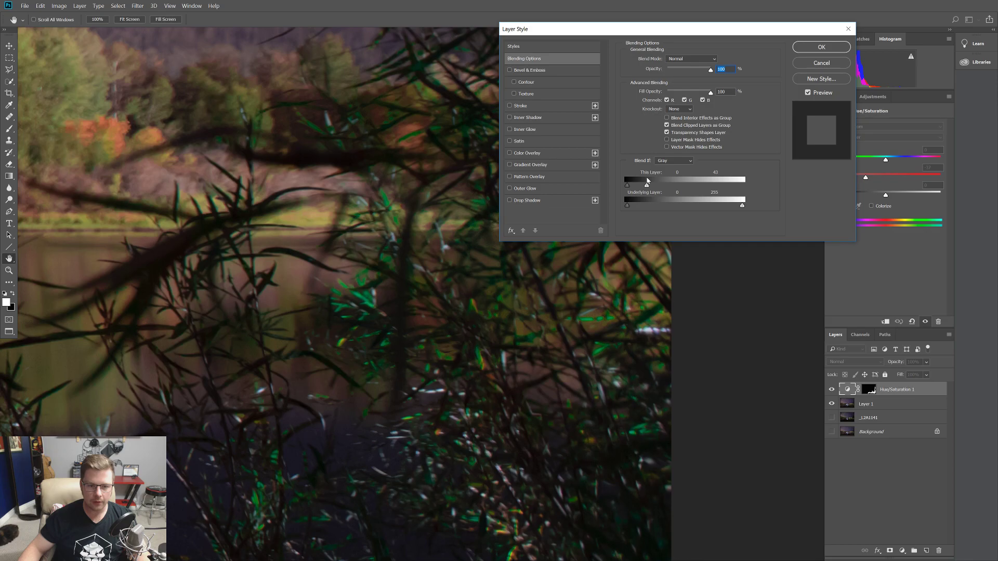
drag(736, 186, 745, 185)
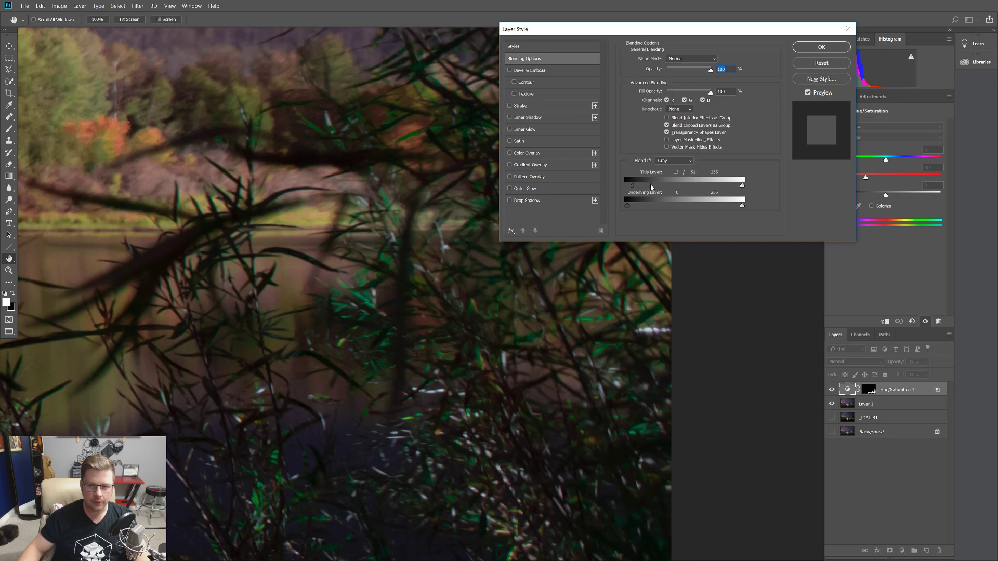
click(806, 50)
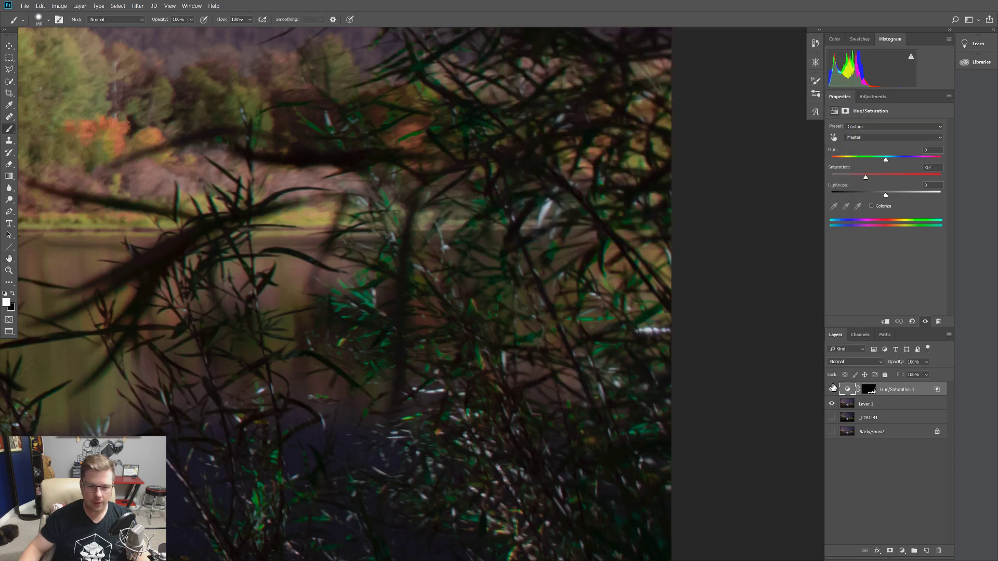
Check the blended desaturation across the whole photo by hiding and showing the Hue/Saturation layer
click(832, 388)
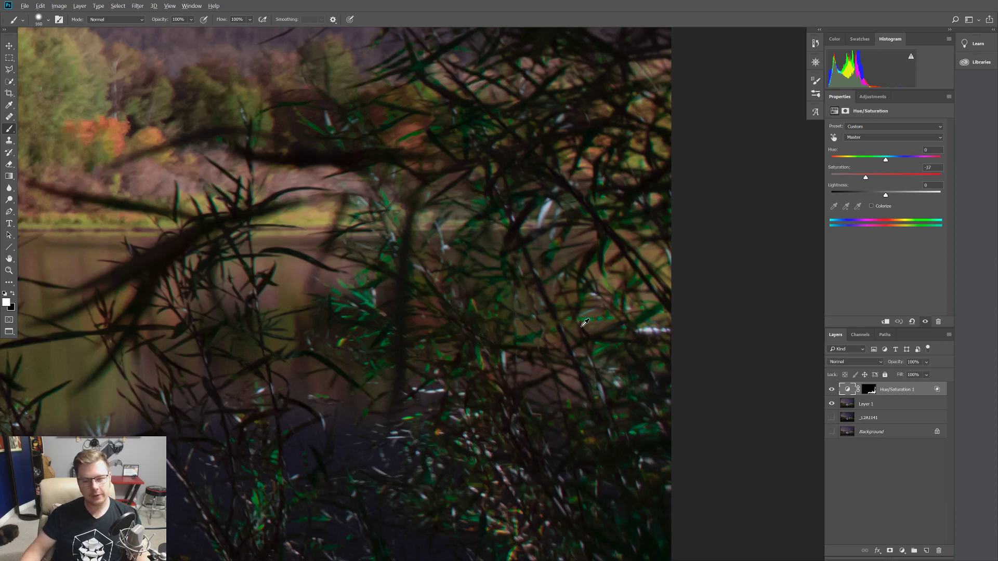
scroll(585, 323, down, 8)
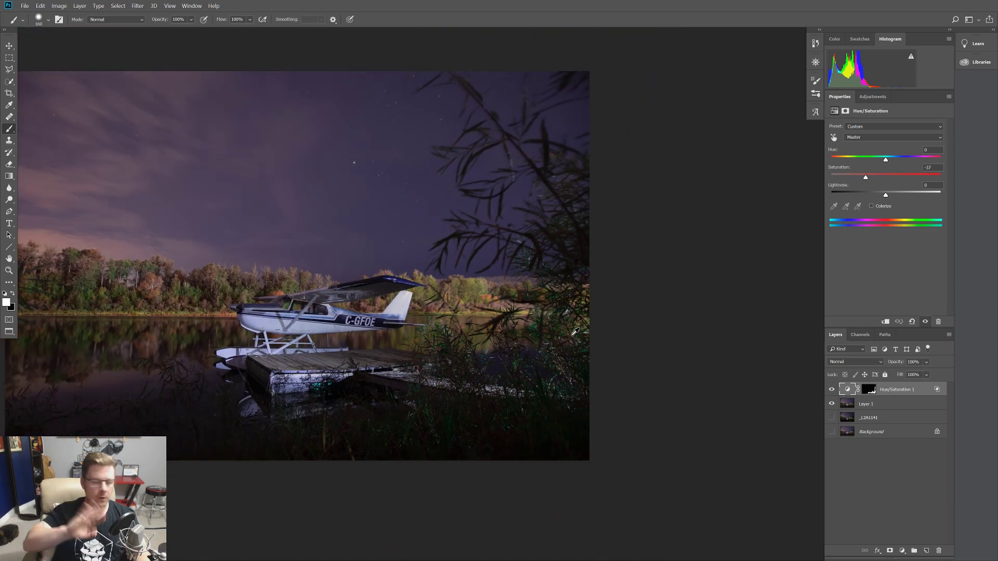
scroll(575, 332, down, 1)
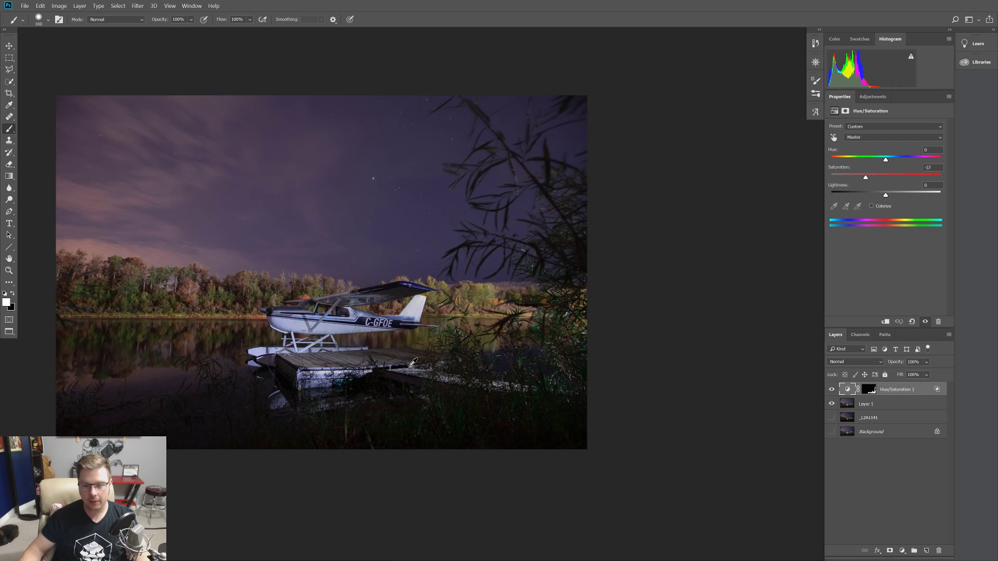
click(832, 390)
click(832, 390)
click(832, 390)
click(832, 390)
click(832, 390)
click(832, 390)
click(832, 390)
click(833, 390)
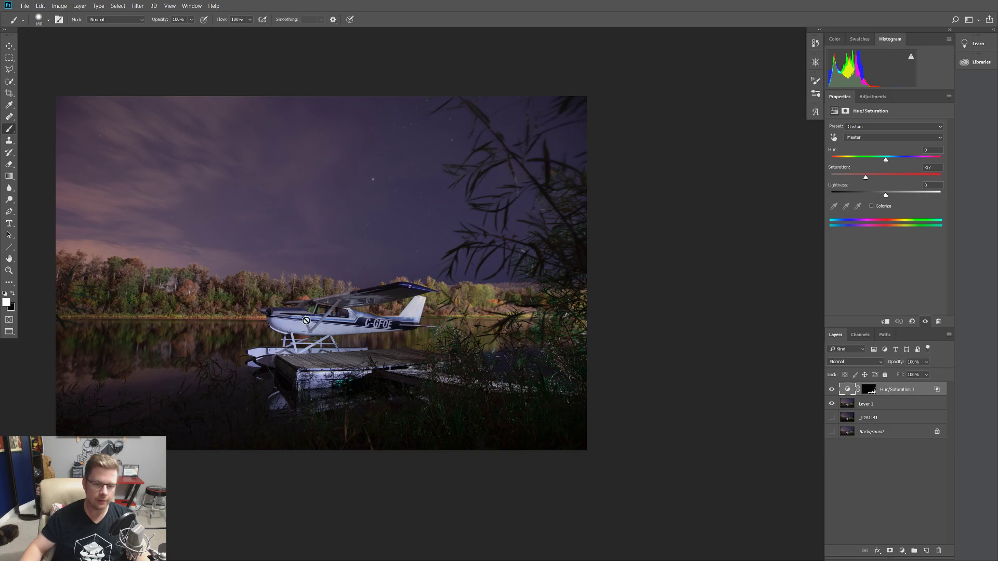
drag(337, 254, 407, 263)
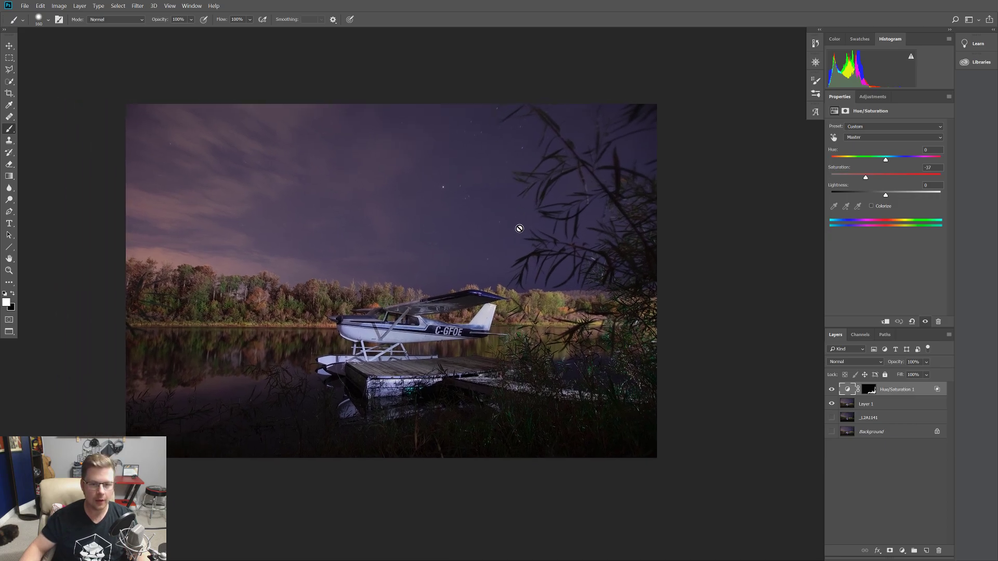
scroll(385, 331, up, 1)
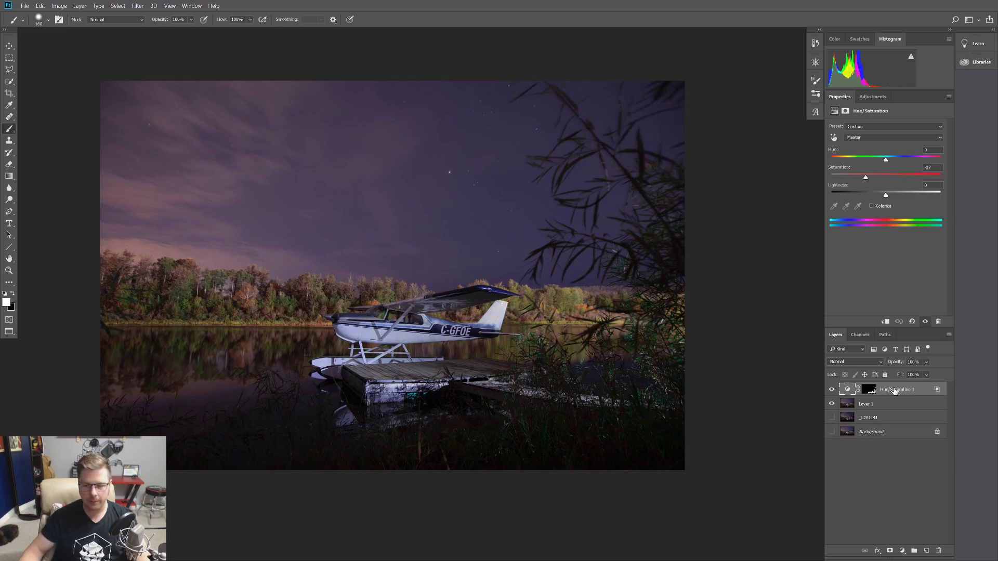
Merge the Hue/Saturation adjustment layer and Layer 1 into a single layer
click(890, 410)
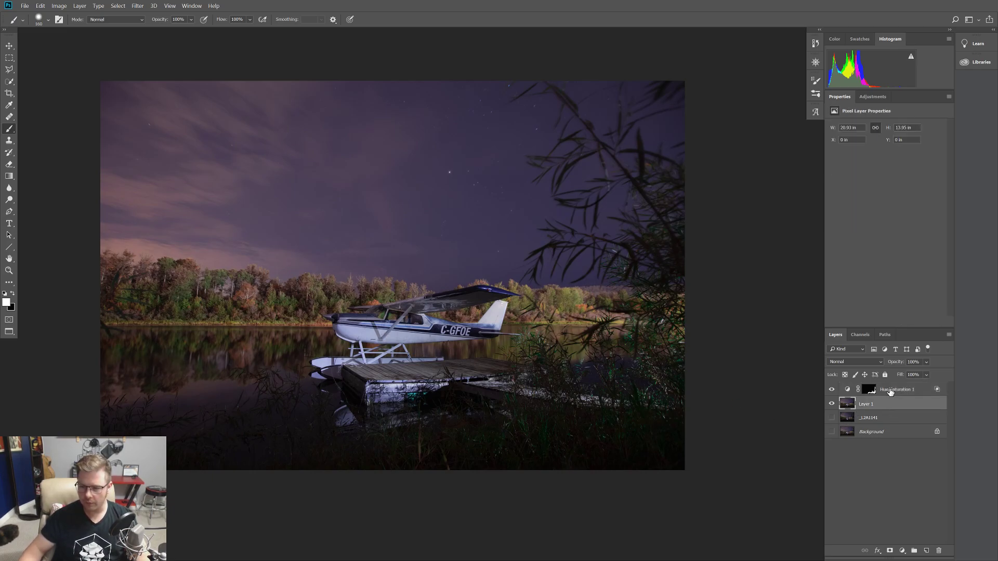
shift+click(890, 393)
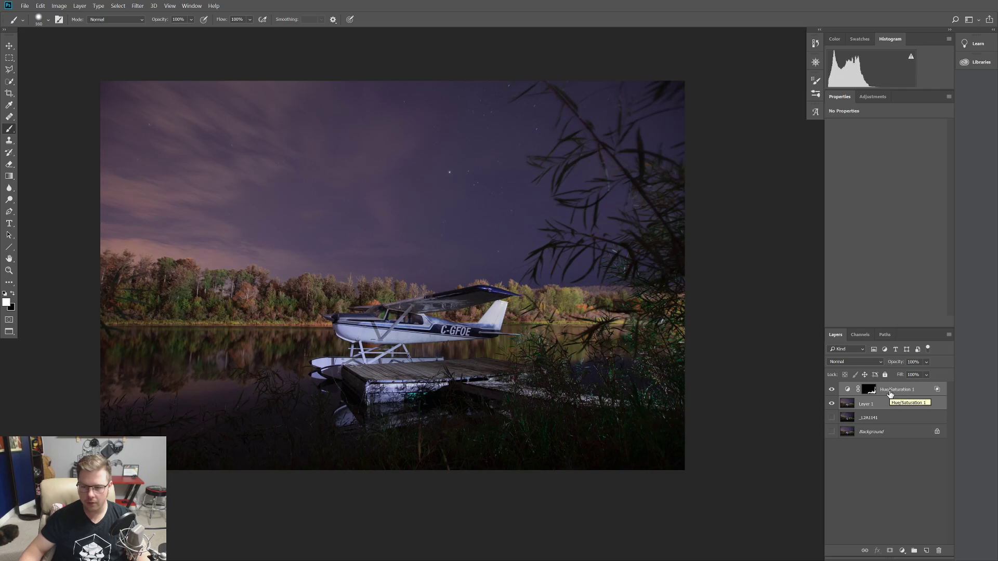
click(118, 6)
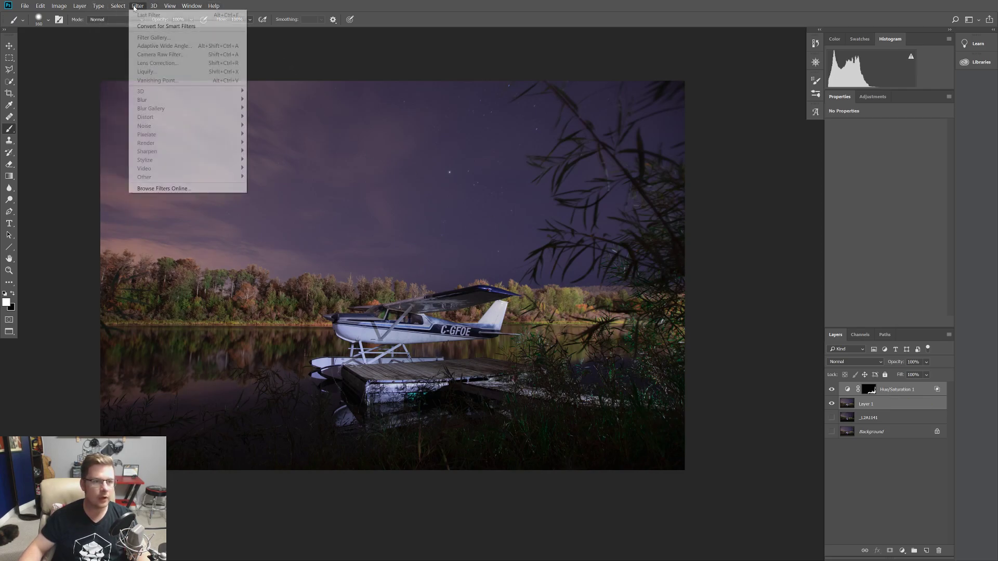
mouse_move(170, 6)
right_click(897, 391)
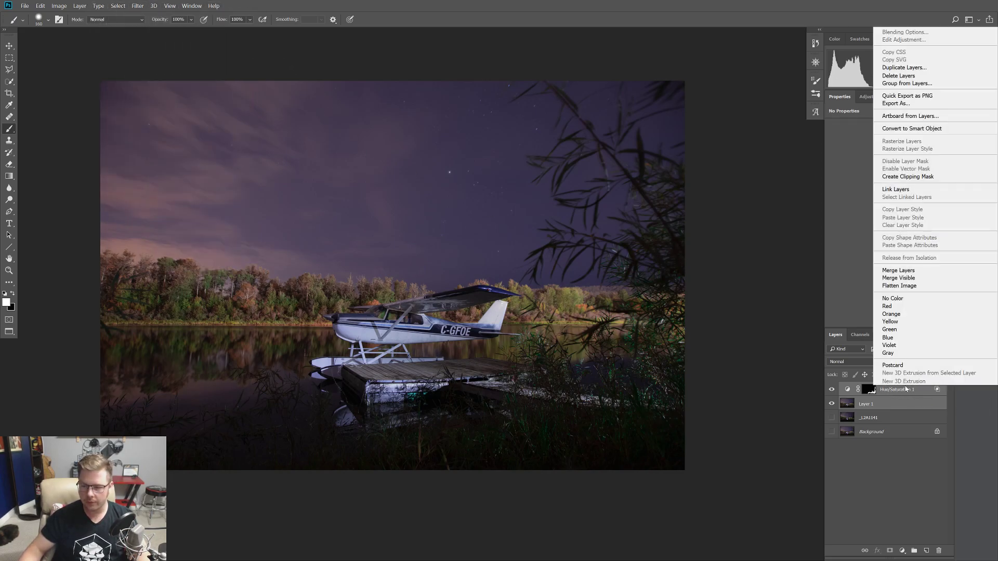
click(890, 272)
Duplicate the merged Hue/Saturation 1 layer and hide the original beneath the copy
click(139, 5)
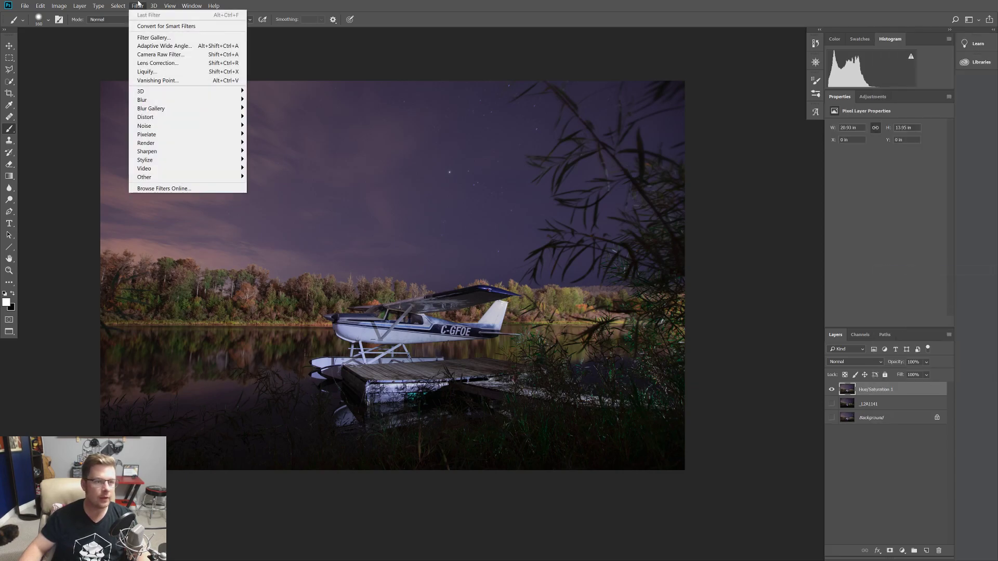
click(877, 397)
key(ctrl+j)
click(832, 404)
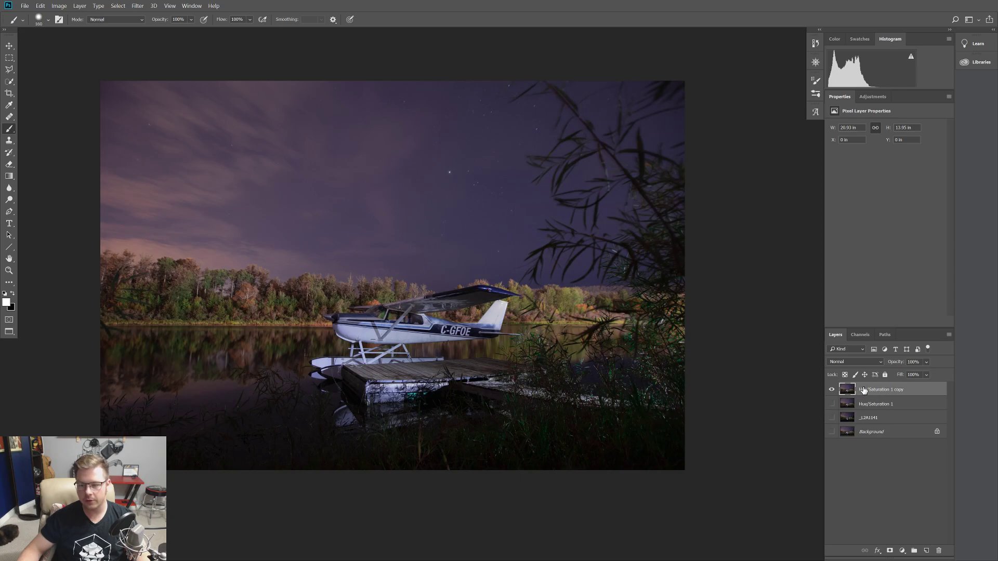
Show the Hue/Saturation 1 layer again and rename its copy above as High Pass
click(833, 404)
right_click(872, 388)
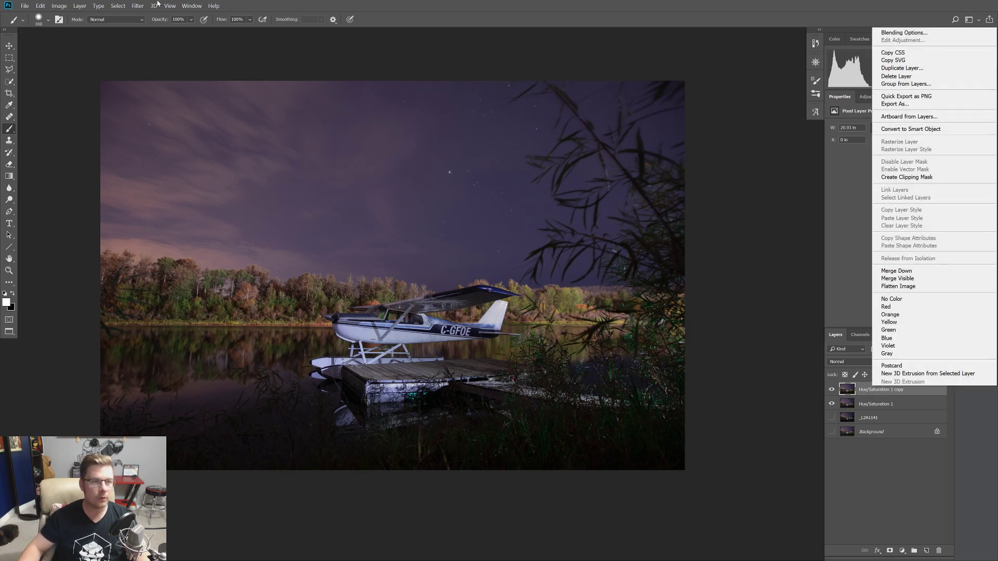
click(871, 392)
double_click(872, 392)
text(H)
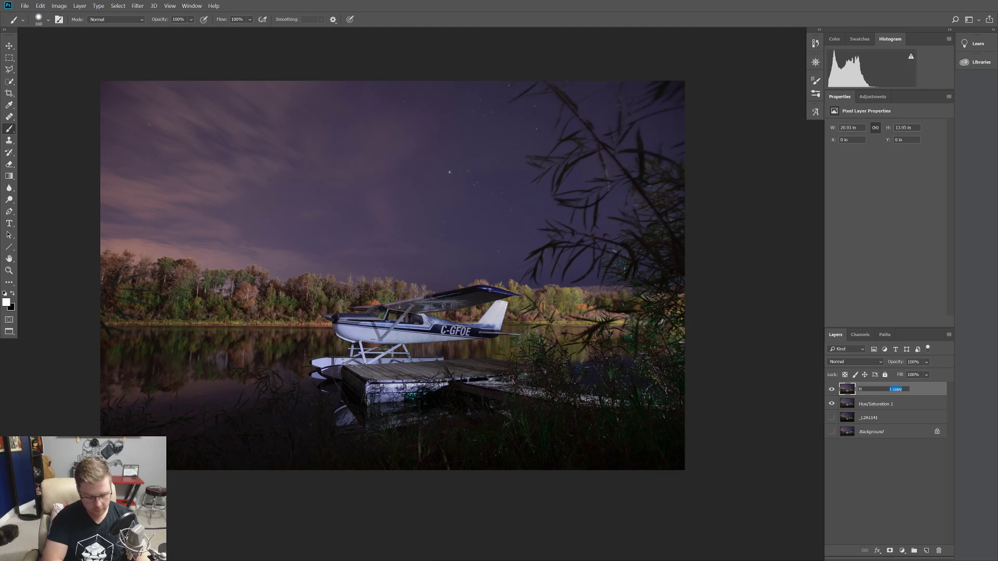
text(igh Pass)
key(Return)
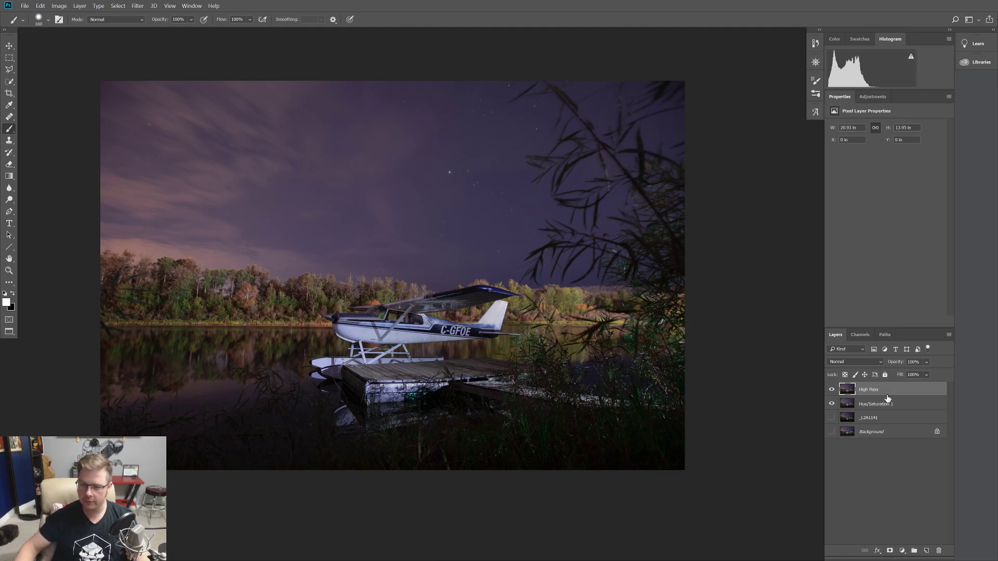
Apply the High Pass filter to the High Pass layer with a radius of 0.9 pixels, judging edges on the plane
click(146, 6)
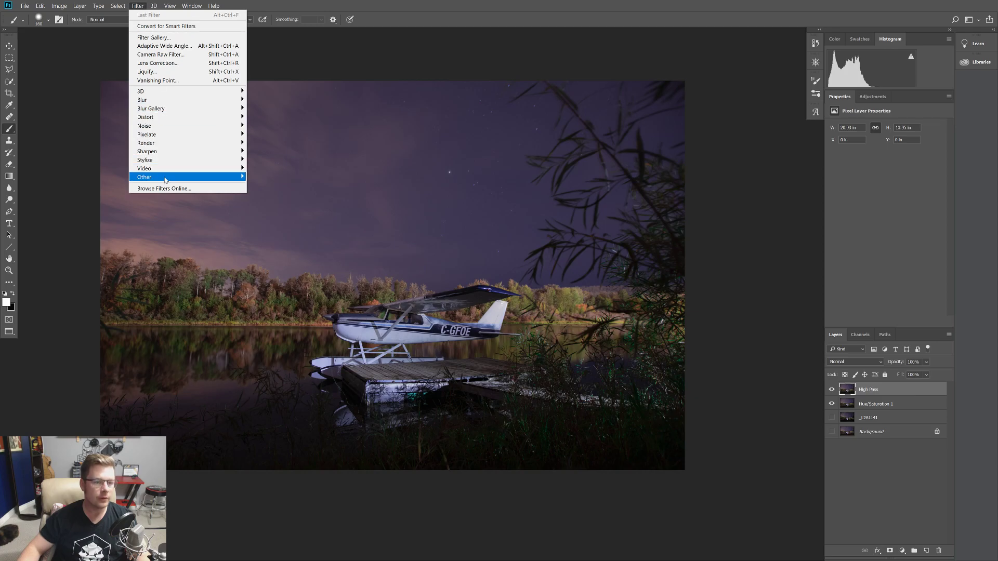
mouse_move(228, 177)
click(260, 186)
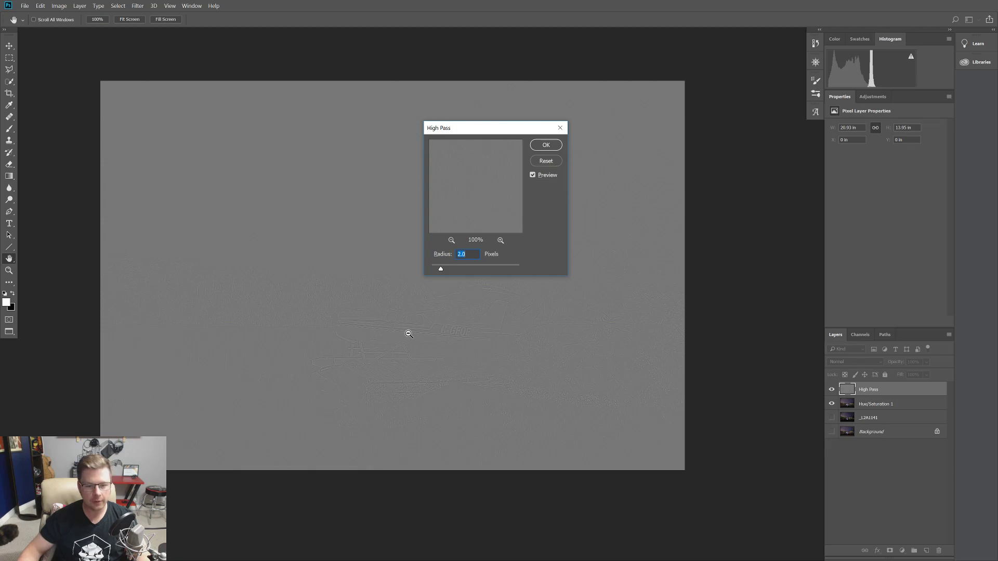
scroll(401, 335, up, 3)
scroll(411, 339, up, 2)
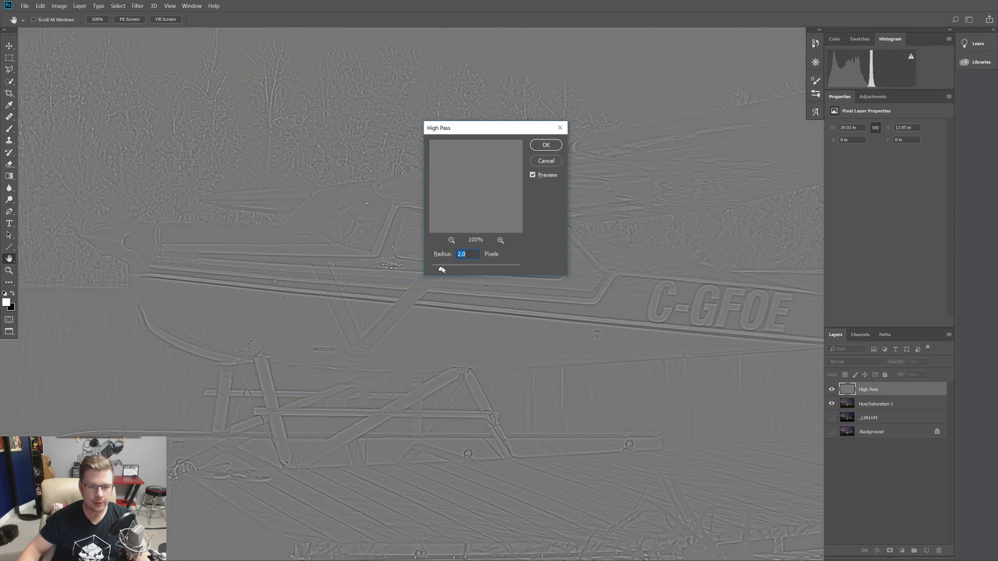
drag(439, 270, 437, 271)
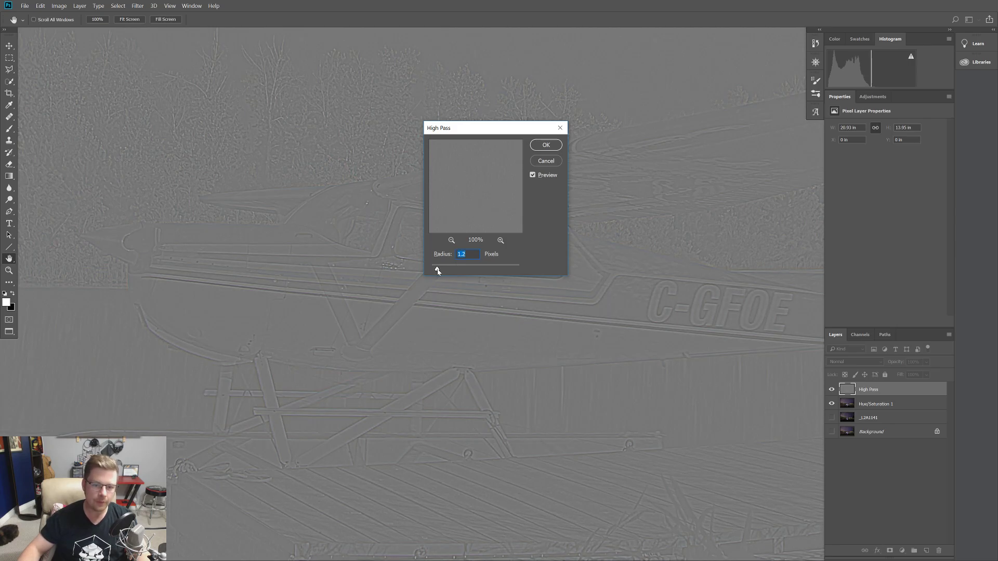
drag(314, 358, 156, 318)
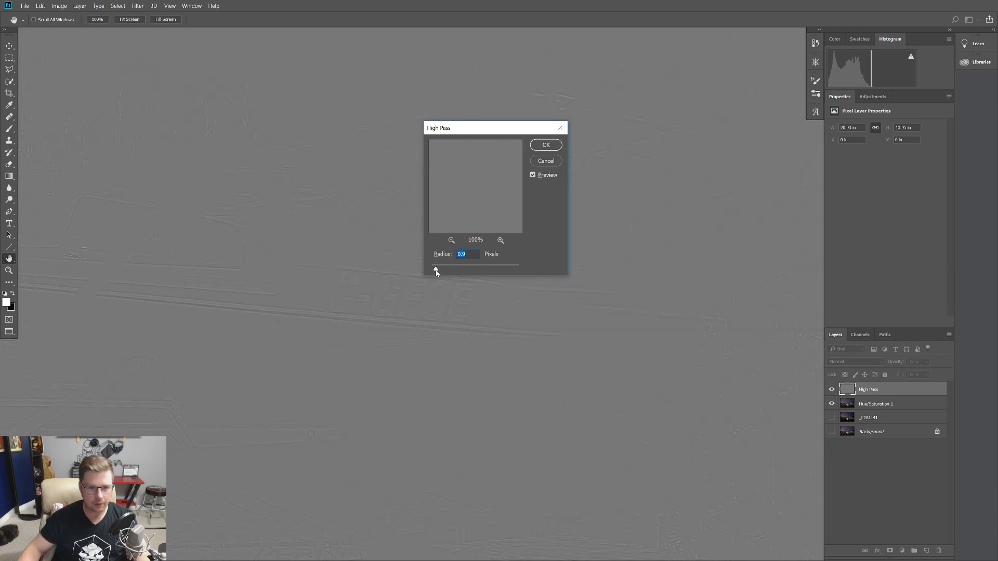
drag(317, 278, 330, 285)
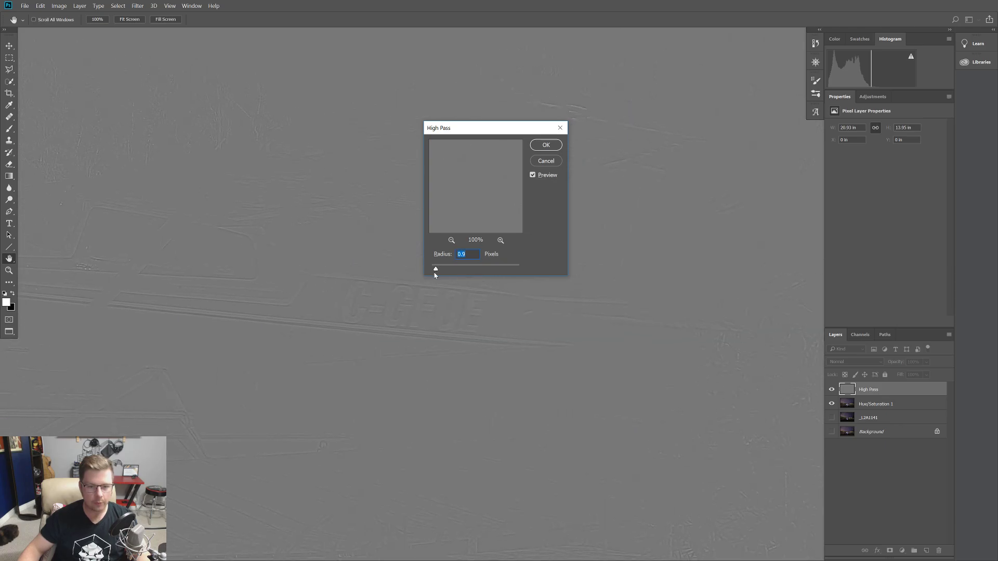
drag(487, 271, 434, 278)
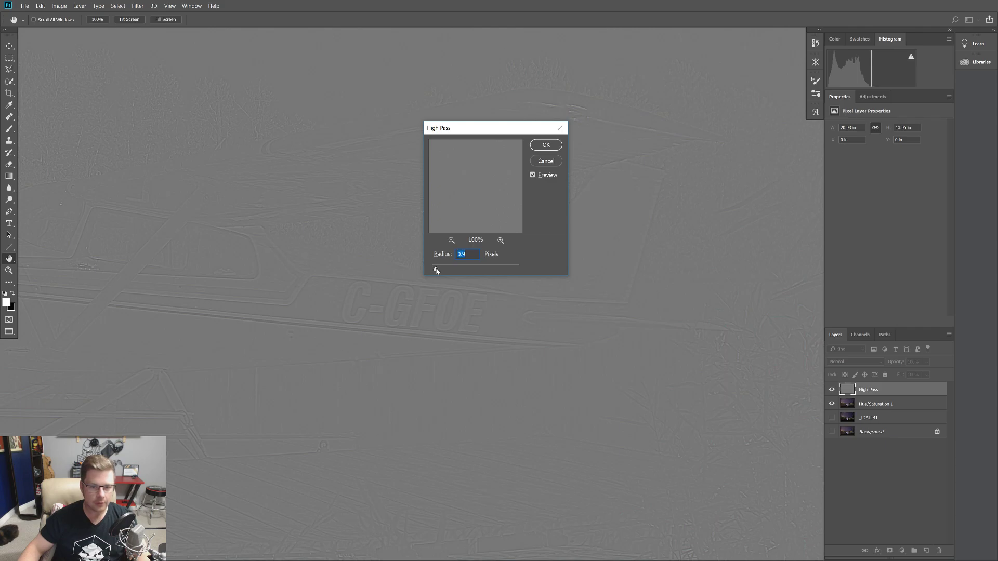
drag(438, 269, 436, 270)
click(546, 145)
Set the High Pass layer's blend mode to Linear Light
key(b)
scroll(562, 269, down, 1)
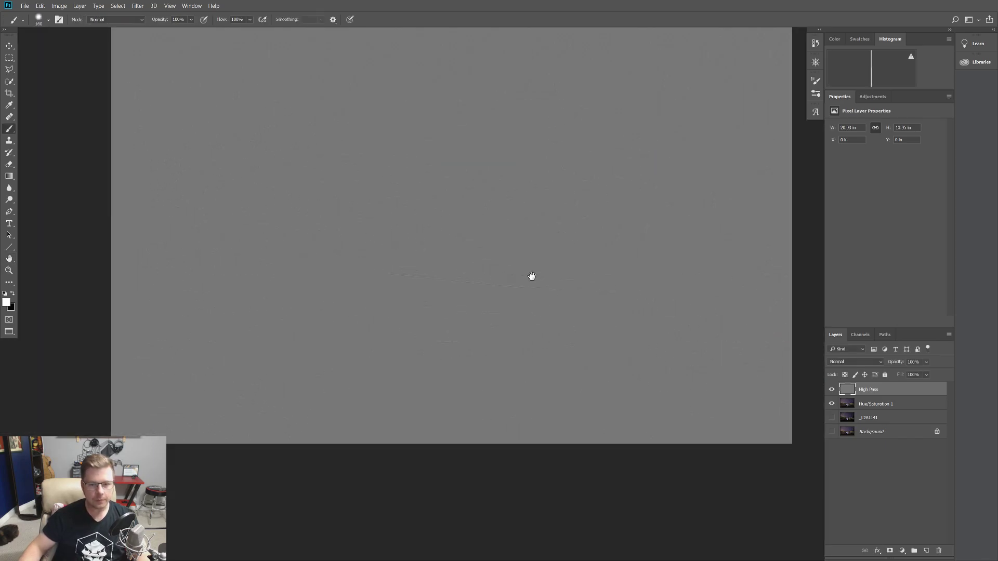
drag(532, 281, 500, 342)
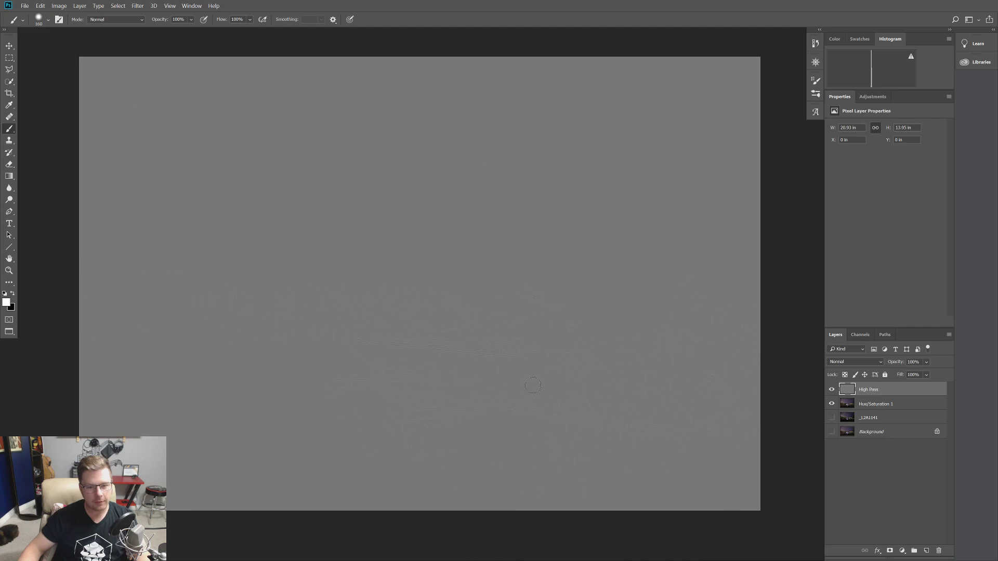
click(855, 362)
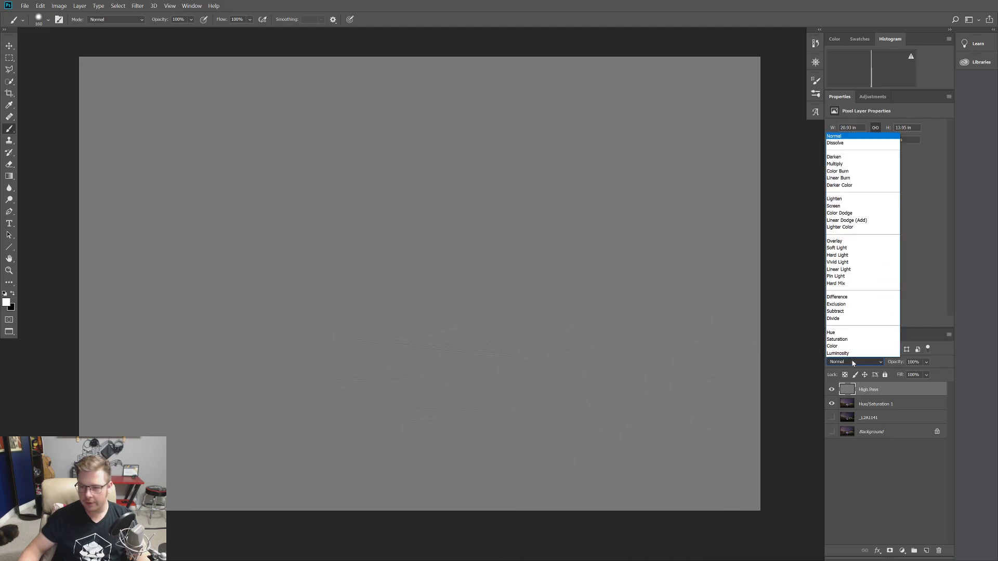
click(845, 271)
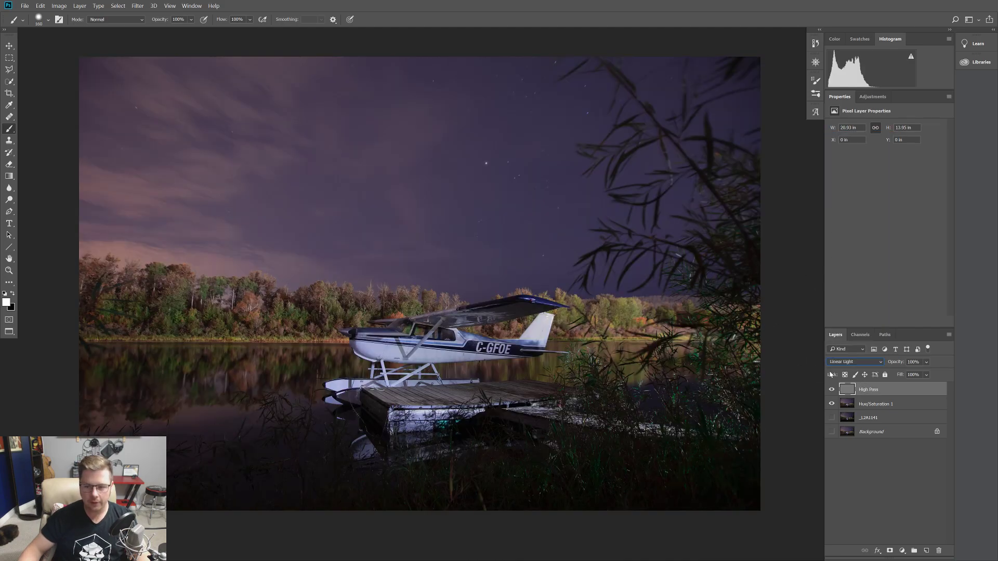
Check the sharpening on the whole photo by repeatedly hiding and showing the High Pass layer
click(832, 390)
click(832, 390)
click(832, 390)
click(832, 390)
click(831, 390)
click(831, 390)
click(833, 391)
click(834, 391)
click(833, 391)
click(833, 391)
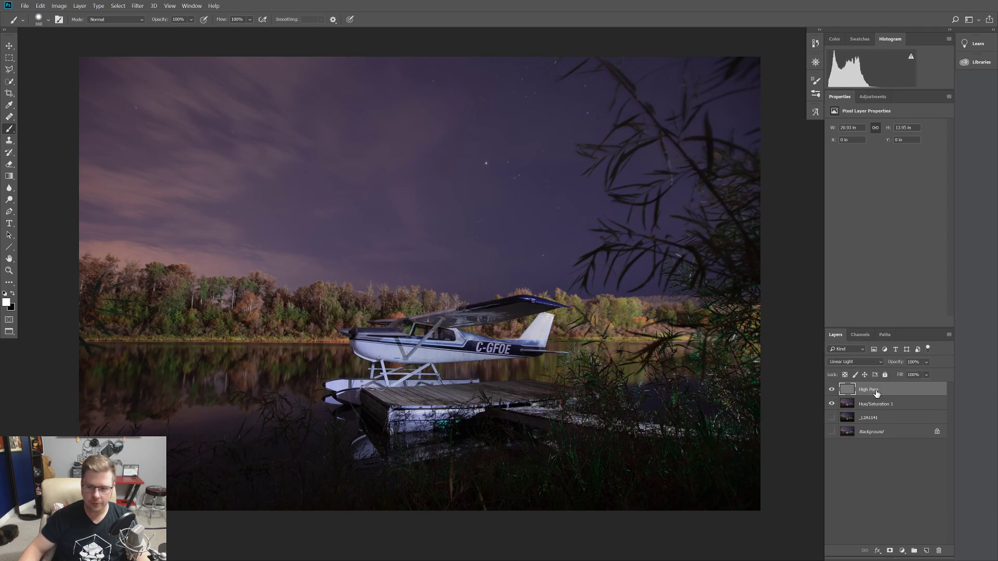
Duplicate the High Pass layer twice to stack the sharpening
key(ctrl+j)
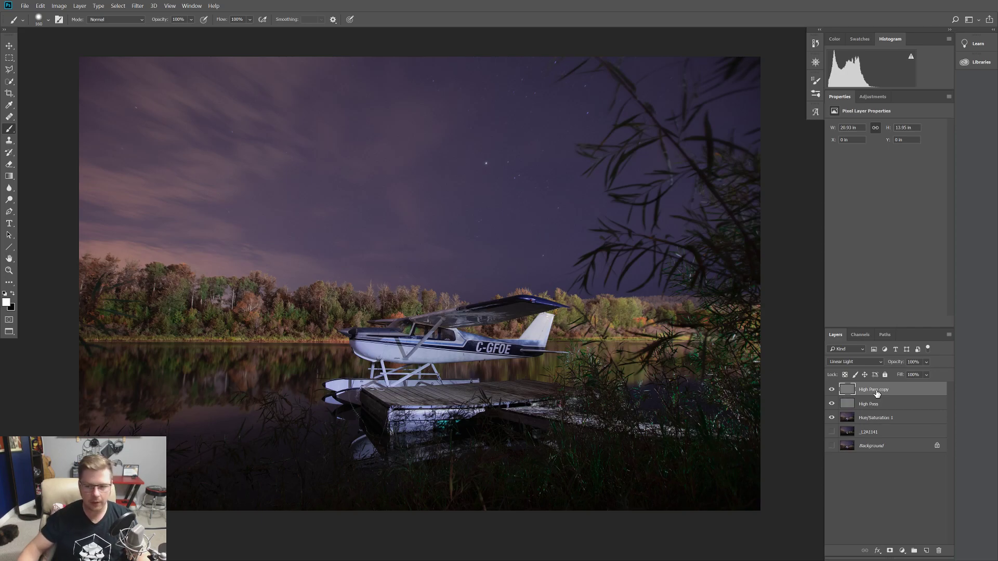
key(ctrl+j)
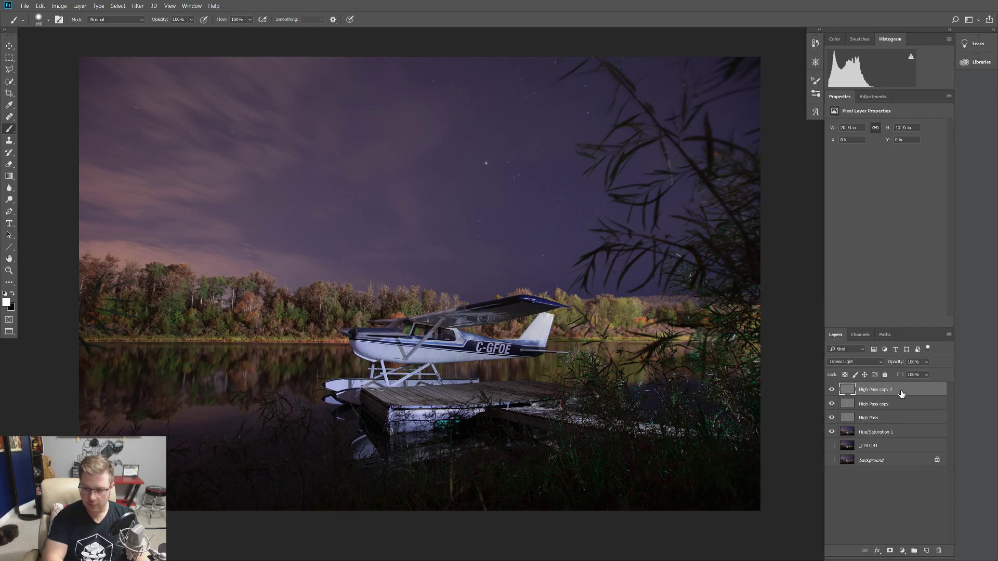
Compare the stacked sharpening by hiding and showing the High Pass copies
click(832, 389)
click(831, 390)
click(832, 390)
click(831, 390)
click(831, 390)
click(832, 390)
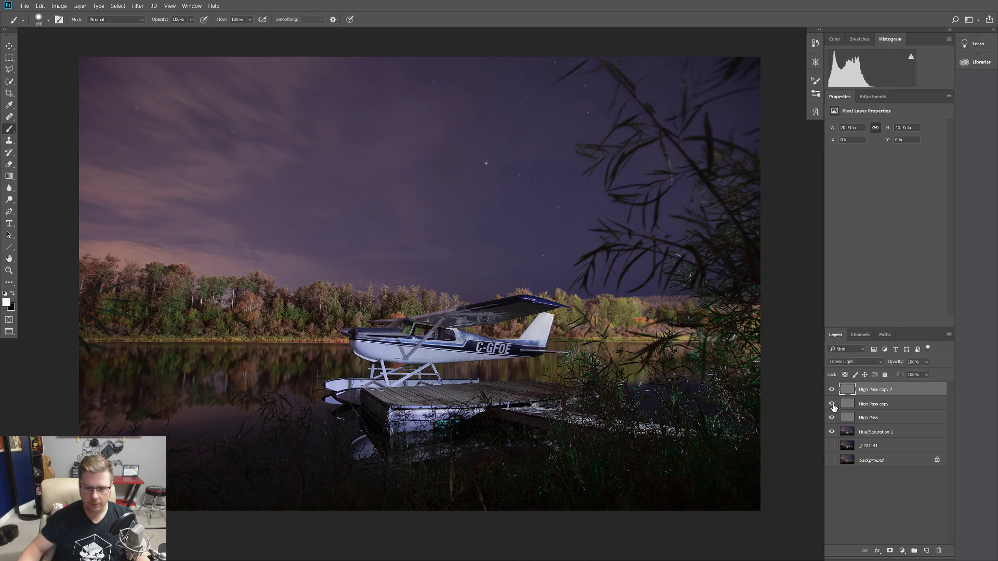
click(833, 396)
click(833, 396)
click(832, 397)
click(833, 396)
click(832, 396)
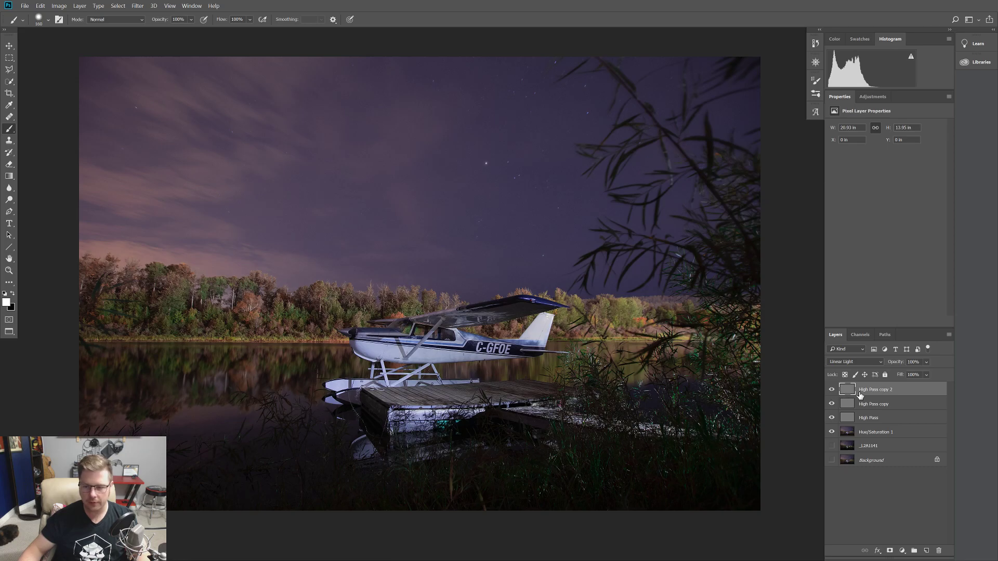
Delete High Pass copy 2 and add a white layer mask to the remaining High Pass copy
key(Delete)
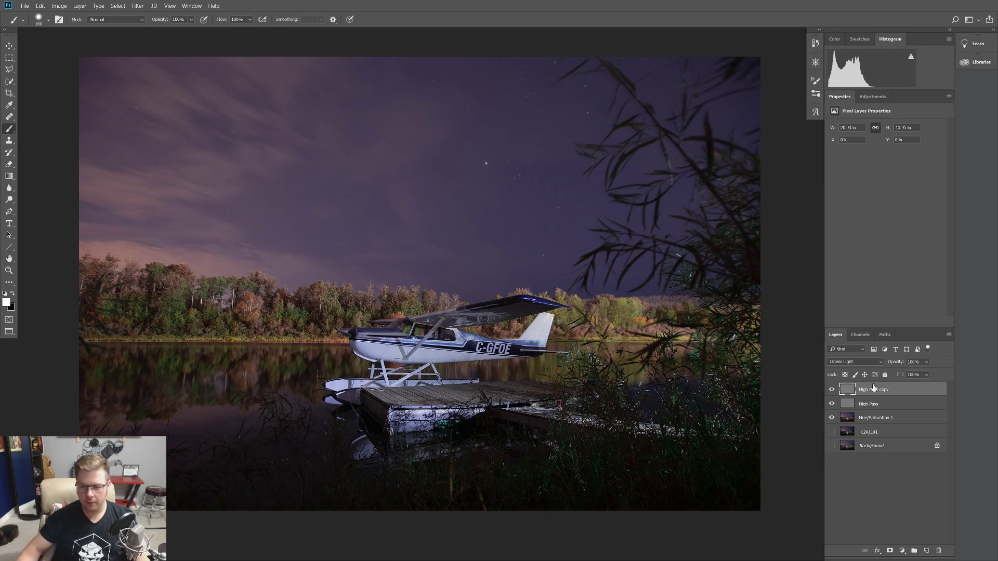
click(891, 551)
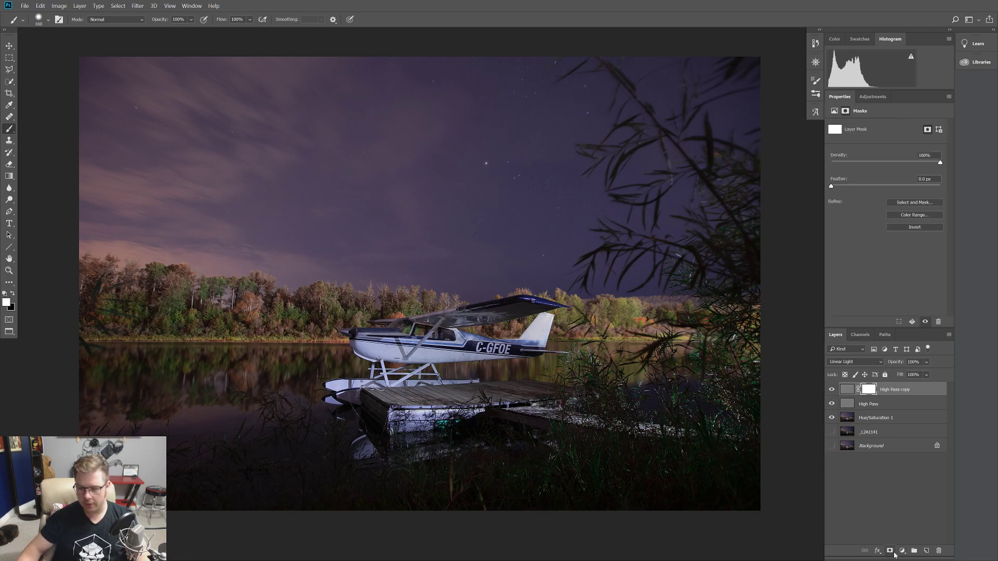
Paint black with a large brush on the High Pass copy's mask over the branches and the foreground grass
key(x)
drag(502, 445, 579, 457)
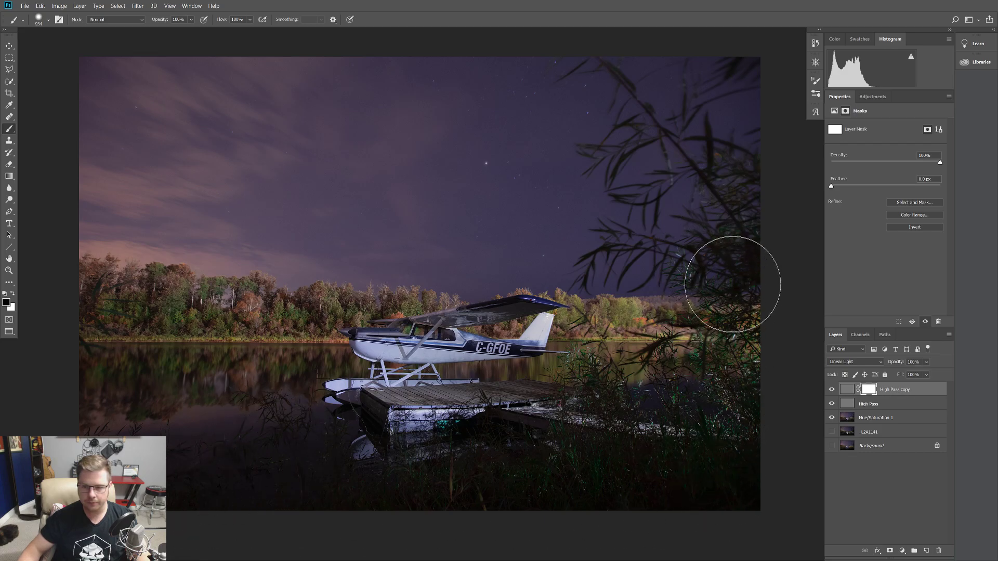
mouse_move(698, 150)
mouse_down()
mouse_move(744, 242)
mouse_move(719, 311)
mouse_move(728, 417)
mouse_move(694, 387)
mouse_move(673, 439)
mouse_move(600, 408)
mouse_move(605, 439)
mouse_move(621, 444)
mouse_move(600, 462)
mouse_move(478, 479)
mouse_move(549, 476)
mouse_move(506, 449)
mouse_move(506, 477)
mouse_up()
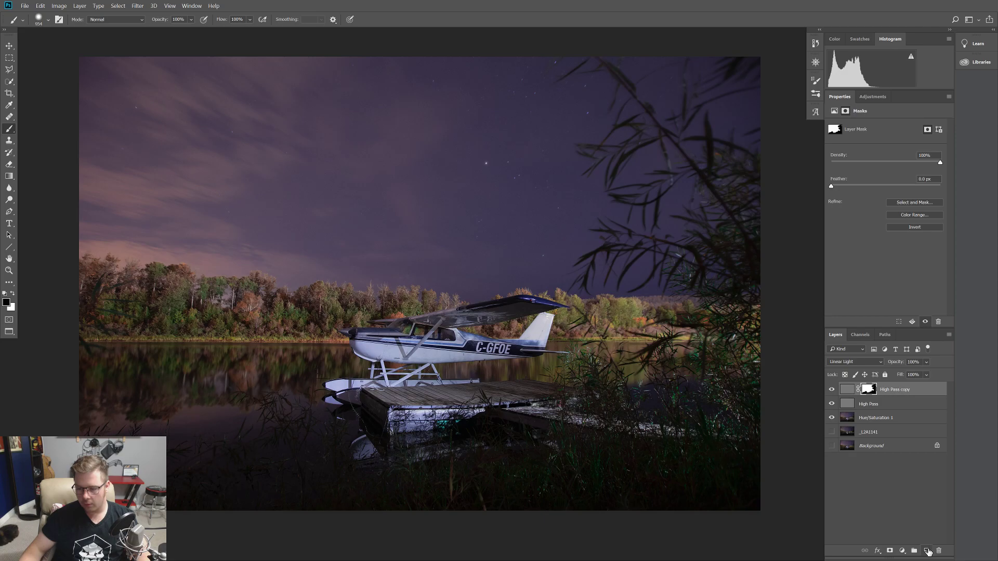
On a new layer, paint two white arrows along the treeline pointing at the plane from both sides
click(927, 551)
key(x)
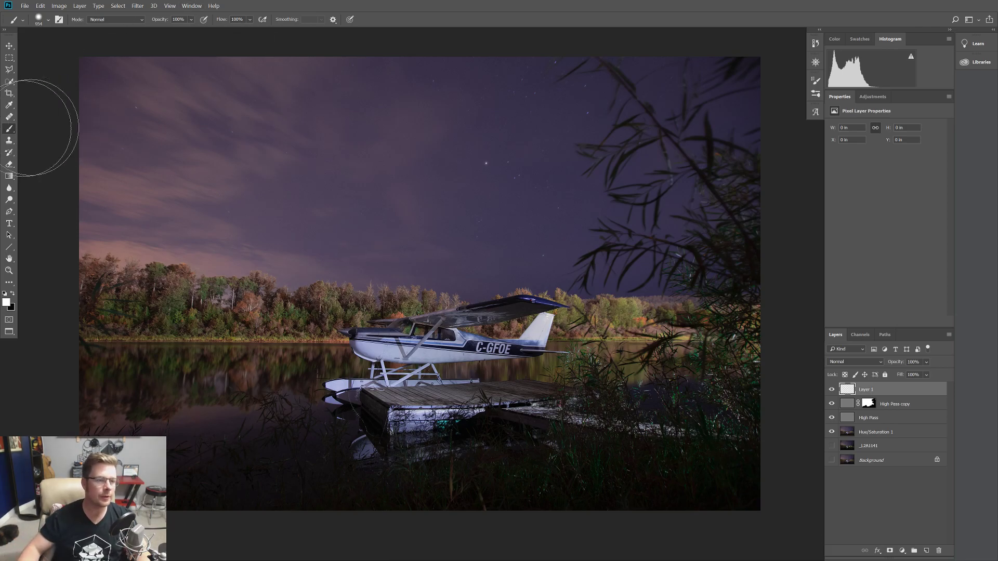
drag(352, 228, 195, 242)
mouse_move(75, 252)
mouse_down()
mouse_move(390, 296)
mouse_move(373, 309)
mouse_up()
mouse_move(681, 295)
mouse_down()
mouse_move(560, 302)
mouse_move(563, 290)
mouse_move(549, 301)
mouse_move(568, 317)
mouse_up()
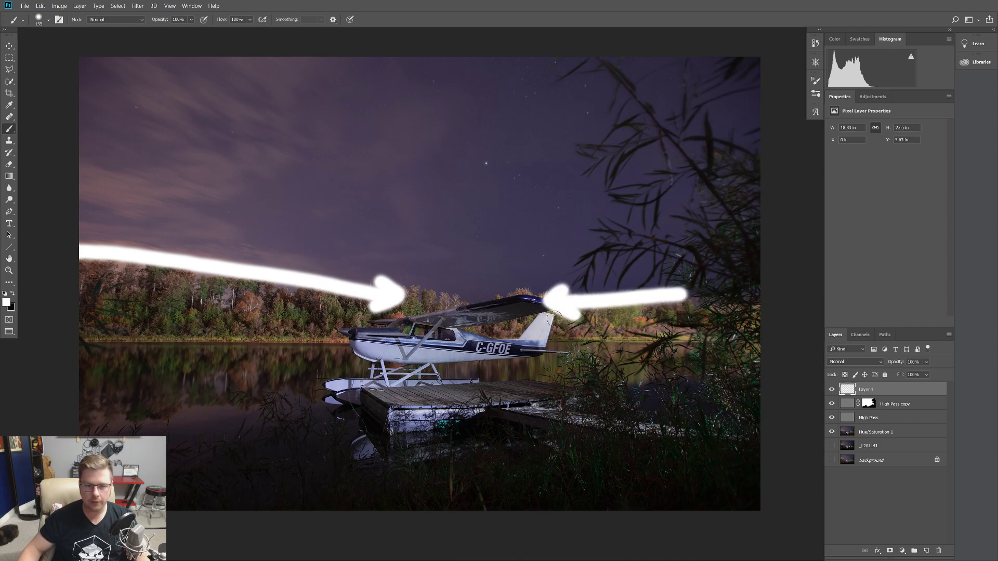
Paint three short white arrows in the left sky and a long downward arrow in the sky's centre, aimed toward the plane
drag(451, 252, 442, 248)
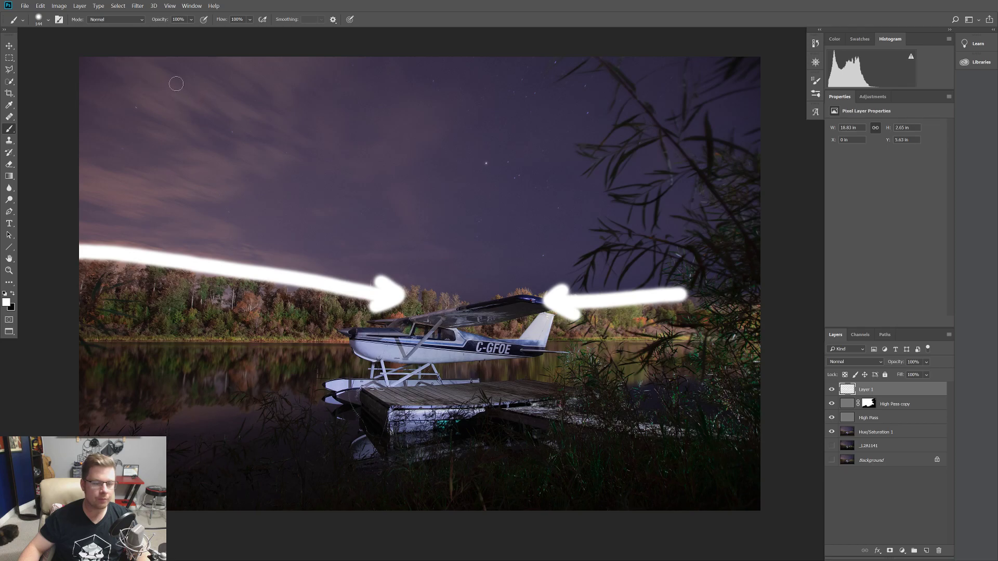
drag(208, 99, 250, 136)
drag(236, 112, 259, 137)
drag(156, 171, 200, 198)
drag(277, 87, 315, 112)
drag(314, 112, 284, 116)
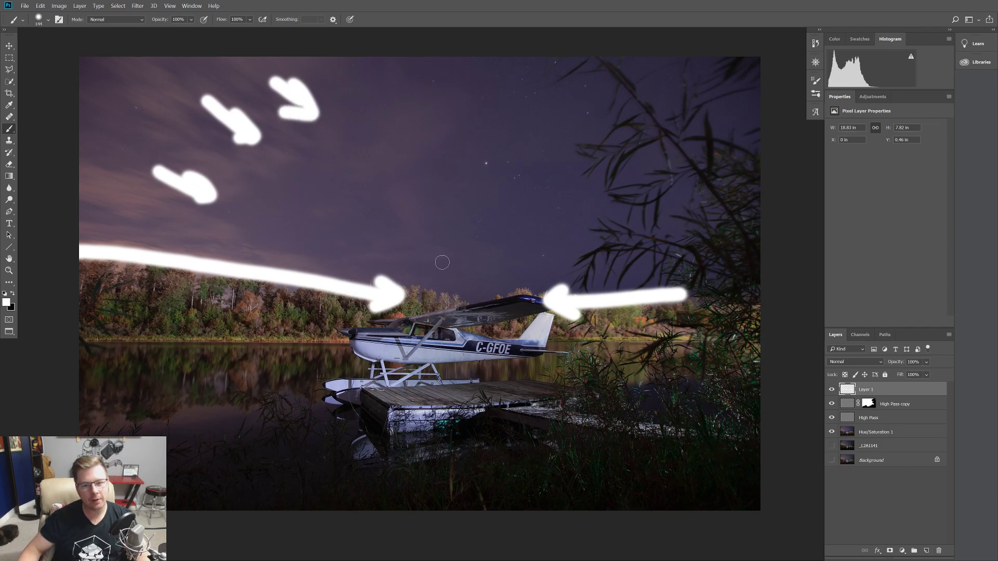
drag(439, 65, 441, 203)
drag(441, 203, 458, 171)
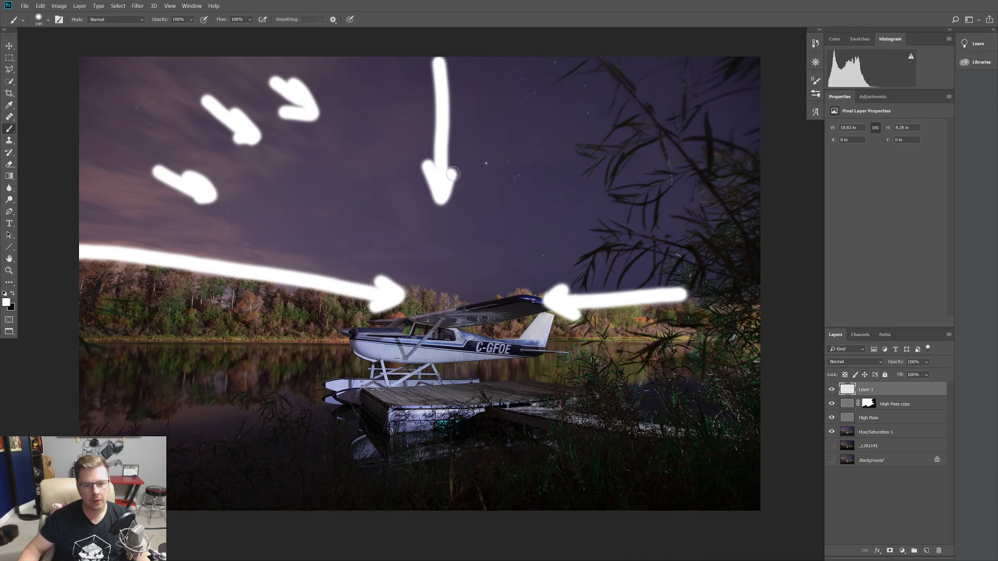
click(9, 93)
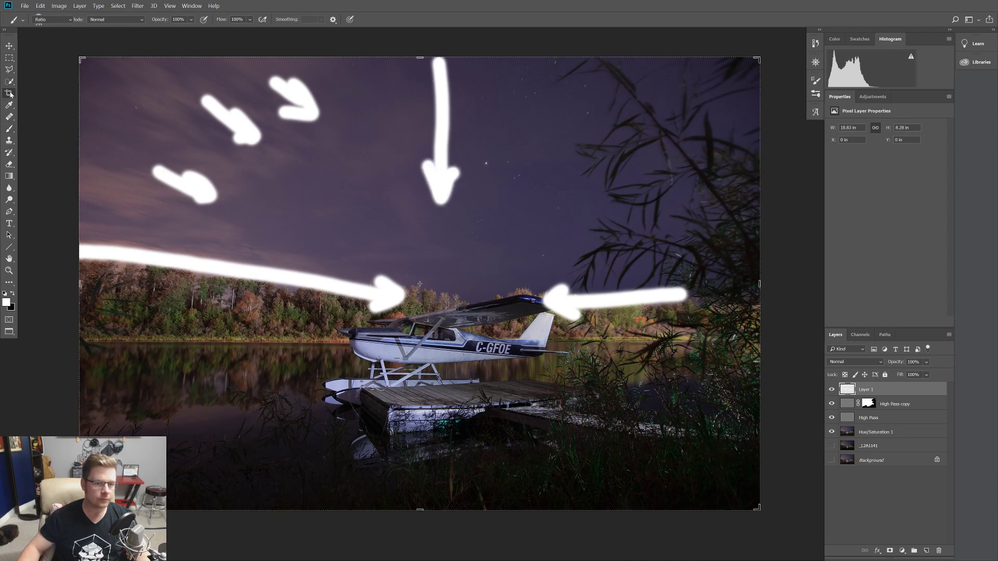
drag(757, 282, 685, 294)
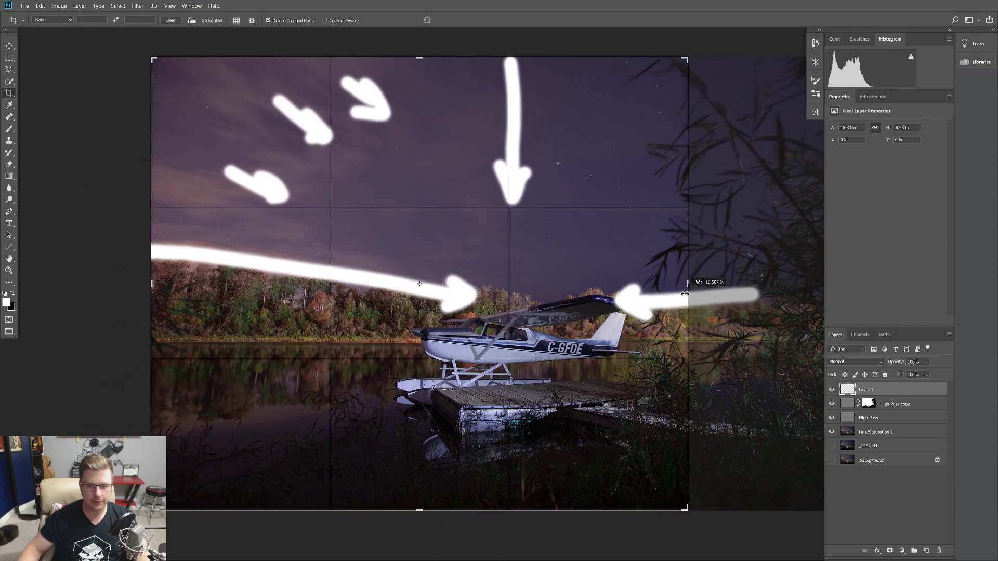
drag(685, 294, 763, 282)
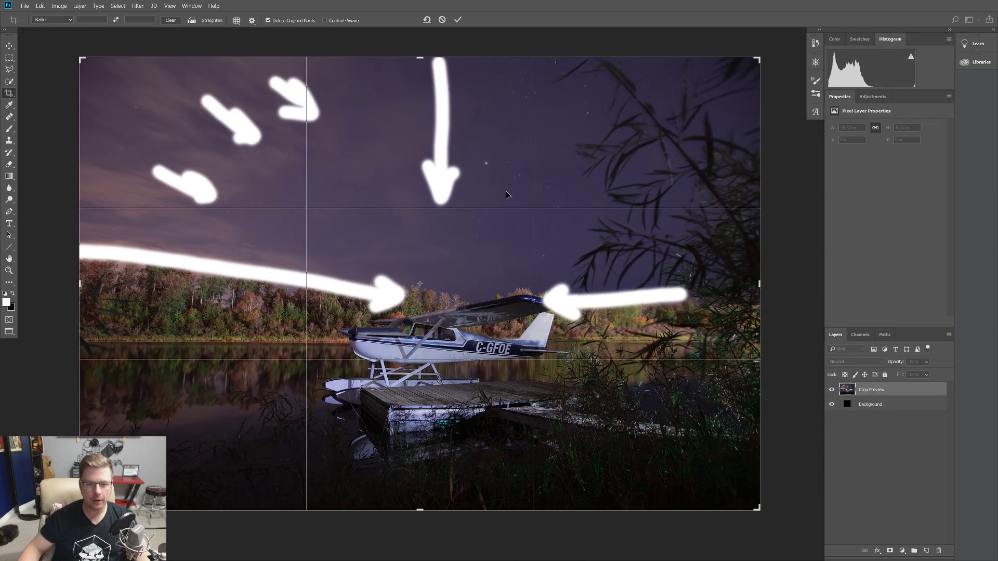
key(Escape)
Paint white arrows along the waterline from both sides and across the lower-left water, all pointing at the plane
click(9, 129)
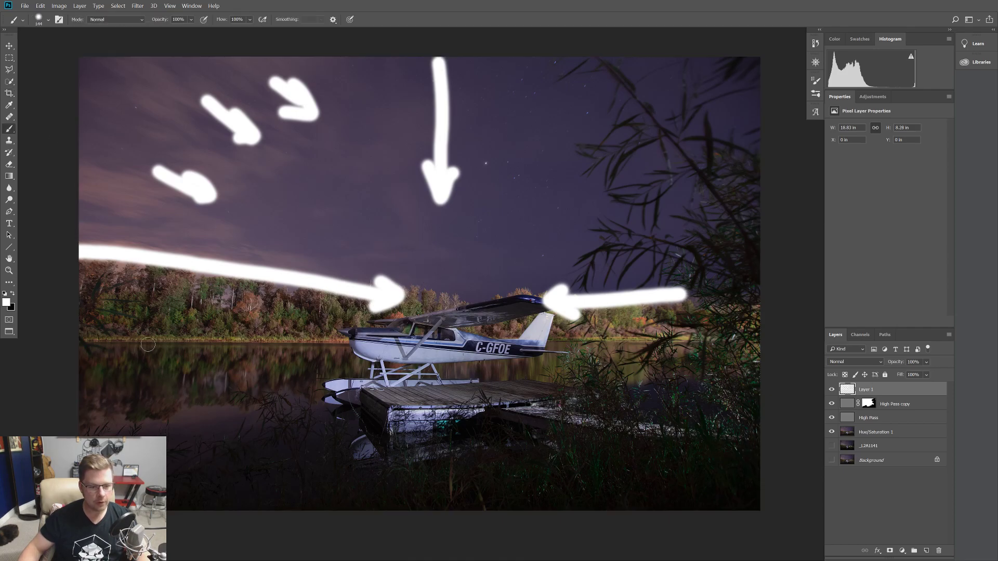
drag(85, 345, 312, 345)
mouse_move(581, 340)
mouse_down()
mouse_move(567, 341)
mouse_move(578, 352)
mouse_up()
drag(299, 339, 301, 359)
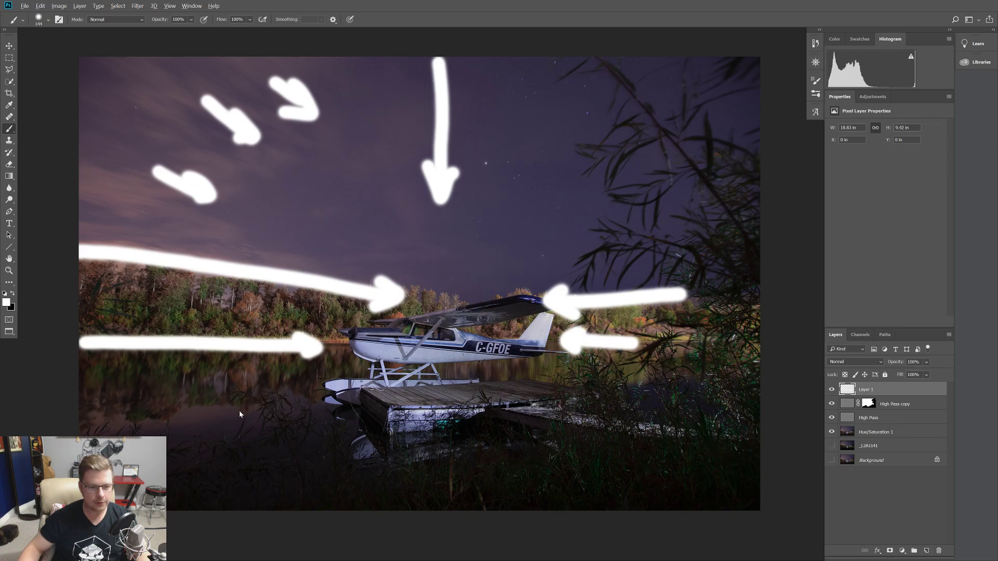
mouse_move(243, 407)
mouse_down()
mouse_move(80, 438)
mouse_move(313, 395)
mouse_move(310, 416)
mouse_up()
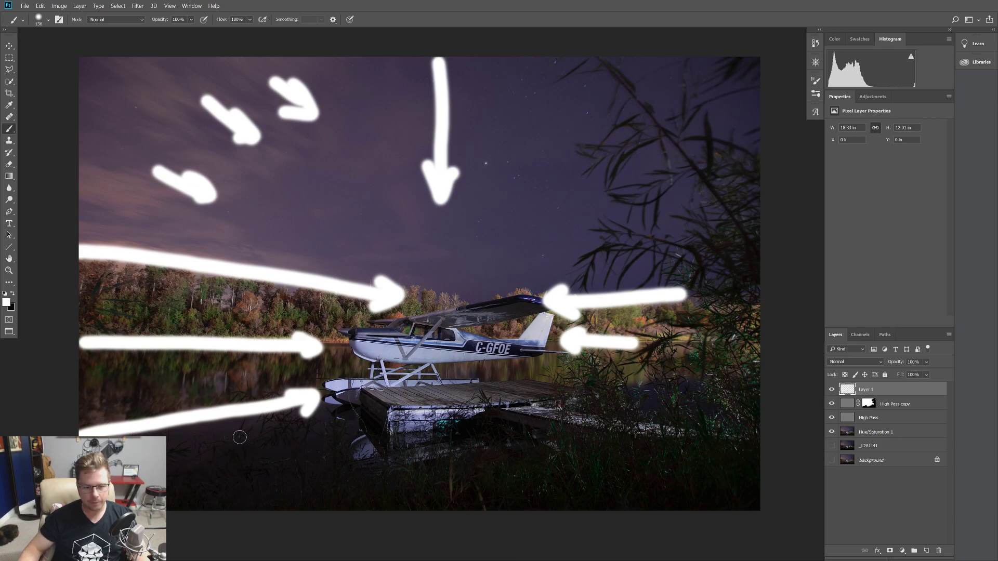
Paint a dotted white curve from the lower-left water under the dock and up along the branches to the photo's top edge
click(291, 432)
click(346, 432)
click(411, 428)
click(460, 415)
click(510, 403)
click(554, 393)
click(587, 384)
click(611, 366)
click(636, 243)
click(619, 186)
click(613, 165)
click(600, 128)
click(584, 81)
mouse_move(570, 66)
mouse_down()
mouse_move(626, 204)
mouse_move(627, 330)
mouse_move(603, 371)
mouse_move(514, 416)
mouse_move(456, 429)
mouse_move(289, 441)
mouse_move(192, 427)
mouse_move(345, 431)
mouse_move(584, 394)
mouse_move(631, 331)
mouse_move(641, 204)
mouse_up()
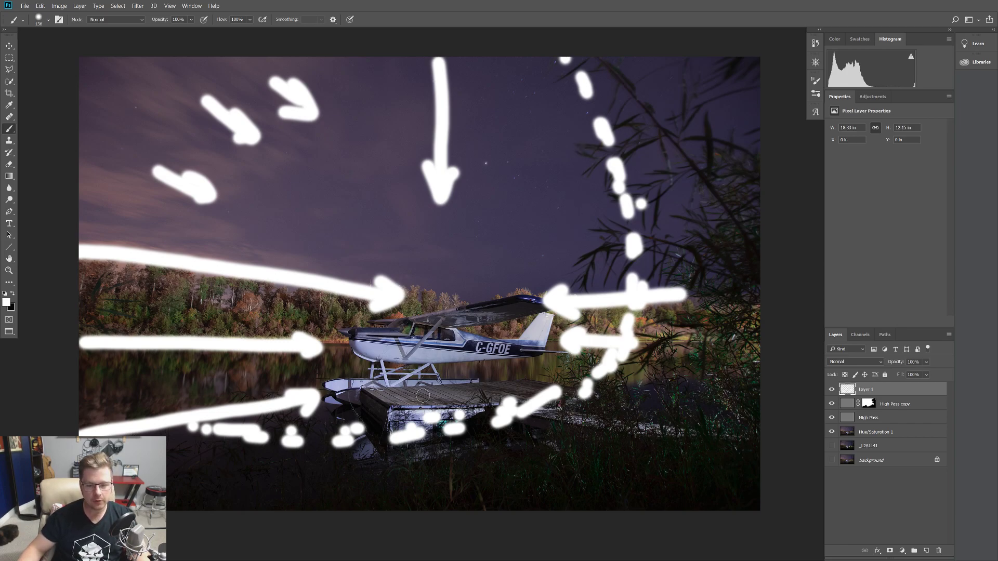
Delete Layer 1, which holds the sketched composition arrows
click(9, 93)
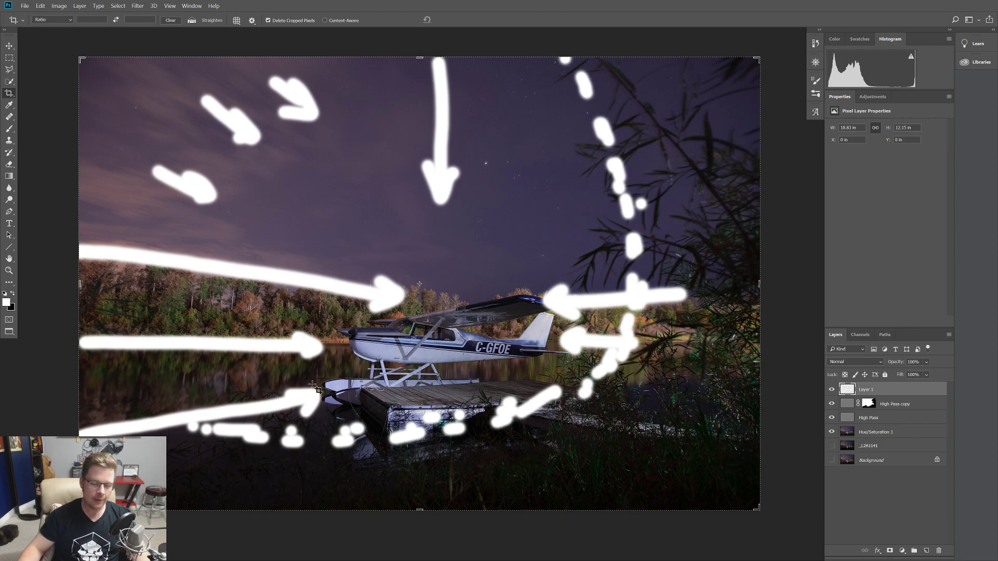
key(Escape)
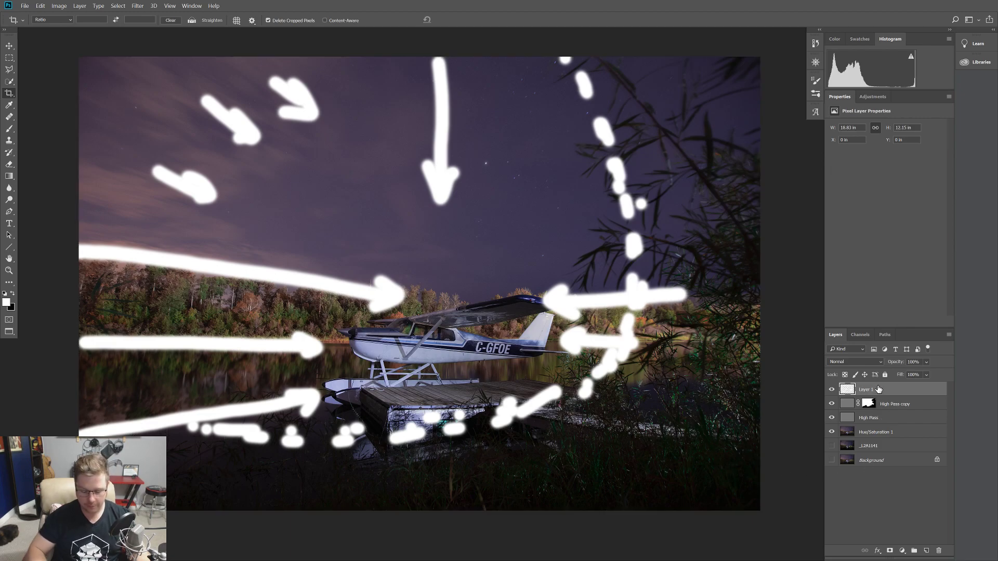
key(Delete)
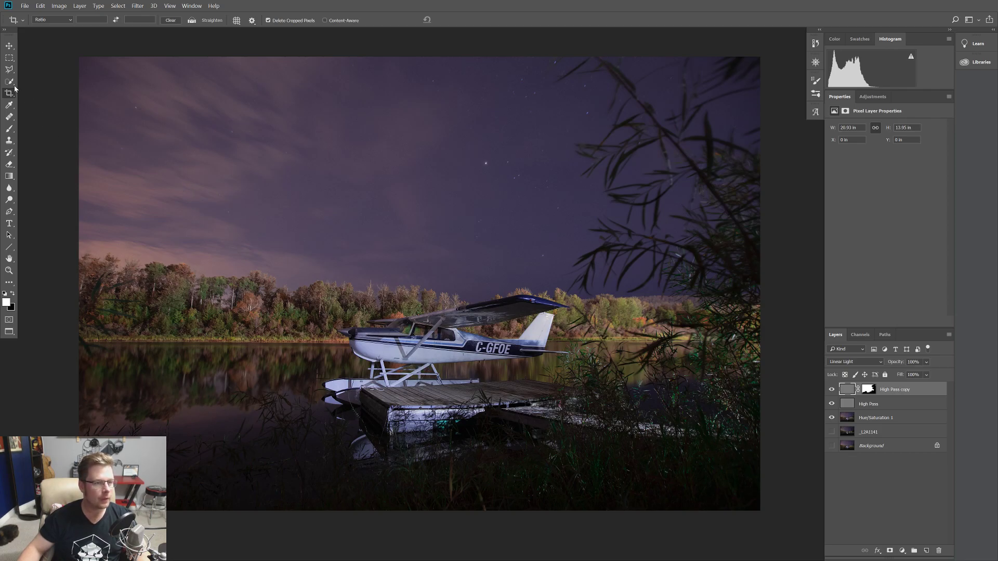
Duplicate the Hue/Saturation 1 layer and place the copy at the top of the layer stack
click(10, 46)
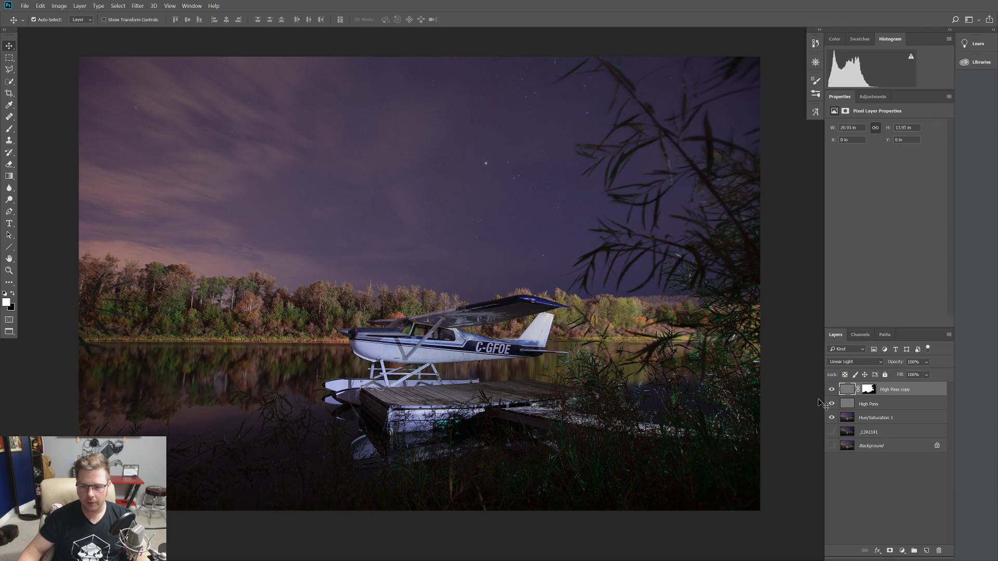
click(881, 418)
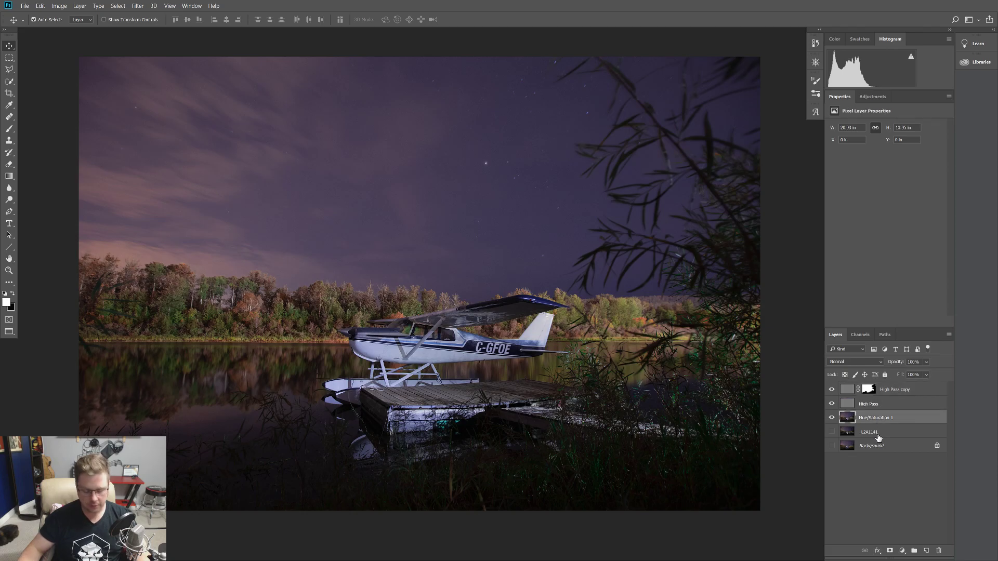
drag(878, 420, 873, 395)
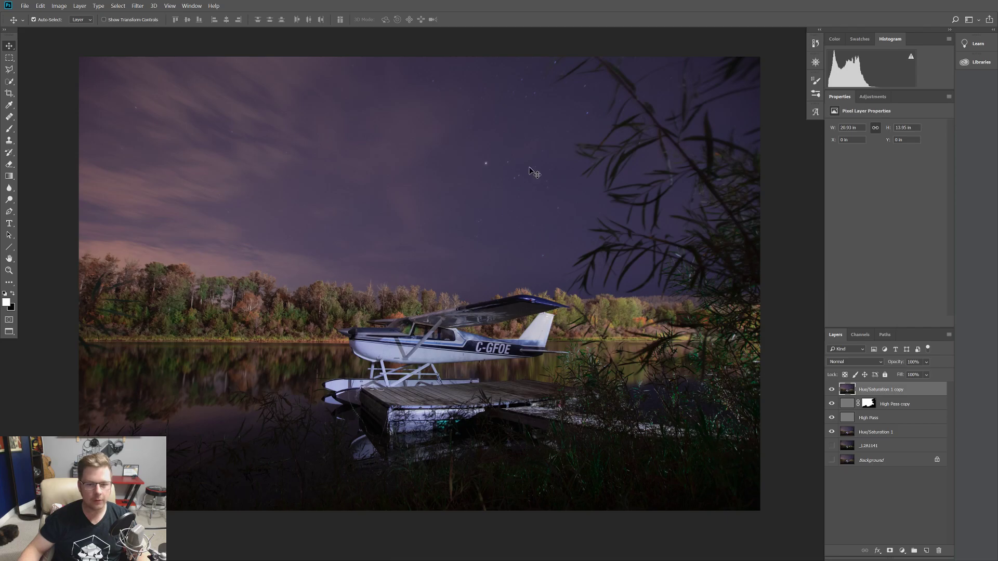
Apply a High Pass filter with a radius of 9.2 pixels to the Hue/Saturation 1 copy, judging it on the stars
scroll(548, 130, up, 5)
scroll(451, 225, down, 2)
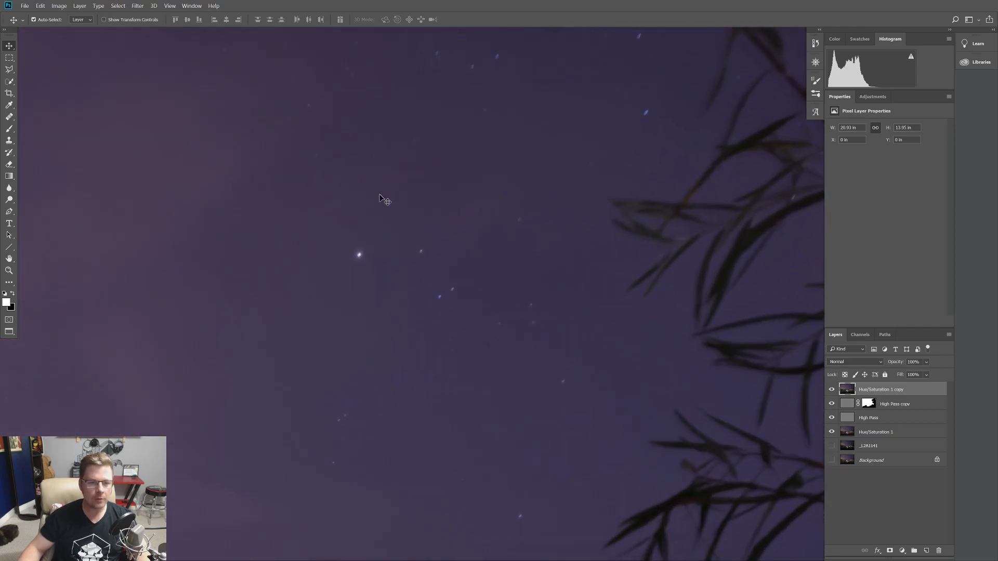
click(137, 6)
mouse_move(156, 177)
click(279, 185)
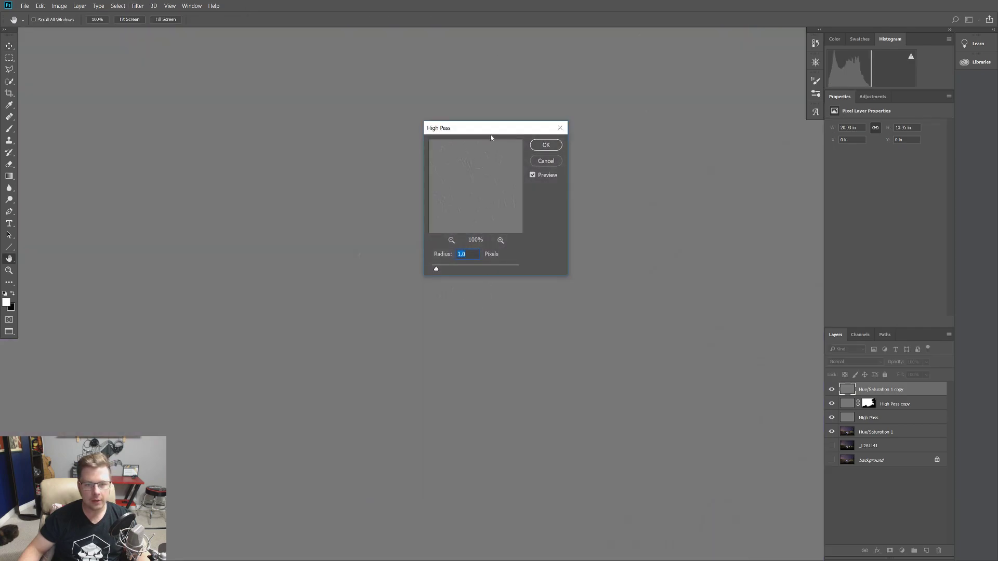
drag(491, 137, 618, 165)
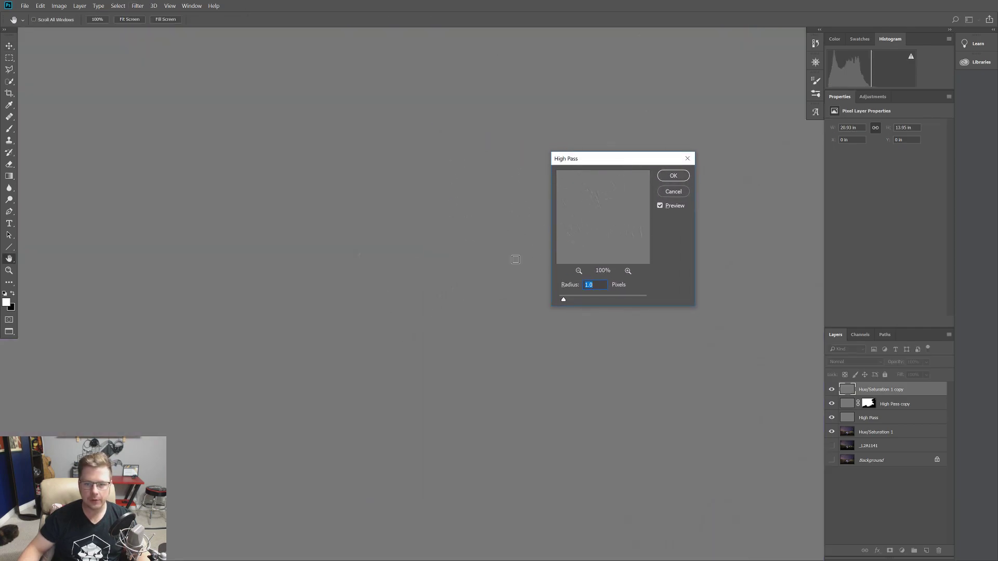
alt+click(454, 285)
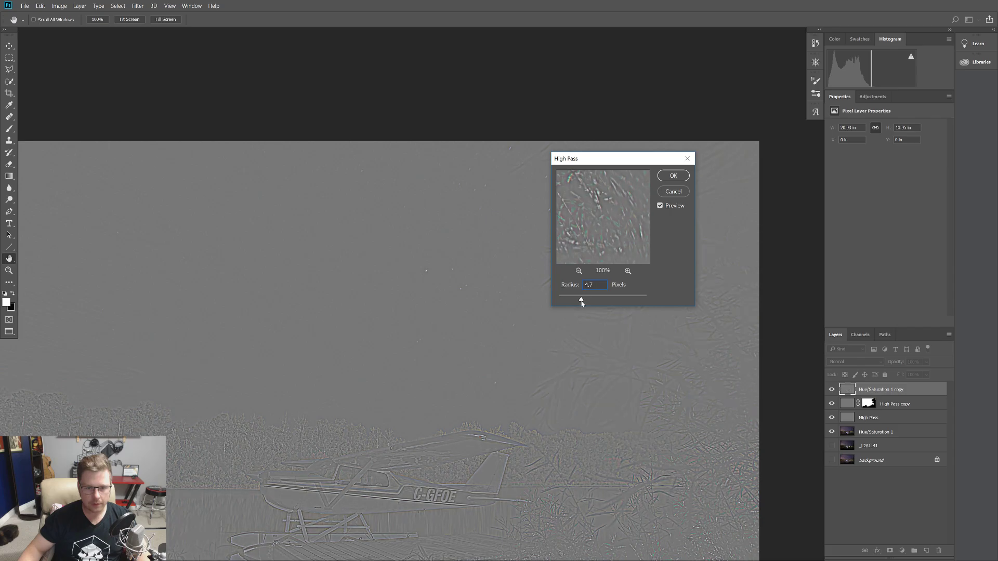
drag(584, 301, 586, 300)
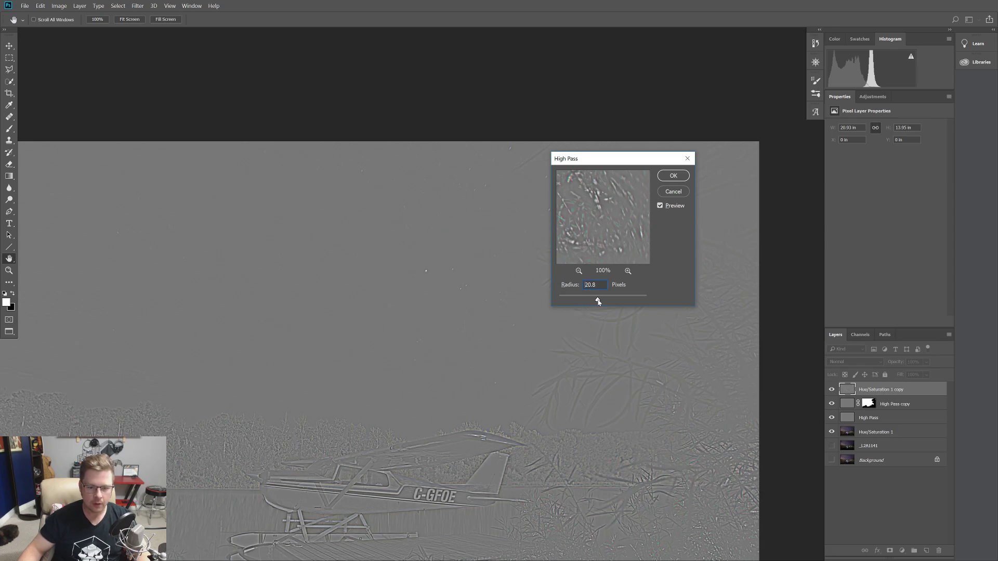
drag(595, 302, 593, 302)
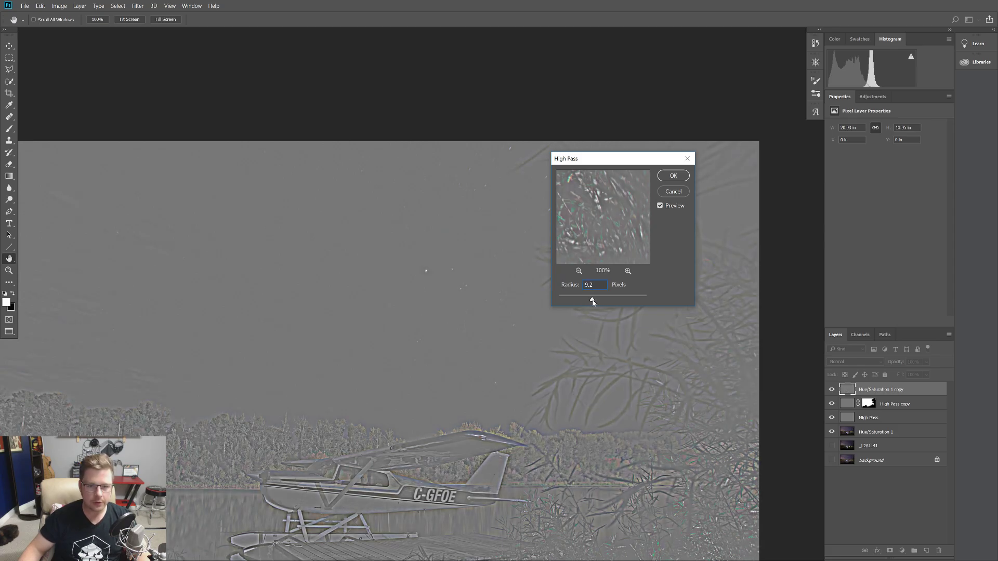
key(Return)
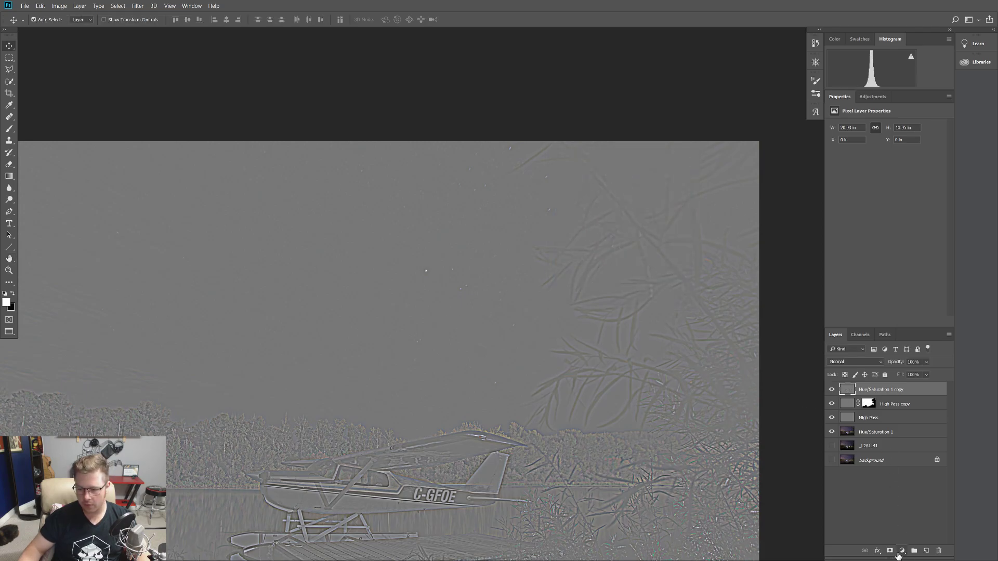
Add a layer mask to the filtered Hue/Saturation 1 copy and brush black over the water, dock and foreground
click(890, 551)
scroll(468, 337, down, 3)
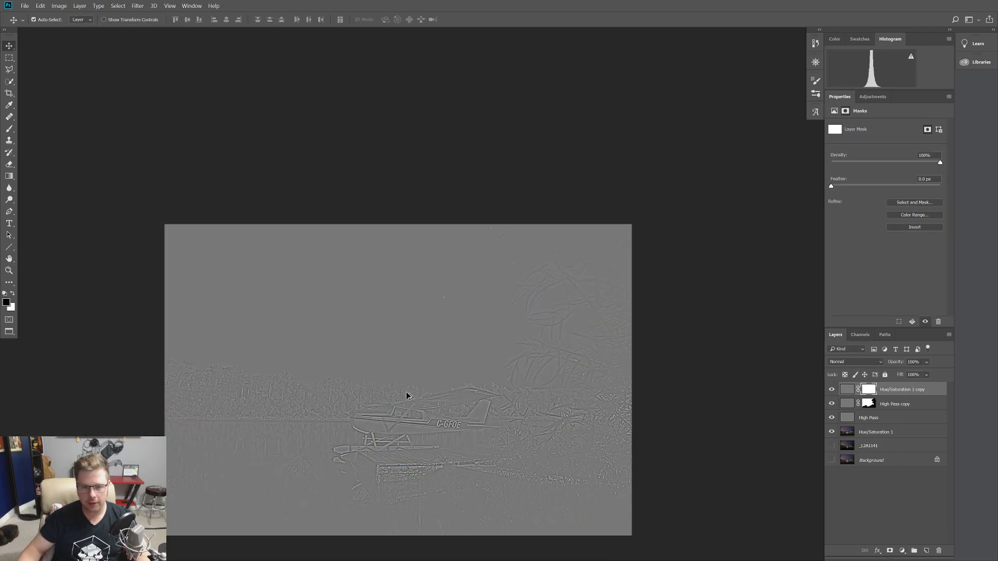
scroll(408, 395, up, 2)
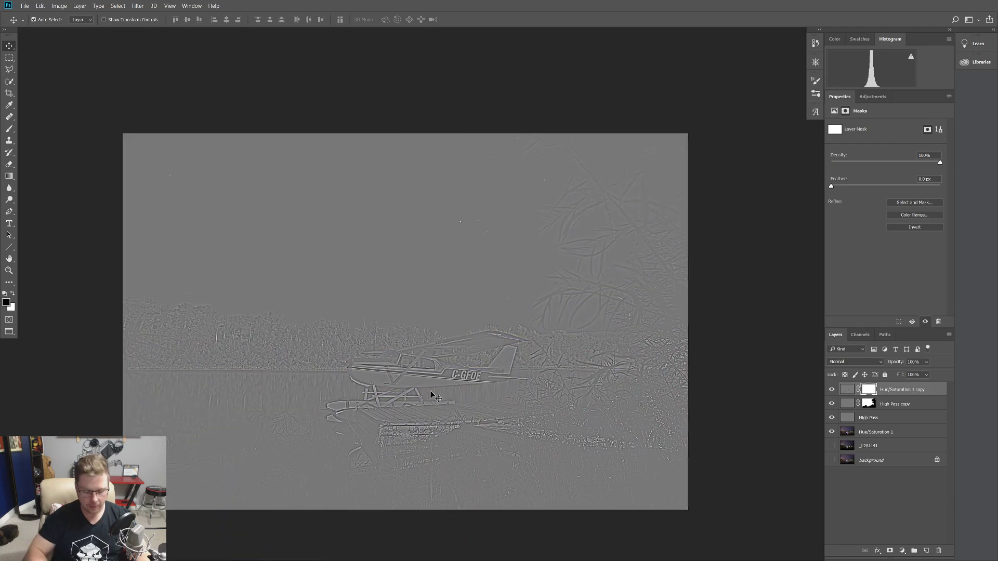
key(b)
drag(267, 206, 371, 223)
mouse_move(290, 401)
mouse_down()
mouse_move(305, 405)
mouse_move(295, 303)
mouse_move(300, 485)
mouse_move(298, 361)
mouse_move(297, 372)
mouse_move(166, 463)
mouse_move(219, 494)
mouse_move(514, 457)
mouse_up()
mouse_move(266, 468)
mouse_down()
mouse_move(432, 464)
mouse_move(634, 492)
mouse_move(719, 457)
mouse_move(519, 460)
mouse_move(546, 379)
mouse_move(644, 386)
mouse_move(723, 327)
mouse_move(692, 269)
mouse_move(690, 200)
mouse_move(657, 159)
mouse_move(661, 240)
mouse_move(631, 308)
mouse_move(595, 321)
mouse_move(567, 305)
mouse_move(606, 271)
mouse_move(591, 240)
mouse_up()
Paint black on the mask over the overhanging branches, the foliage below them and the trees behind the plane's tail
scroll(634, 179, up, 3)
drag(604, 263, 457, 251)
mouse_move(580, 281)
mouse_down()
mouse_move(377, 266)
mouse_move(401, 319)
mouse_move(480, 393)
mouse_up()
drag(502, 217, 549, 424)
mouse_move(510, 456)
mouse_down()
mouse_move(525, 388)
mouse_move(624, 422)
mouse_move(581, 344)
mouse_move(518, 350)
mouse_move(511, 277)
mouse_move(460, 264)
mouse_move(363, 301)
mouse_move(492, 271)
mouse_up()
drag(518, 312, 595, 307)
mouse_move(567, 226)
mouse_down()
mouse_move(635, 356)
mouse_move(603, 266)
mouse_up()
mouse_move(658, 397)
mouse_down()
mouse_move(569, 353)
mouse_move(394, 207)
mouse_up()
scroll(658, 346, down, 3)
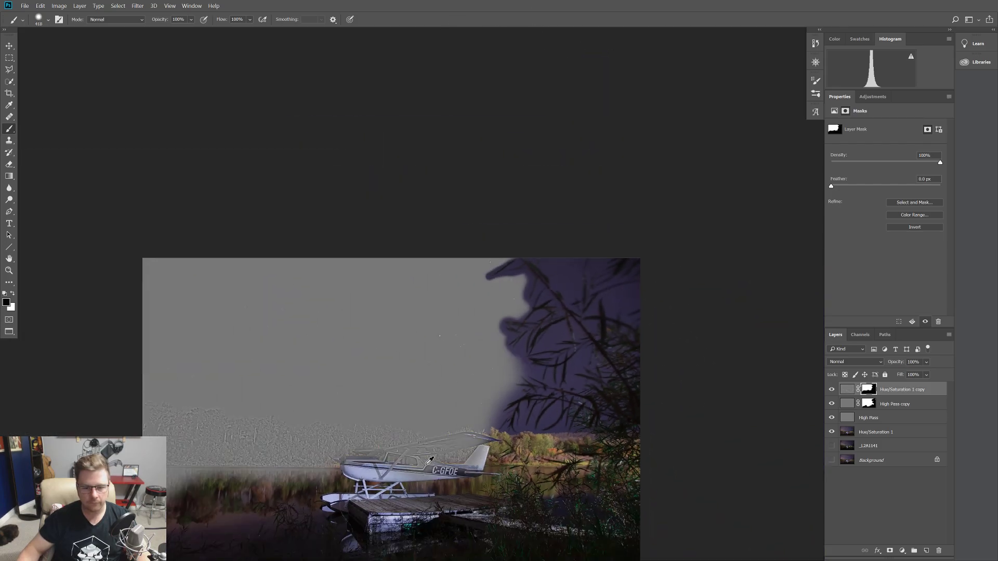
Enlarge the brush to about 1088 px and mask out the left treeline and its reflection in the water
scroll(249, 544, up, 3)
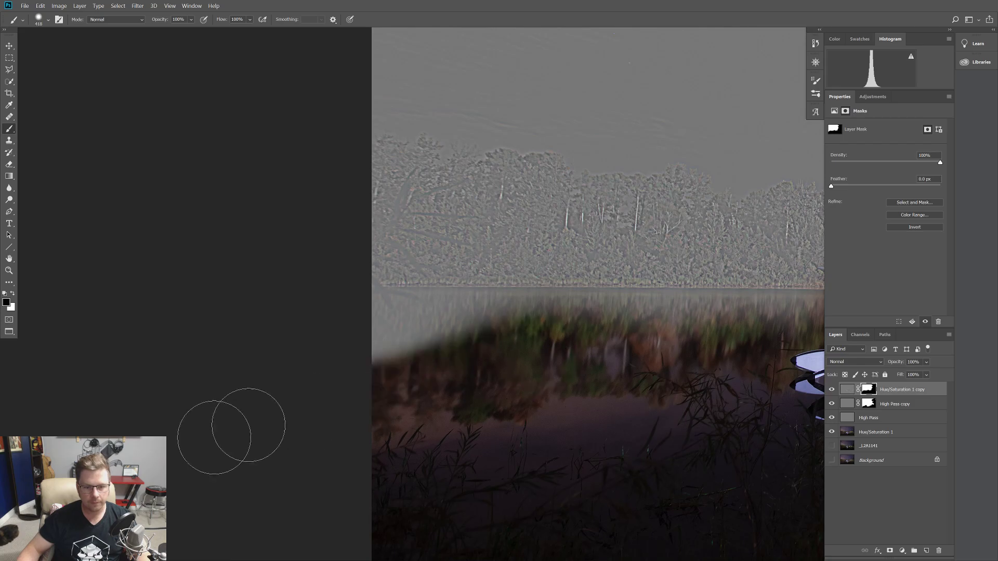
scroll(416, 347, down, 2)
drag(433, 345, 485, 337)
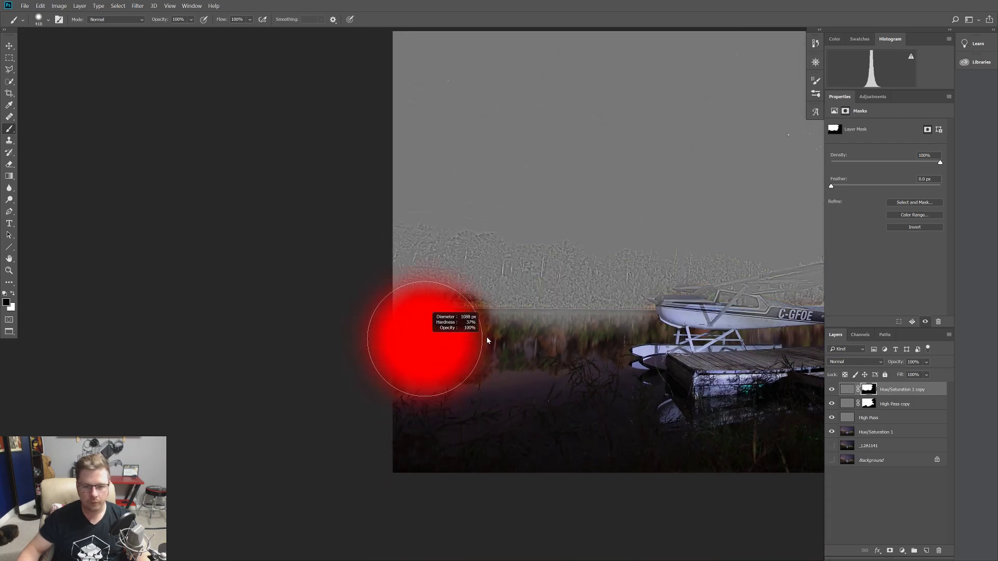
mouse_move(424, 323)
mouse_down()
mouse_move(396, 283)
mouse_move(488, 302)
mouse_move(557, 332)
mouse_move(568, 322)
mouse_move(638, 346)
mouse_up()
mouse_move(478, 423)
mouse_down()
mouse_move(166, 415)
mouse_move(442, 437)
mouse_up()
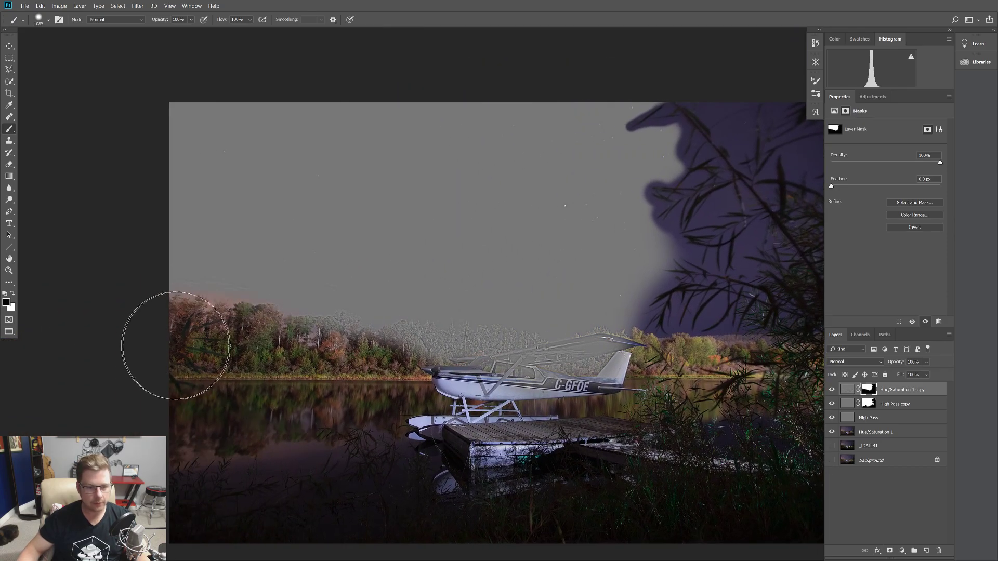
mouse_move(296, 390)
mouse_down()
mouse_move(338, 372)
mouse_move(298, 370)
mouse_move(421, 398)
mouse_move(533, 398)
mouse_move(588, 364)
mouse_move(567, 375)
mouse_move(413, 357)
mouse_move(312, 379)
mouse_up()
Mask out the plane, the remaining treetops and the cloudy left sky, leaving only small patches around its stars
alt+right_click(200, 390)
mouse_move(212, 367)
mouse_down()
mouse_move(170, 315)
mouse_move(129, 206)
mouse_move(145, 75)
mouse_move(266, 55)
mouse_move(372, 59)
mouse_move(296, 70)
mouse_move(397, 72)
mouse_move(403, 80)
mouse_move(388, 98)
mouse_move(421, 266)
mouse_move(406, 297)
mouse_move(287, 324)
mouse_move(375, 318)
mouse_move(416, 201)
mouse_move(408, 292)
mouse_move(402, 219)
mouse_move(476, 238)
mouse_move(451, 292)
mouse_up()
scroll(312, 134, up, 5)
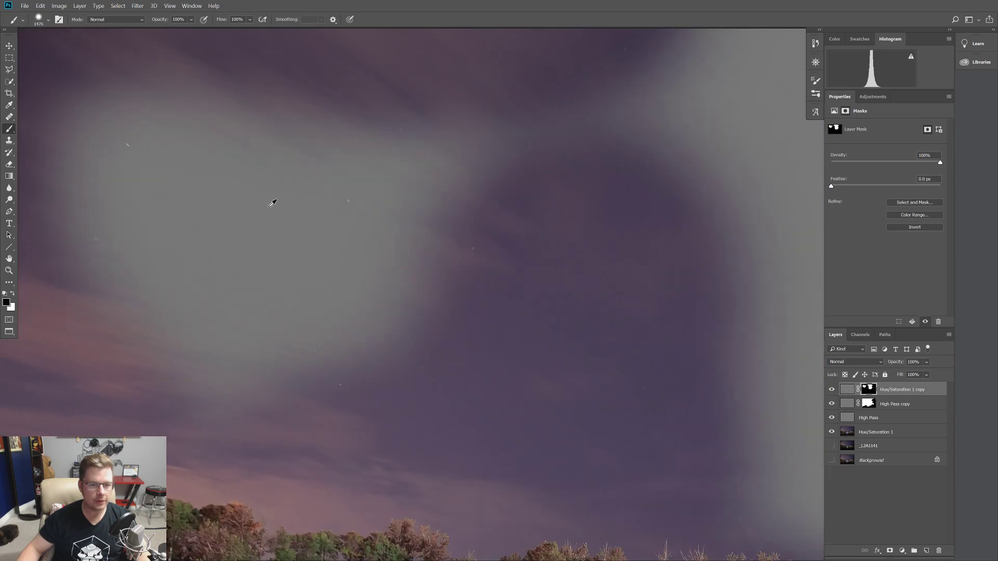
mouse_move(385, 358)
mouse_down()
mouse_move(194, 354)
mouse_move(127, 373)
mouse_move(274, 415)
mouse_move(223, 329)
mouse_move(226, 387)
mouse_move(305, 283)
mouse_move(367, 301)
mouse_move(415, 290)
mouse_move(94, 379)
mouse_move(138, 232)
mouse_move(54, 180)
mouse_move(111, 40)
mouse_move(172, 212)
mouse_move(289, 139)
mouse_move(294, 159)
mouse_move(437, 234)
mouse_up()
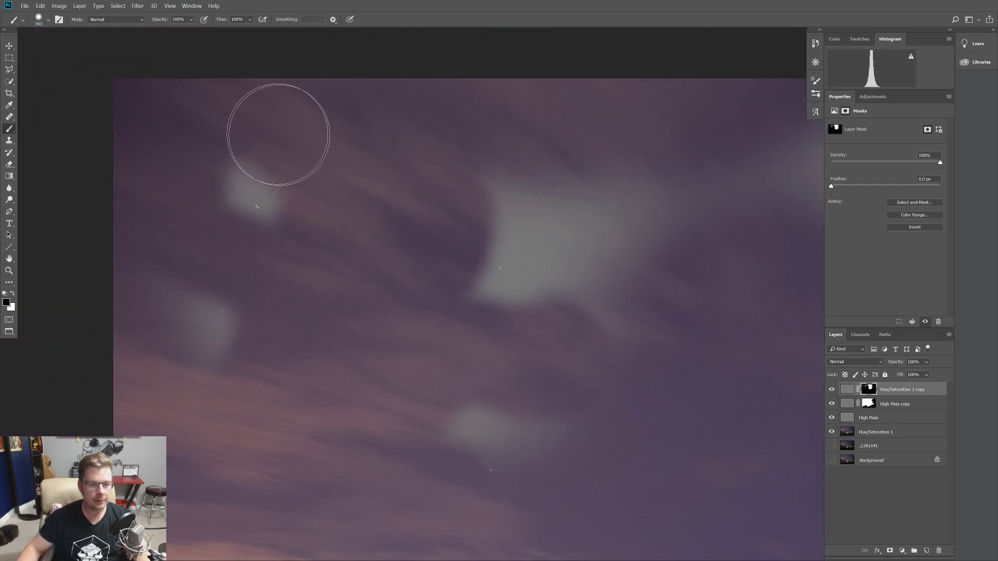
mouse_move(235, 259)
mouse_down()
mouse_move(322, 214)
mouse_move(263, 139)
mouse_move(204, 160)
mouse_move(214, 153)
mouse_up()
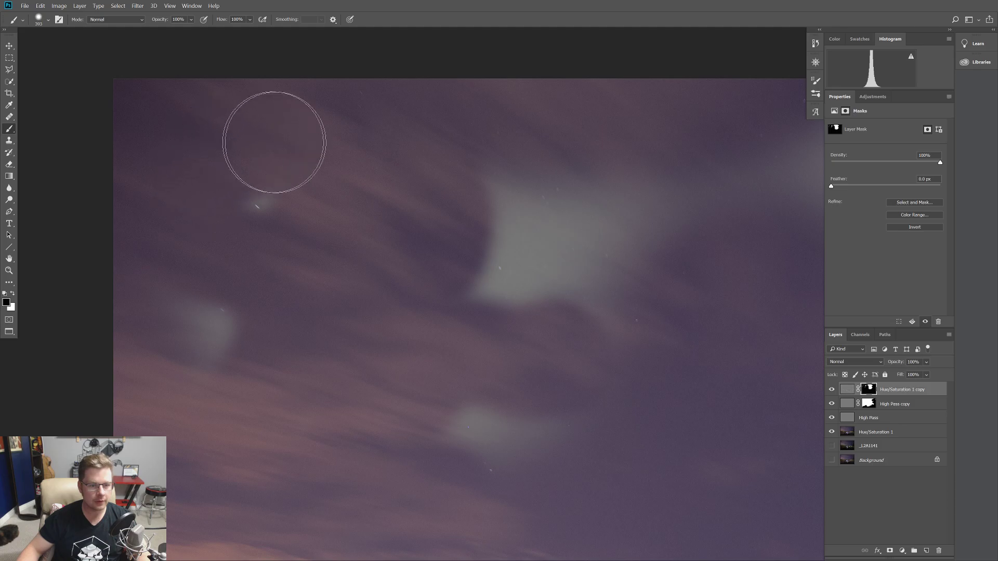
mouse_move(139, 350)
mouse_down()
mouse_move(225, 379)
mouse_move(459, 386)
mouse_move(469, 336)
mouse_move(562, 329)
mouse_move(547, 400)
mouse_move(512, 361)
mouse_move(477, 392)
mouse_move(492, 396)
mouse_up()
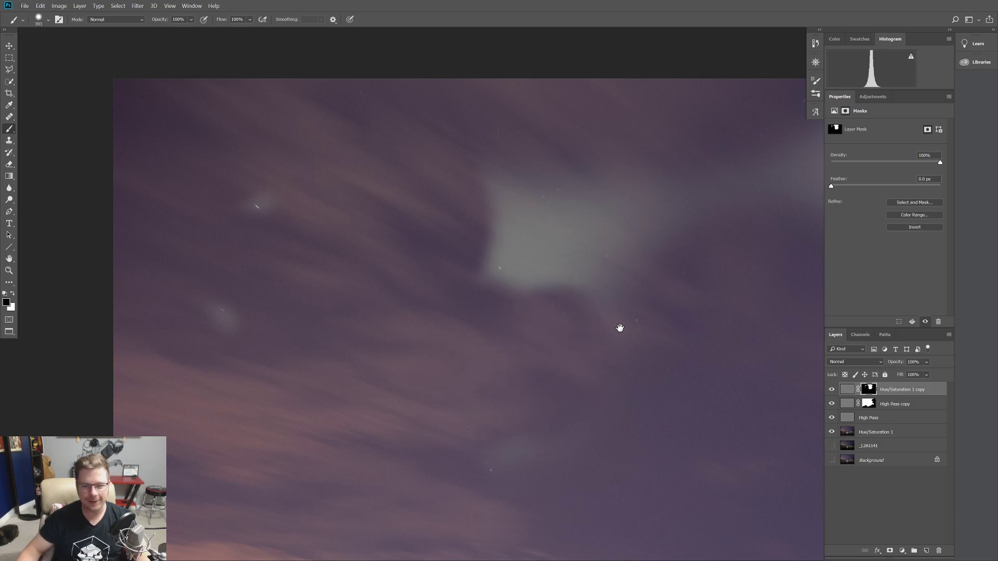
Mask out the leftover gray patches between the left sky's stars with a smaller brush of about 218 px
drag(620, 327, 395, 406)
drag(463, 314, 398, 325)
mouse_move(241, 308)
mouse_down()
mouse_move(282, 318)
mouse_move(272, 294)
mouse_move(288, 283)
mouse_move(301, 300)
mouse_move(357, 274)
mouse_move(369, 291)
mouse_move(388, 281)
mouse_move(396, 319)
mouse_move(353, 320)
mouse_move(364, 372)
mouse_move(324, 354)
mouse_move(328, 296)
mouse_move(288, 328)
mouse_up()
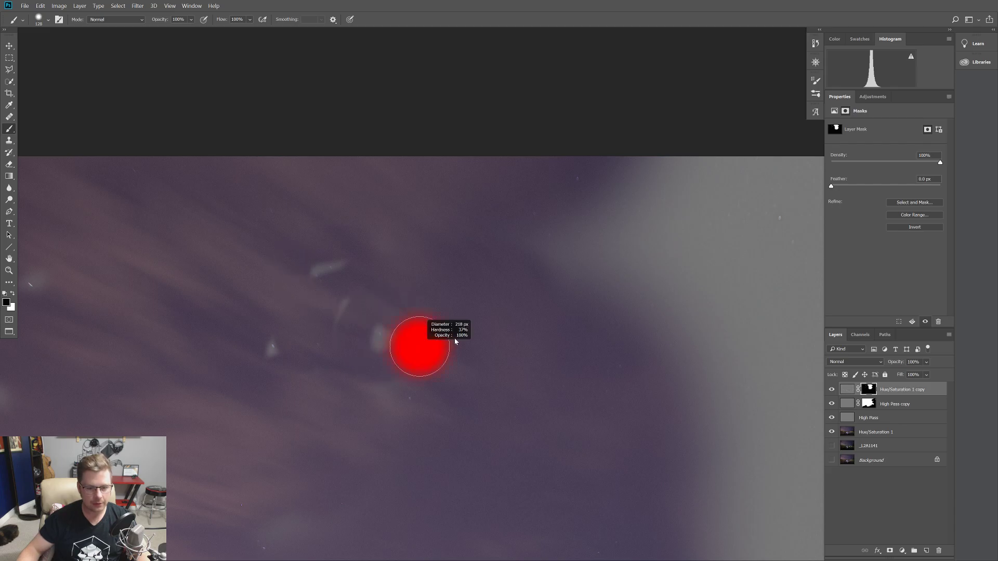
mouse_move(408, 397)
mouse_down()
mouse_move(242, 295)
mouse_move(369, 339)
mouse_move(393, 361)
mouse_move(340, 294)
mouse_up()
key(ctrl+0)
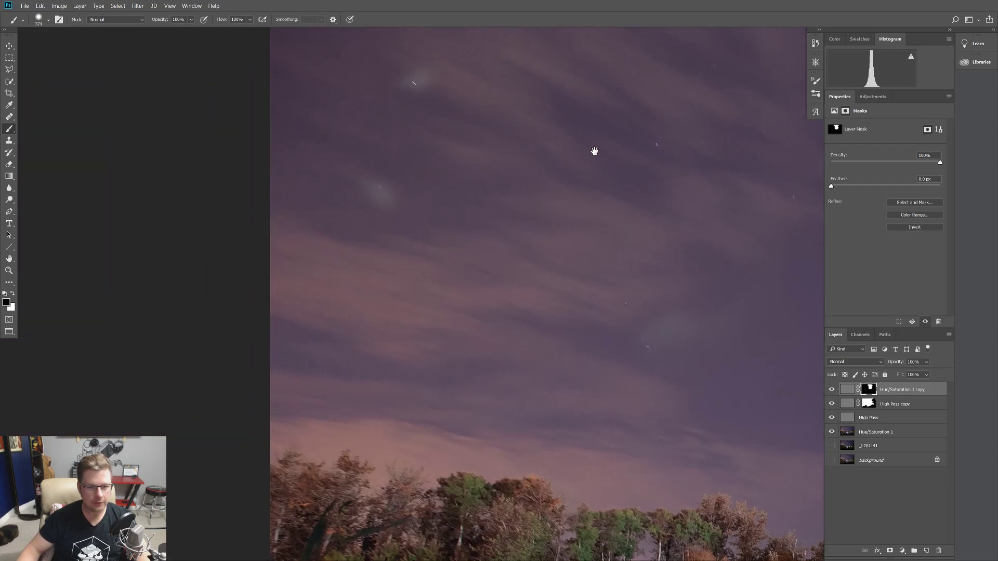
scroll(377, 193, up, 2)
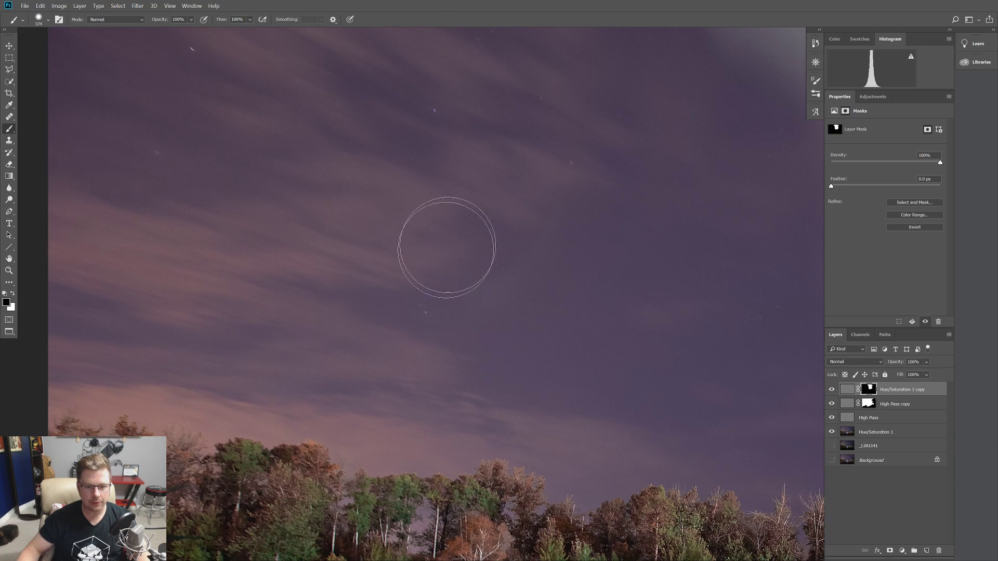
scroll(285, 319, up, 3)
mouse_move(285, 318)
mouse_down()
mouse_move(289, 374)
mouse_move(225, 356)
mouse_move(263, 390)
mouse_up()
Trim the unmasked central sky area with black along the branches, the photo's top edge and its left side
scroll(229, 348, down, 3)
scroll(291, 406, up, 2)
mouse_move(322, 419)
mouse_down()
mouse_move(367, 479)
mouse_move(468, 546)
mouse_move(357, 439)
mouse_move(262, 200)
mouse_move(308, 161)
mouse_move(301, 185)
mouse_move(390, 281)
mouse_move(369, 393)
mouse_move(345, 429)
mouse_move(305, 355)
mouse_move(357, 401)
mouse_move(415, 535)
mouse_move(458, 546)
mouse_up()
mouse_move(538, 491)
mouse_down()
mouse_move(231, 358)
mouse_move(223, 419)
mouse_move(312, 416)
mouse_move(409, 359)
mouse_move(390, 194)
mouse_move(413, 195)
mouse_move(541, 335)
mouse_up()
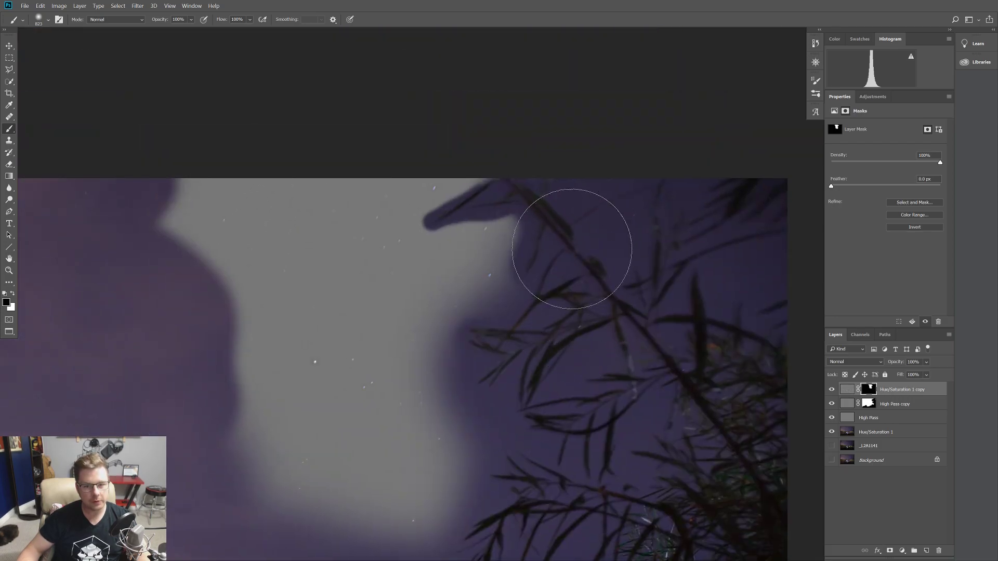
click(312, 151)
drag(268, 142, 366, 122)
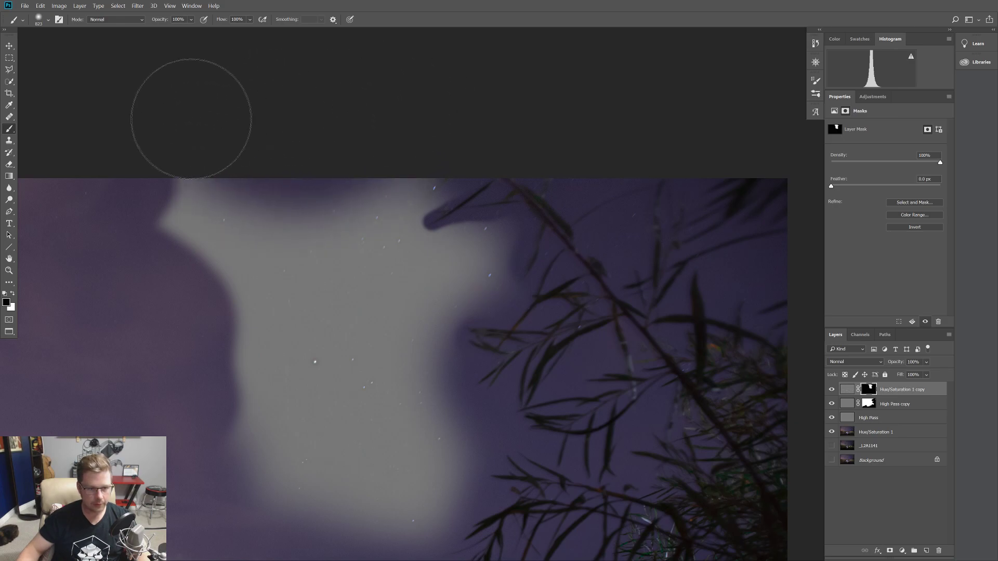
mouse_move(154, 323)
mouse_down()
mouse_move(188, 303)
mouse_move(191, 346)
mouse_up()
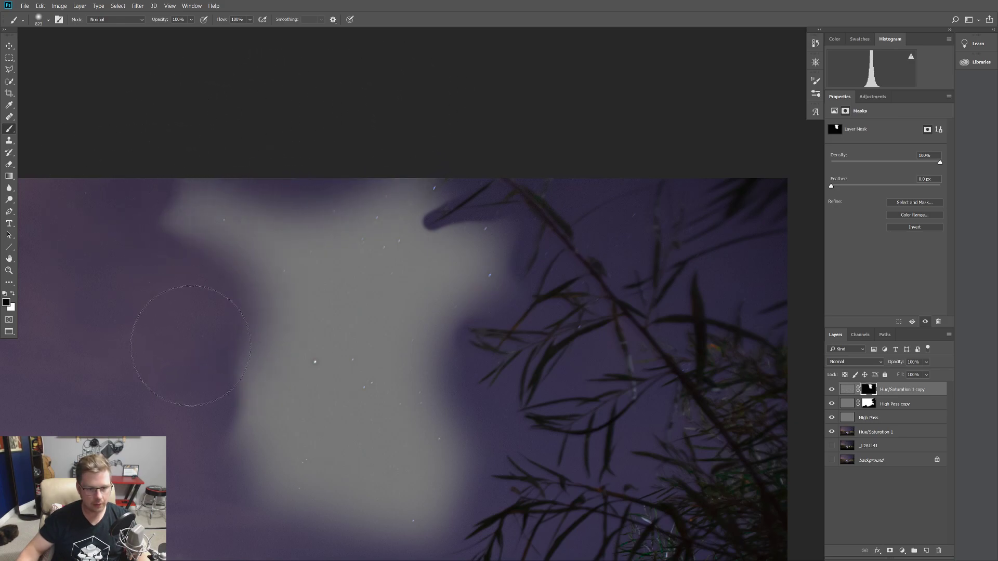
mouse_move(236, 388)
mouse_down()
mouse_move(260, 387)
mouse_move(116, 389)
mouse_move(274, 401)
mouse_move(306, 416)
mouse_move(251, 414)
mouse_move(278, 428)
mouse_up()
Mask out the starless gaps inside the central sky area with a smaller brush, keeping the stars unmasked
mouse_move(348, 474)
mouse_down()
mouse_move(343, 502)
mouse_move(321, 533)
mouse_move(332, 478)
mouse_up()
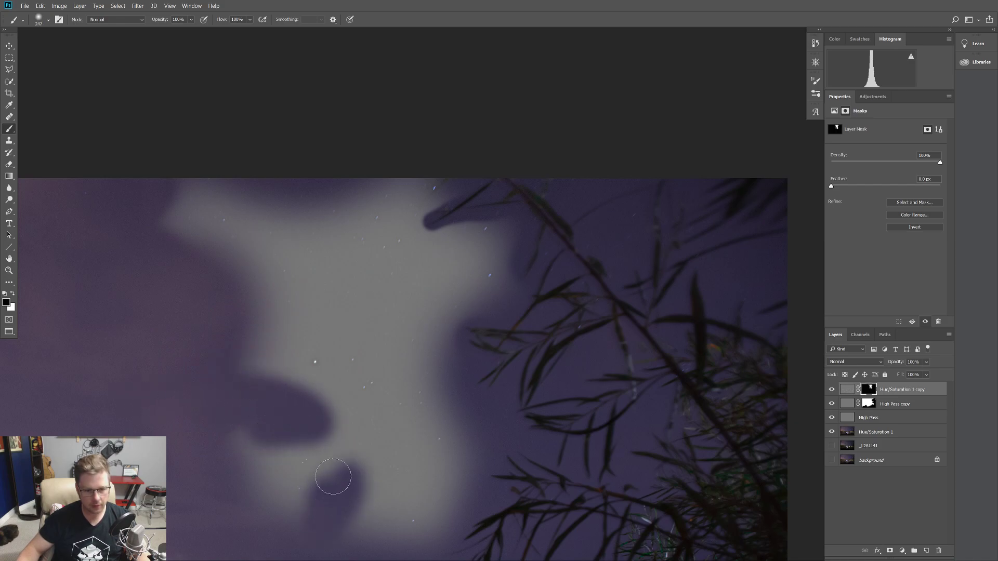
mouse_move(262, 333)
mouse_down()
mouse_move(319, 326)
mouse_move(328, 311)
mouse_move(342, 331)
mouse_move(368, 339)
mouse_up()
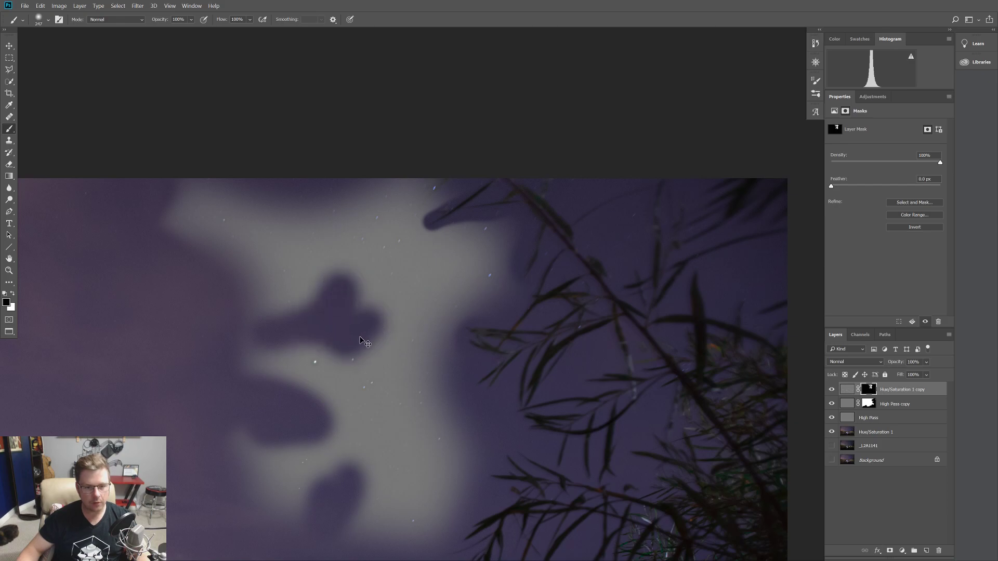
mouse_move(300, 330)
mouse_down()
mouse_move(334, 340)
mouse_move(370, 315)
mouse_up()
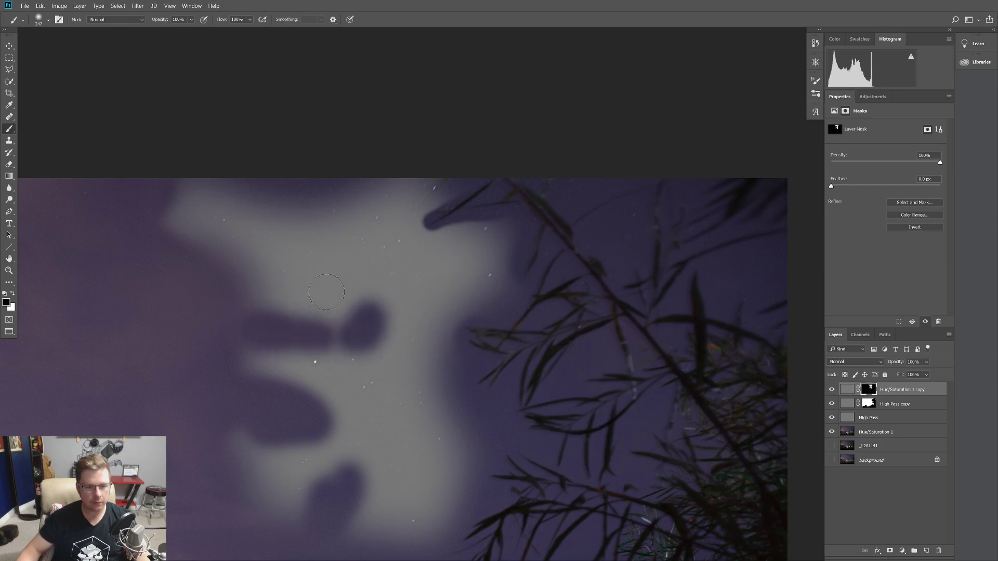
click(307, 281)
click(347, 252)
click(442, 268)
click(421, 297)
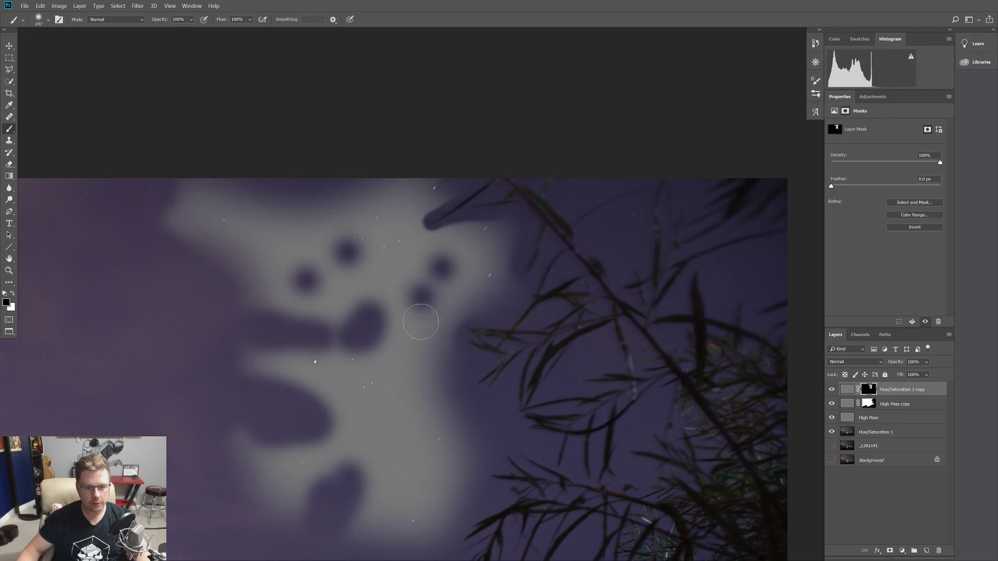
click(404, 373)
scroll(401, 457, down, 6)
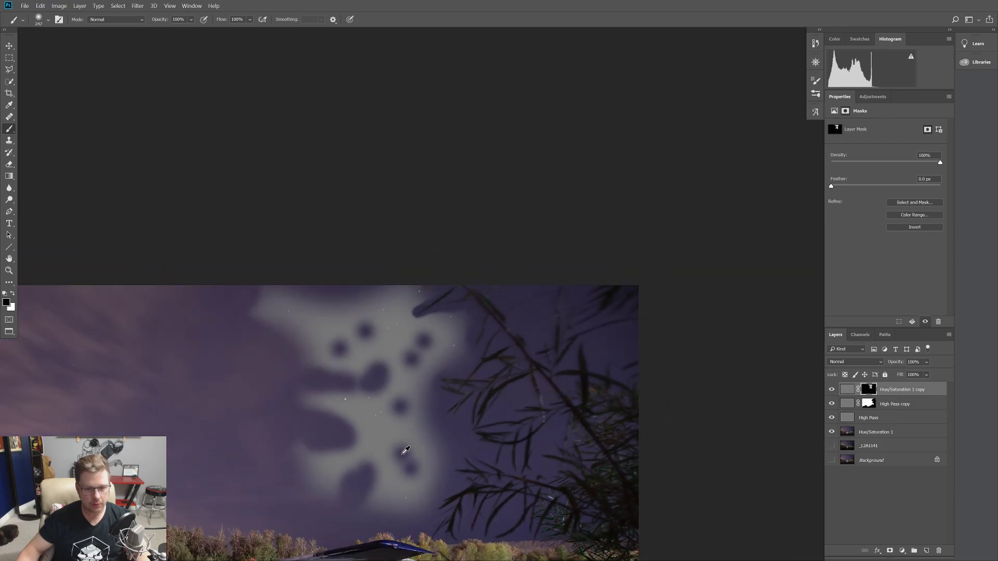
scroll(403, 523, up, 4)
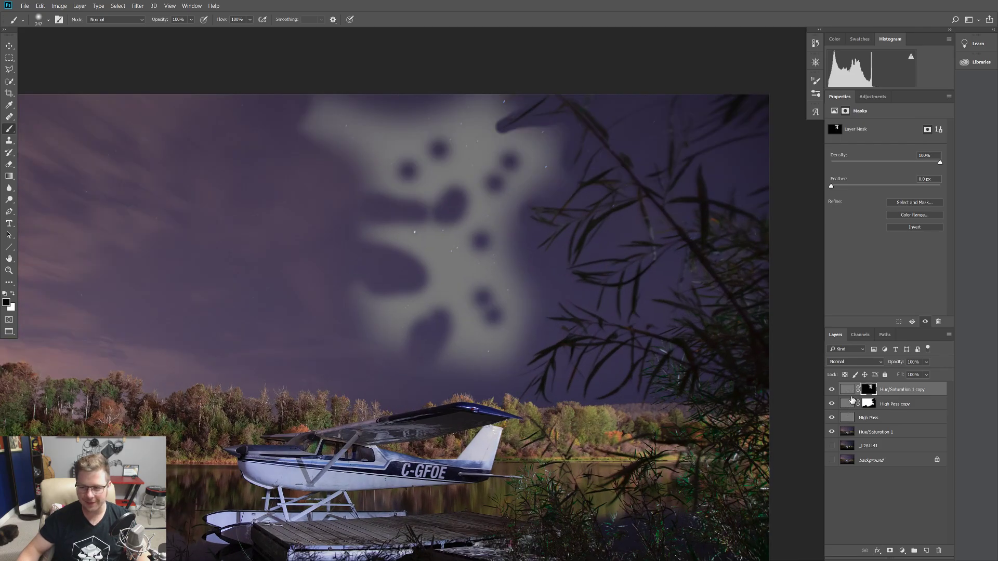
Set the star layer Hue/Saturation 1 copy to Linear Light blending and inspect the sharpened stars in the sky
click(855, 362)
click(837, 288)
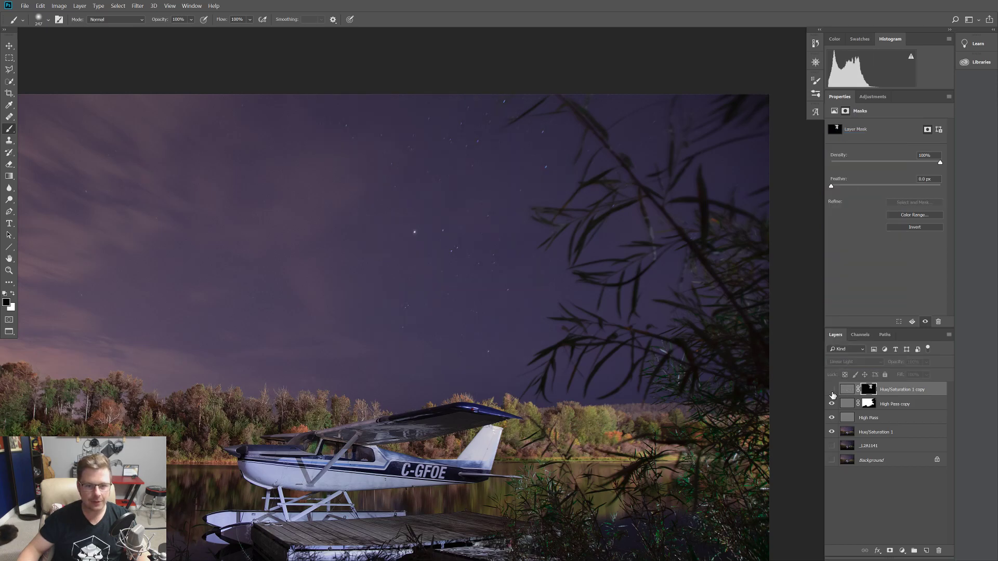
scroll(530, 224, up, 2)
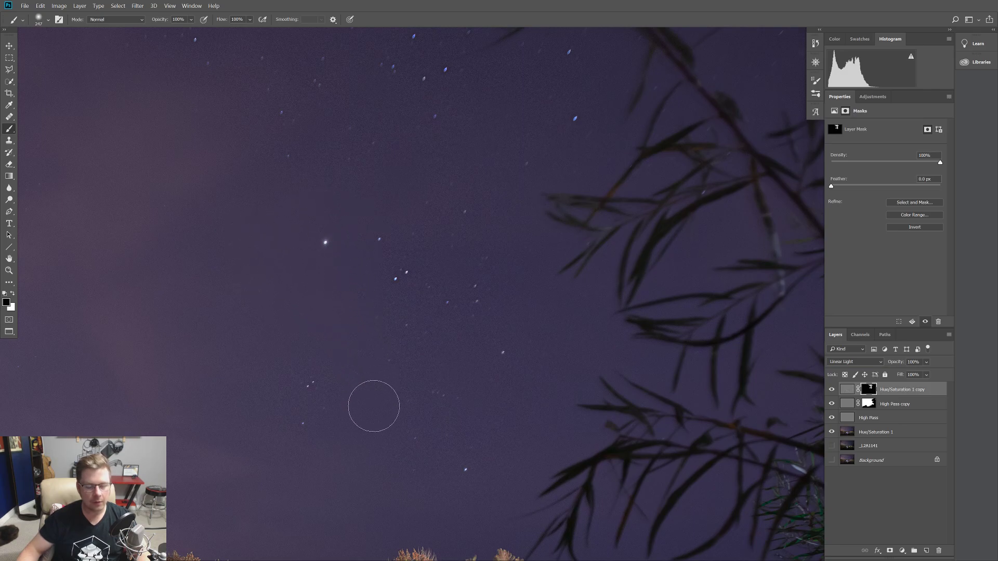
scroll(522, 424, down, 3)
scroll(521, 431, down, 2)
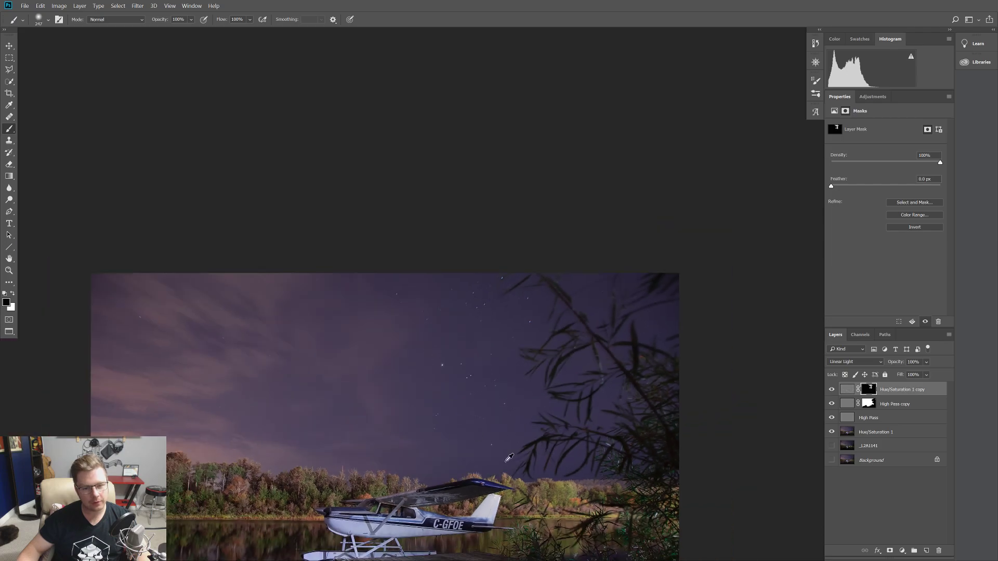
Delete the star layer Hue/Saturation 1 copy, comparing the stars up close with and without it
key(Delete)
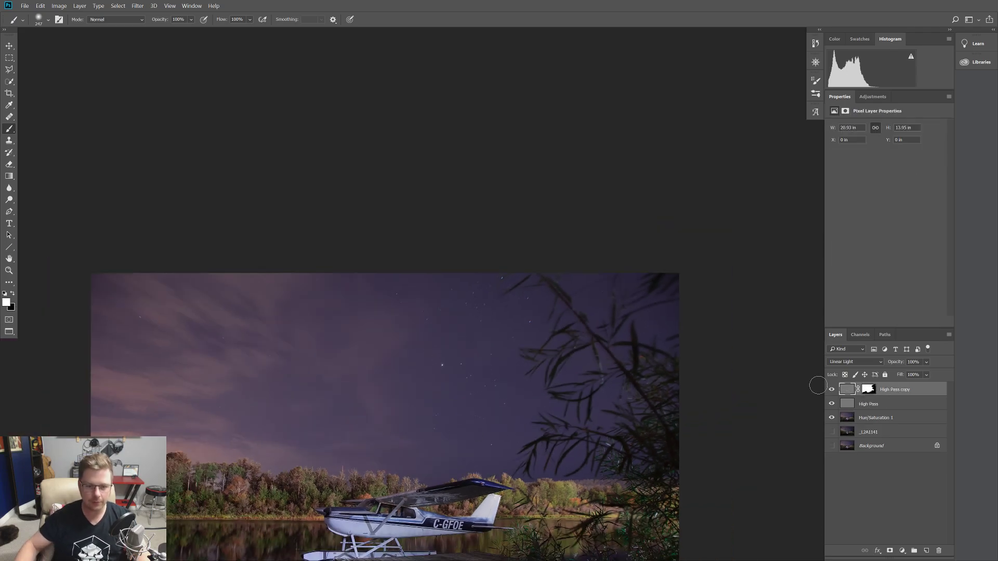
key(ctrl+z)
scroll(472, 411, up, 2)
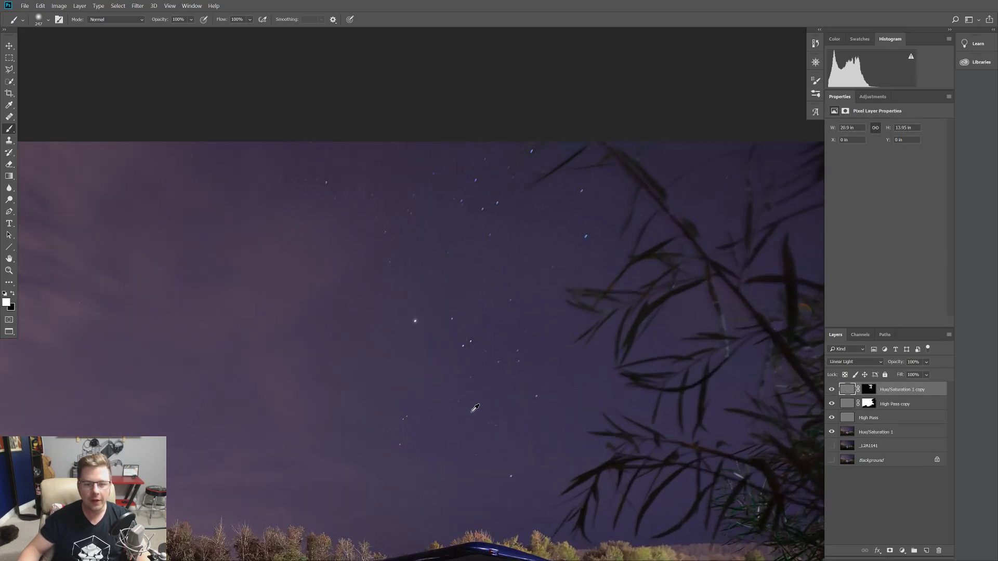
scroll(470, 292, up, 1)
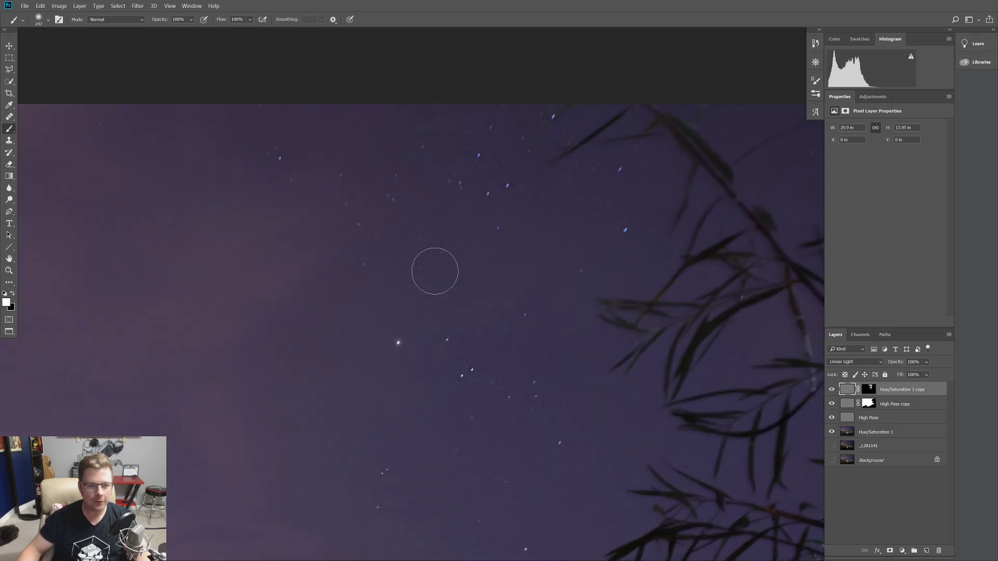
key(ctrl+shift+z)
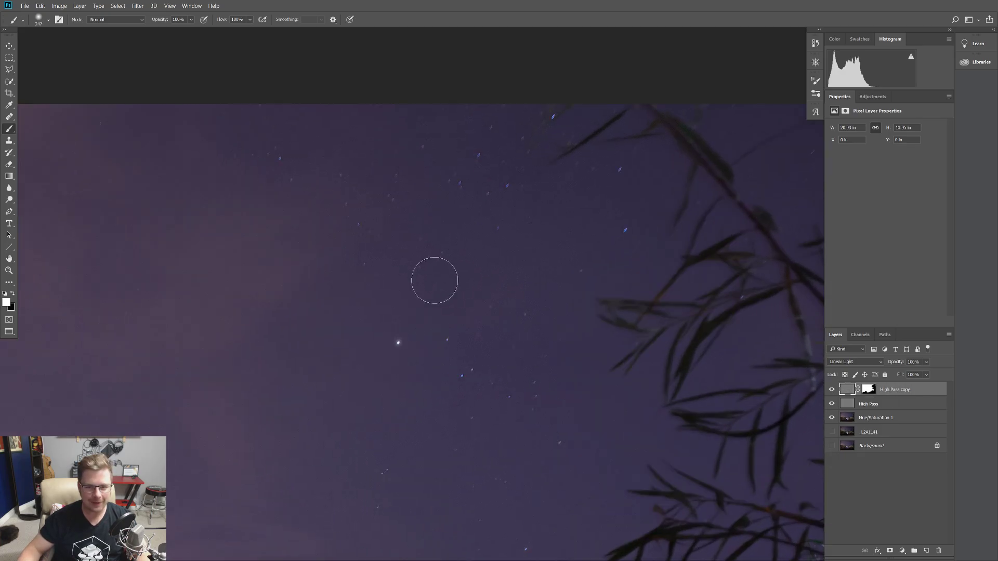
scroll(435, 281, down, 4)
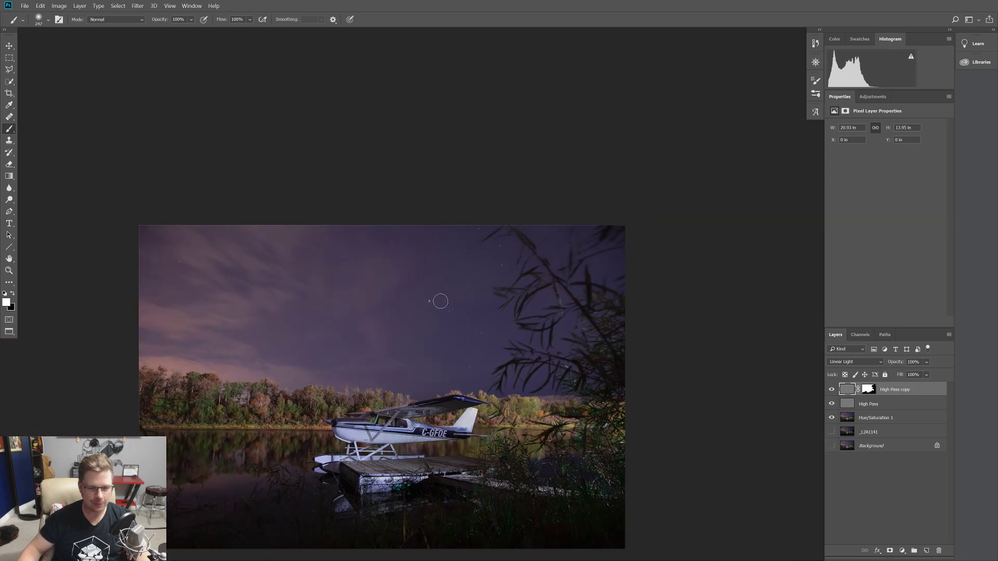
Toggle the layers' visibility to compare the photo before and after the edits
drag(468, 404, 530, 323)
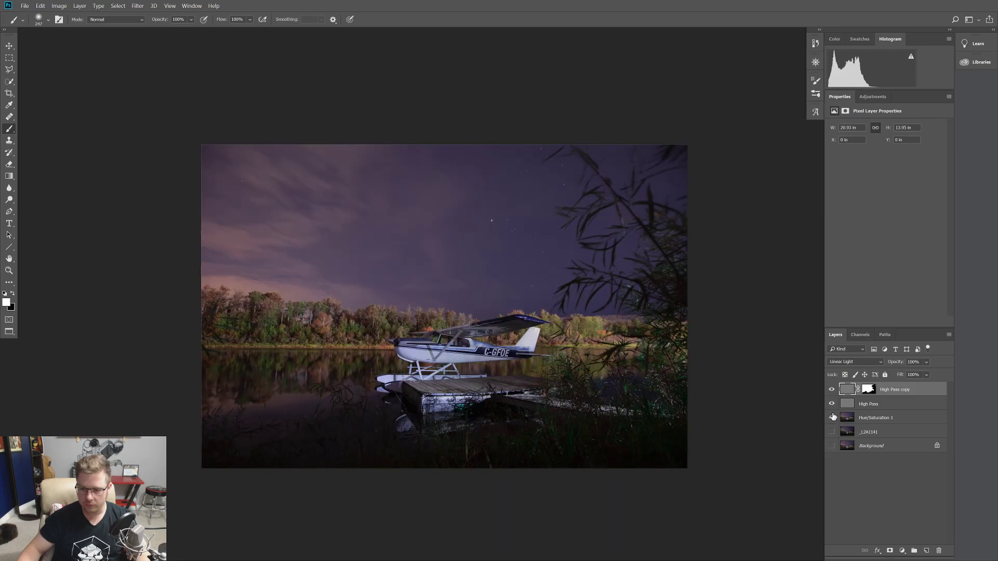
click(832, 433)
click(832, 434)
double_click(832, 433)
double_click(833, 433)
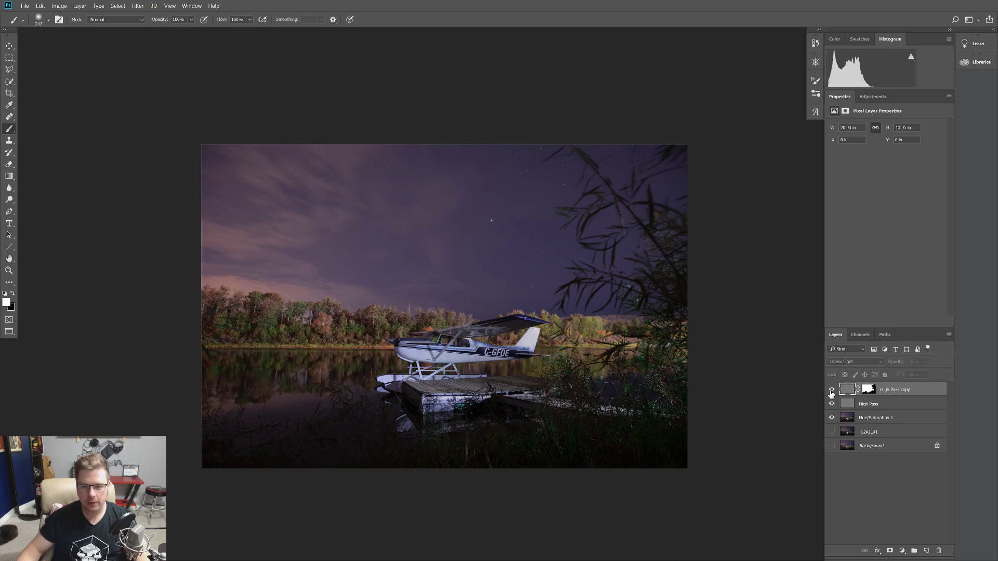
Merge both High Pass layers and Hue/Saturation 1 into a layer named Background, and rename the _L2A1141 layer to Original
shift+click(894, 418)
right_click(894, 418)
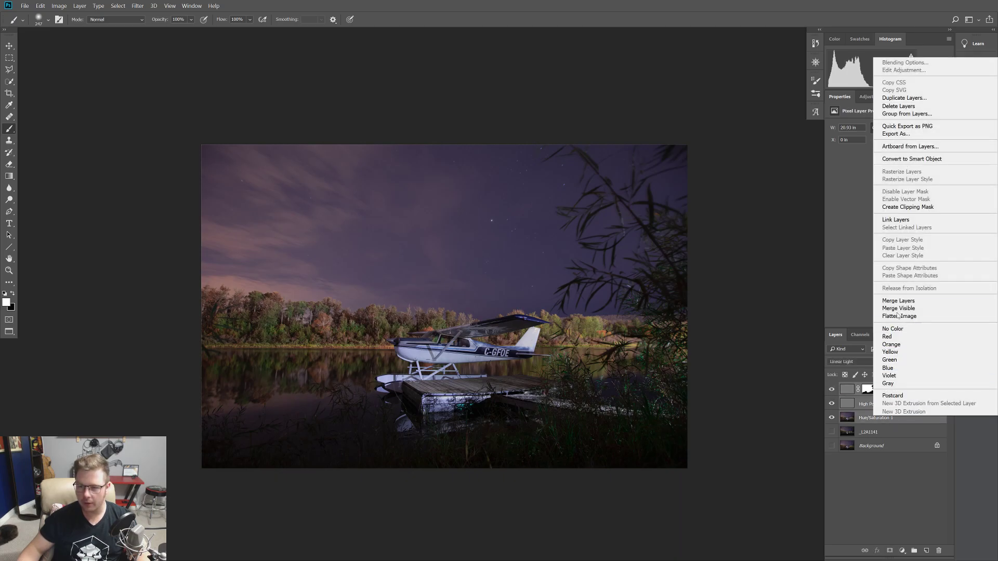
click(904, 301)
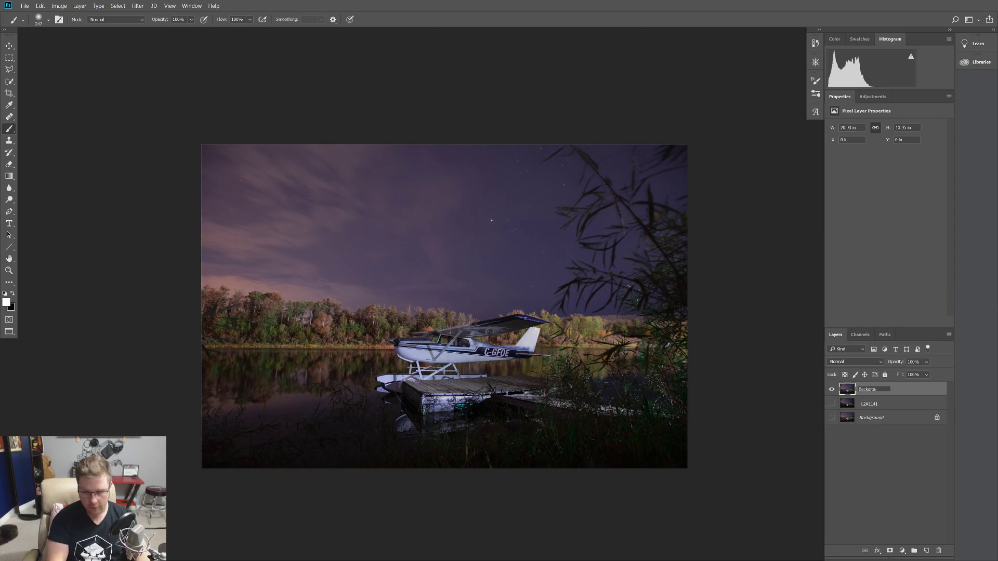
click(873, 405)
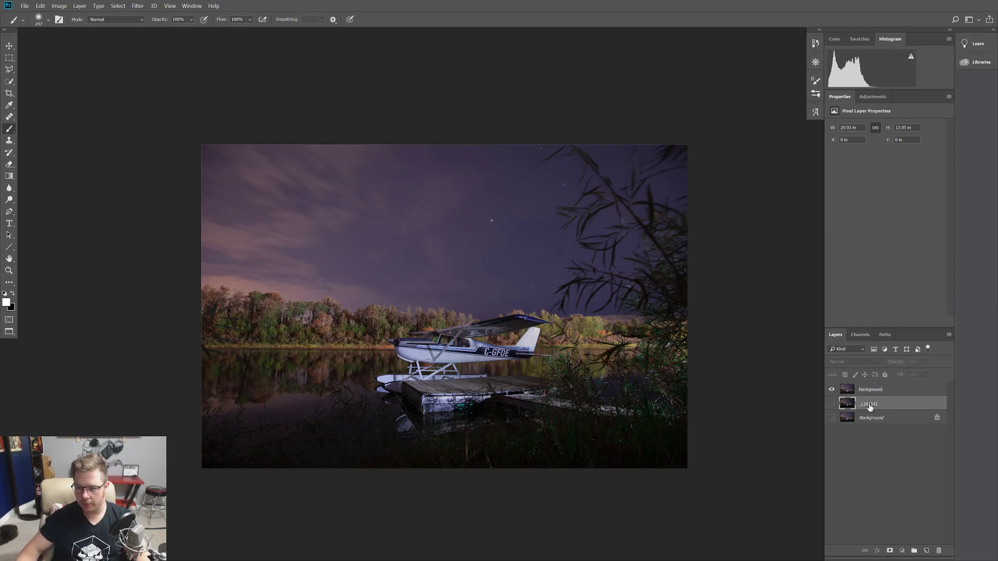
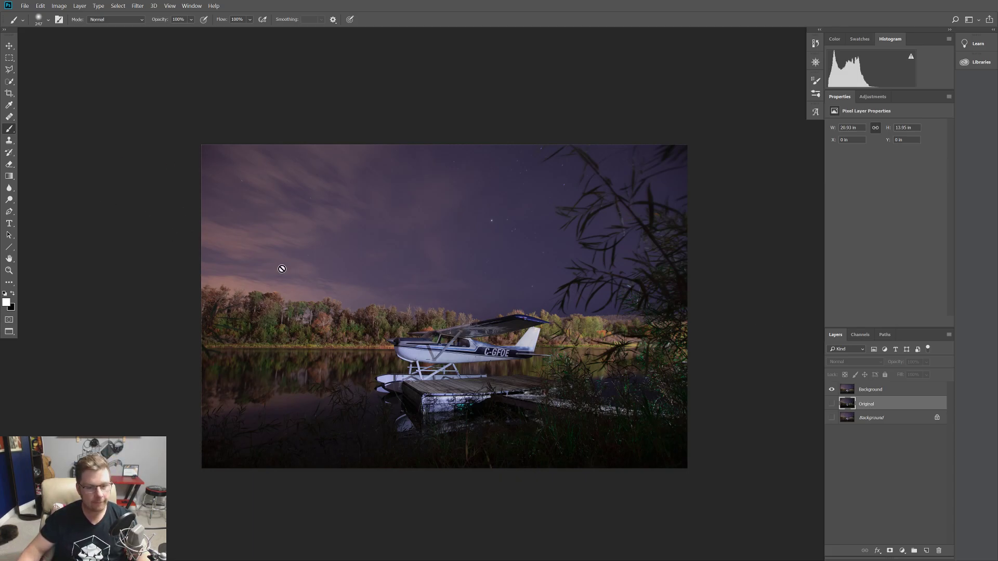
Add a Curves adjustment above the merged Background layer, brightening the RGB curve with a point at input 57, output 115
click(903, 550)
click(912, 435)
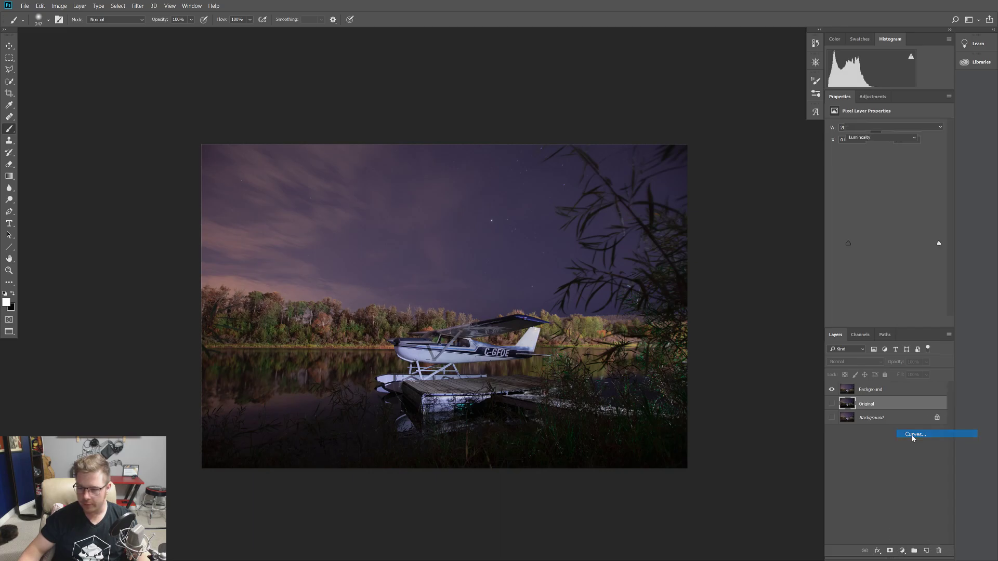
drag(887, 192, 875, 182)
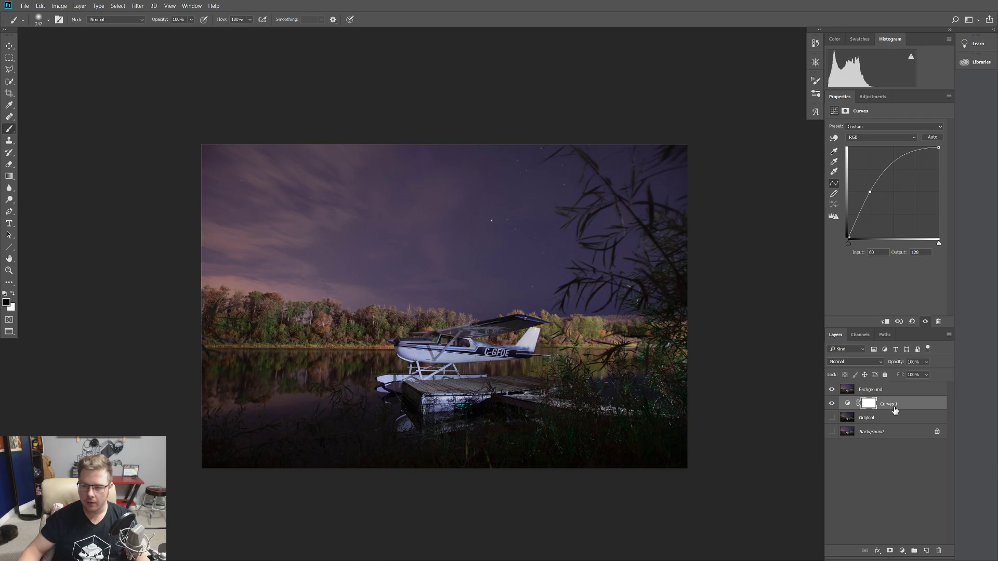
drag(894, 411, 893, 388)
drag(874, 181, 877, 189)
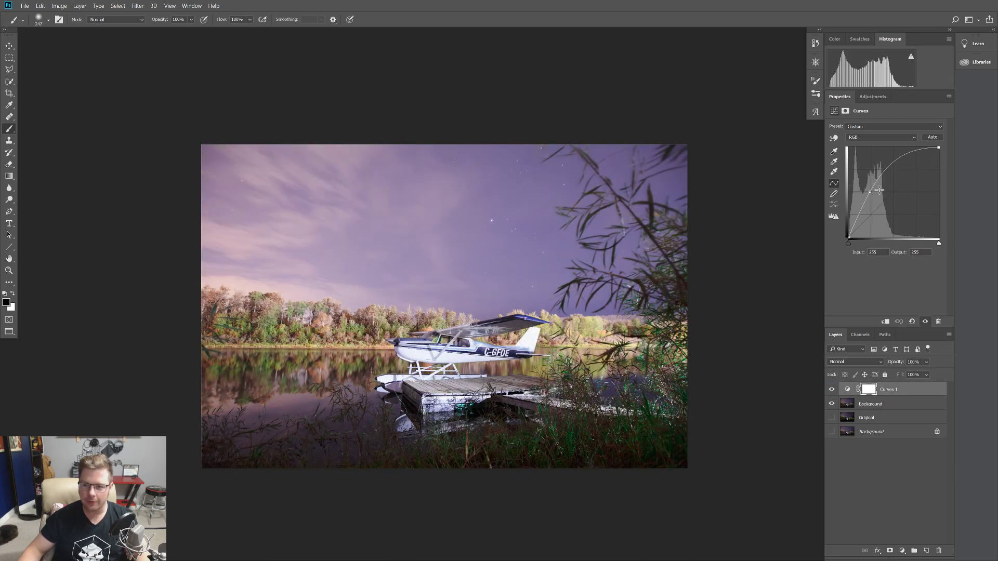
drag(865, 188, 869, 199)
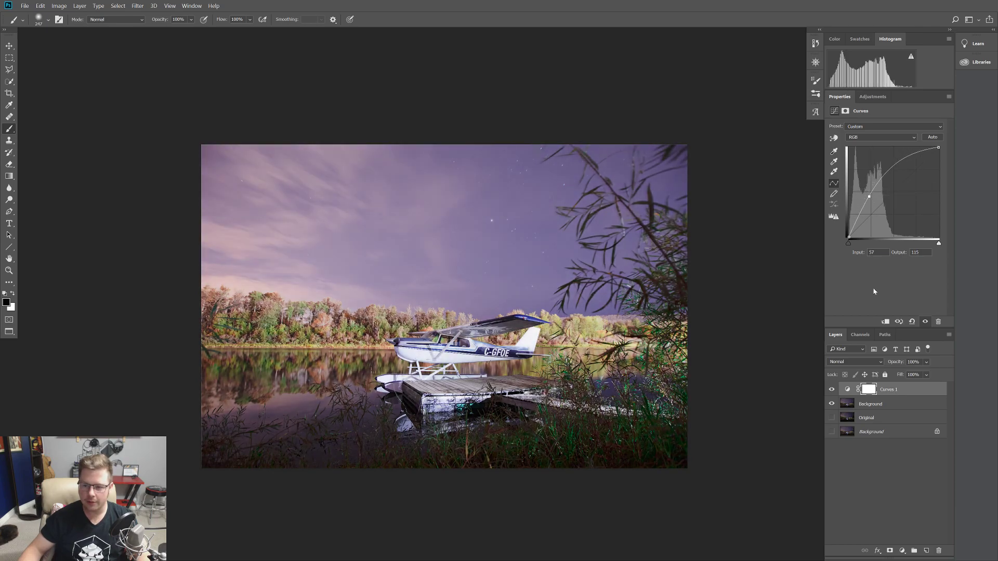
Invert the Curves mask to black and set up a white brush with 33% flow
click(869, 390)
key(ctrl+i)
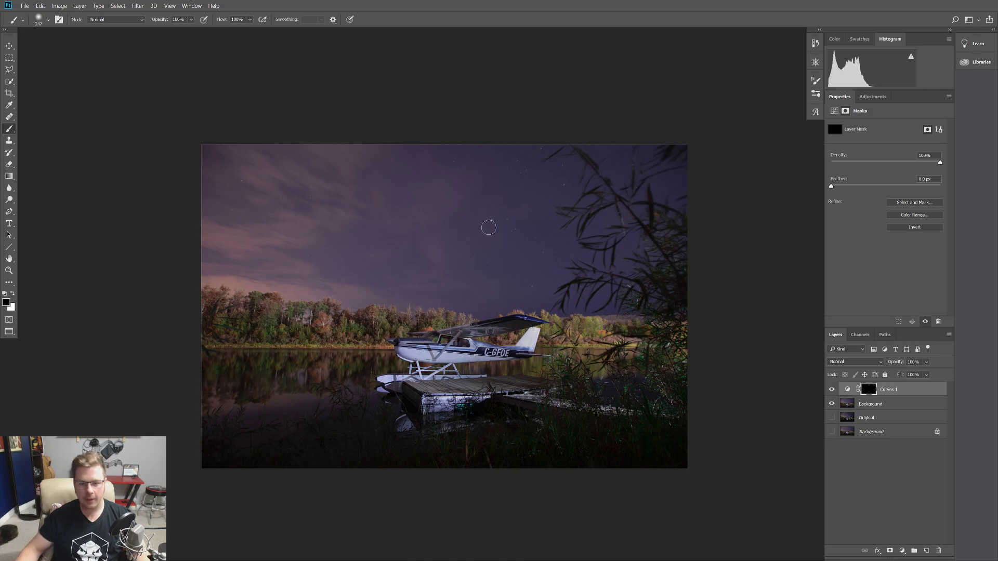
key(x)
click(237, 19)
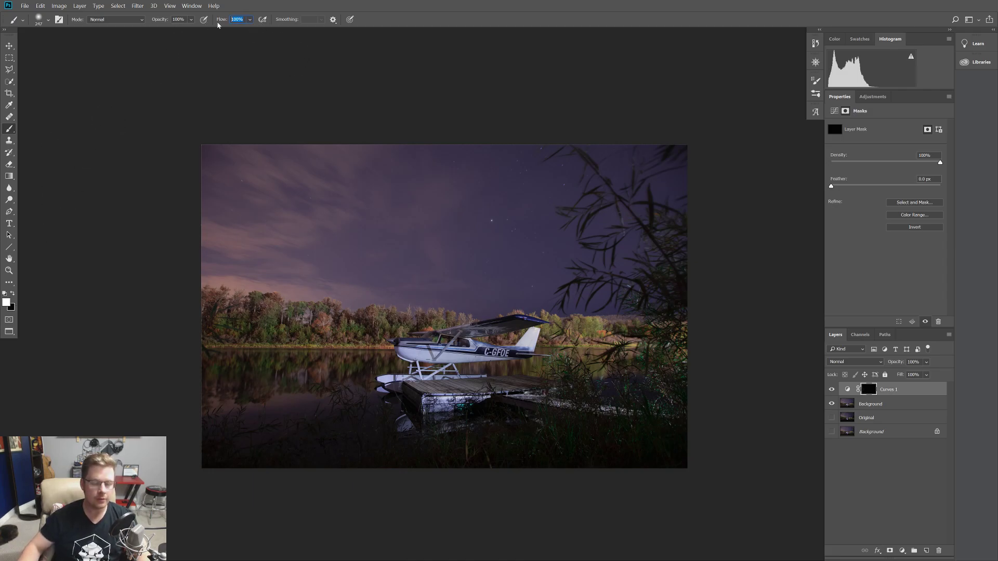
text(33)
key(Return)
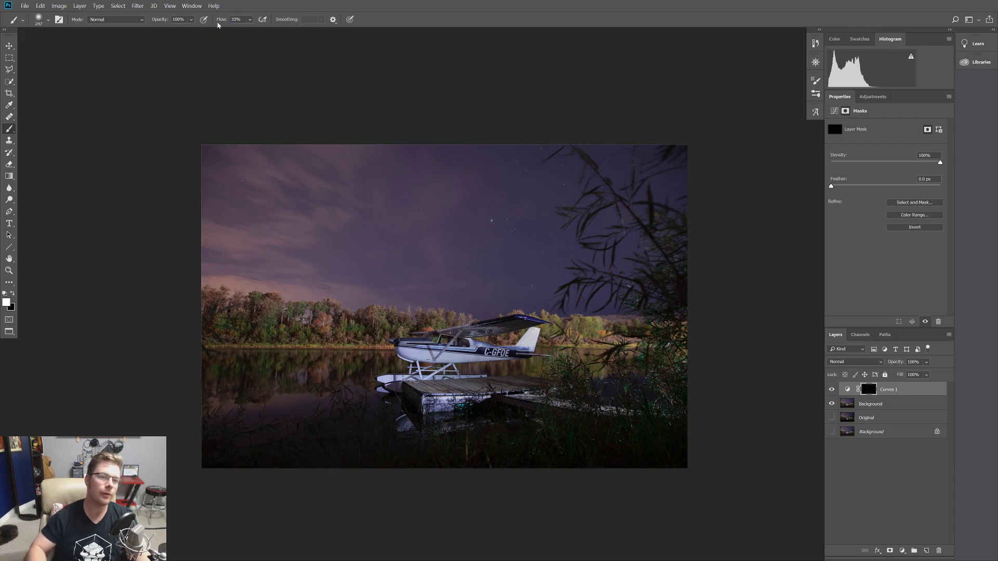
Brighten the brightest star and its close neighbours by painting white on the Curves mask with a brush of about 17 px
scroll(509, 208, up, 5)
scroll(459, 251, up, 3)
mouse_move(372, 376)
mouse_down()
mouse_move(395, 377)
mouse_move(204, 383)
mouse_up()
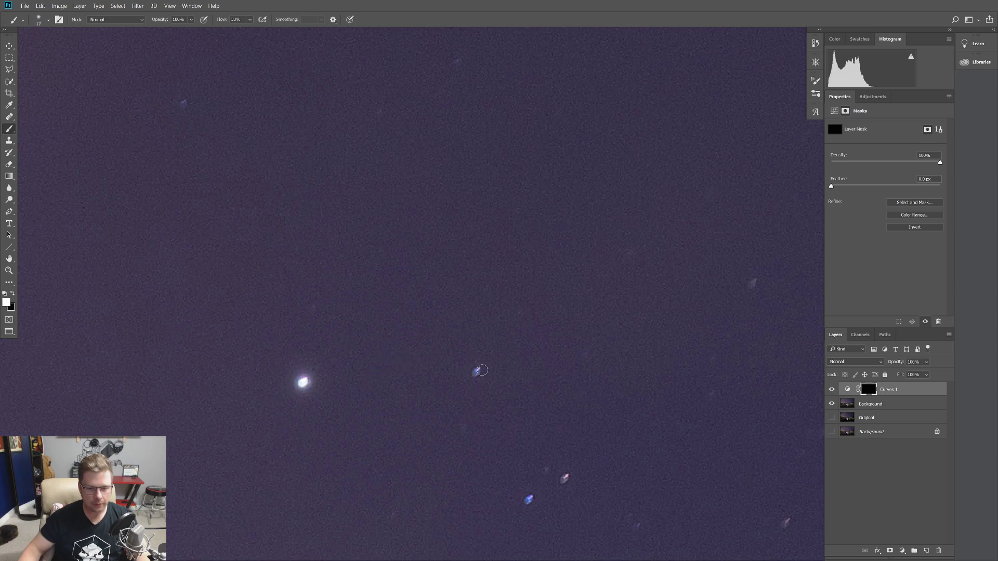
scroll(507, 411, down, 2)
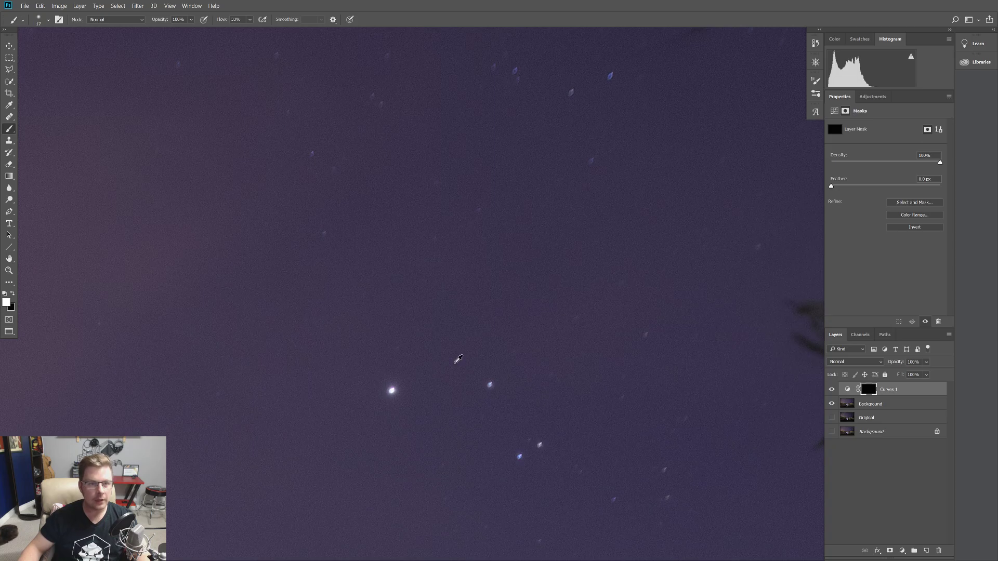
scroll(457, 359, down, 1)
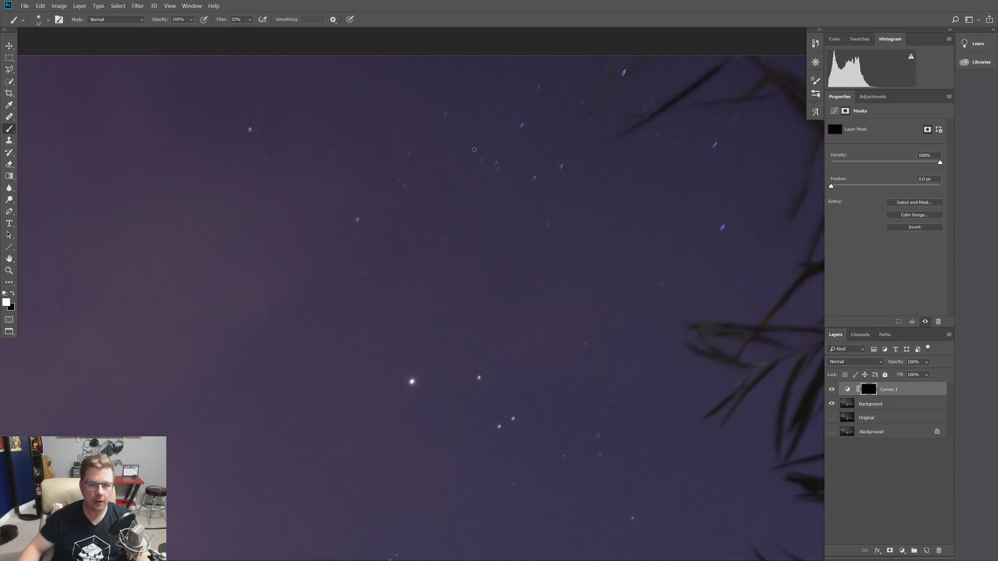
Paint white on the Curves mask over stars near the branches and above the plane's wing, using a brush of about 20 px
alt+right_click(551, 179)
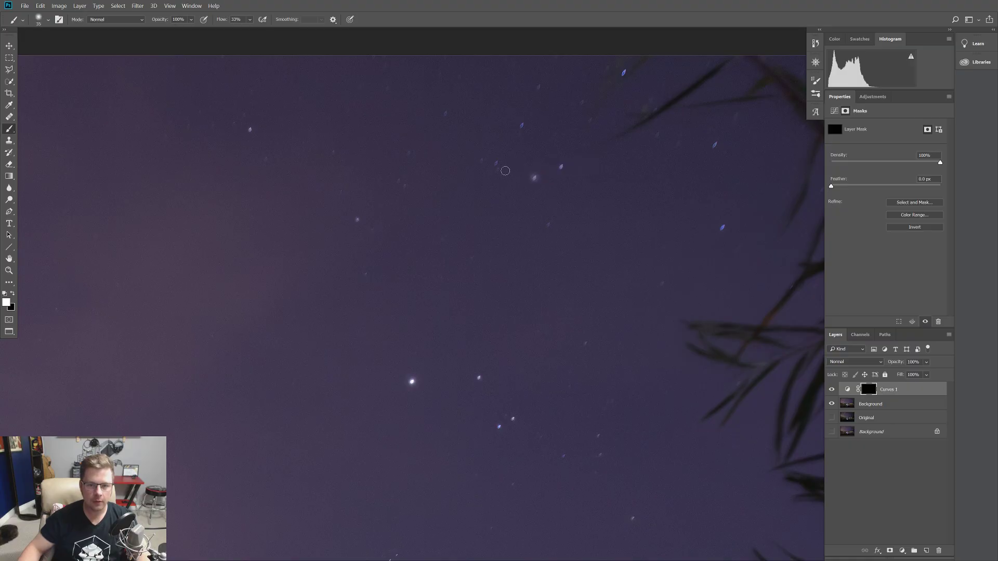
alt+right_click(526, 180)
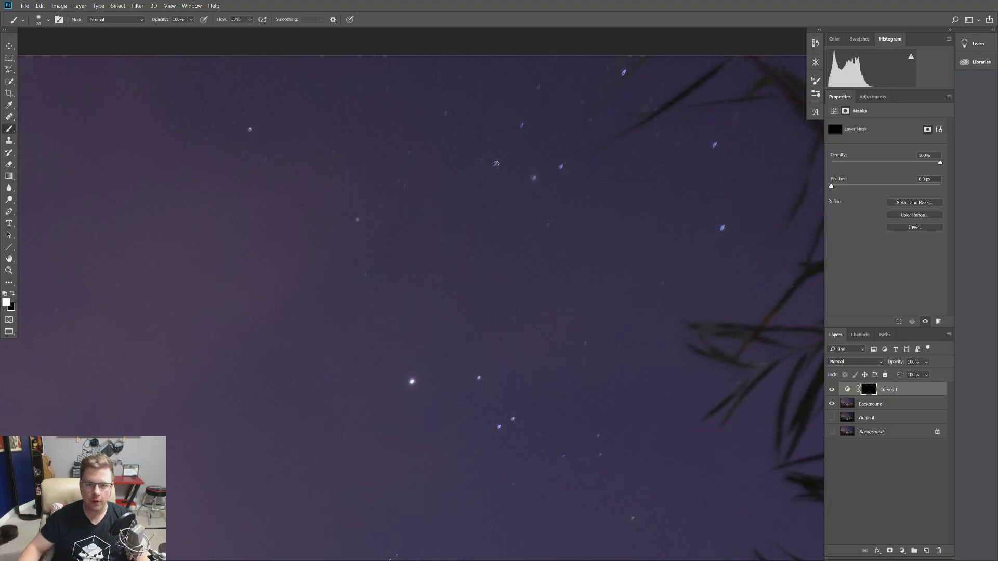
scroll(506, 204, down, 4)
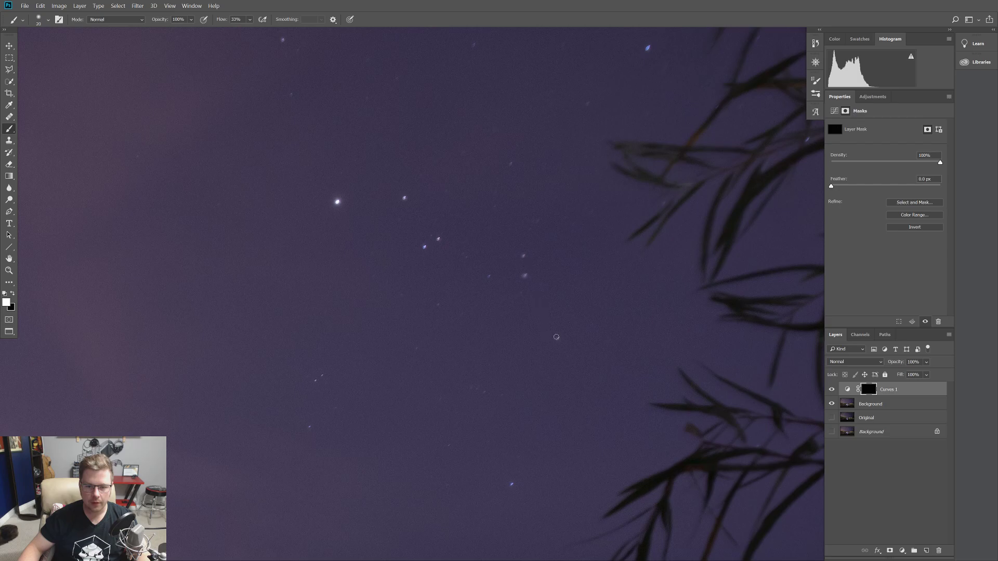
scroll(558, 337, down, 3)
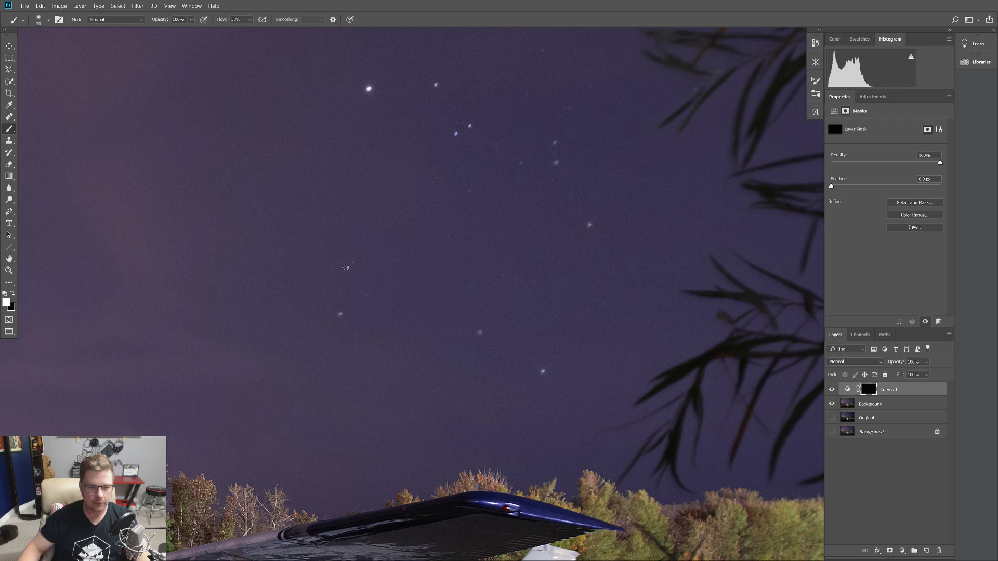
Brighten the fainter stars around the brightest one and up to the photo's top edge by painting white on the mask
drag(418, 121, 501, 300)
drag(614, 227, 556, 318)
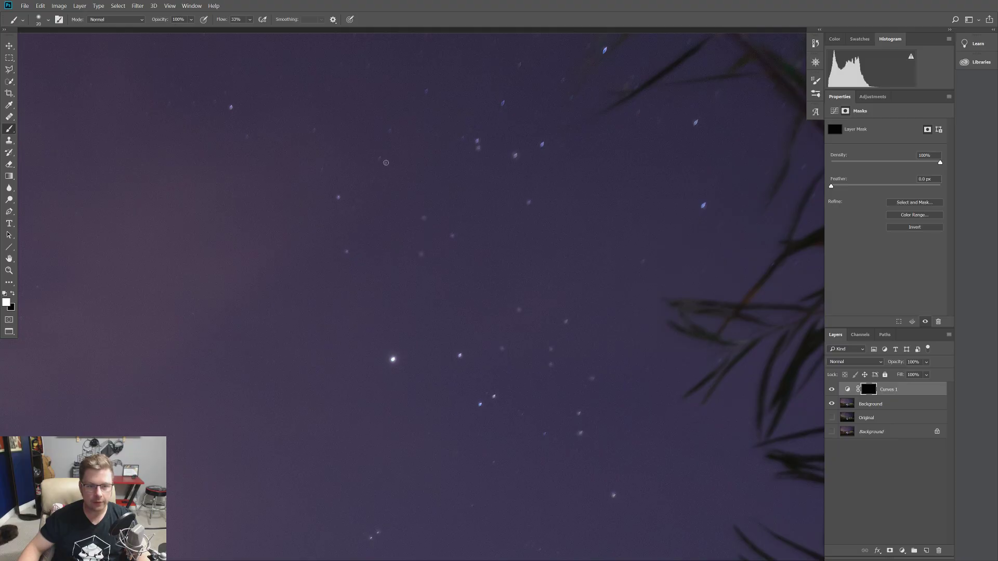
scroll(392, 129, up, 3)
scroll(392, 129, left, 2)
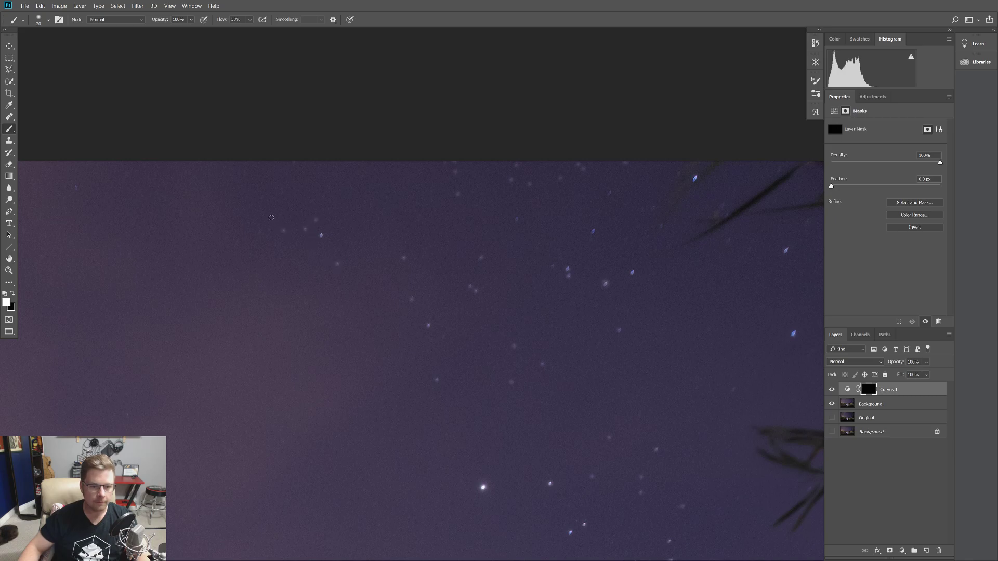
Brighten the scattered stars in the cloudy left sky by painting white over them on the Curves mask
scroll(524, 452, down, 5)
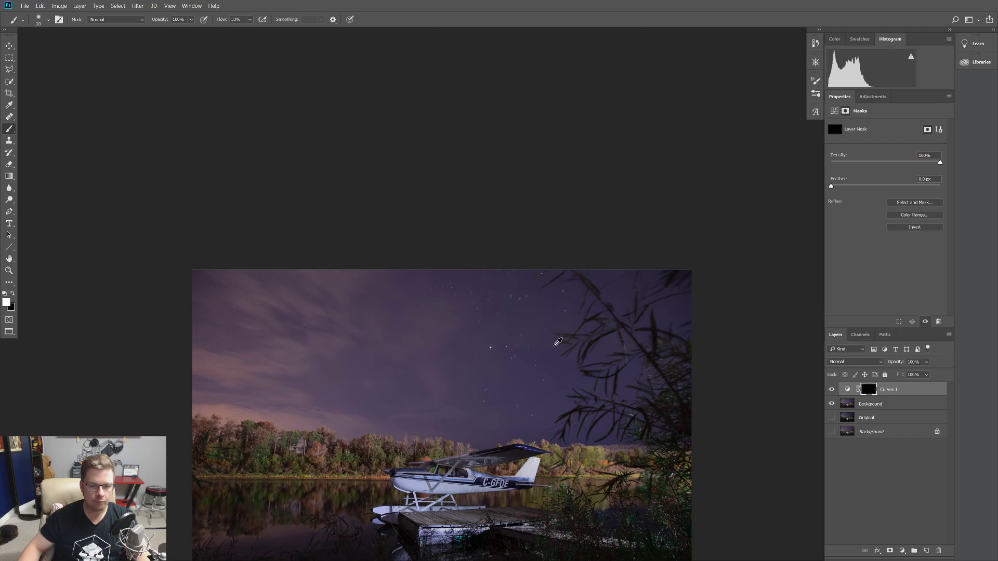
scroll(512, 474, up, 1)
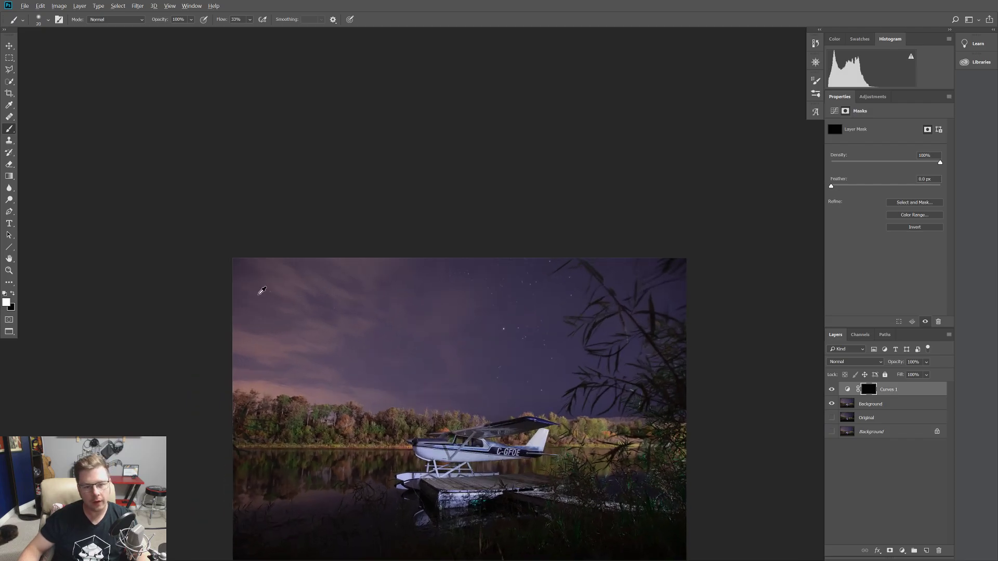
scroll(274, 302, up, 5)
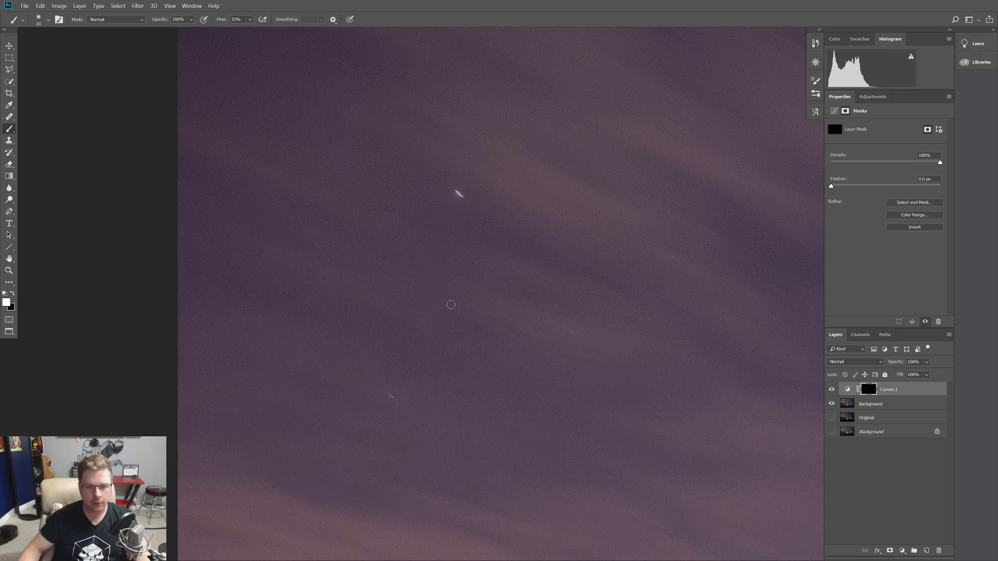
scroll(430, 403, right, 8)
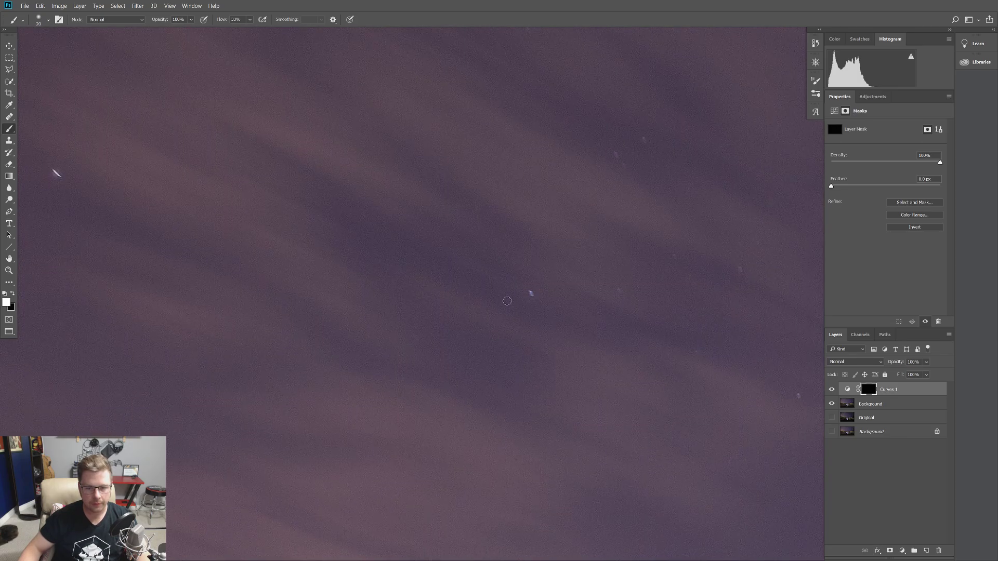
Paint white dabs on the Curves 1 mask over the individual faint stars in the sky to brighten them
scroll(657, 292, right, 4)
click(403, 186)
click(410, 198)
click(432, 173)
click(527, 300)
click(584, 426)
click(483, 386)
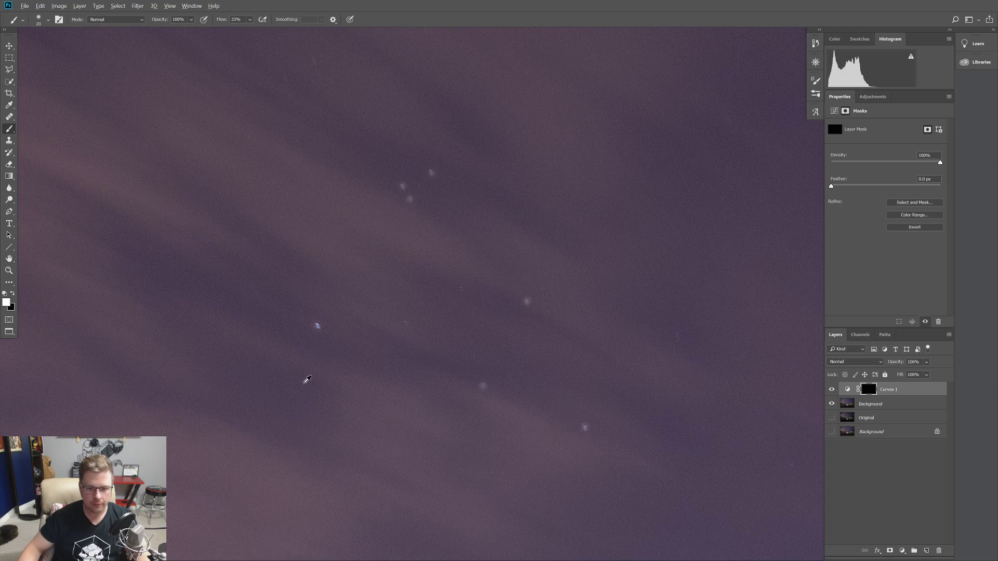
Lower the Curves 1 layer's opacity to 53% and deselect the layer
scroll(334, 379, down, 10)
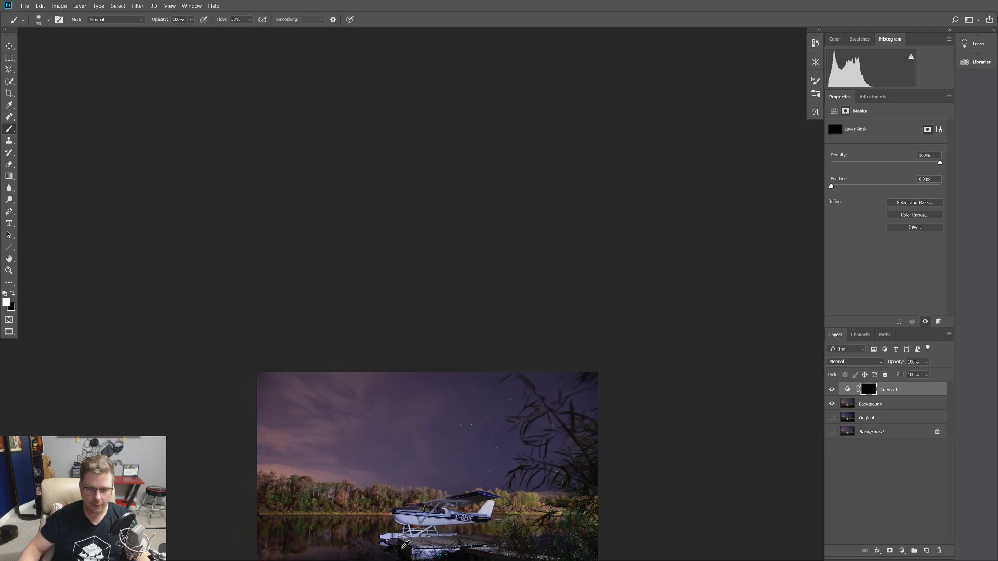
scroll(405, 545, down, 2)
scroll(446, 374, up, 5)
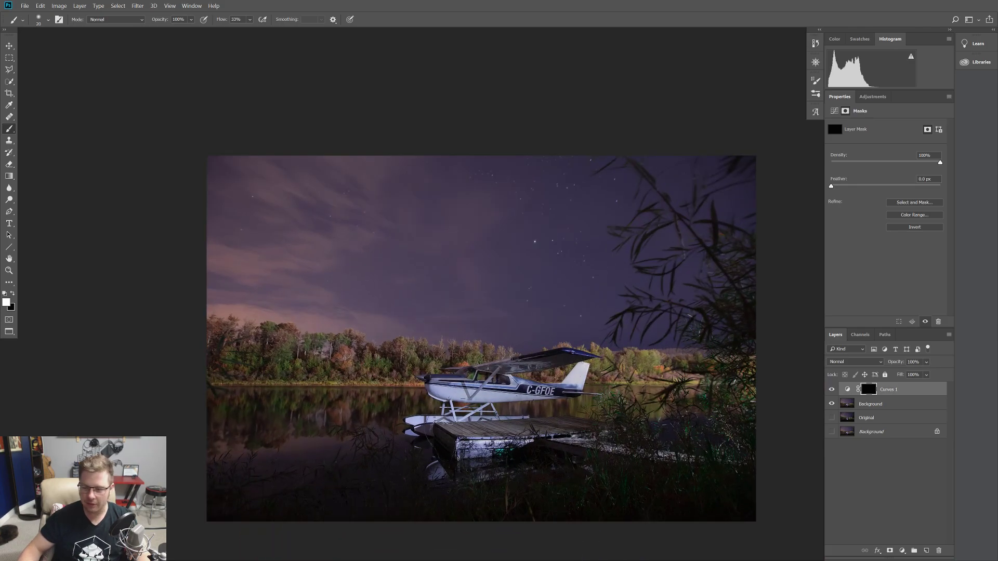
drag(934, 377, 894, 380)
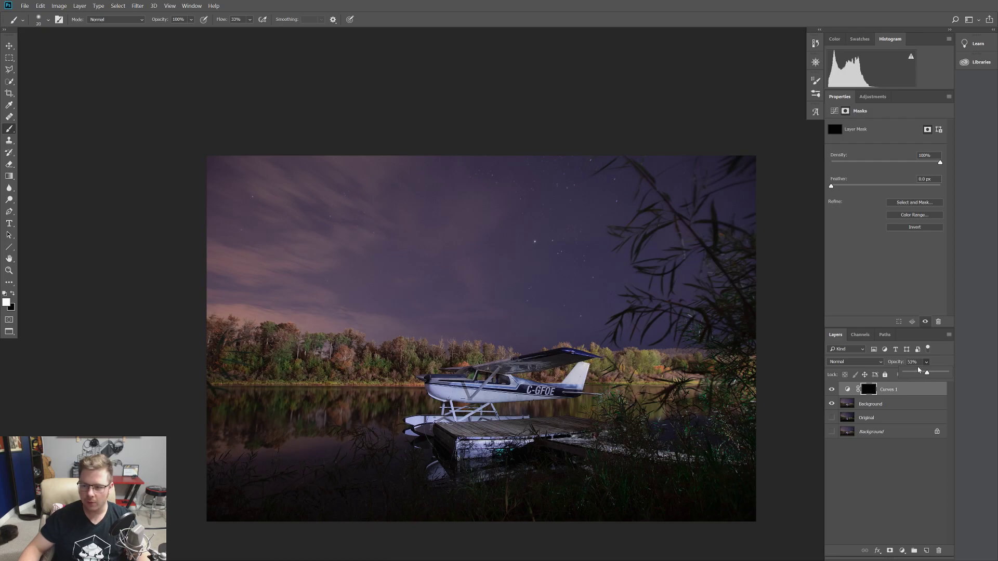
click(910, 464)
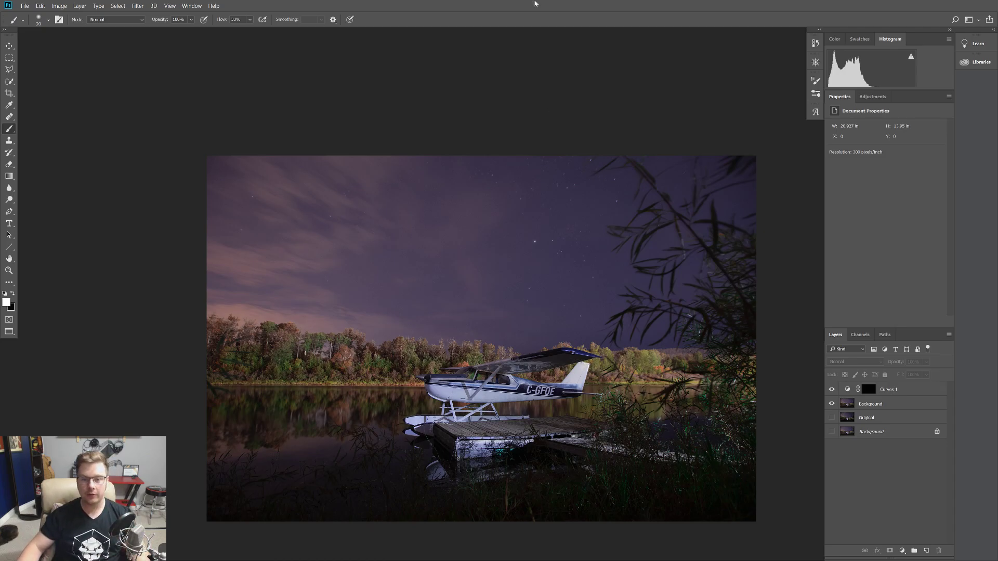
Rename the Curves 1 layer as Star Dodge
click(887, 394)
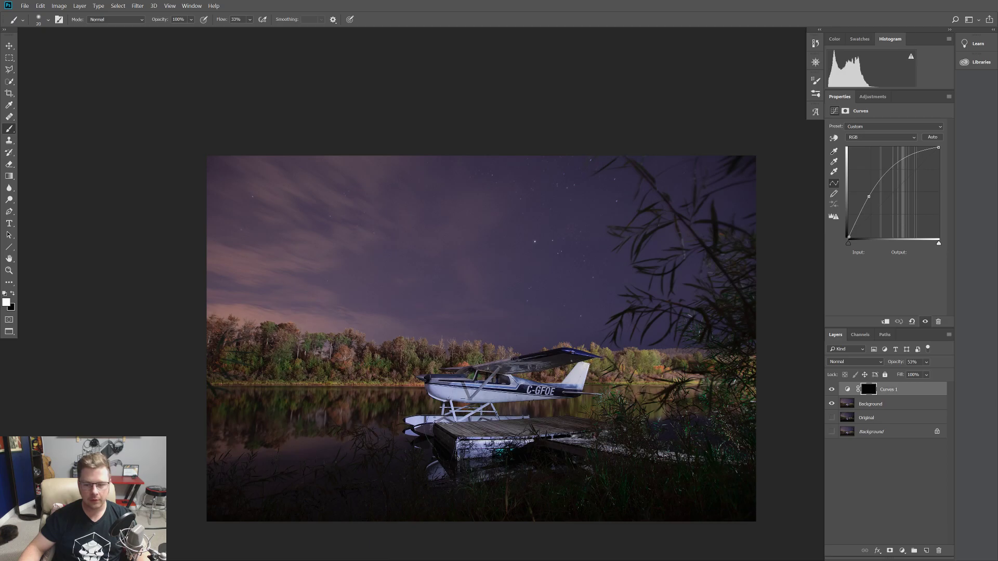
double_click(889, 390)
text(Star)
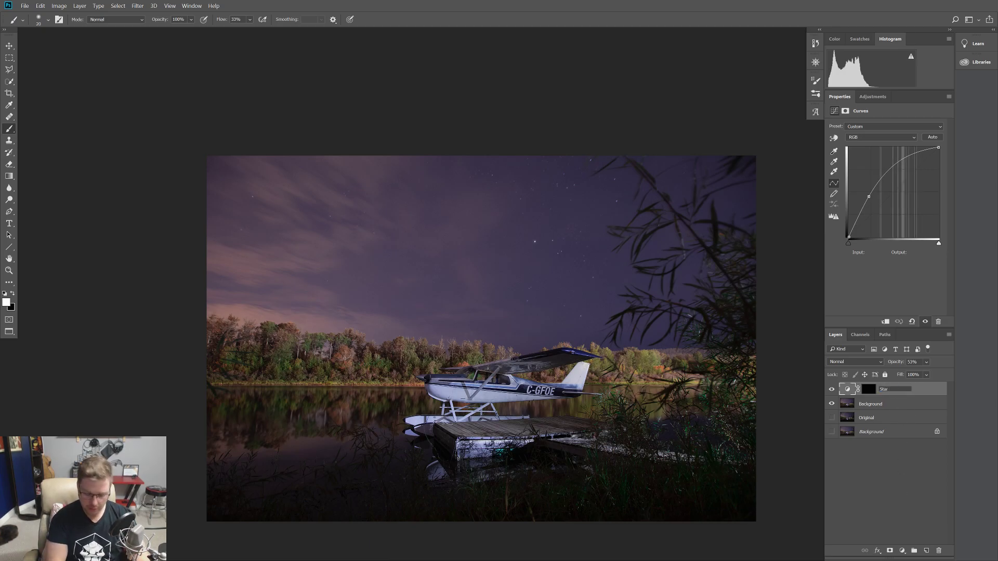
text( Dodge)
key(Return)
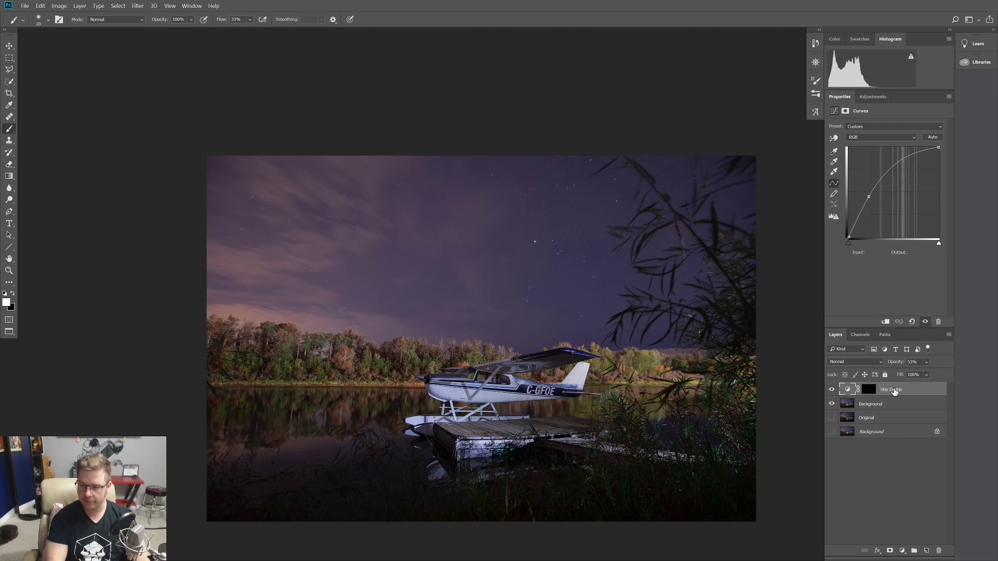
Add a new Curves adjustment layer above Star Dodge and raise its midtones to input 60, output 121
click(903, 550)
click(921, 440)
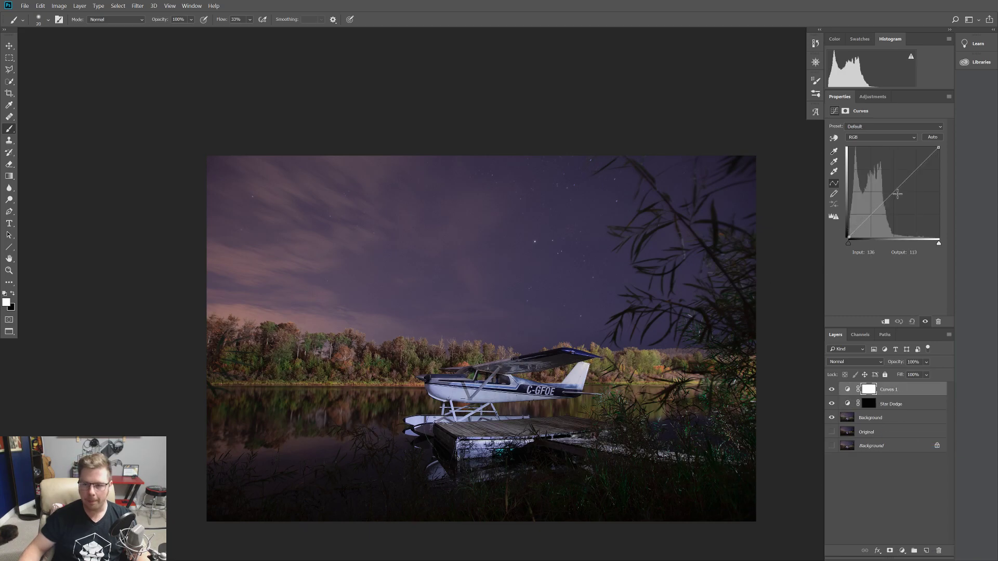
drag(886, 194, 870, 195)
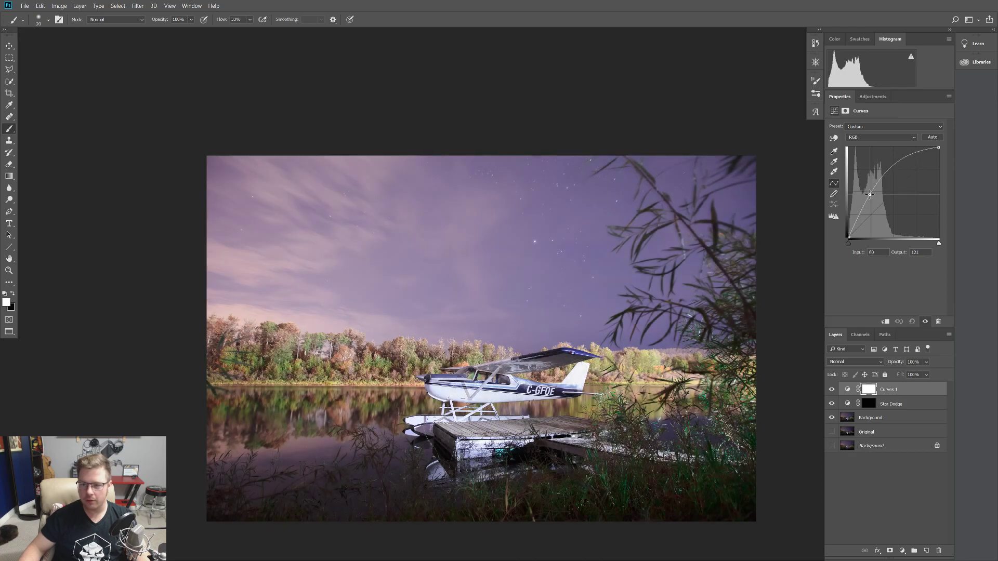
Rename the new Curves layer as Dodge and invert its mask to black
double_click(895, 389)
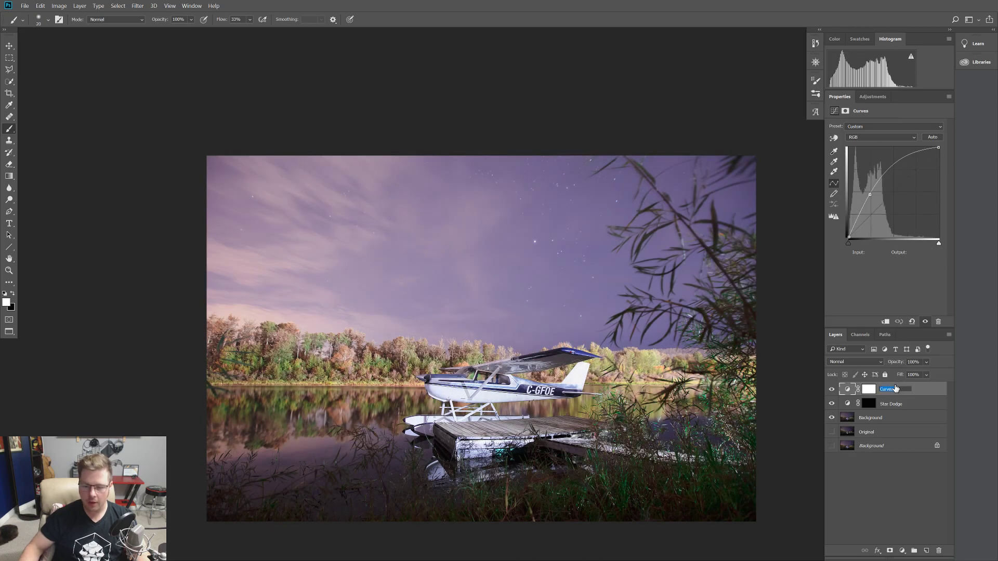
text(Dodge)
key(Return)
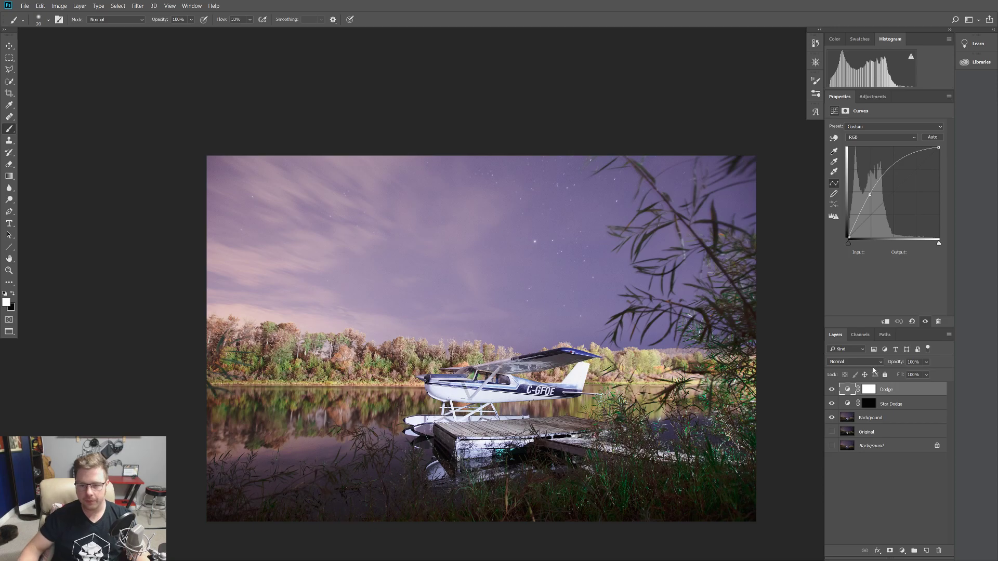
click(872, 392)
key(ctrl+i)
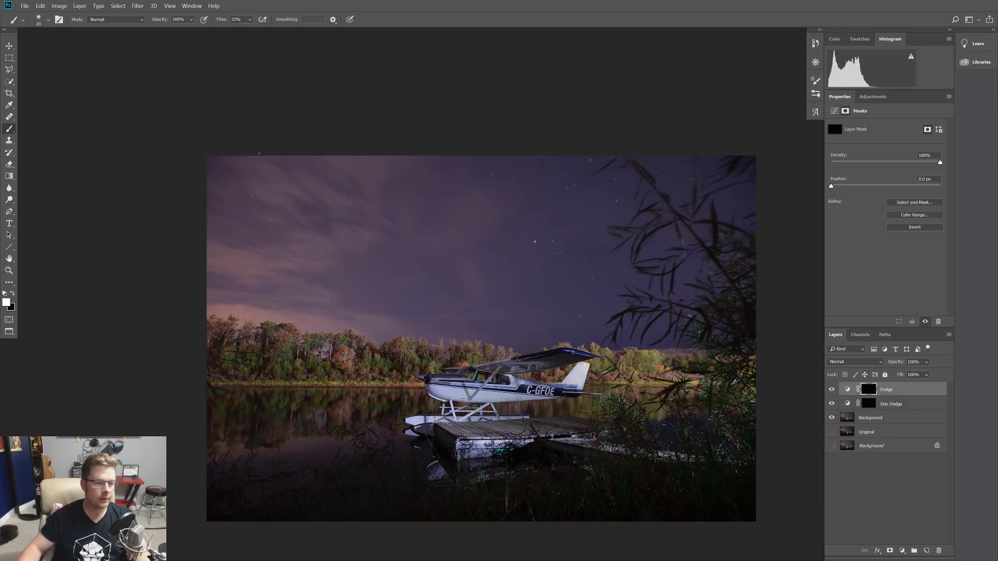
Enlarge the brush and set its flow to 5%
drag(311, 267, 379, 275)
click(237, 20)
text(5)
key(Return)
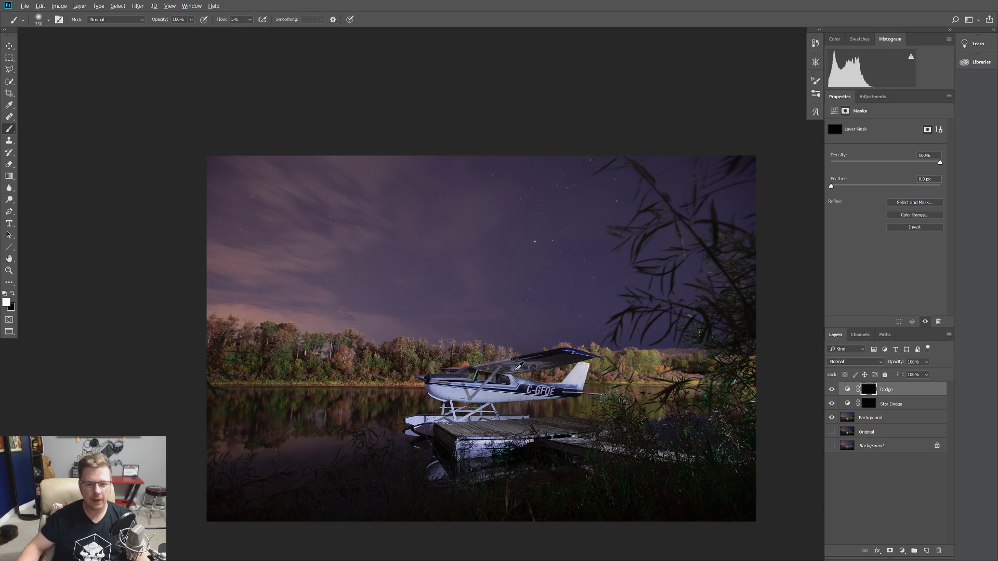
Paint white on the Dodge mask over the airplane's nose and fuselage to brighten them softly
scroll(519, 363, up, 5)
drag(406, 385, 211, 375)
mouse_move(343, 442)
mouse_down()
mouse_move(472, 361)
mouse_move(364, 251)
mouse_move(241, 353)
mouse_move(272, 402)
mouse_move(352, 430)
mouse_up()
drag(489, 285, 447, 286)
drag(254, 329, 307, 329)
mouse_move(239, 303)
mouse_down()
mouse_move(307, 333)
mouse_move(358, 338)
mouse_move(634, 340)
mouse_up()
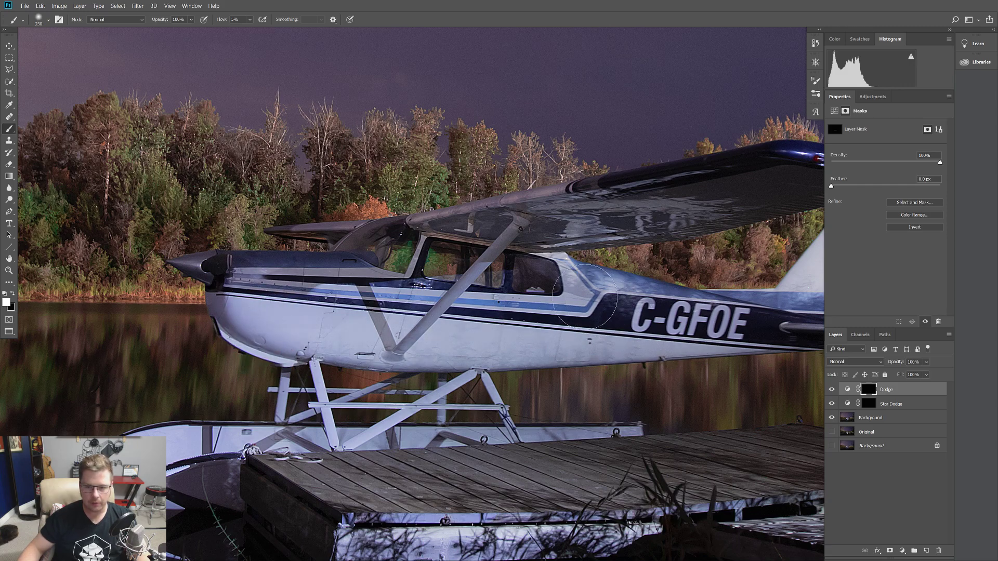
Dodge the white registration letters on the rear fuselage with a small brush
scroll(722, 322, up, 2)
scroll(726, 323, up, 2)
drag(657, 312, 229, 287)
mouse_move(300, 245)
mouse_down()
mouse_move(278, 253)
mouse_move(306, 238)
mouse_move(278, 227)
mouse_move(261, 251)
mouse_move(256, 322)
mouse_move(291, 298)
mouse_up()
mouse_move(405, 293)
mouse_down()
mouse_move(467, 246)
mouse_move(445, 341)
mouse_move(457, 290)
mouse_move(486, 289)
mouse_move(470, 248)
mouse_move(502, 245)
mouse_move(529, 254)
mouse_move(513, 330)
mouse_move(522, 346)
mouse_move(546, 331)
mouse_up()
mouse_move(560, 273)
mouse_down()
mouse_move(539, 254)
mouse_move(582, 274)
mouse_move(599, 303)
mouse_up()
mouse_move(580, 348)
mouse_down()
mouse_move(605, 331)
mouse_move(610, 266)
mouse_move(635, 260)
mouse_up()
mouse_move(415, 284)
mouse_down()
mouse_move(402, 279)
mouse_move(436, 293)
mouse_move(455, 347)
mouse_move(467, 248)
mouse_move(316, 311)
mouse_move(364, 298)
mouse_move(416, 329)
mouse_up()
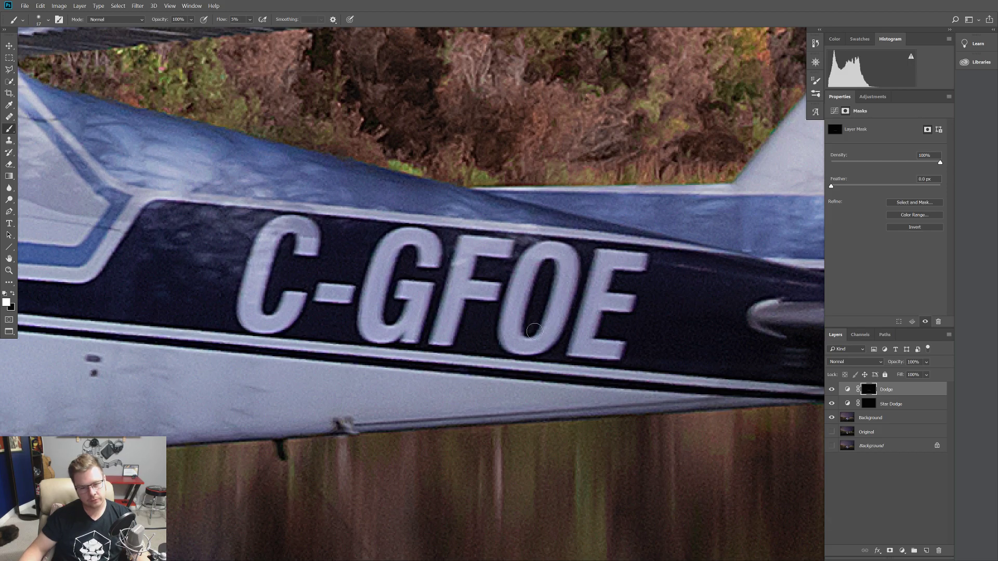
Enlarge the brush and dodge the airplane's tail fin and the front of its floats
scroll(532, 331, down, 5)
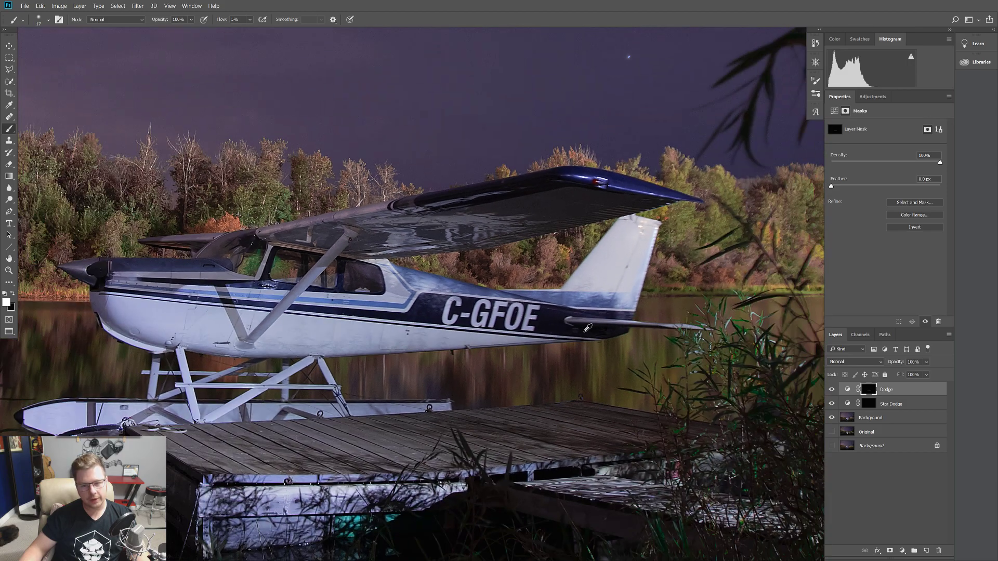
drag(588, 327, 598, 327)
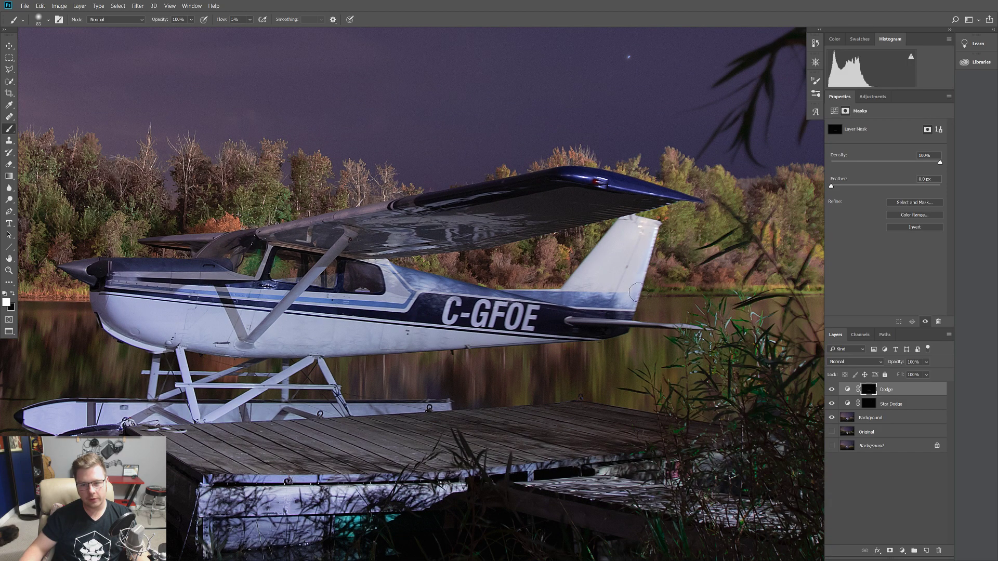
scroll(598, 315, down, 2)
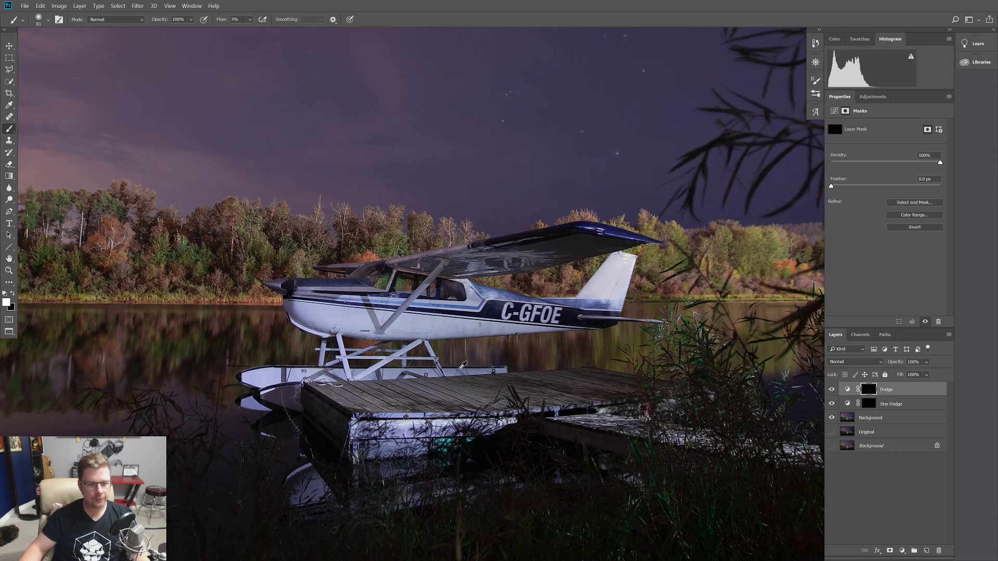
scroll(265, 400, up, 4)
drag(228, 357, 244, 356)
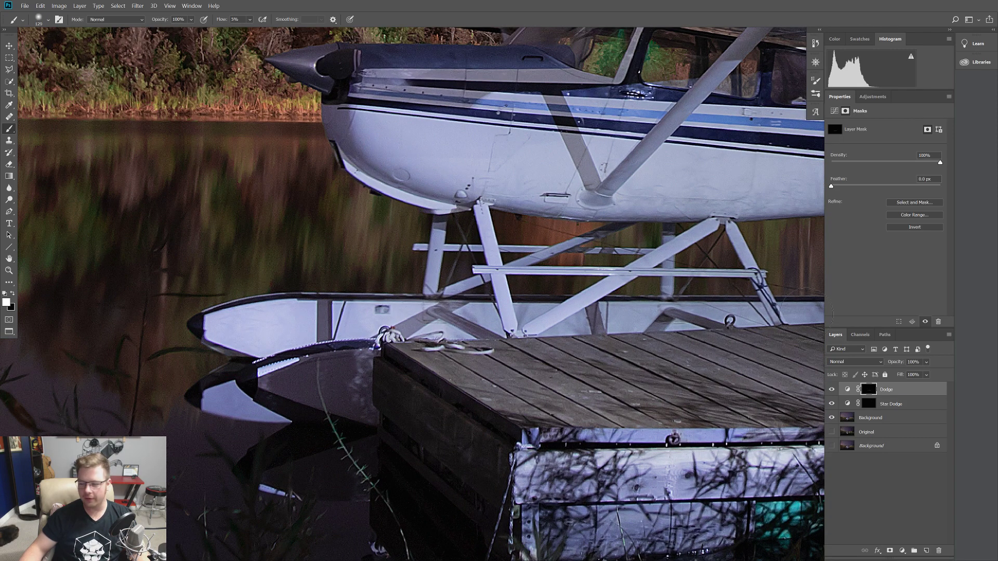
scroll(509, 339, down, 2)
scroll(517, 427, down, 6)
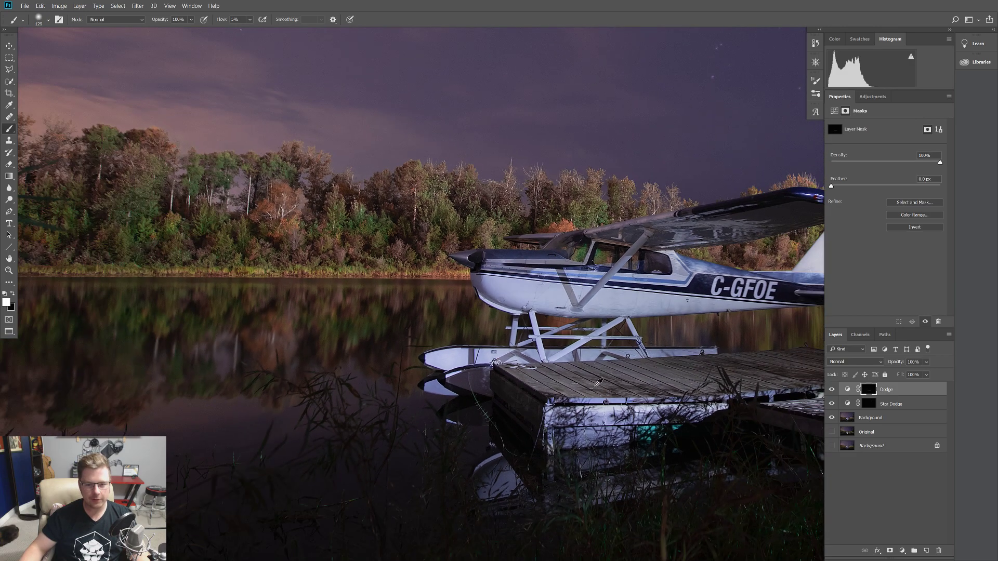
scroll(489, 331, up, 3)
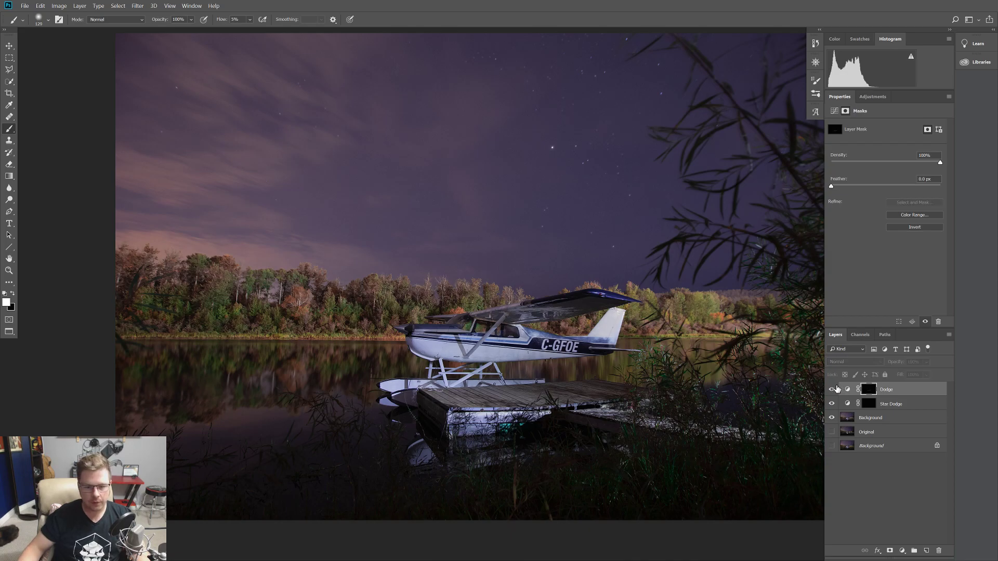
Enlarge the brush considerably and paint a broad dodge stroke along the airplane's wing
key(bracketright)
key(bracketright)
key(bracketright)
key(bracketright)
key(bracketright)
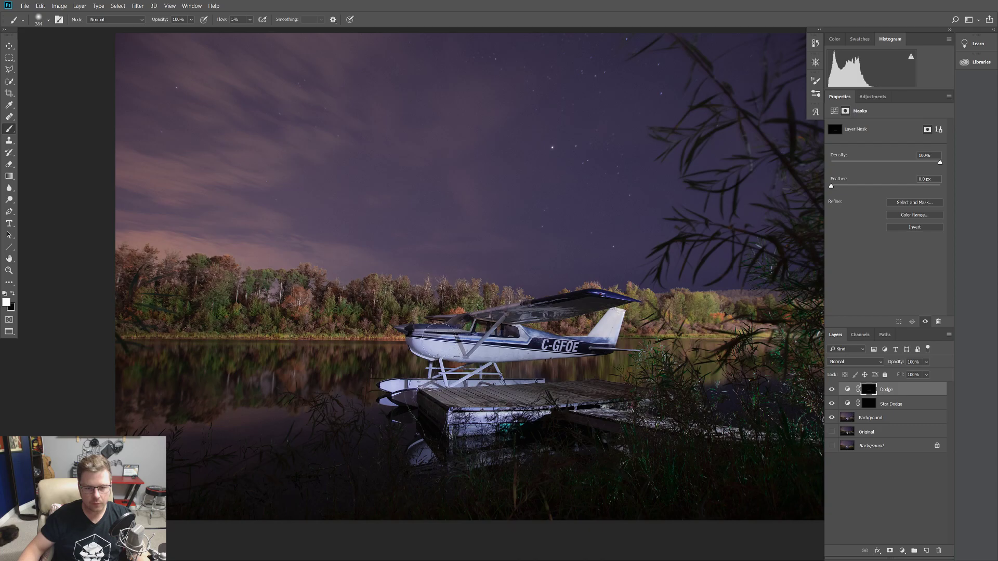
mouse_move(481, 321)
mouse_down()
mouse_move(611, 309)
mouse_move(598, 309)
mouse_up()
scroll(564, 301, up, 5)
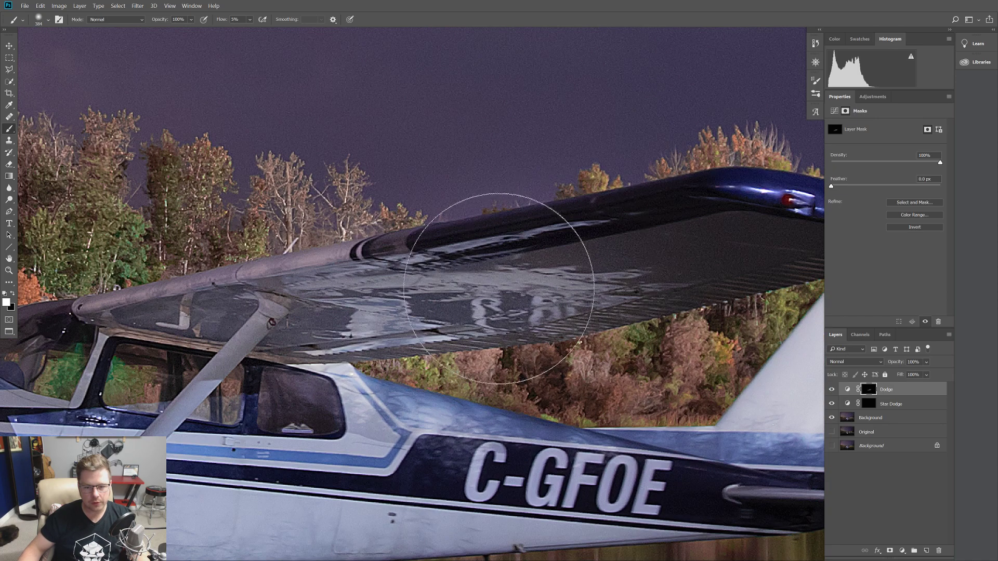
Reduce the brush size and dodge the reflections on the underside of the wing
scroll(588, 339, down, 5)
scroll(580, 296, up, 5)
drag(580, 296, 484, 312)
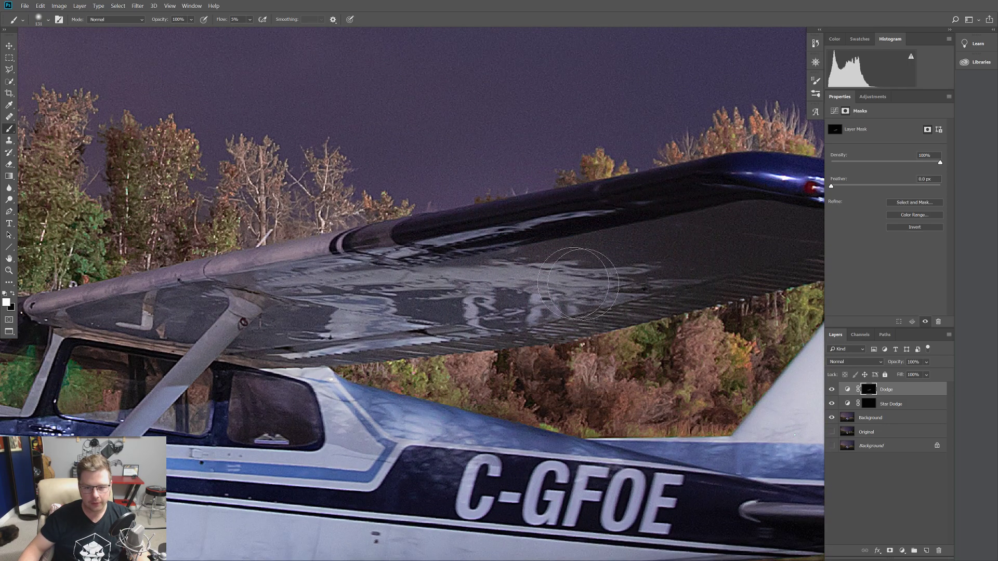
mouse_move(342, 295)
mouse_down()
mouse_move(340, 331)
mouse_move(396, 332)
mouse_move(358, 302)
mouse_move(272, 284)
mouse_move(314, 280)
mouse_move(223, 312)
mouse_move(249, 300)
mouse_move(199, 297)
mouse_move(473, 270)
mouse_up()
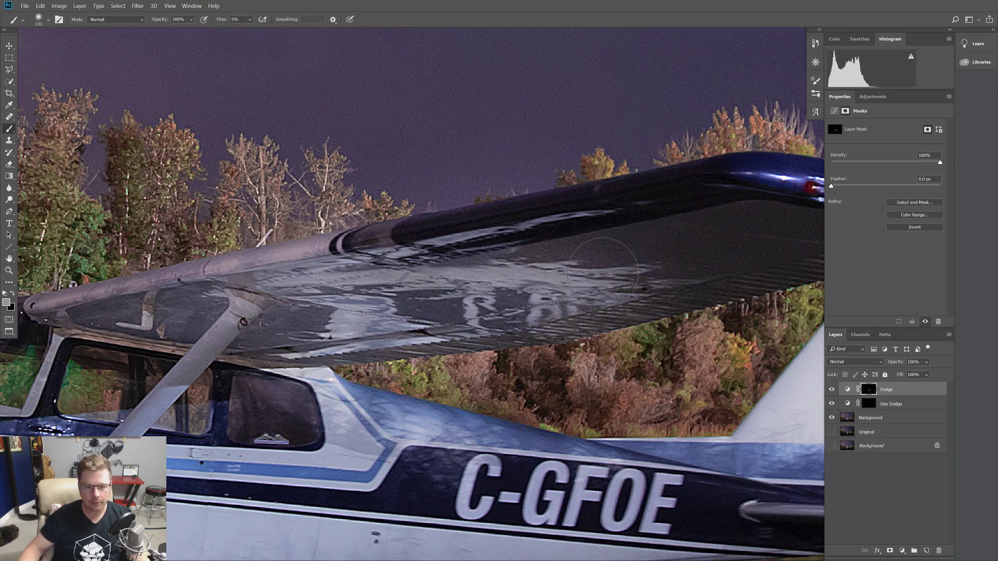
Reset the foreground colour to white, shrink the brush and dodge around the cabin and wing root
drag(253, 307, 603, 237)
key(d)
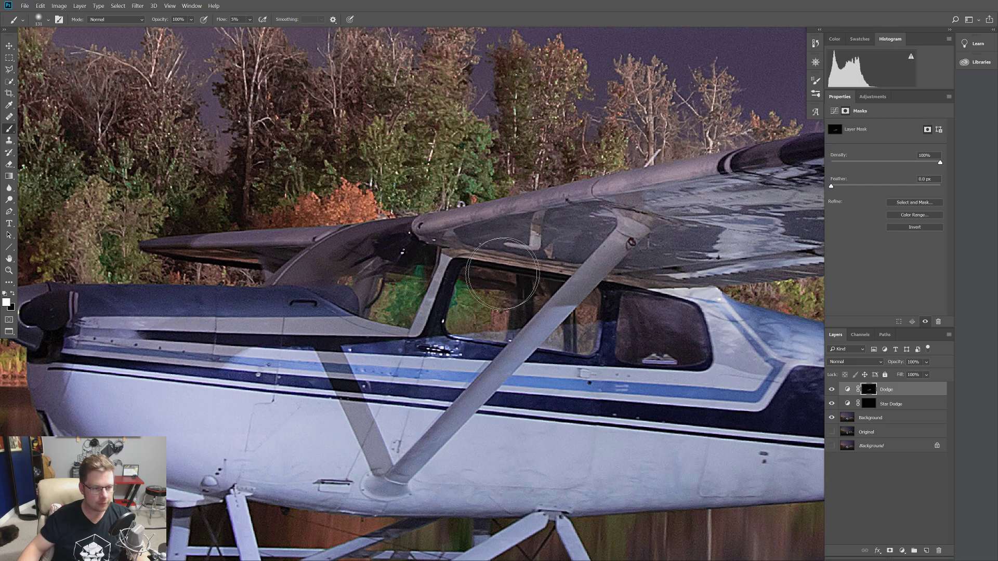
drag(446, 237, 414, 235)
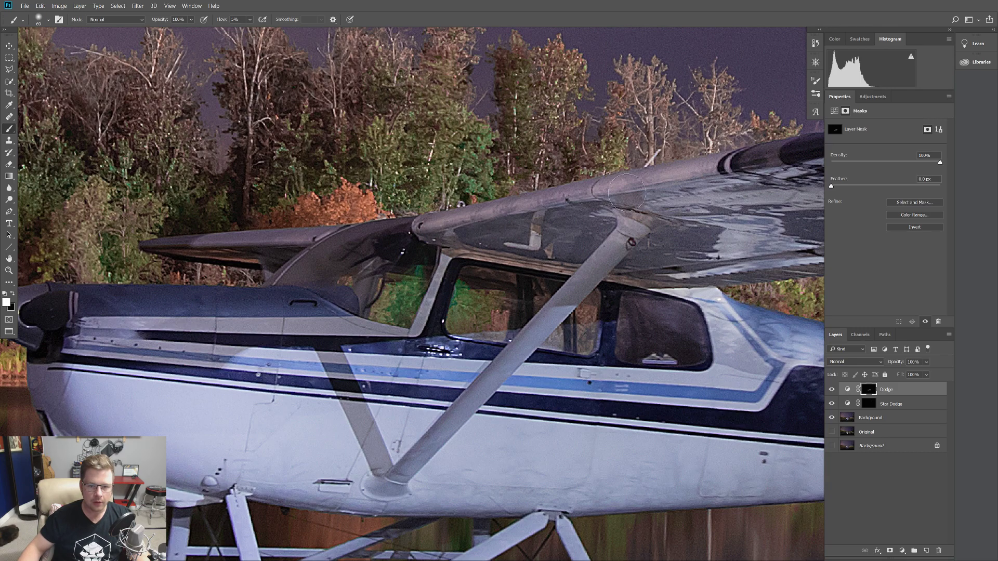
scroll(460, 258, down, 1)
scroll(459, 258, down, 3)
scroll(553, 295, up, 2)
scroll(552, 295, up, 2)
scroll(378, 268, up, 2)
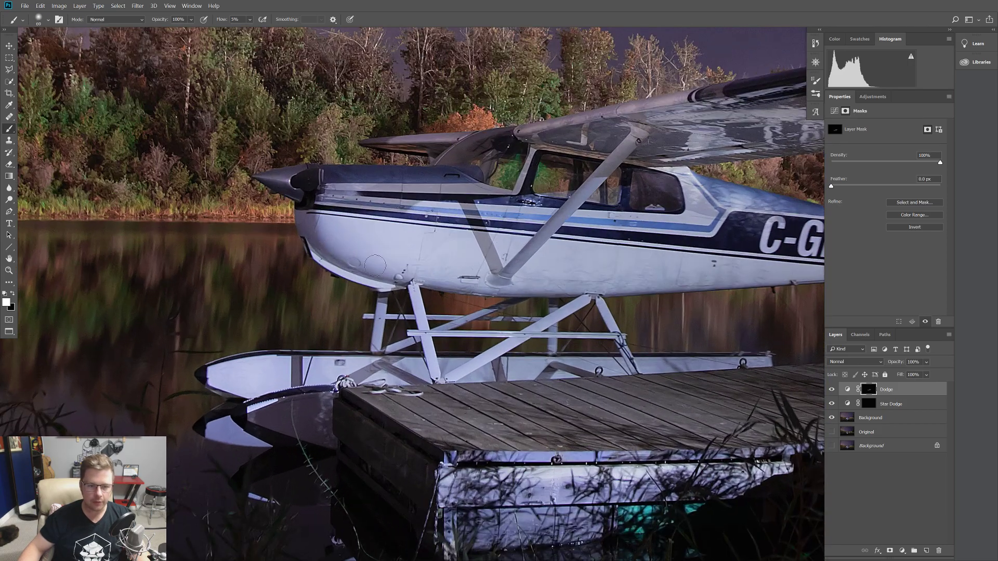
Shrink the brush further and dodge the highlight on the propeller's nose cone
scroll(278, 181, up, 2)
drag(350, 168, 306, 173)
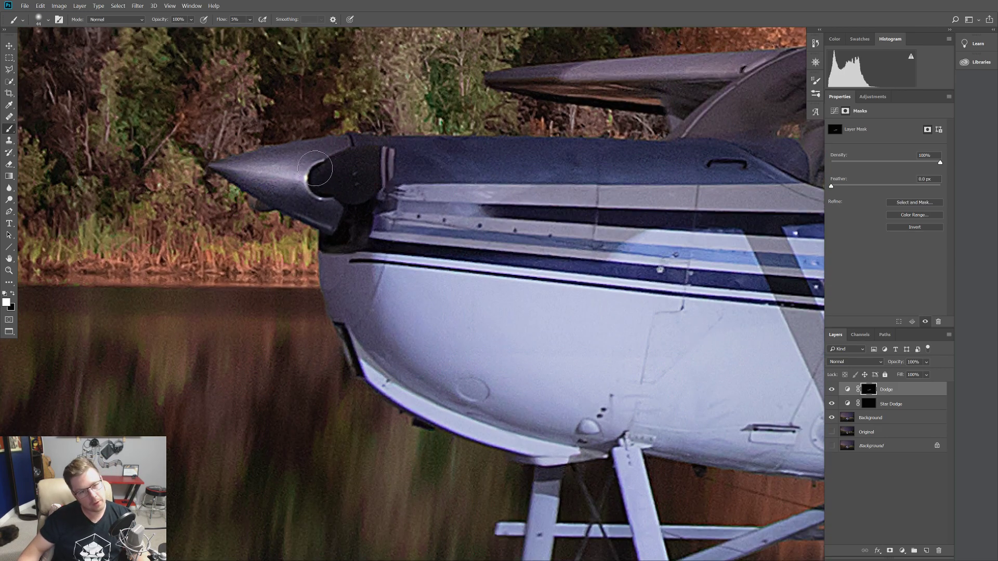
scroll(314, 218, down, 1)
scroll(314, 218, down, 2)
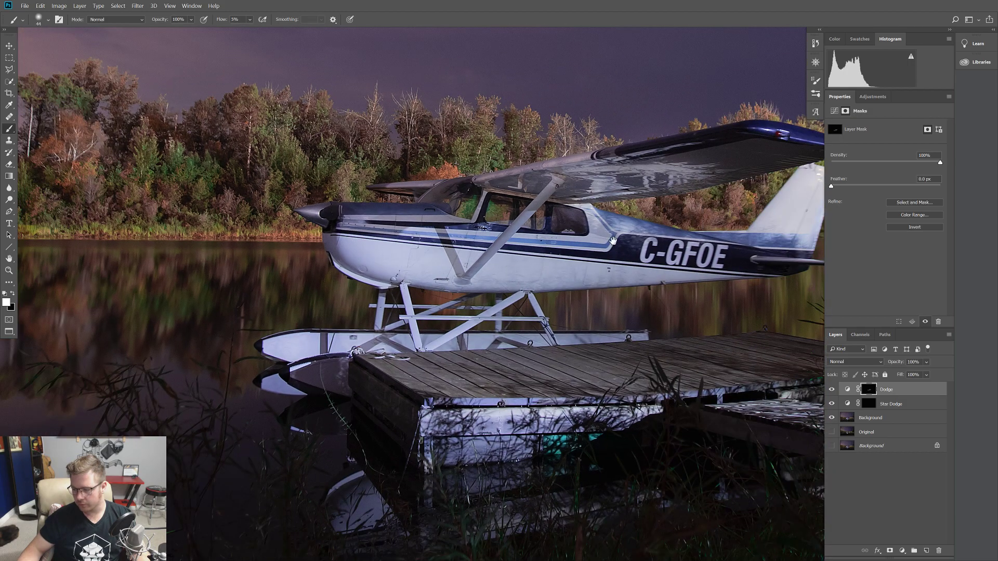
Dodge the light spots at the tip of the tail fin and its rear edge with a small brush
scroll(584, 247, down, 2)
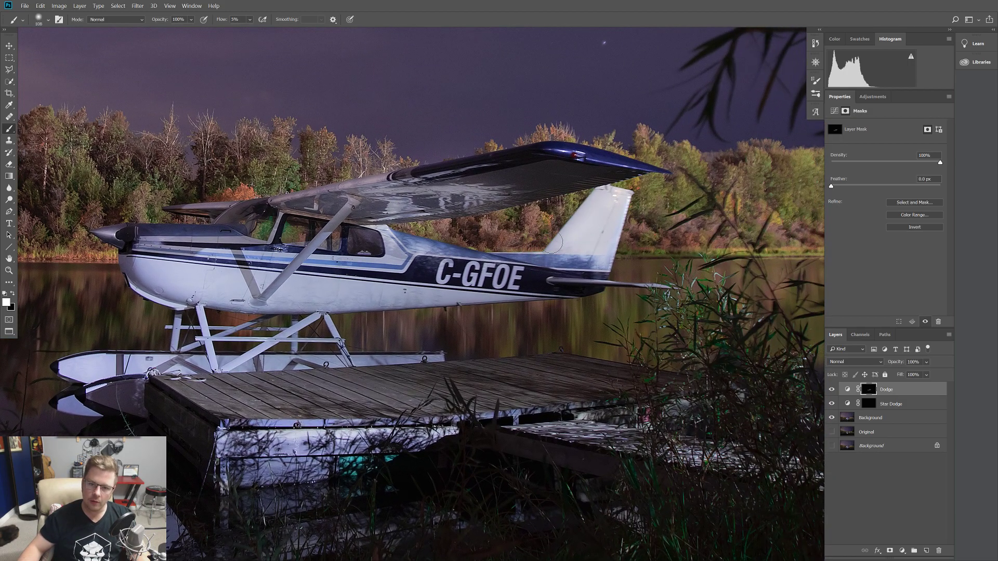
scroll(628, 186, up, 3)
drag(562, 245, 452, 251)
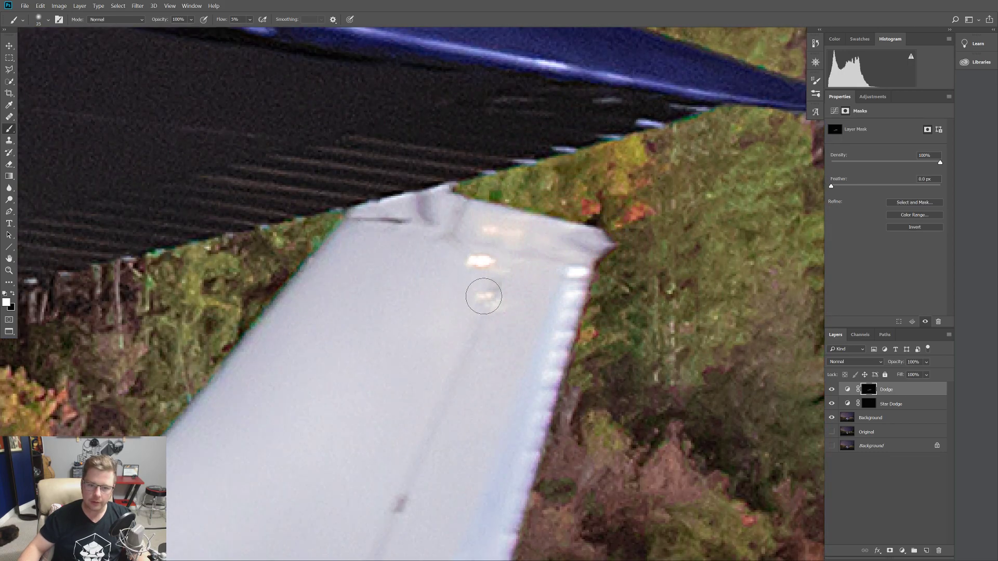
scroll(575, 268, down, 5)
scroll(613, 234, left, 2)
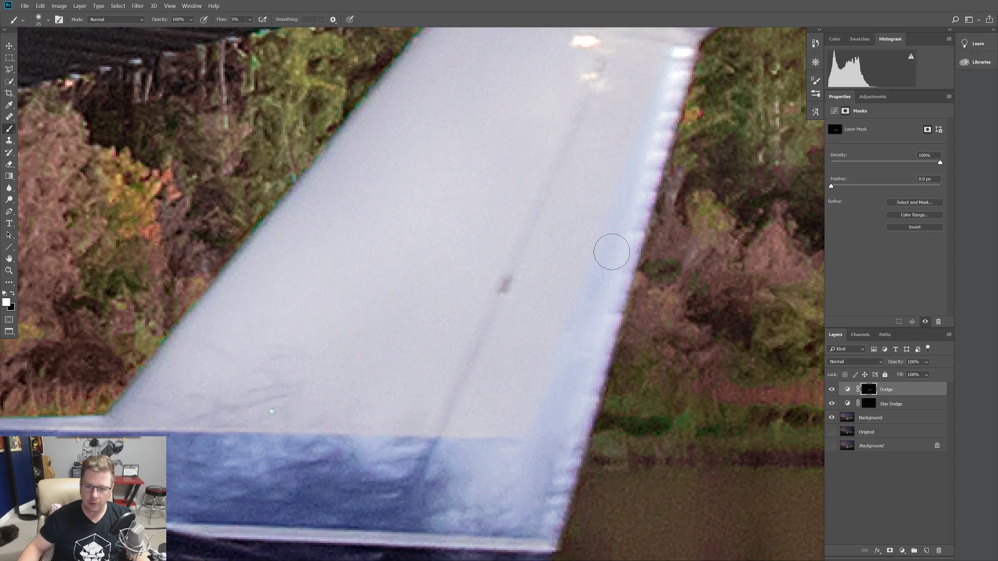
scroll(599, 206, down, 6)
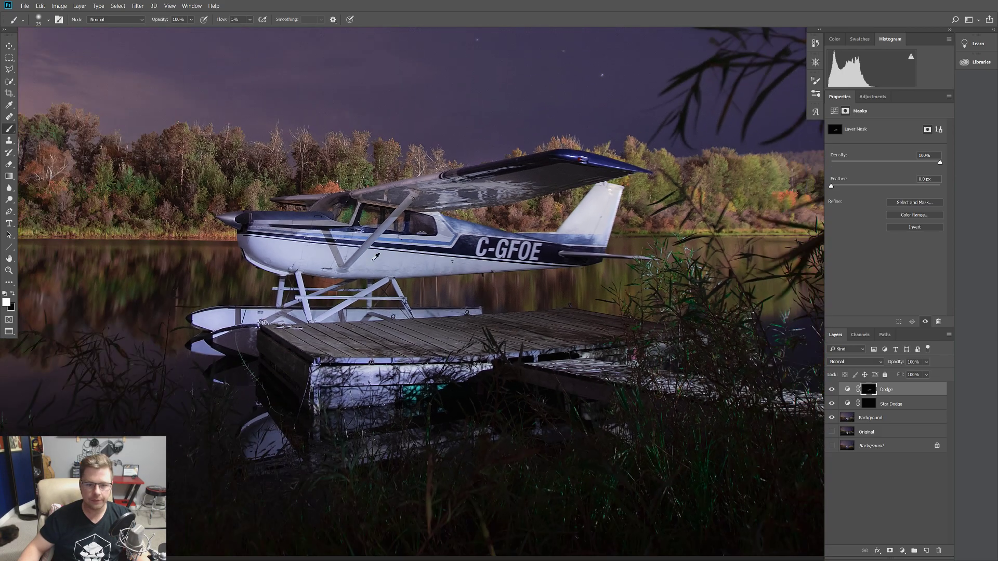
Shrink the brush to 14 px and dodge the small glints on the fuselage just below the front cabin window
scroll(238, 275, up, 3)
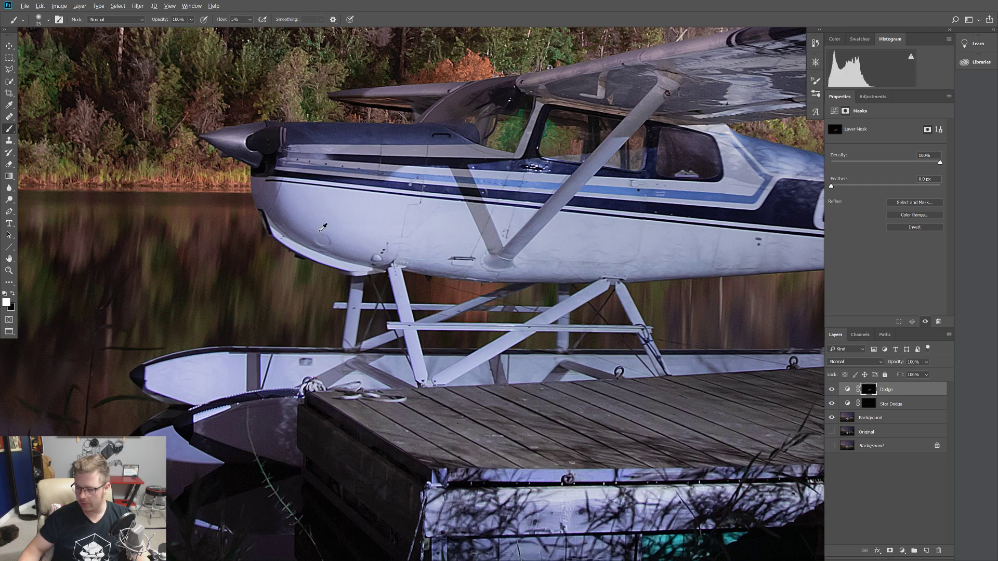
scroll(380, 189, down, 3)
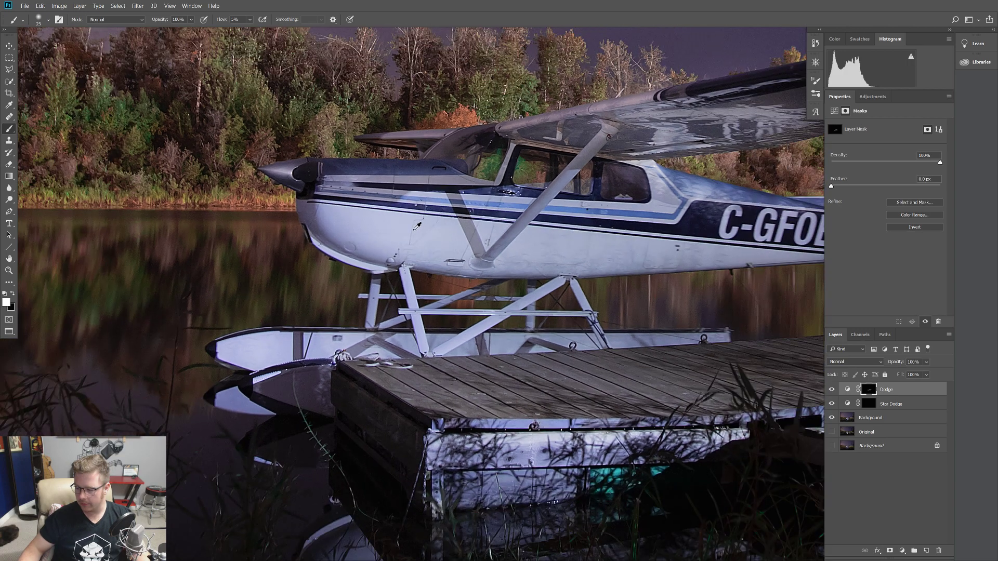
scroll(442, 208, up, 5)
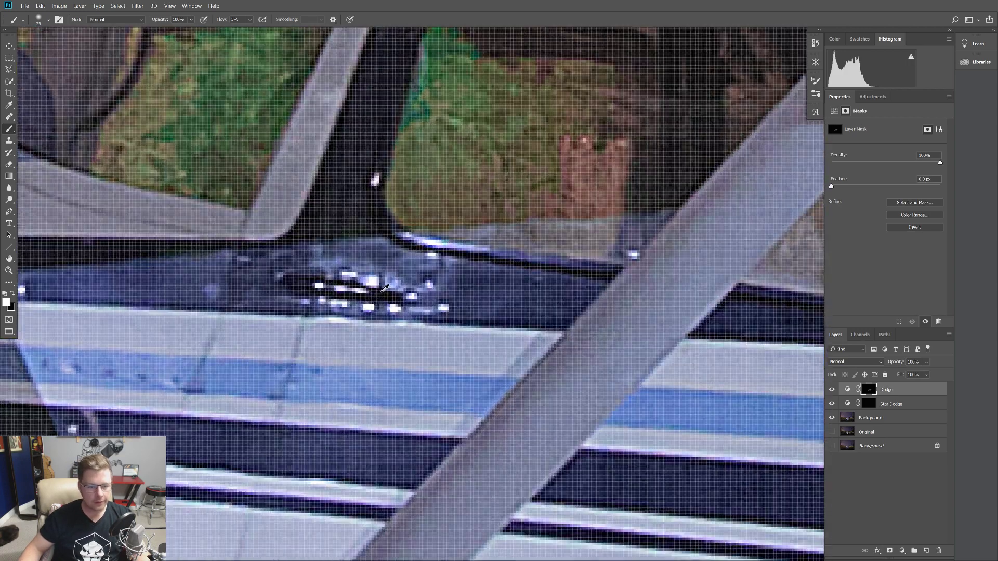
alt+right_click(385, 287)
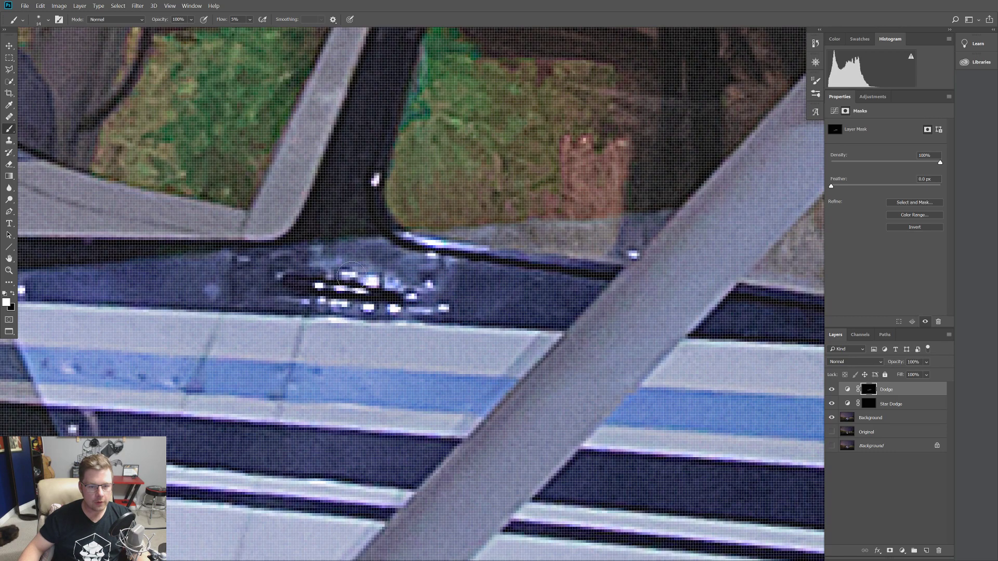
scroll(426, 291, down, 6)
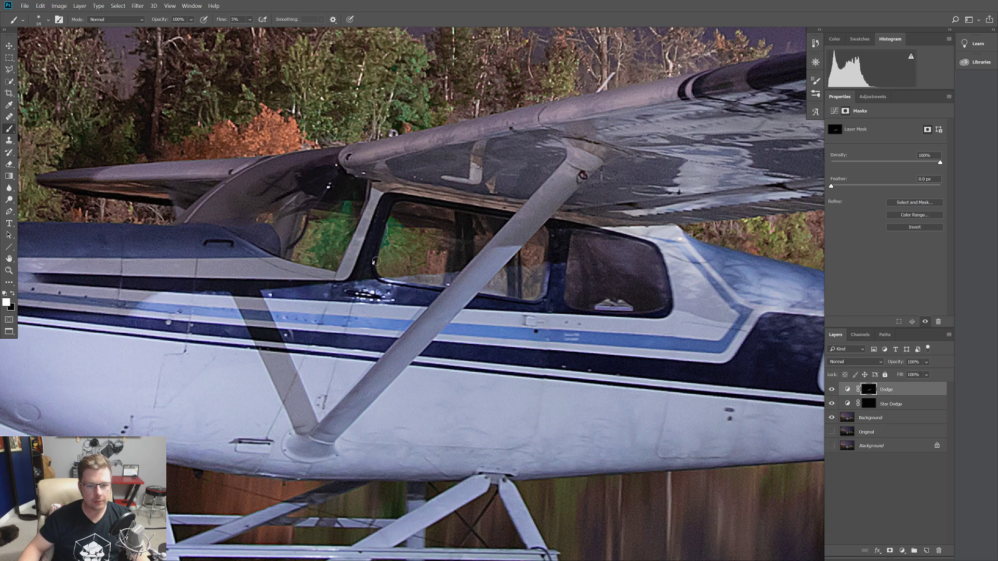
scroll(297, 285, down, 5)
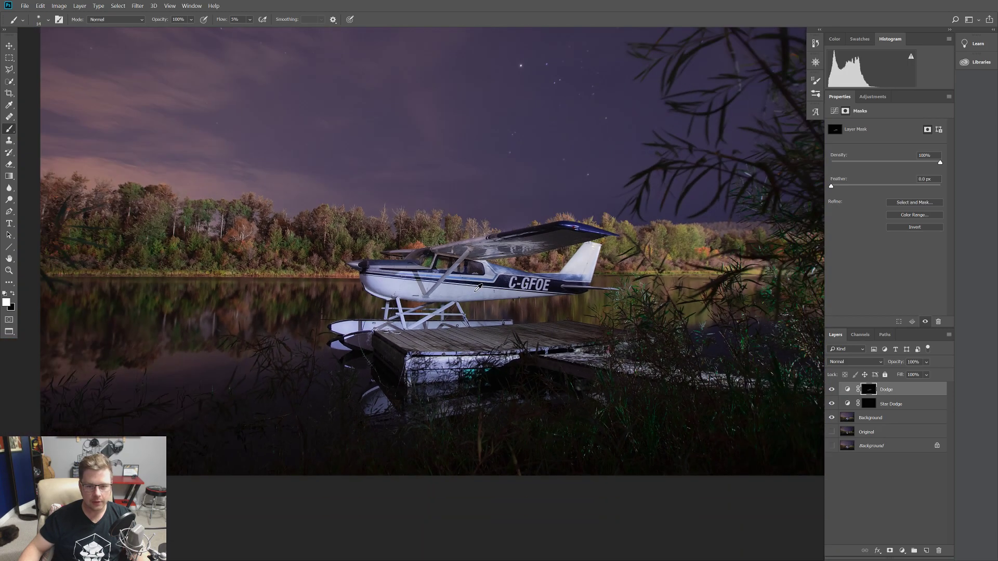
Compare the photo before and after dodging by toggling the visibility of the Dodge layer
click(832, 390)
click(832, 389)
click(833, 390)
click(832, 390)
click(833, 390)
click(832, 390)
click(832, 389)
Dodge the bright reflections around the red light on the airplane's blue wingtip with white
scroll(338, 277, up, 6)
key(x)
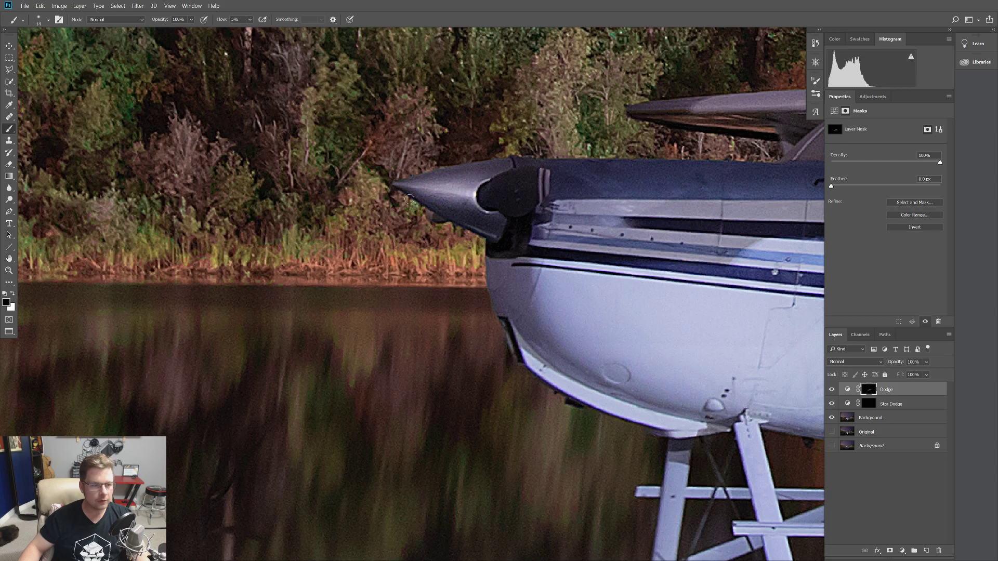
drag(565, 130, 166, 241)
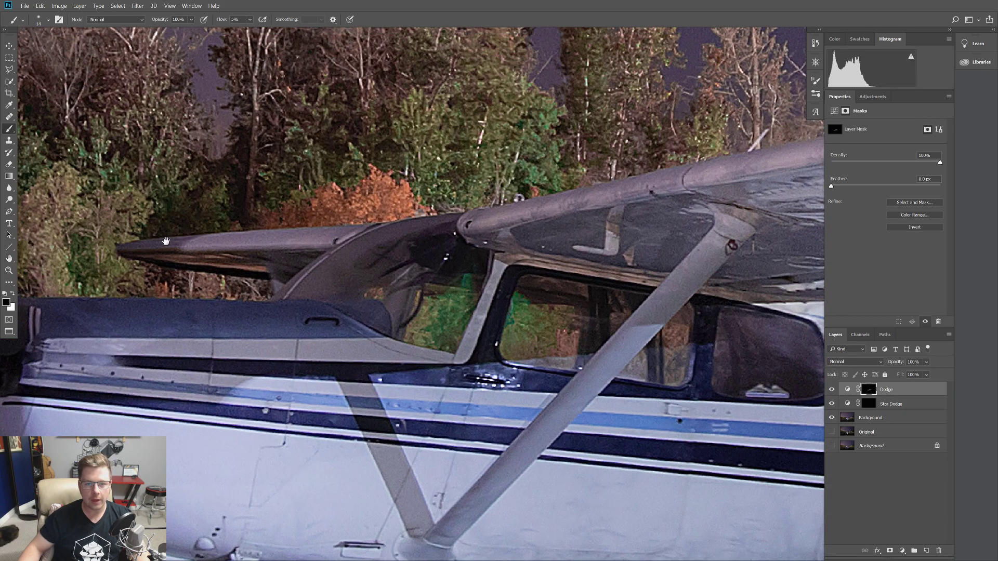
drag(324, 208, 400, 348)
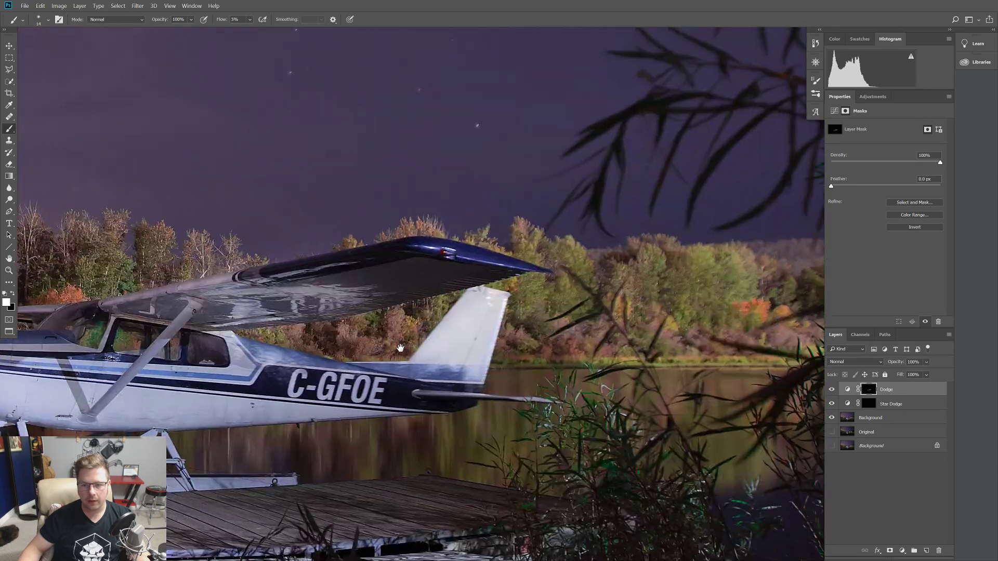
scroll(425, 248, up, 5)
drag(395, 231, 439, 238)
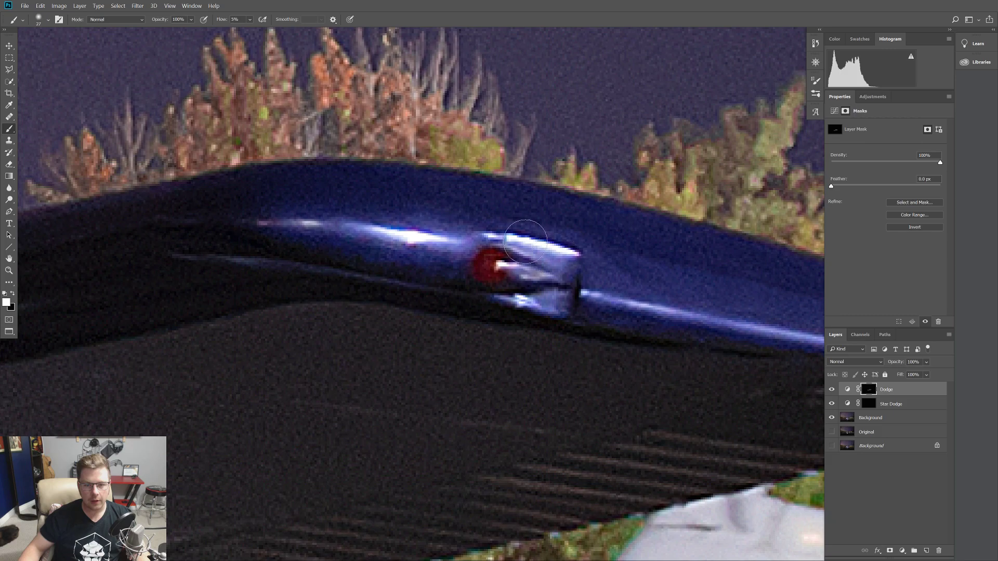
Try the Soft Light blend mode on the Dodge layer, and settle on Linear Light
click(872, 366)
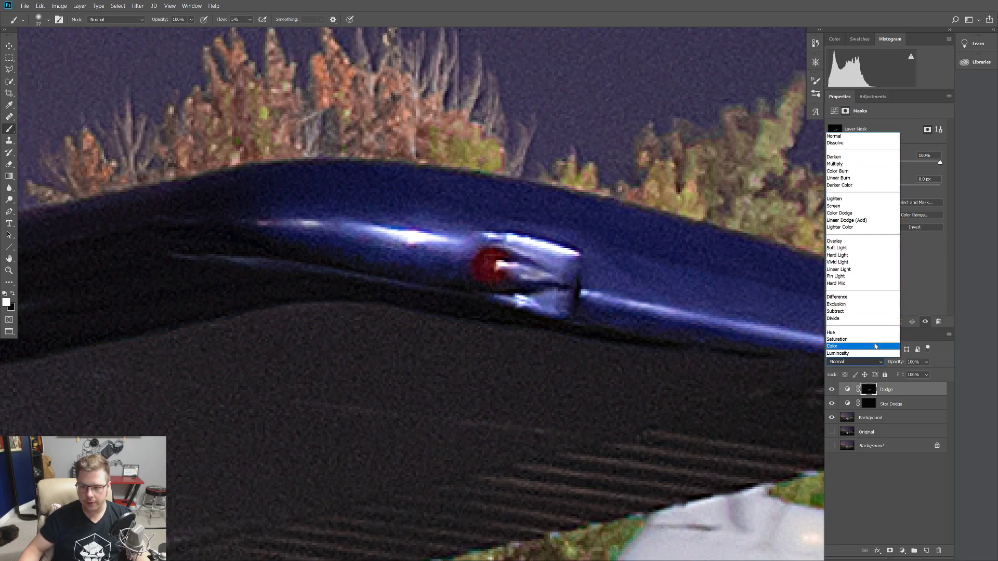
click(846, 249)
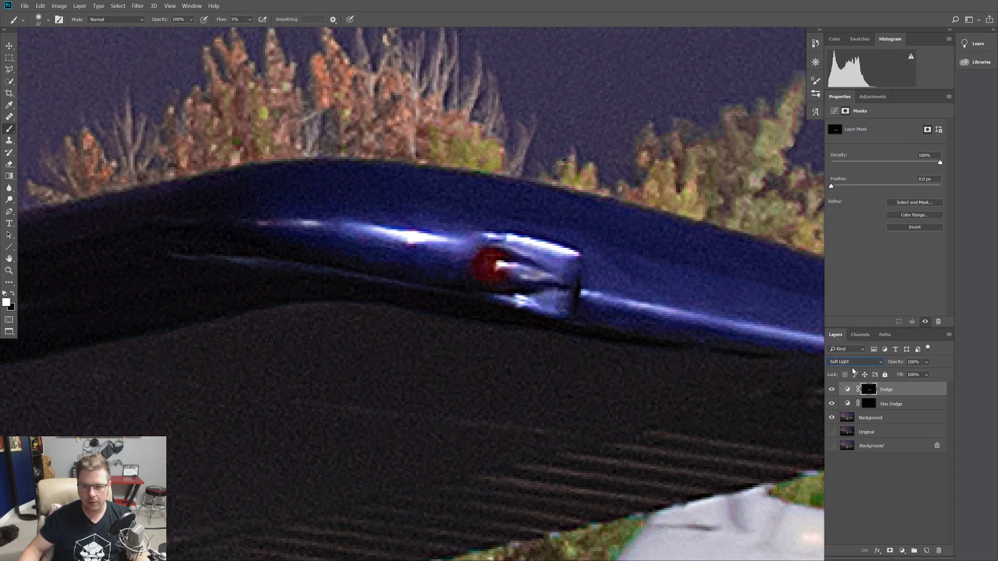
click(855, 363)
click(845, 271)
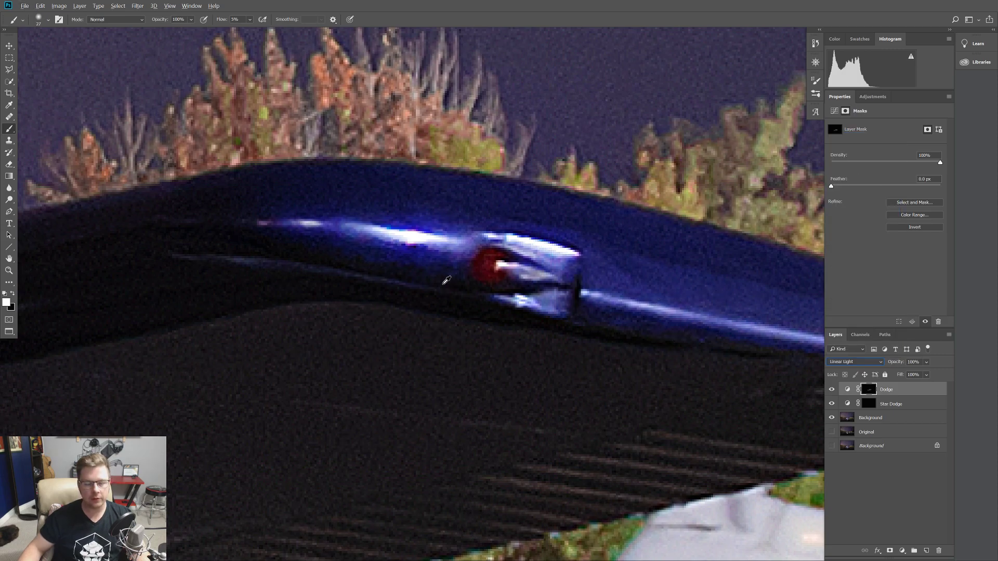
scroll(421, 357, down, 6)
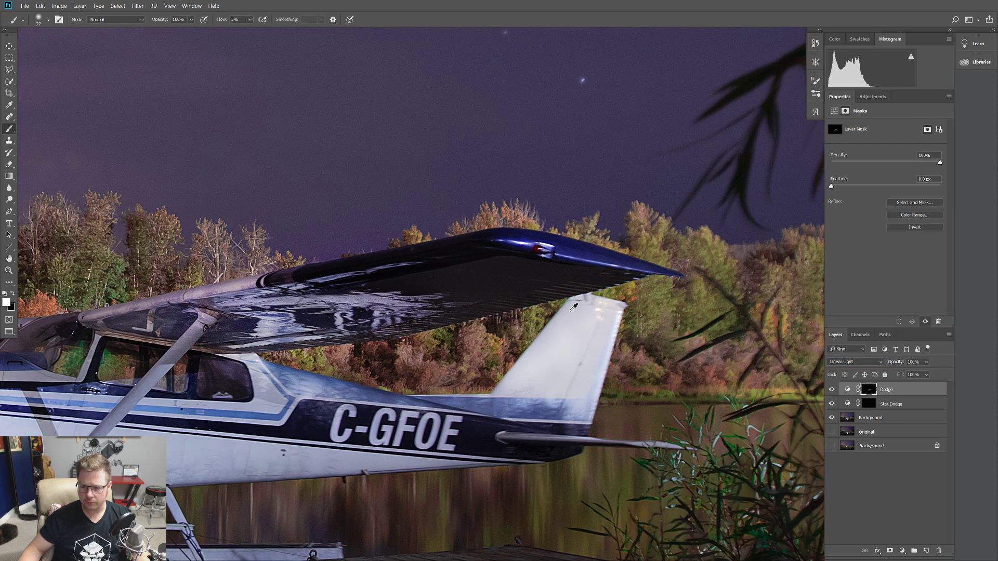
scroll(489, 325, down, 2)
scroll(545, 362, up, 4)
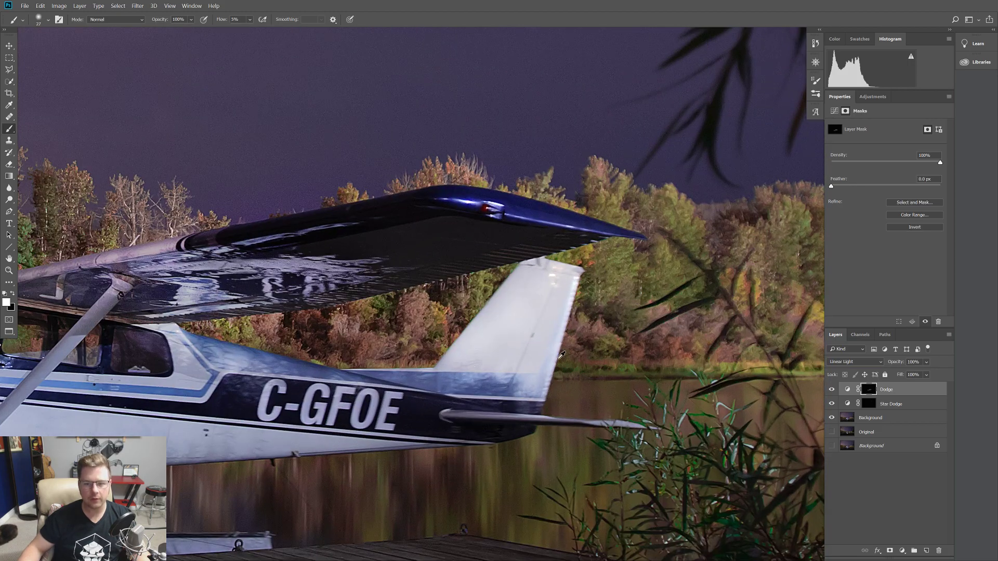
Adjust the brush size and dodge the white C-GFOE registration letters along the rear fuselage
scroll(496, 415, up, 6)
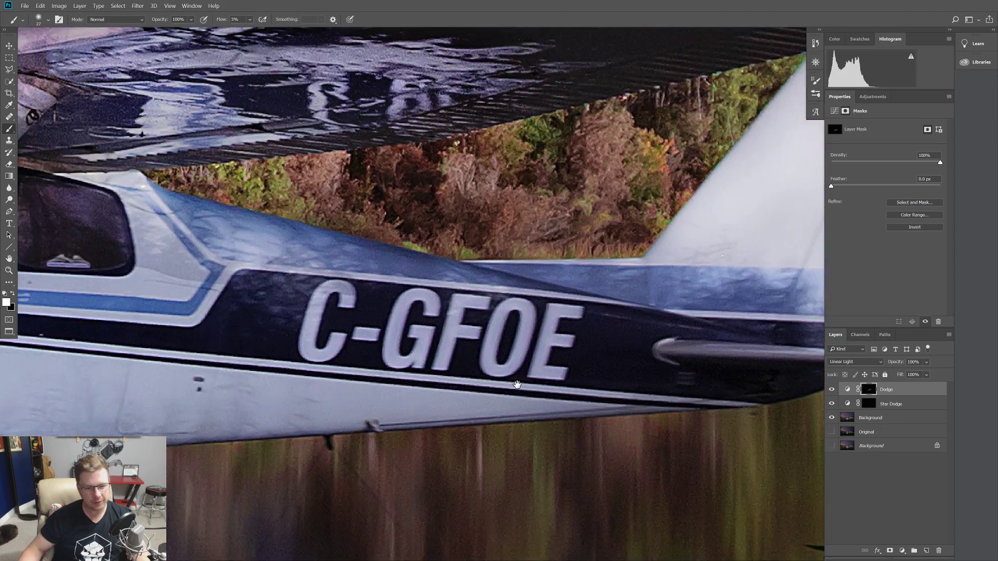
scroll(317, 349, down, 2)
key(bracketleft)
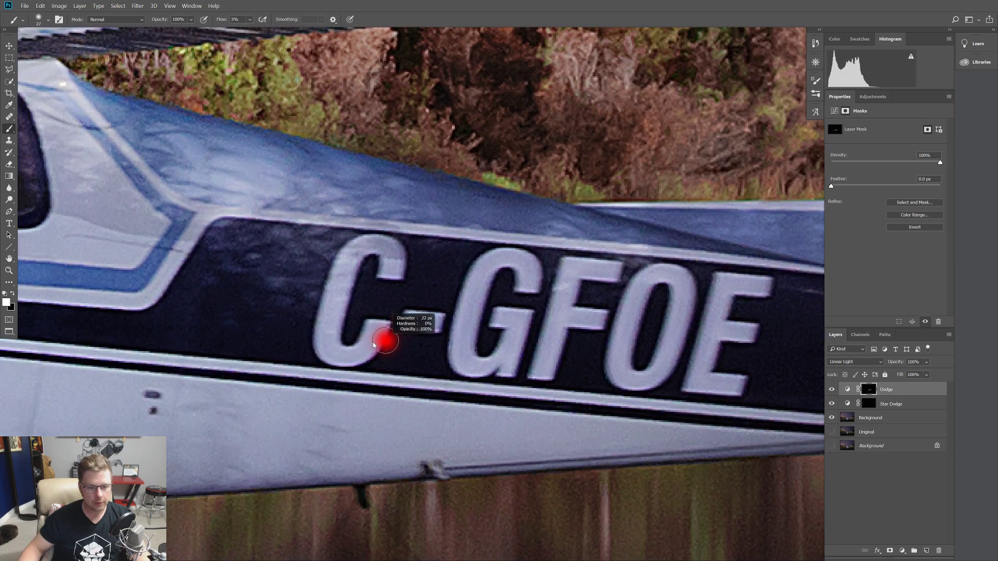
scroll(374, 338, up, 2)
scroll(374, 338, down, 1)
key(bracketright)
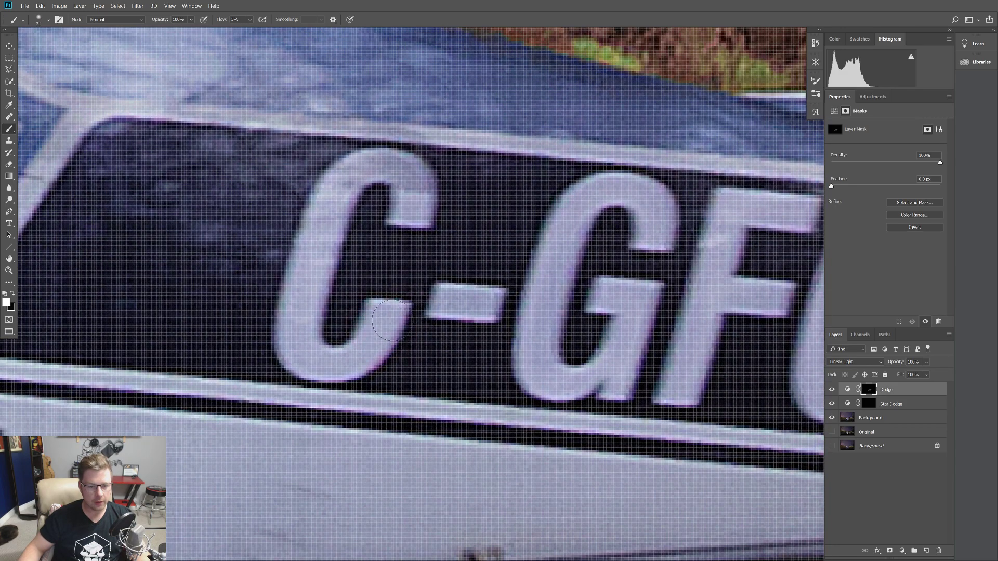
mouse_move(381, 337)
mouse_down()
mouse_move(321, 356)
mouse_move(302, 320)
mouse_move(289, 331)
mouse_move(340, 195)
mouse_move(416, 195)
mouse_up()
drag(439, 283, 450, 302)
mouse_move(542, 323)
mouse_down()
mouse_move(366, 318)
mouse_move(373, 281)
mouse_move(439, 185)
mouse_move(444, 196)
mouse_move(379, 364)
mouse_move(447, 341)
mouse_move(456, 305)
mouse_move(368, 292)
mouse_move(366, 379)
mouse_move(388, 255)
mouse_move(471, 216)
mouse_move(390, 287)
mouse_move(419, 297)
mouse_up()
mouse_move(501, 372)
mouse_down()
mouse_move(502, 318)
mouse_move(549, 236)
mouse_move(594, 229)
mouse_move(617, 300)
mouse_move(570, 377)
mouse_move(529, 411)
mouse_move(485, 379)
mouse_move(521, 267)
mouse_up()
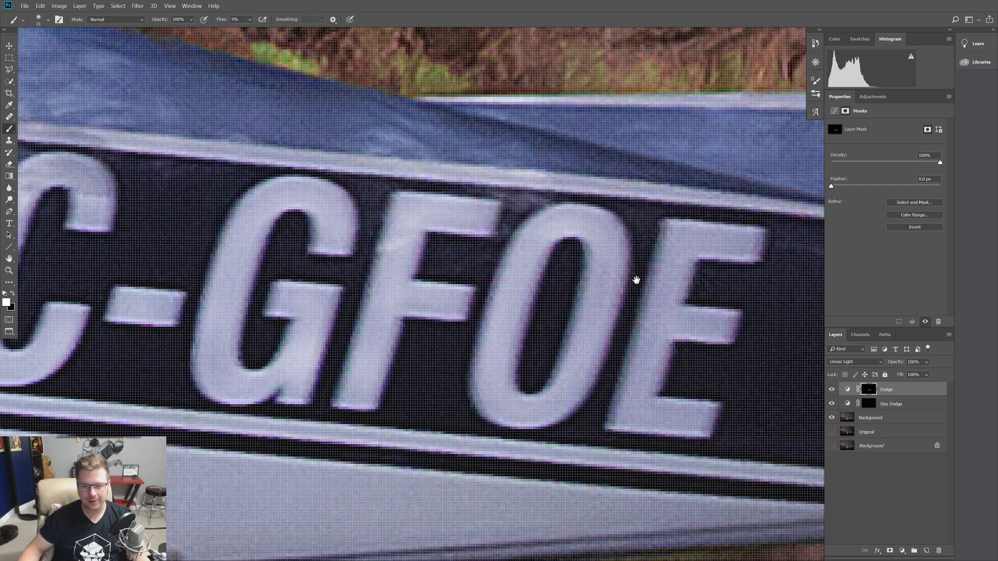
drag(635, 278, 469, 271)
mouse_move(510, 229)
mouse_down()
mouse_move(572, 224)
mouse_move(481, 351)
mouse_move(529, 419)
mouse_up()
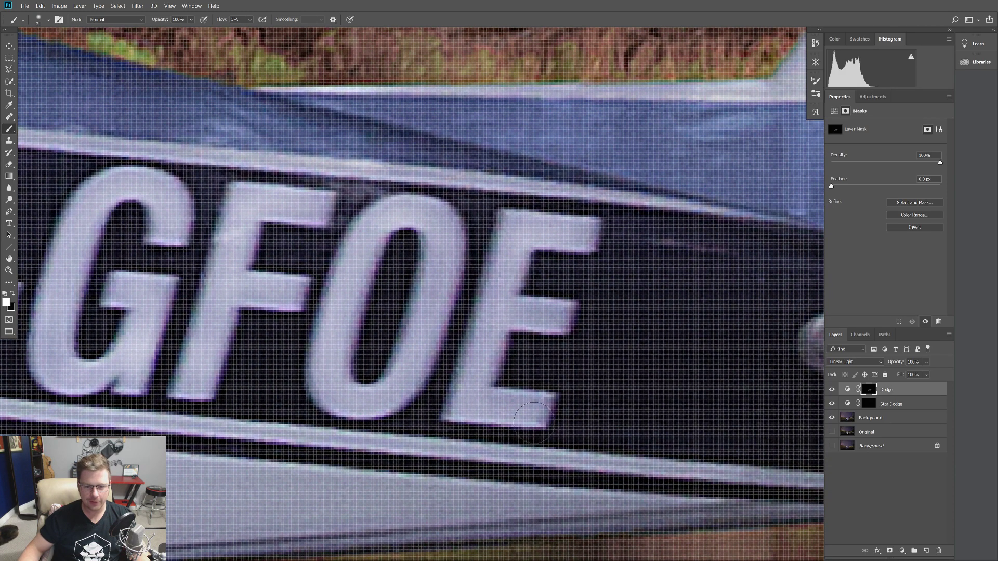
drag(491, 330, 551, 314)
Examine the dodged lettering, tail and surrounding foliage both close up and in the full image
scroll(551, 315, down, 10)
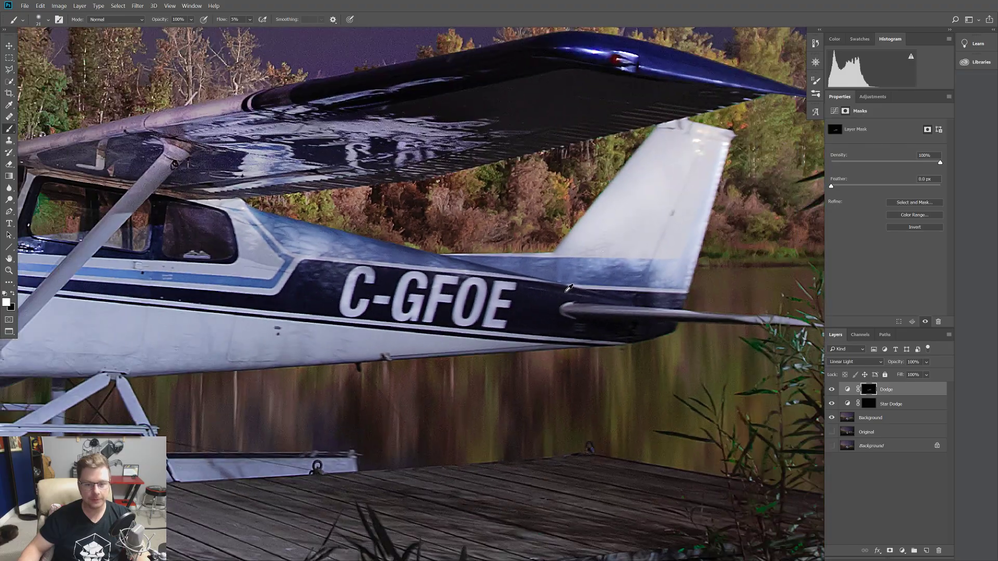
scroll(554, 306, down, 2)
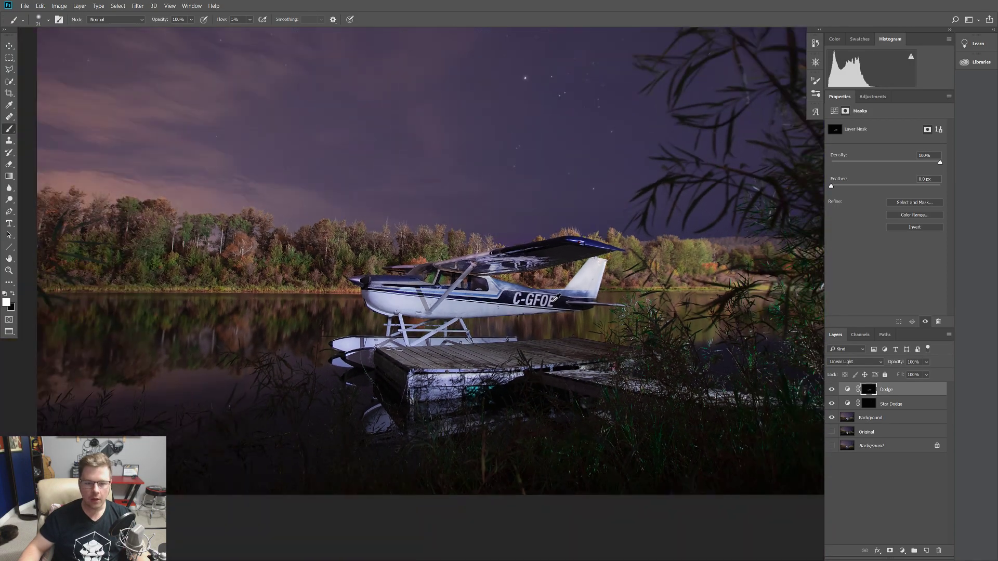
scroll(520, 317, up, 15)
scroll(519, 319, down, 5)
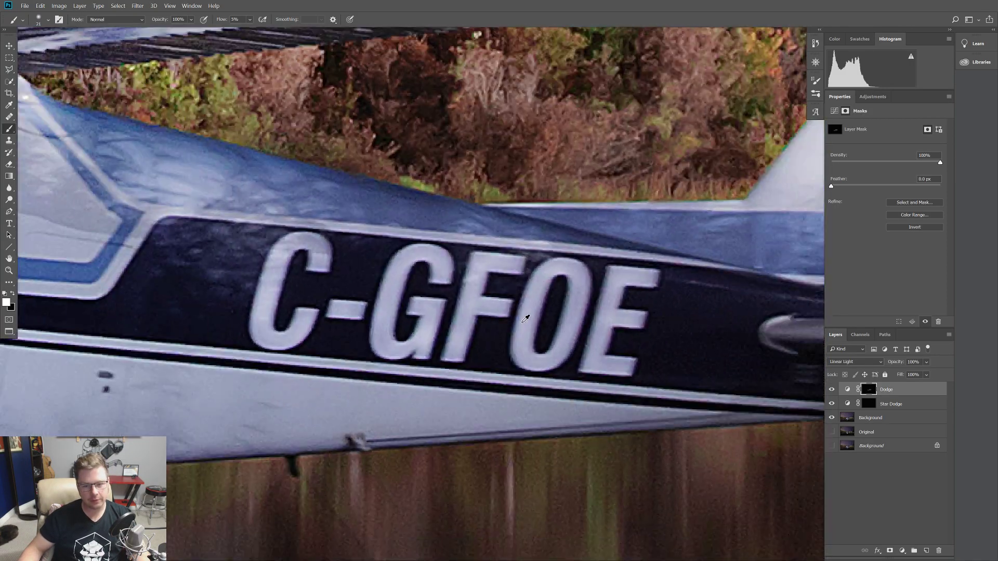
scroll(533, 328, down, 1)
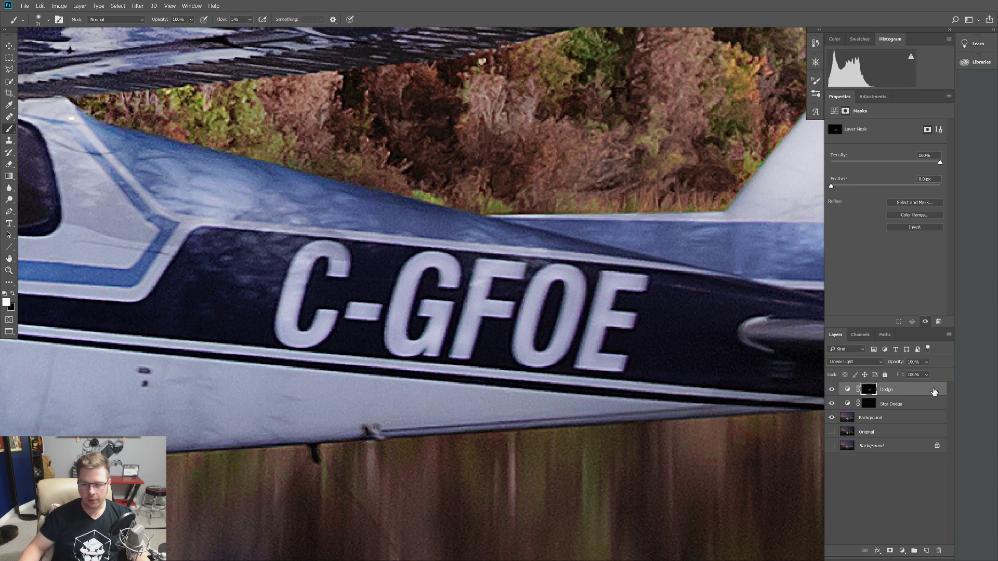
key(ctrl+0)
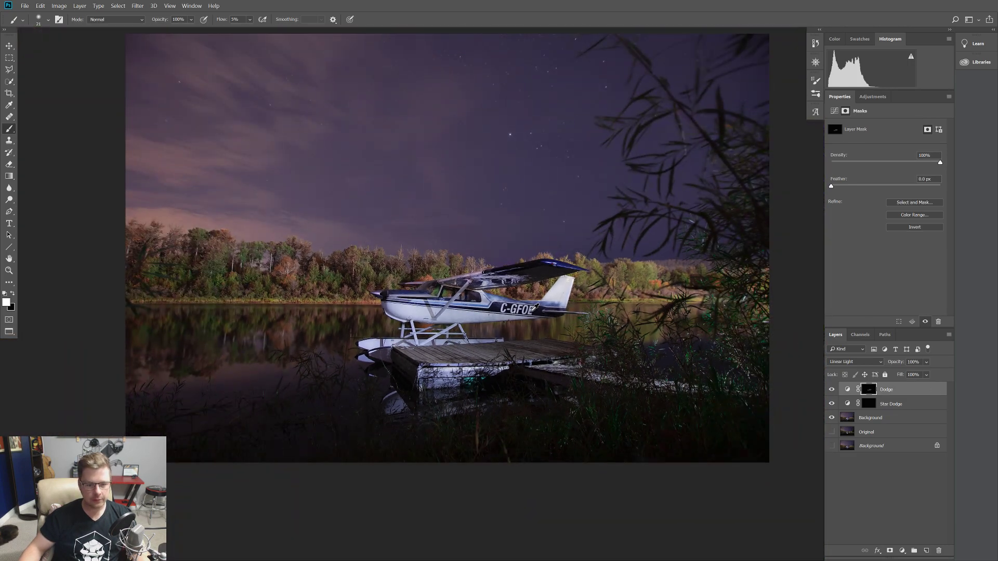
drag(480, 297, 485, 316)
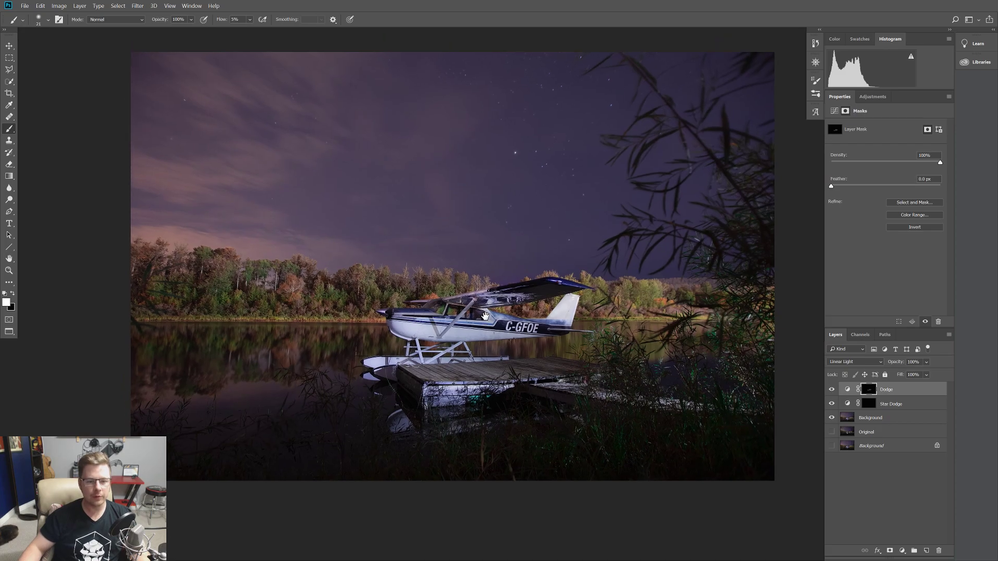
scroll(311, 258, up, 3)
drag(568, 374, 100, 283)
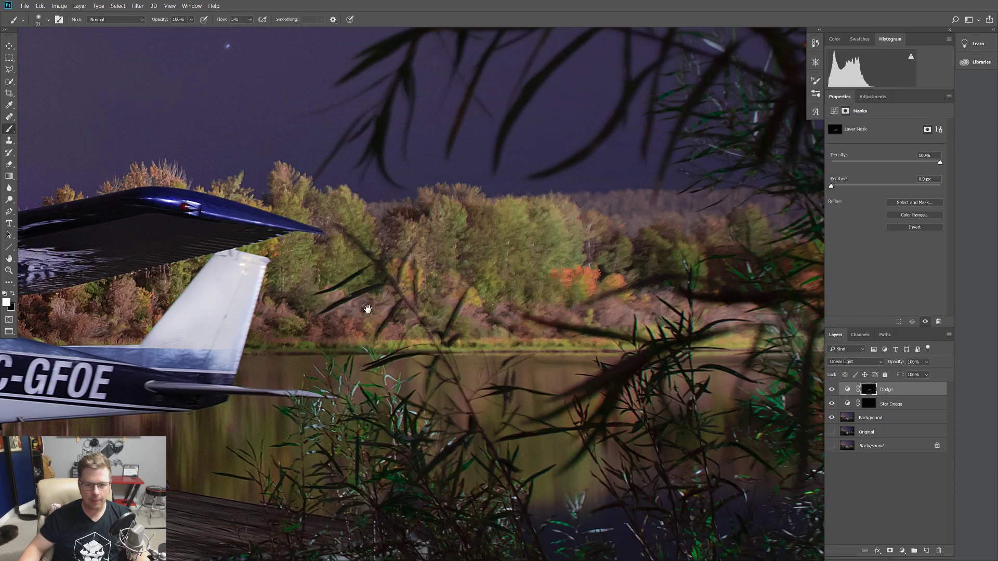
scroll(487, 328, down, 5)
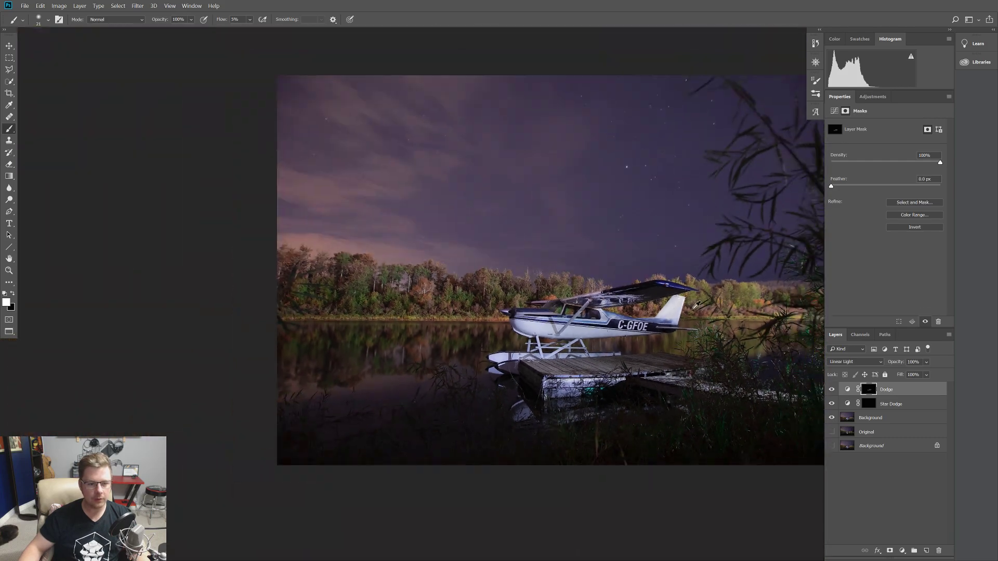
Add a Curves adjustment layer named Burn with the midtones pulled down, and invert its mask to black
click(903, 551)
click(922, 436)
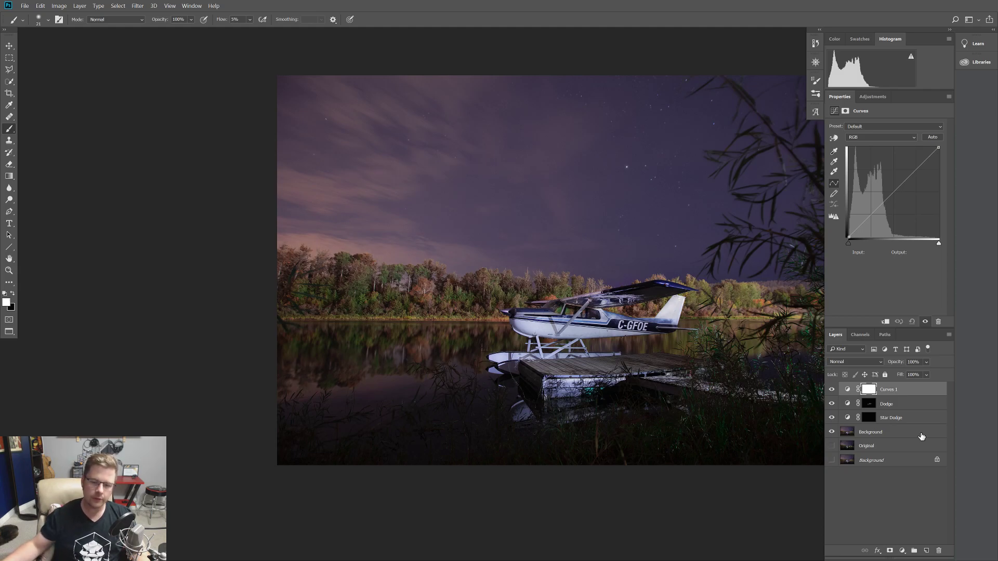
drag(886, 196, 902, 204)
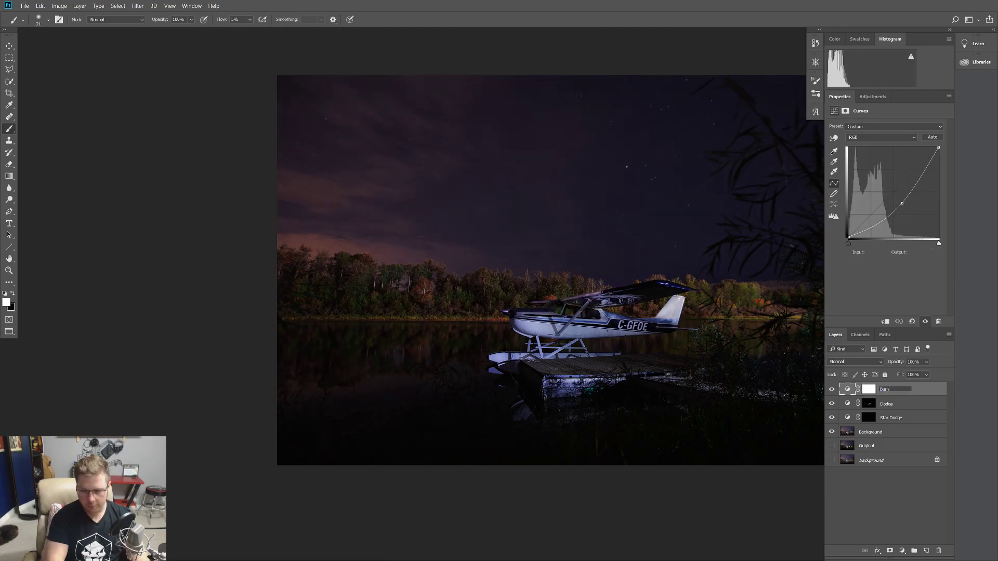
click(870, 389)
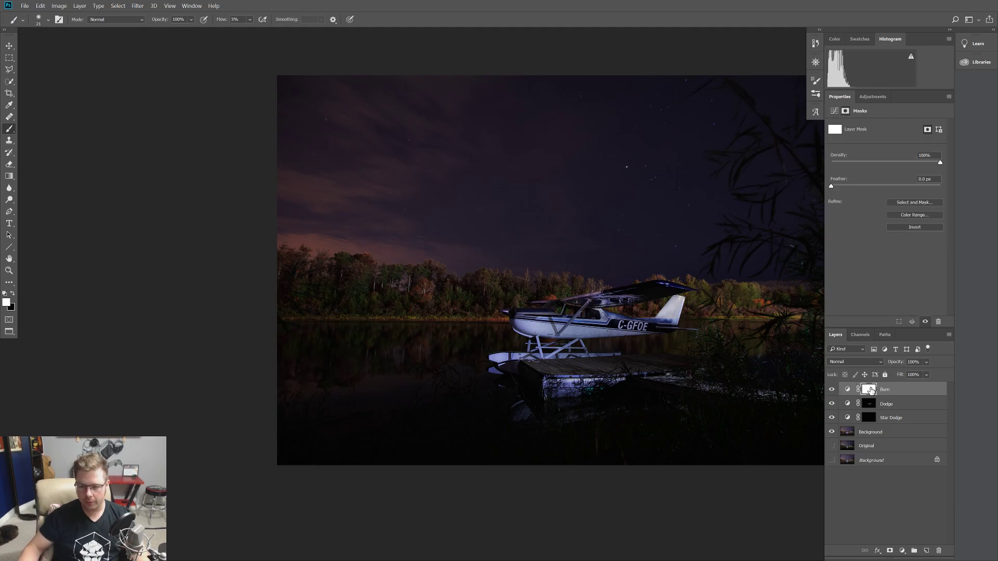
key(ctrl+i)
Set the brush flow to 10% and burn the dark gaps between the trees at the far-left end of the treeline
drag(500, 304, 375, 269)
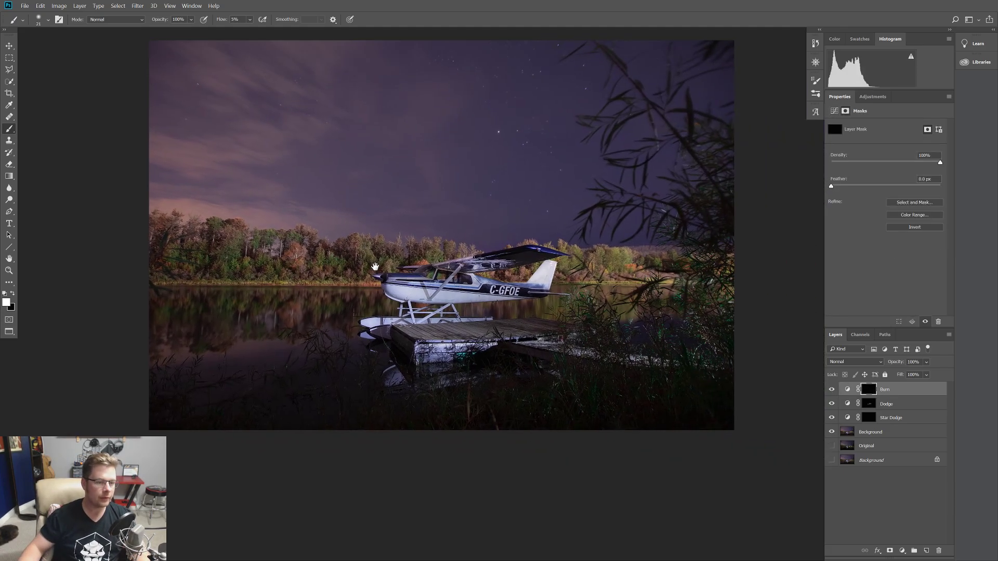
scroll(304, 237, up, 2)
drag(154, 289, 178, 276)
text(10)
drag(213, 196, 483, 201)
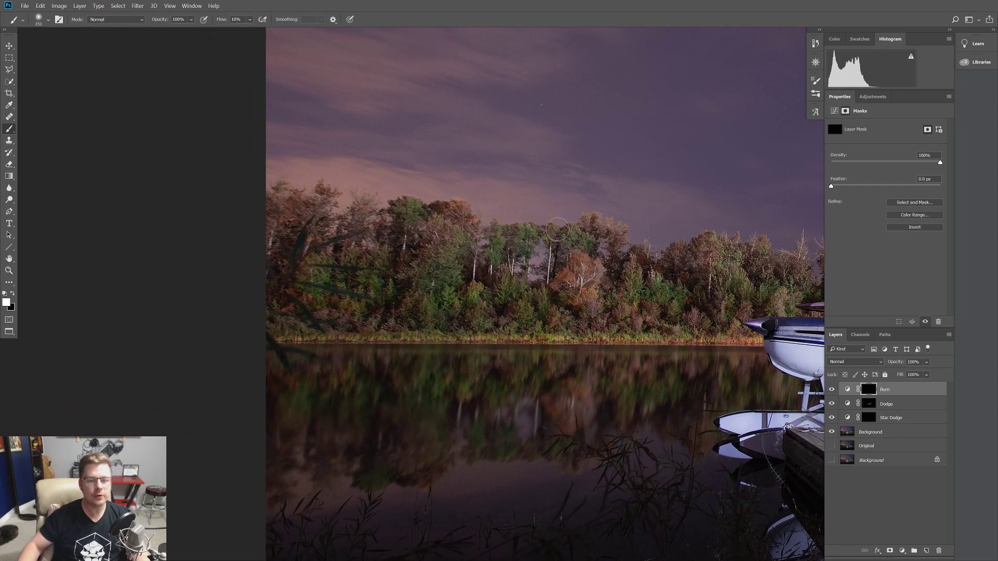
scroll(410, 283, up, 5)
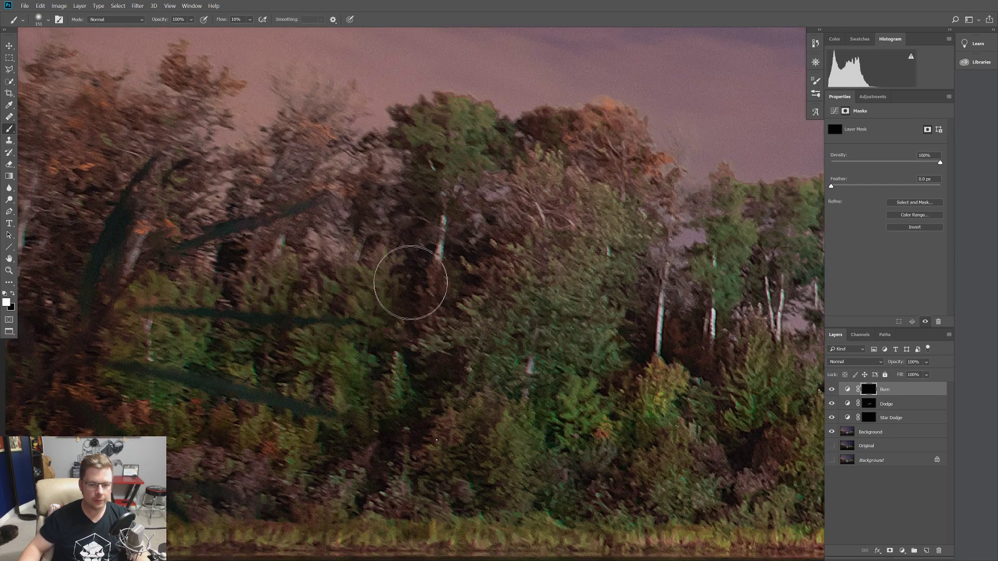
mouse_move(411, 282)
mouse_down()
mouse_move(419, 264)
mouse_move(370, 264)
mouse_move(419, 246)
mouse_move(427, 261)
mouse_up()
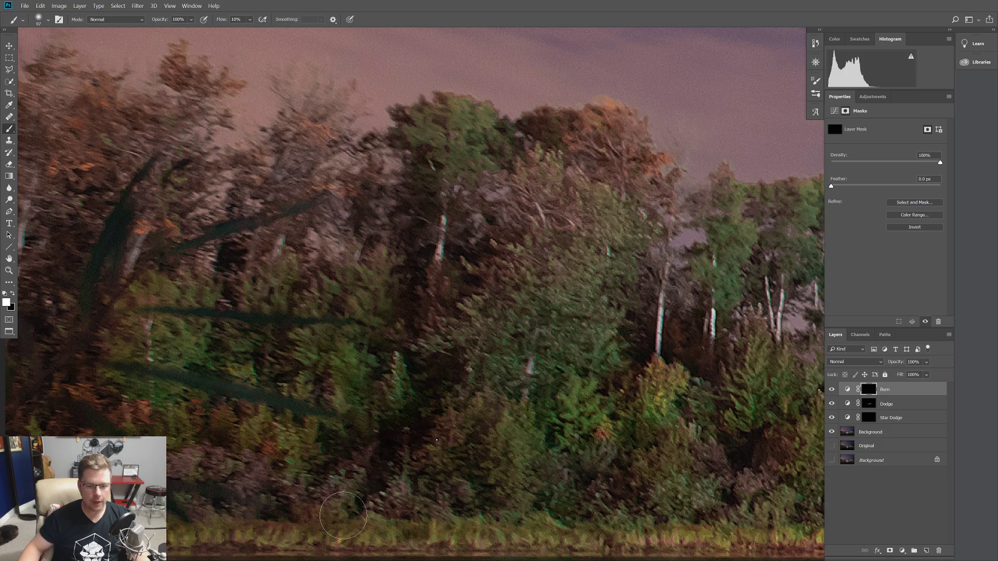
Burn the shadows beneath the birches, around the orange tree and along the treeline up to the airplane's nose
key(h)
mouse_move(218, 295)
mouse_down()
mouse_move(439, 334)
mouse_move(385, 306)
mouse_move(392, 261)
mouse_move(82, 318)
mouse_move(198, 208)
mouse_up()
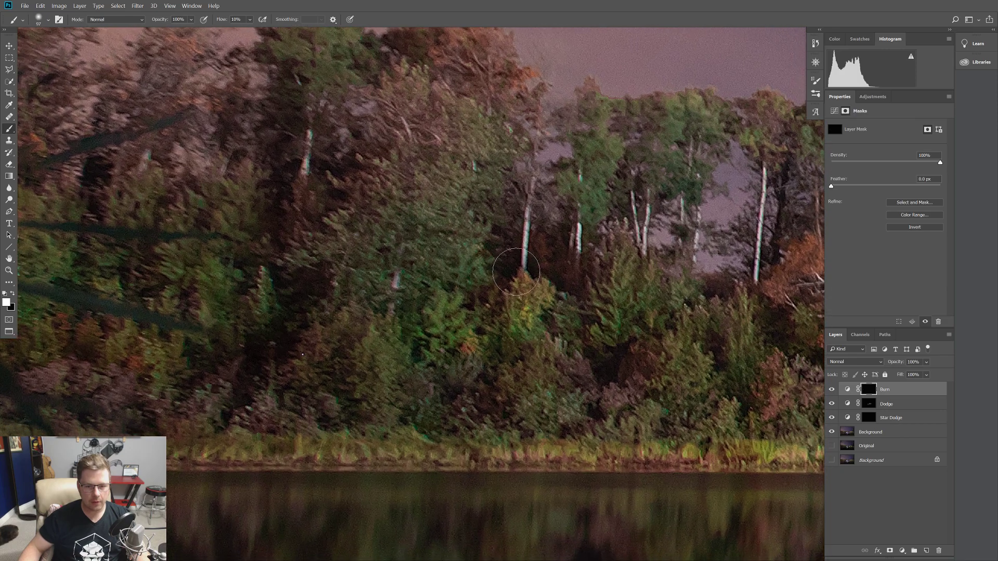
drag(606, 274, 385, 248)
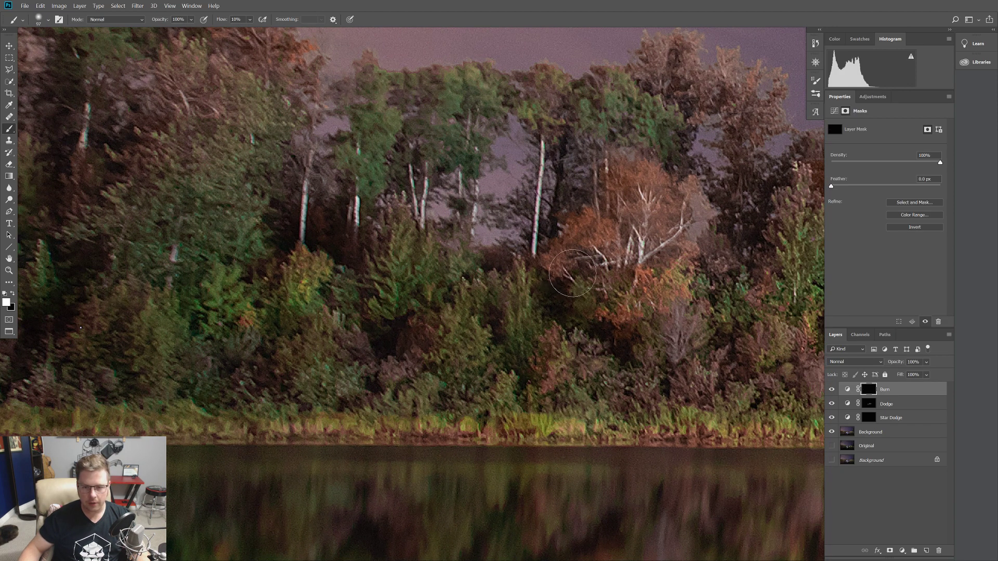
drag(550, 246, 378, 256)
alt+right_click(443, 261)
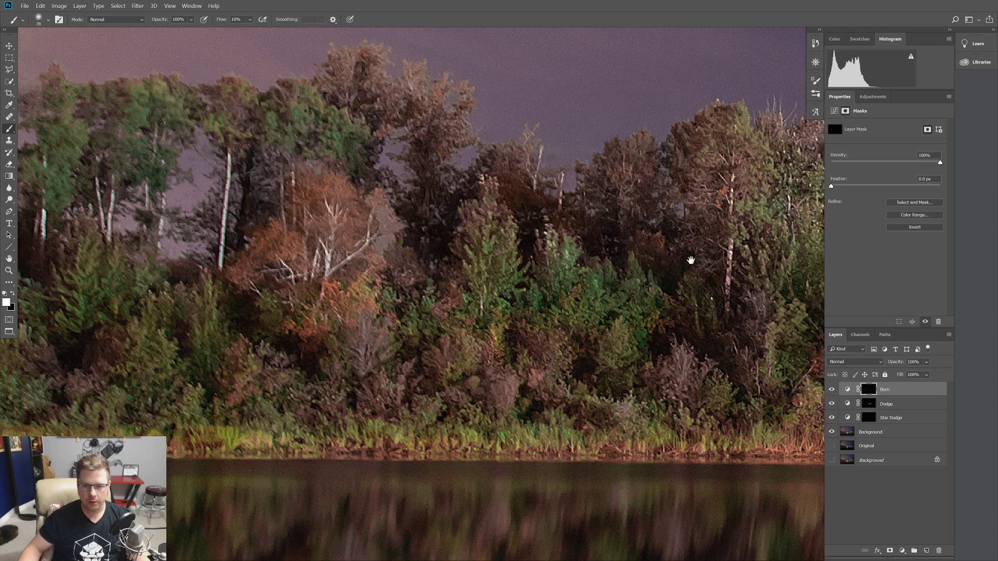
drag(683, 260, 410, 228)
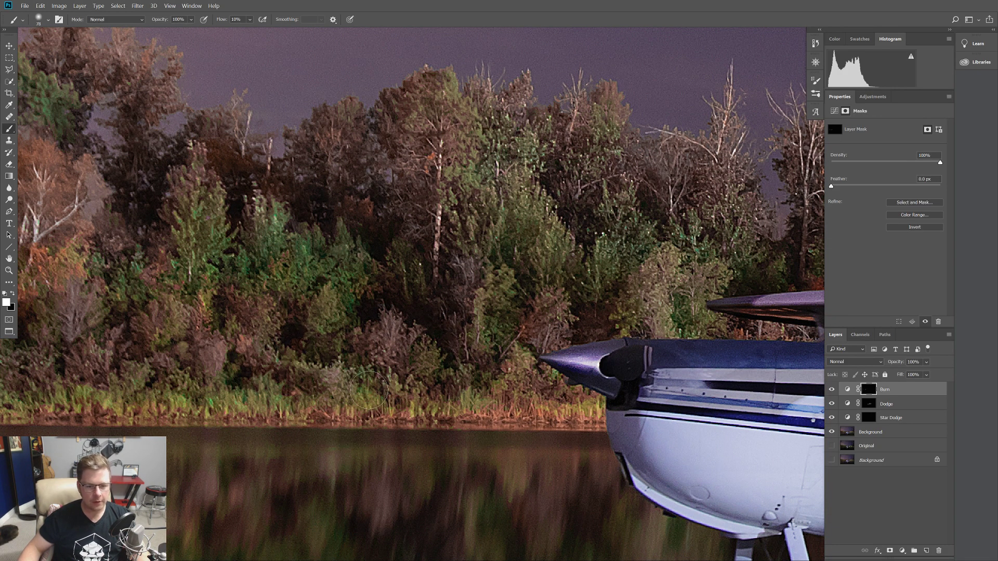
drag(309, 391, 59, 443)
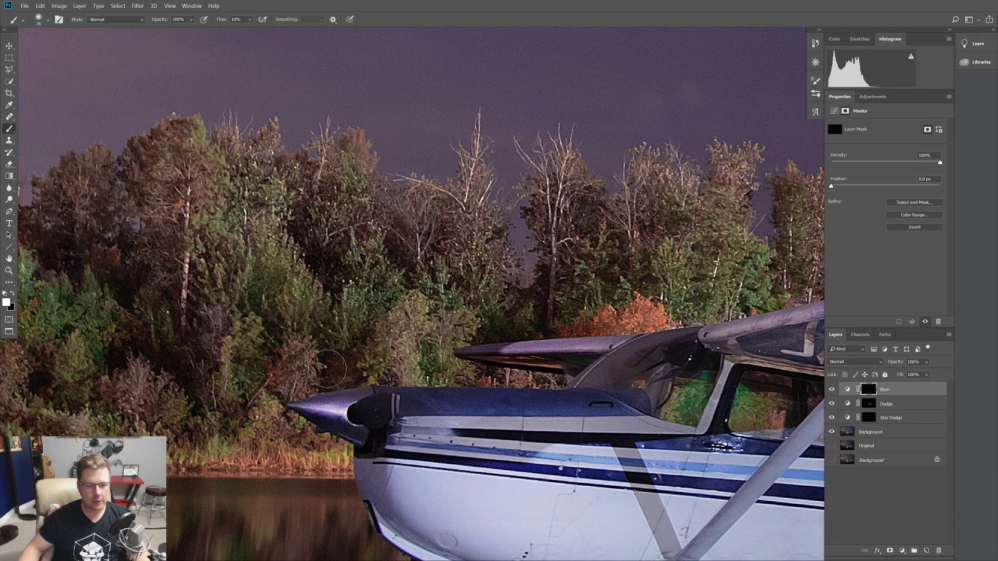
Burn the shadows in the trees behind the cockpit and wing and around the tail fin, adjusting the brush size
drag(520, 294, 281, 289)
drag(519, 273, 337, 248)
key(x)
mouse_move(537, 292)
mouse_down()
mouse_move(312, 268)
mouse_move(268, 248)
mouse_move(308, 258)
mouse_move(305, 323)
mouse_up()
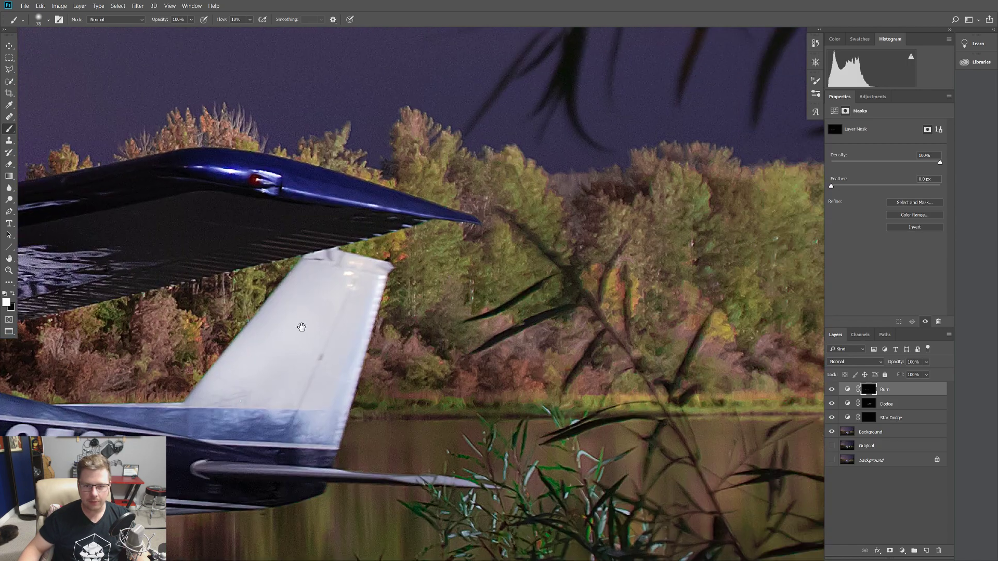
drag(379, 322, 366, 323)
drag(427, 355, 425, 354)
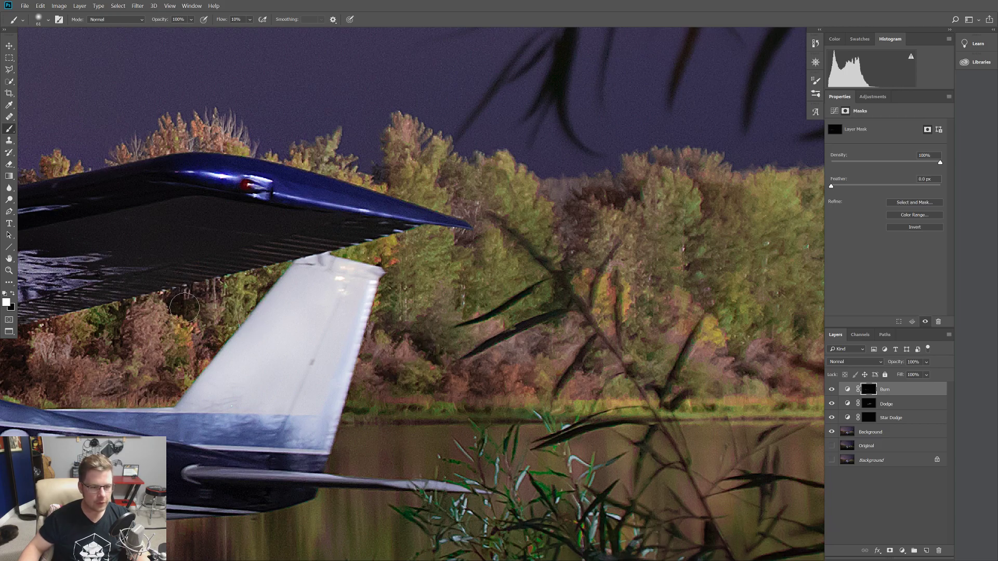
Burn the dark areas in the treeline between the tail fin and the overhanging branches
drag(644, 284, 438, 280)
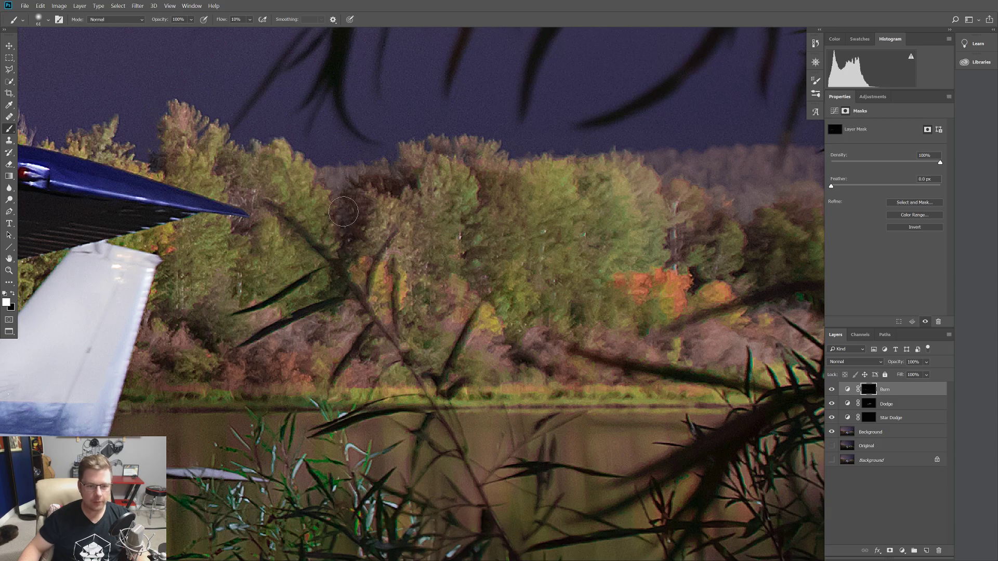
drag(494, 223, 305, 220)
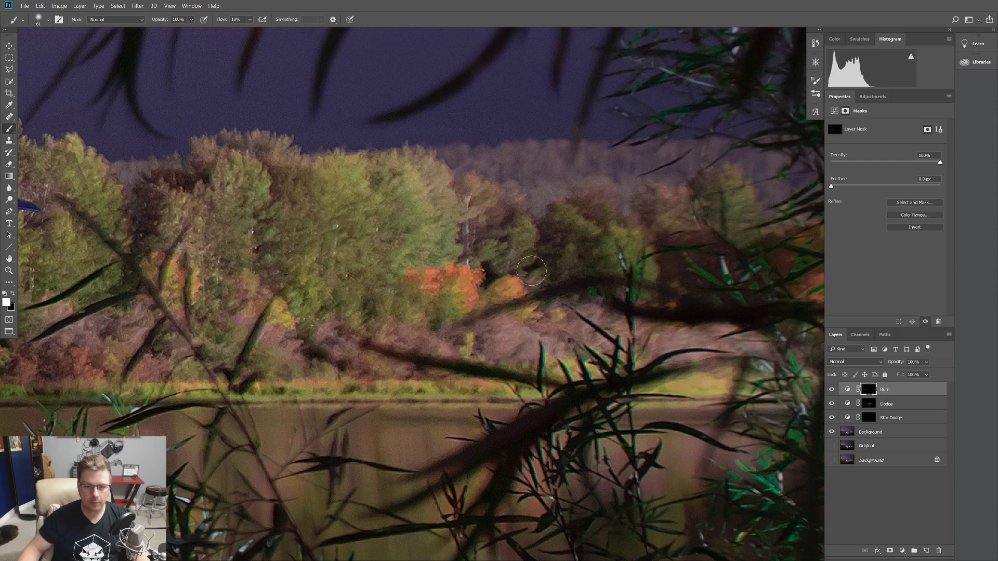
drag(606, 272, 508, 265)
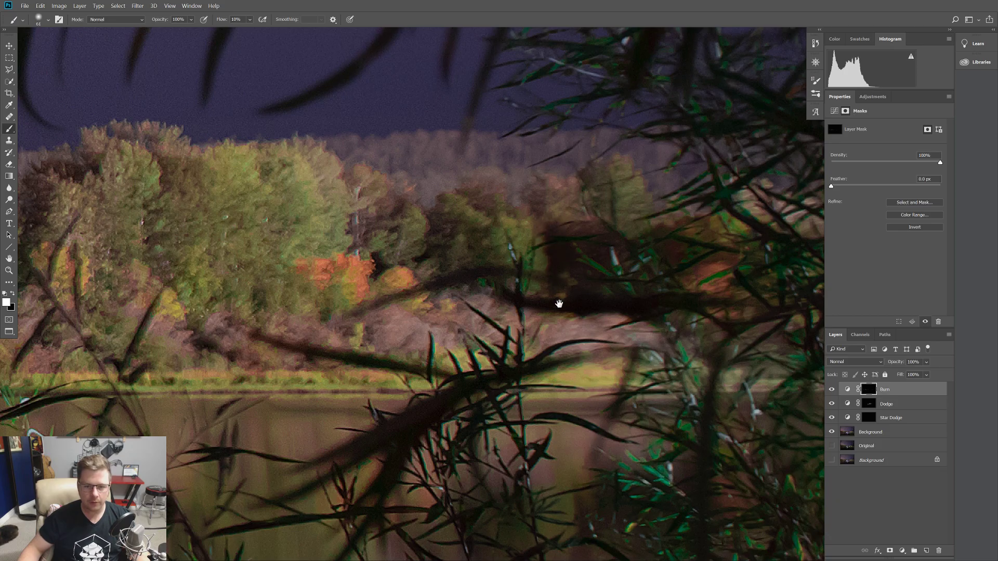
Enlarge the brush and burn the foreground reeds and foliage beside the dock
scroll(559, 301, down, 1)
scroll(560, 301, down, 3)
scroll(598, 297, left, 1)
scroll(658, 289, down, 2)
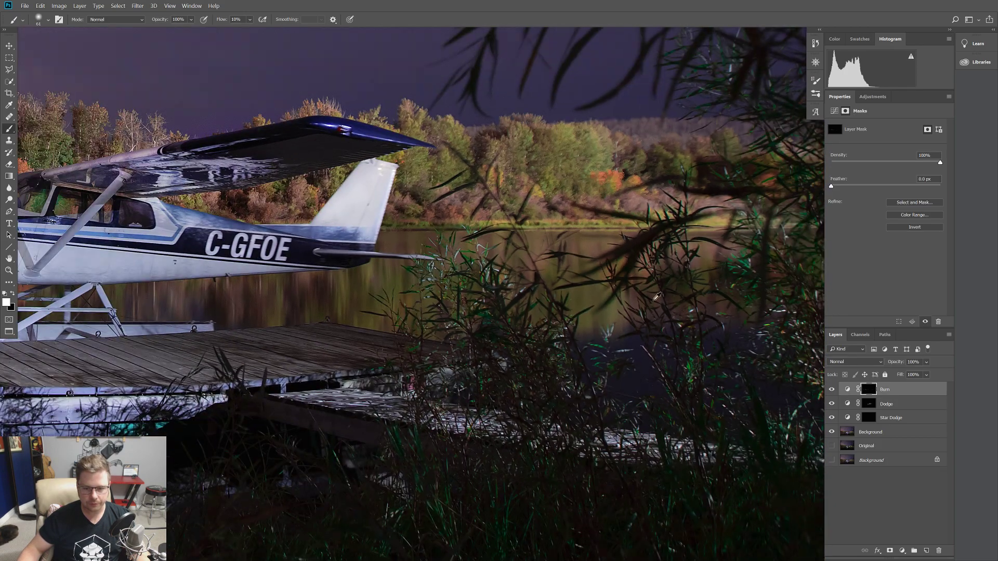
drag(668, 408, 675, 380)
scroll(593, 352, down, 3)
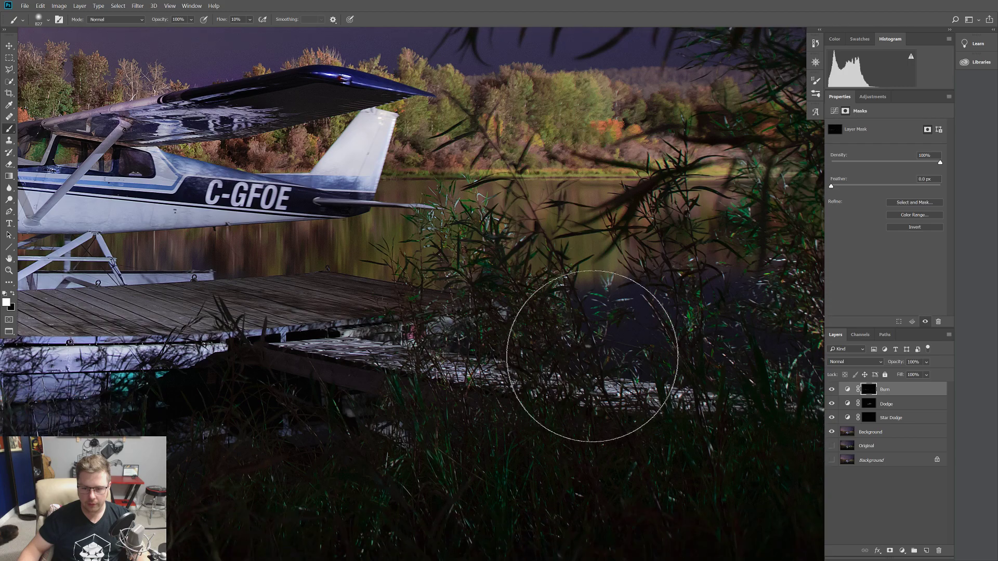
scroll(661, 302, down, 2)
drag(479, 261, 482, 340)
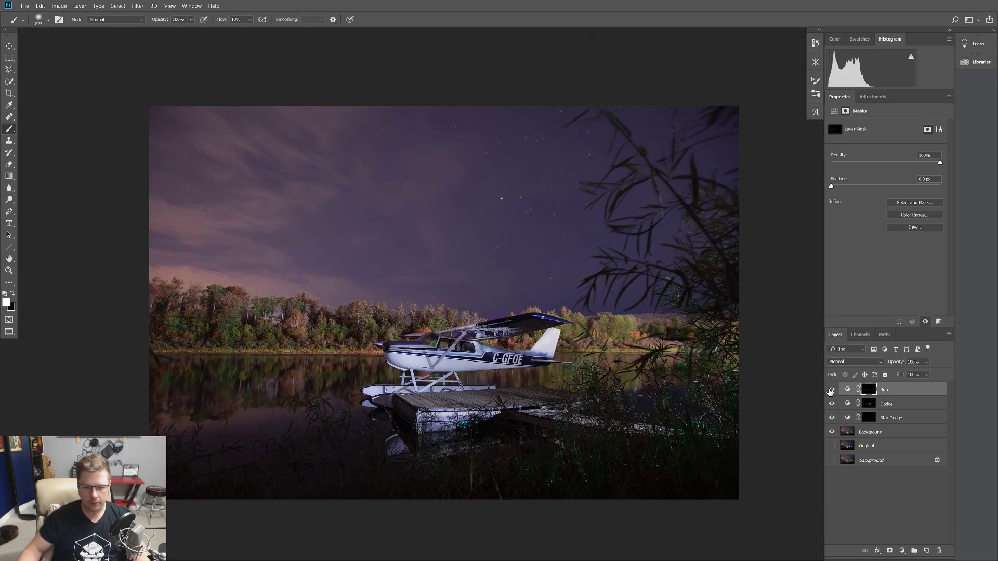
Reduce the Burn layer's opacity to 51%, comparing the image with the layer hidden and shown
click(832, 390)
click(832, 390)
click(831, 390)
click(832, 390)
click(831, 390)
click(831, 389)
click(832, 389)
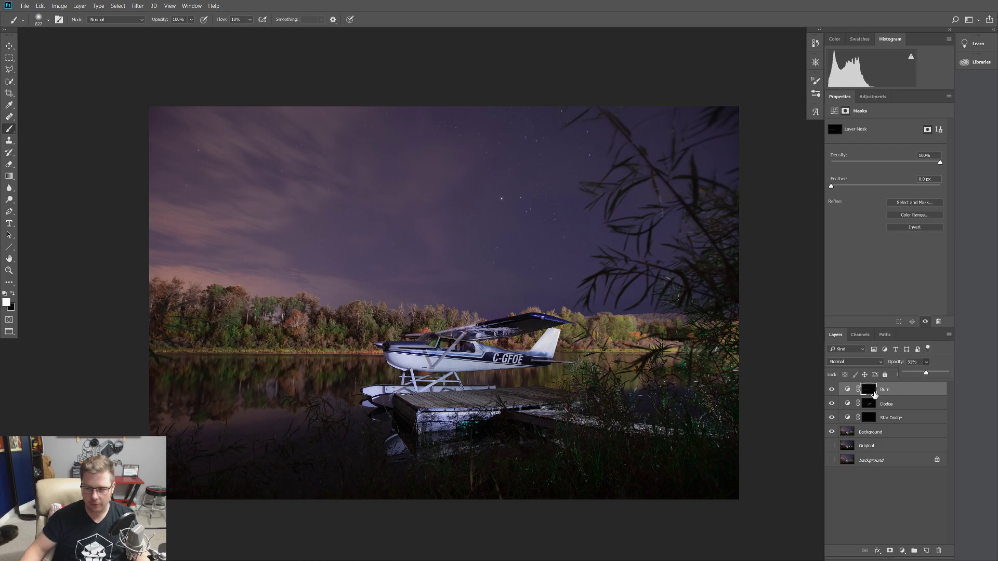
click(832, 390)
click(832, 389)
click(832, 390)
click(832, 390)
click(832, 390)
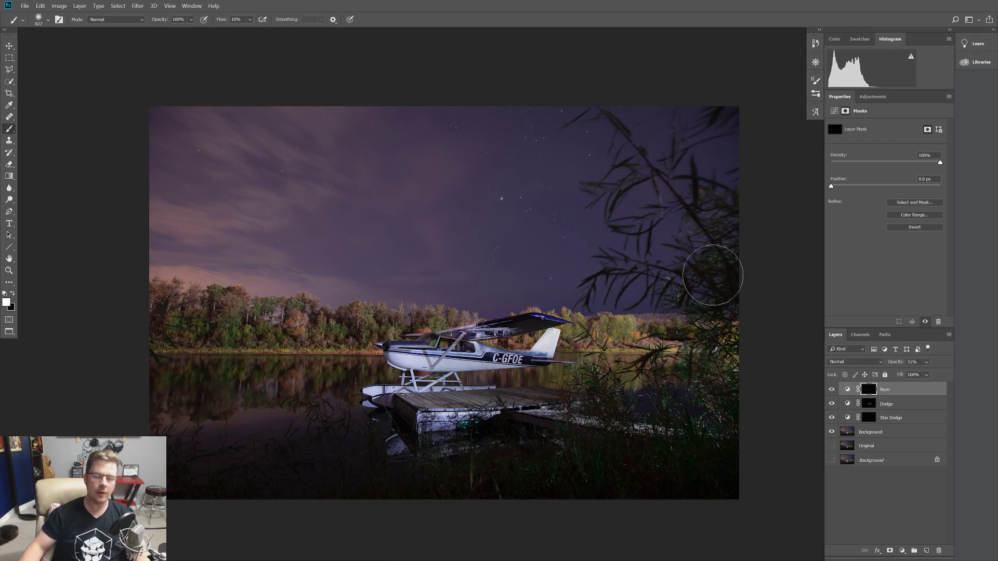
Select the Dodge layer's mask, set the brush flow to 3%, and dodge the cloud streaks in the sky with varied brush sizes
click(886, 404)
click(869, 404)
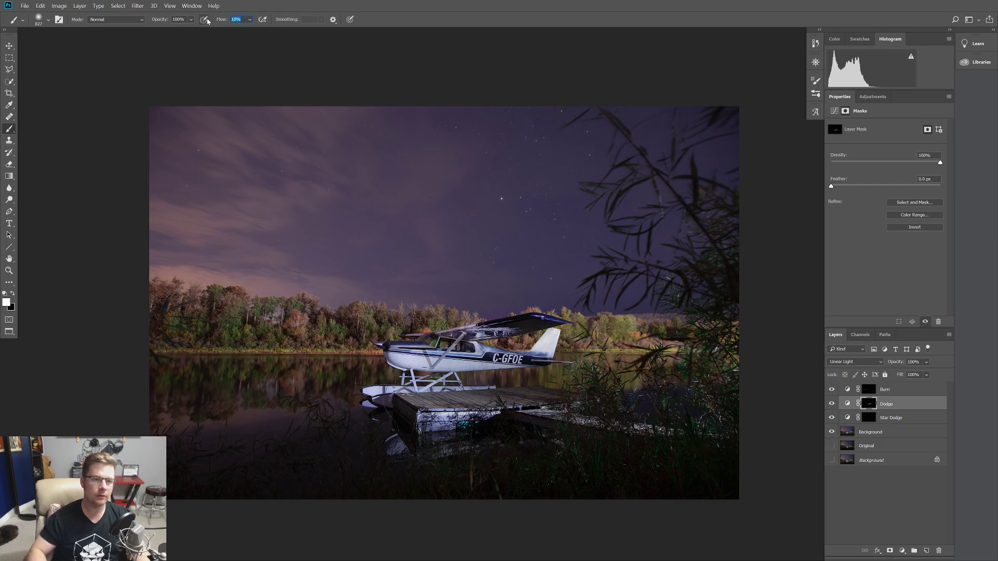
text(3)
key(Return)
drag(323, 189, 281, 208)
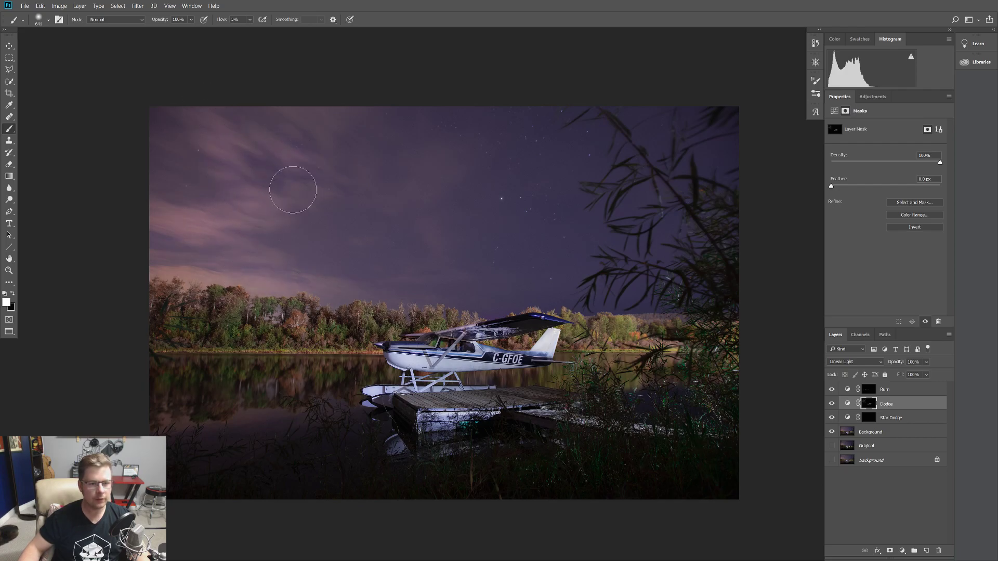
alt+right_click(416, 188)
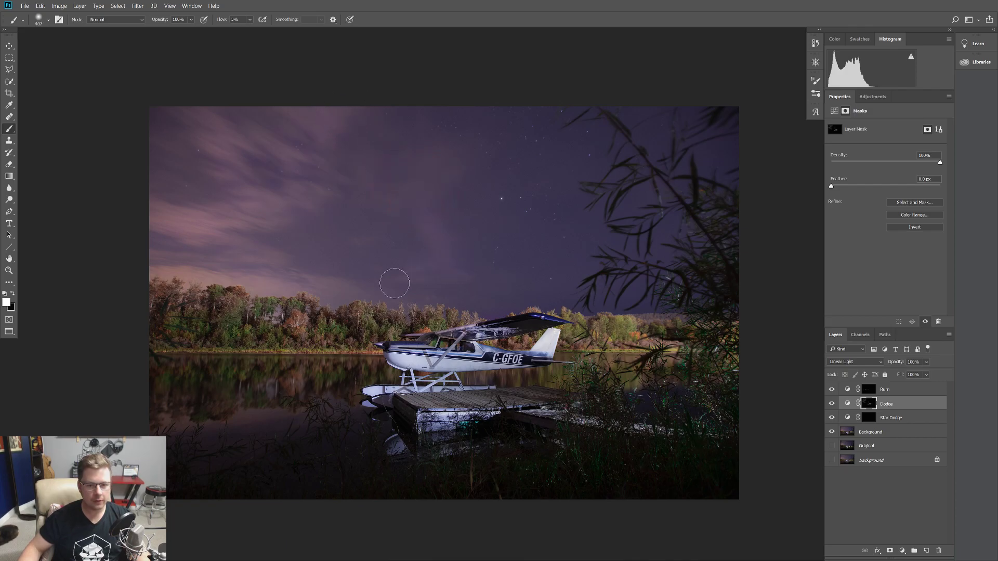
alt+right_click(426, 203)
alt+right_click(424, 224)
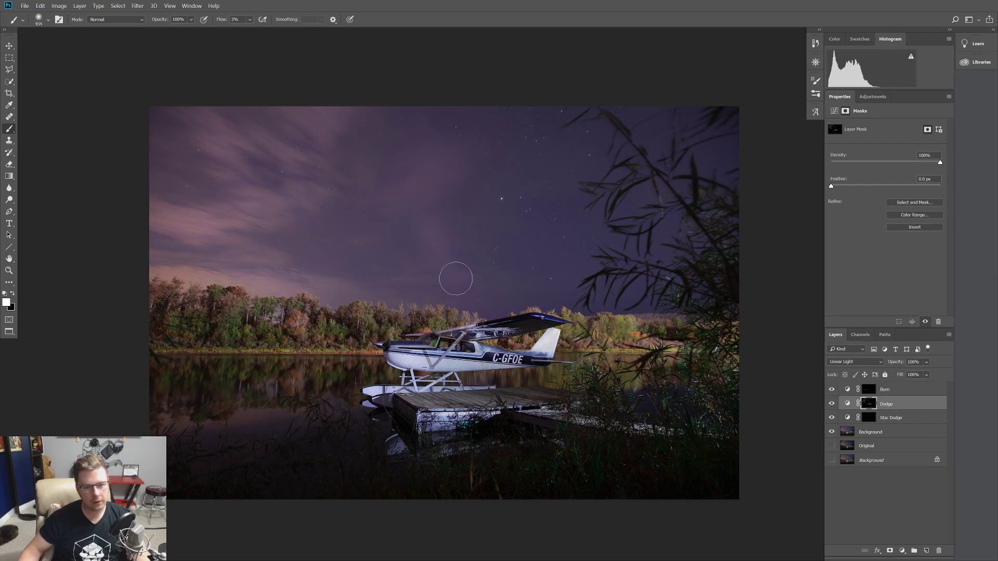
Compare the sky and airplane with the Dodge layer hidden and shown at different zoom levels
click(832, 404)
click(831, 404)
click(831, 404)
click(831, 404)
click(832, 404)
click(831, 404)
click(831, 404)
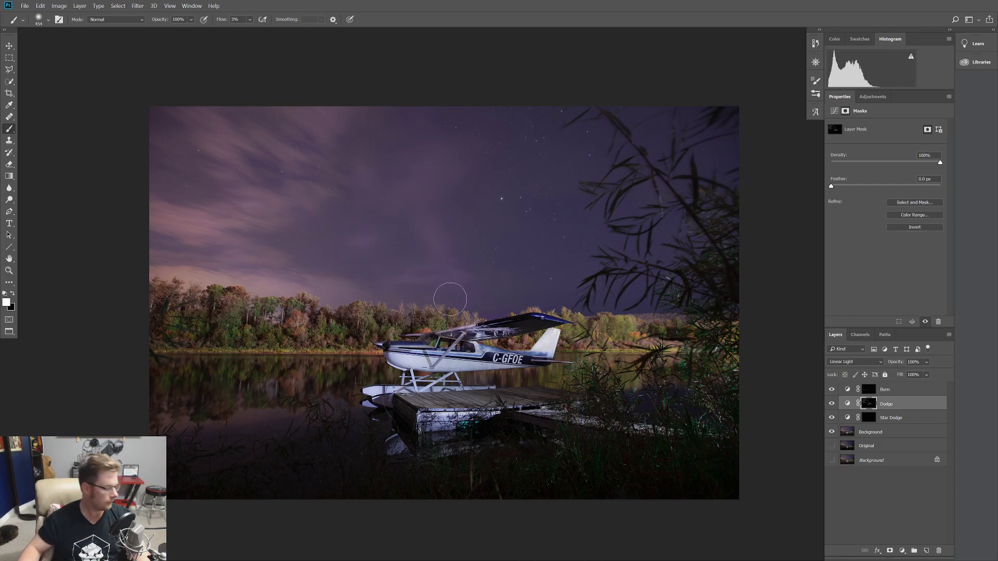
scroll(448, 289, down, 1)
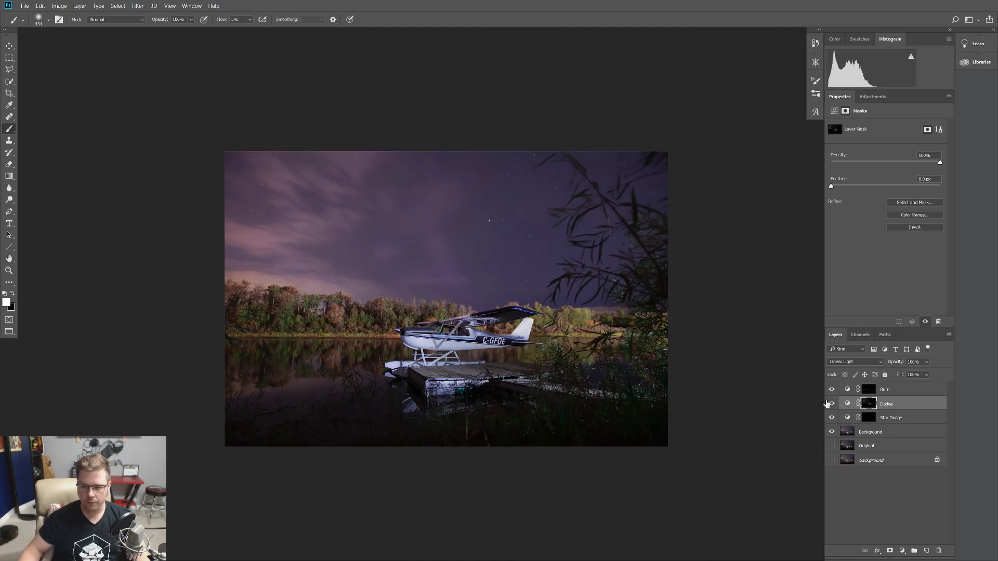
click(832, 404)
click(832, 405)
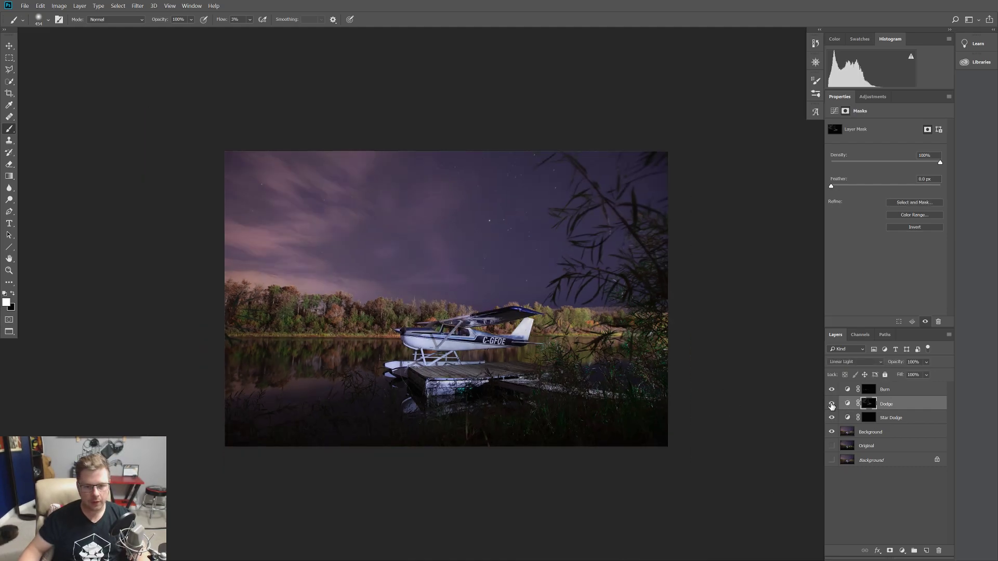
Reduce the Dodge layer's opacity to 67%
scroll(501, 354, up, 2)
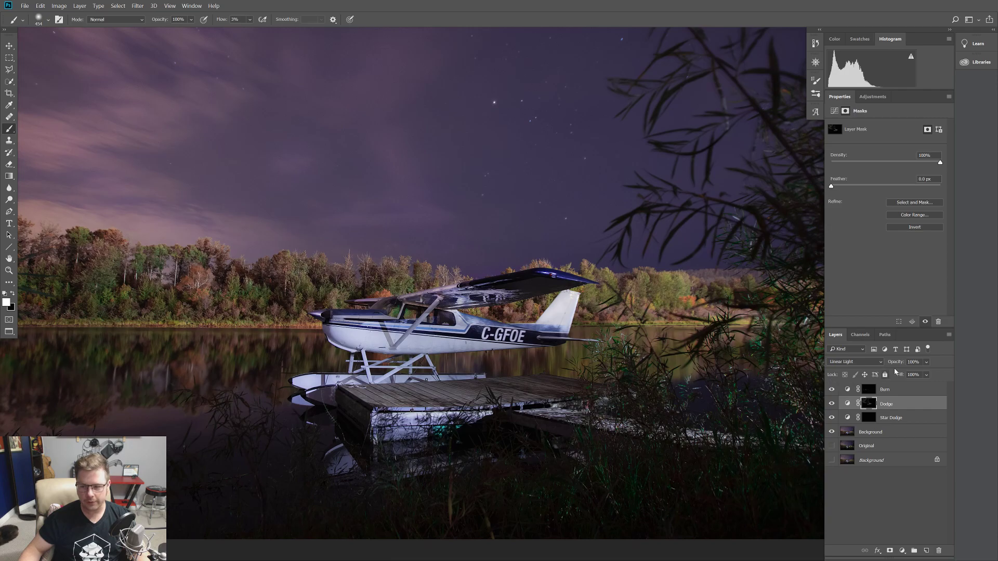
click(934, 377)
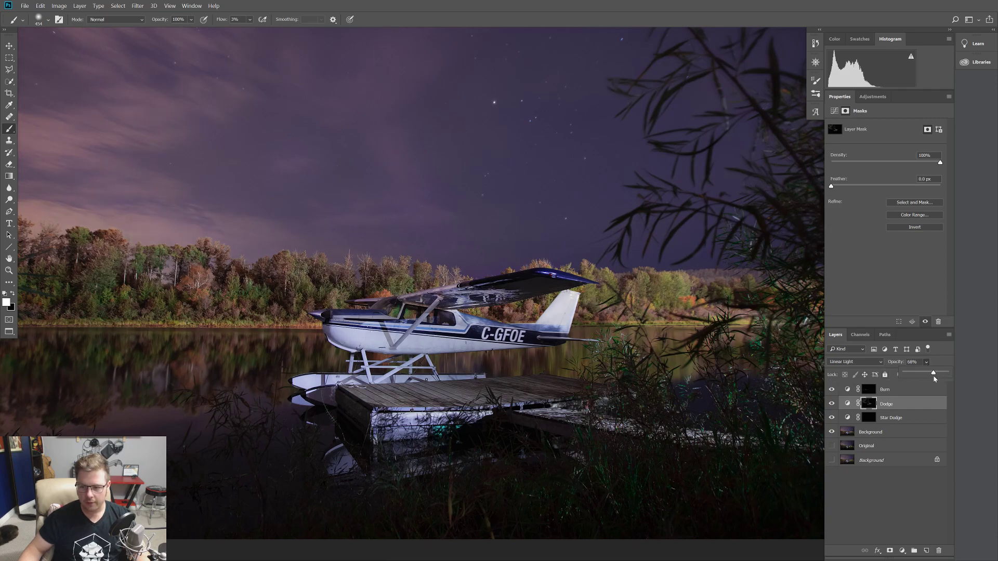
click(934, 378)
Compare the full edited image with the Original layer shown alone
scroll(507, 311, down, 2)
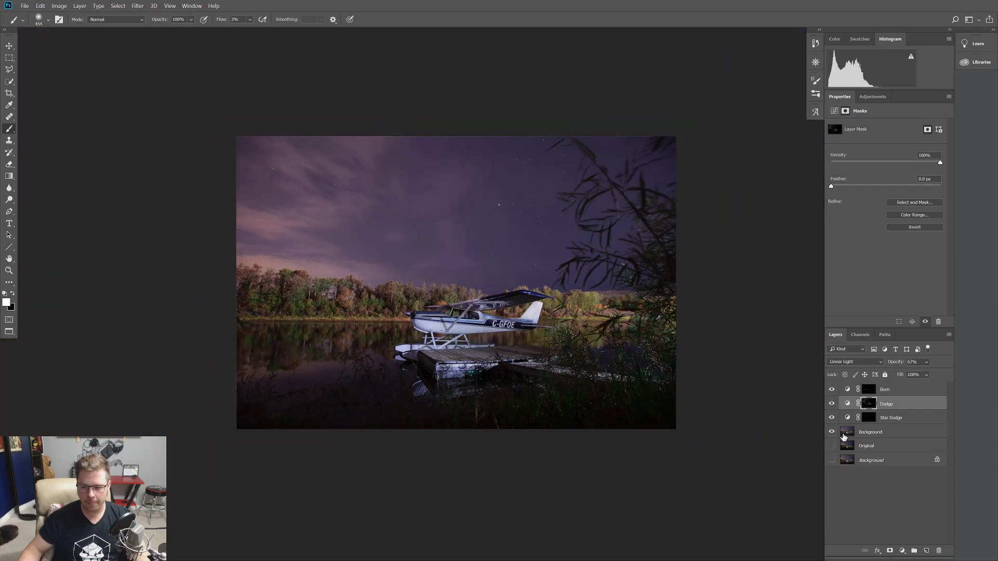
alt+click(833, 446)
alt+click(833, 446)
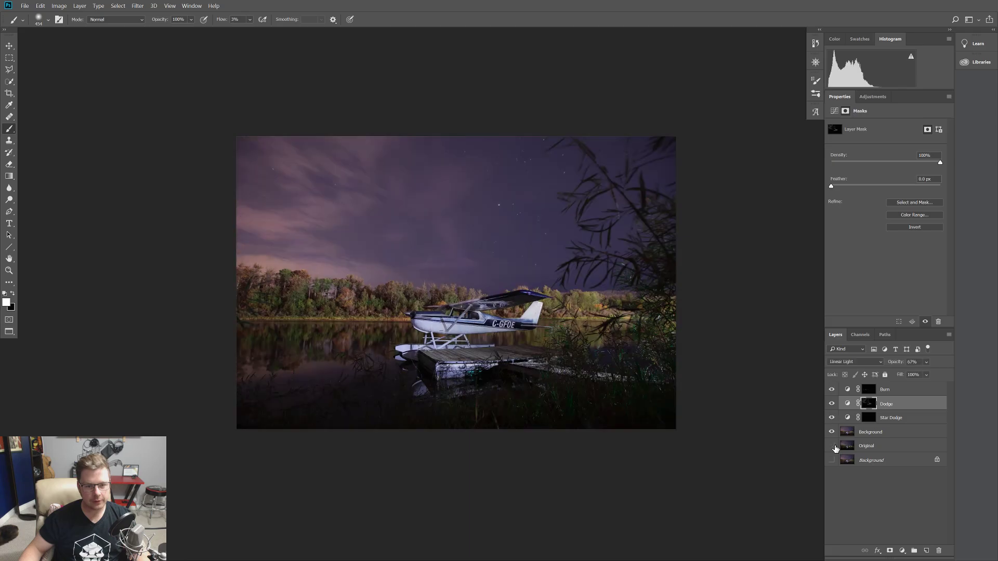
alt+click(833, 447)
alt+click(832, 446)
alt+click(833, 447)
alt+click(833, 446)
alt+click(833, 447)
alt+click(833, 447)
alt+click(833, 446)
alt+click(833, 447)
alt+click(833, 446)
alt+click(832, 447)
alt+click(833, 447)
alt+click(833, 447)
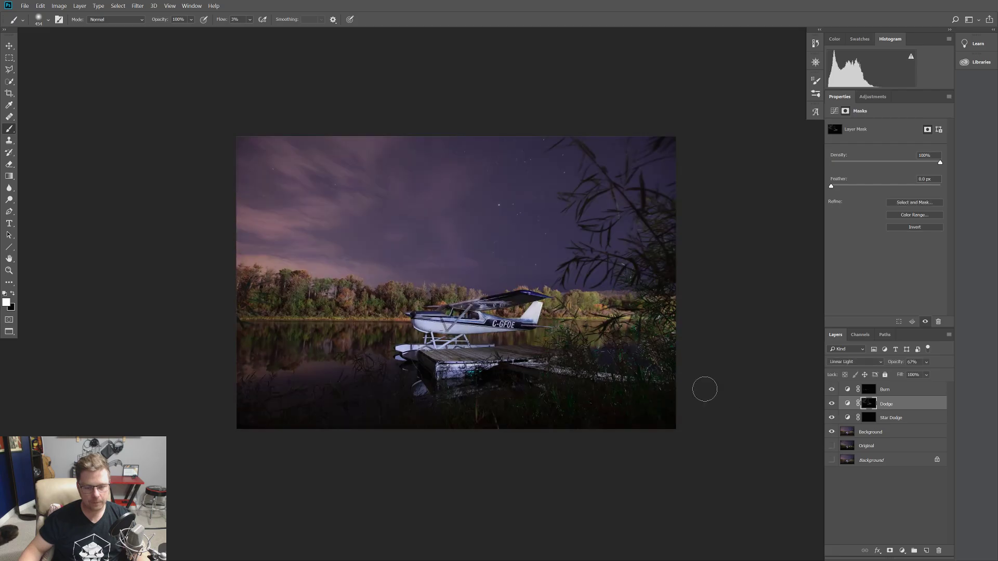
Merge the Burn, Dodge, Star Dodge and editable Background layers into one layer
scroll(494, 319, up, 3)
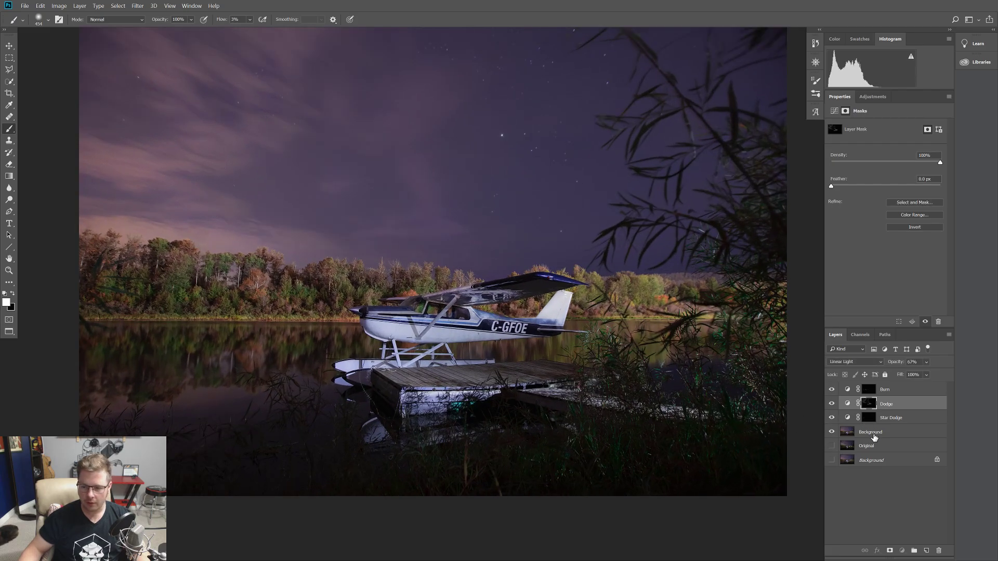
click(875, 438)
shift+click(885, 389)
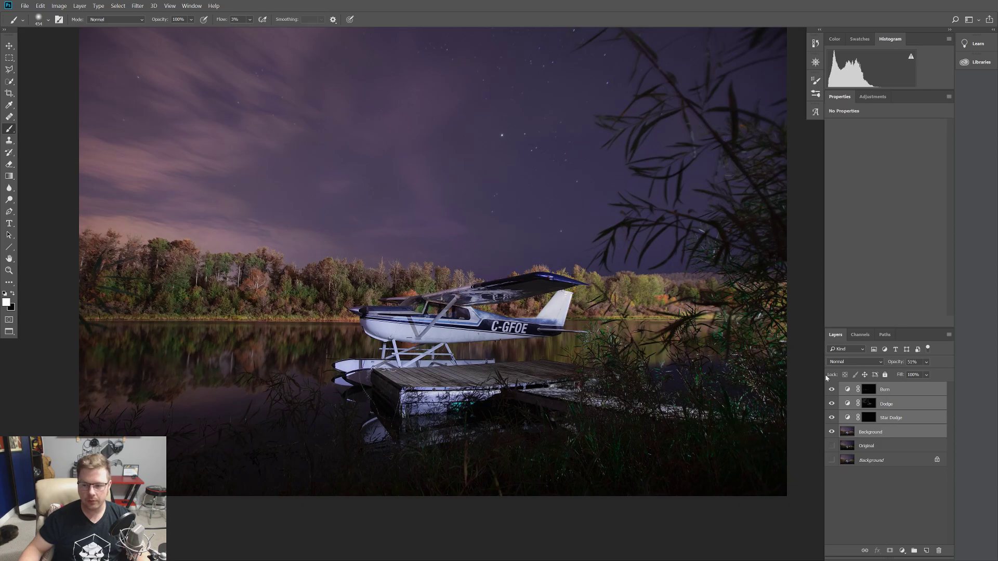
right_click(866, 394)
key(Escape)
right_click(886, 433)
click(896, 292)
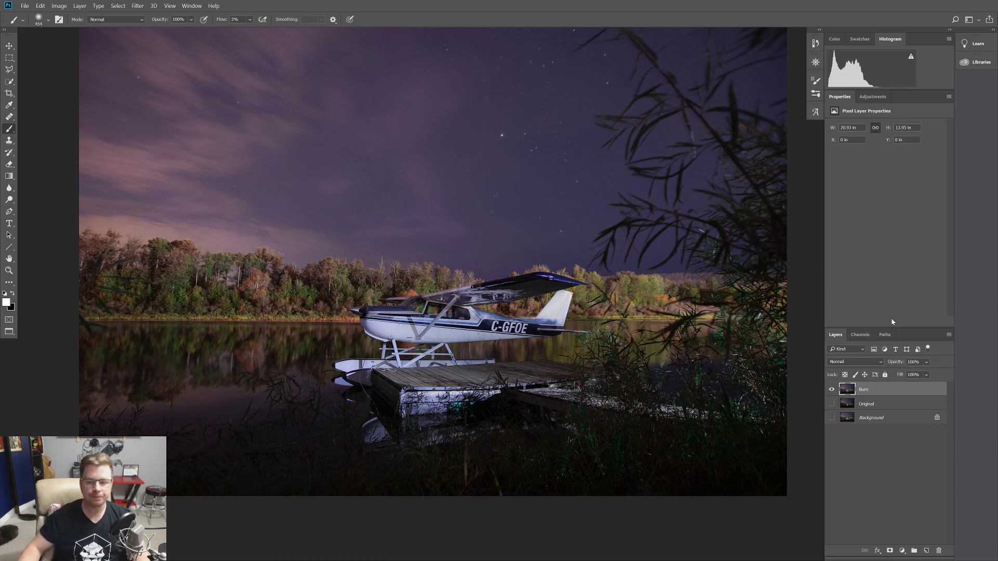
Open the merged layer in the Camera Raw Filter and set the Defringe Purple Amount to 2 while viewing the plane's lettering
click(137, 6)
click(161, 50)
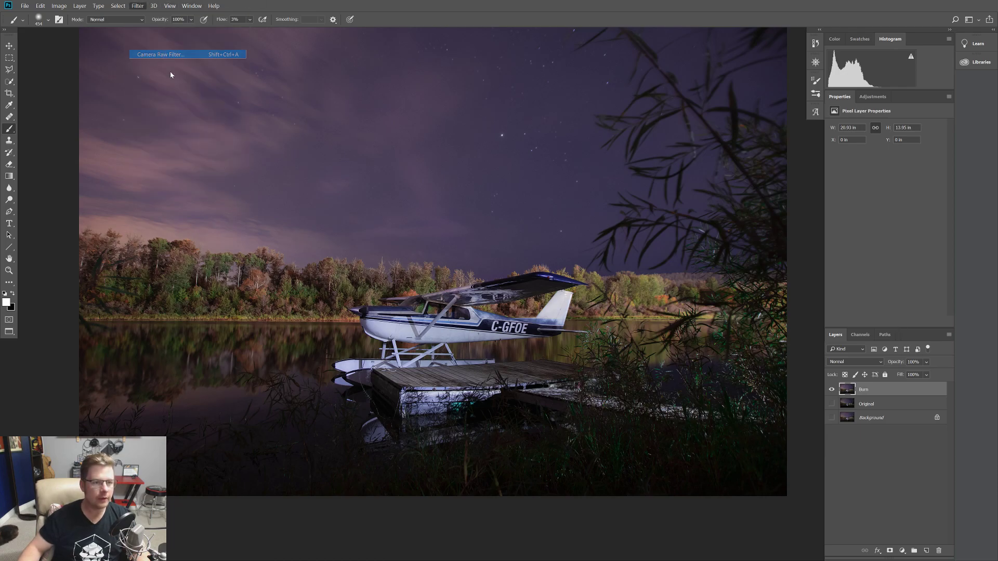
scroll(573, 409, up, 4)
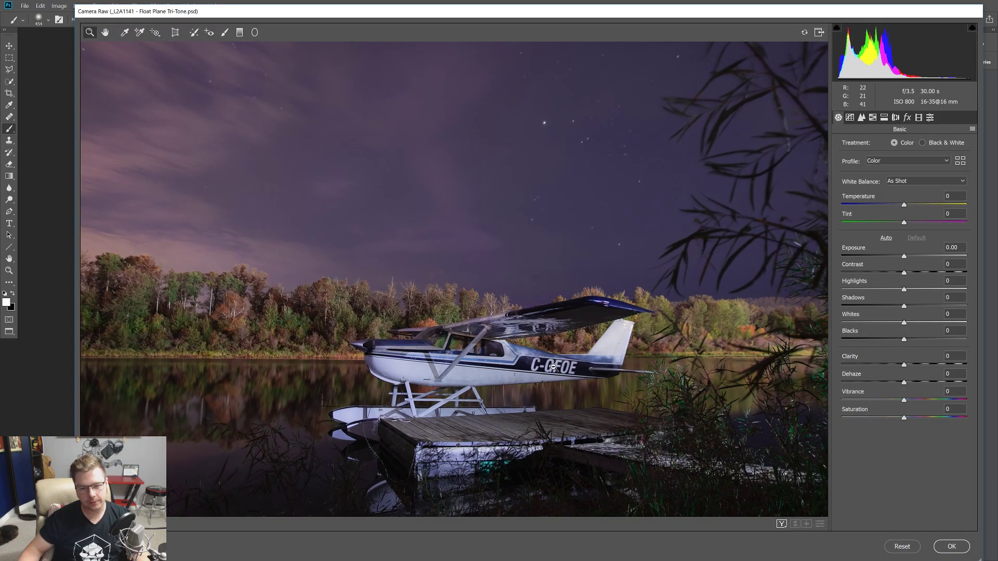
scroll(573, 409, up, 5)
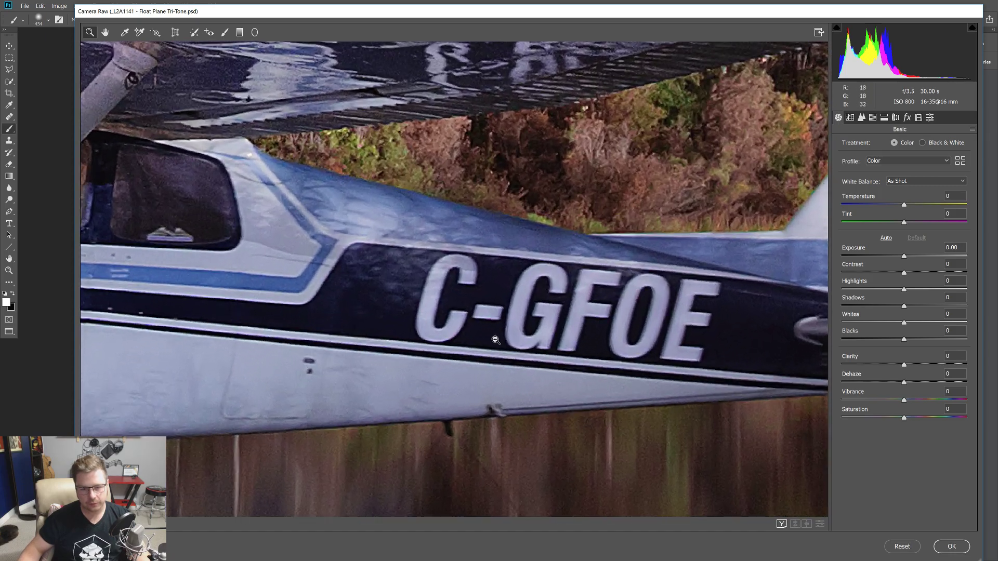
scroll(496, 340, up, 2)
drag(635, 396, 341, 315)
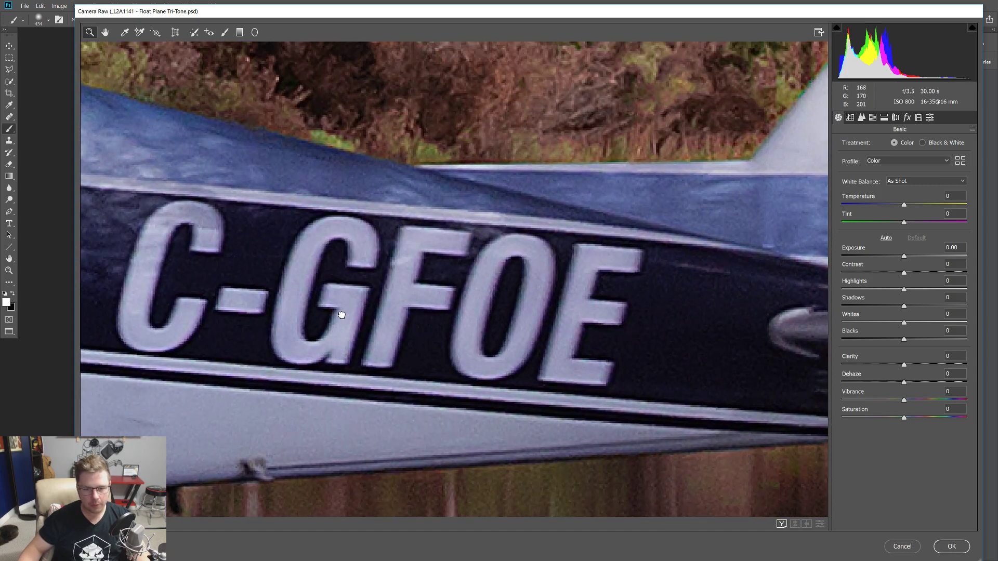
click(895, 119)
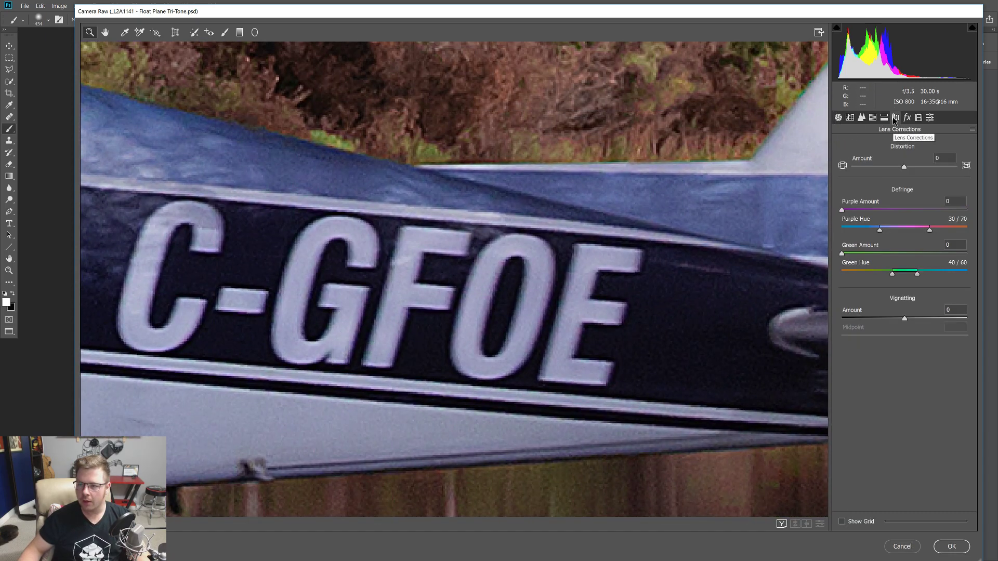
drag(842, 211, 854, 212)
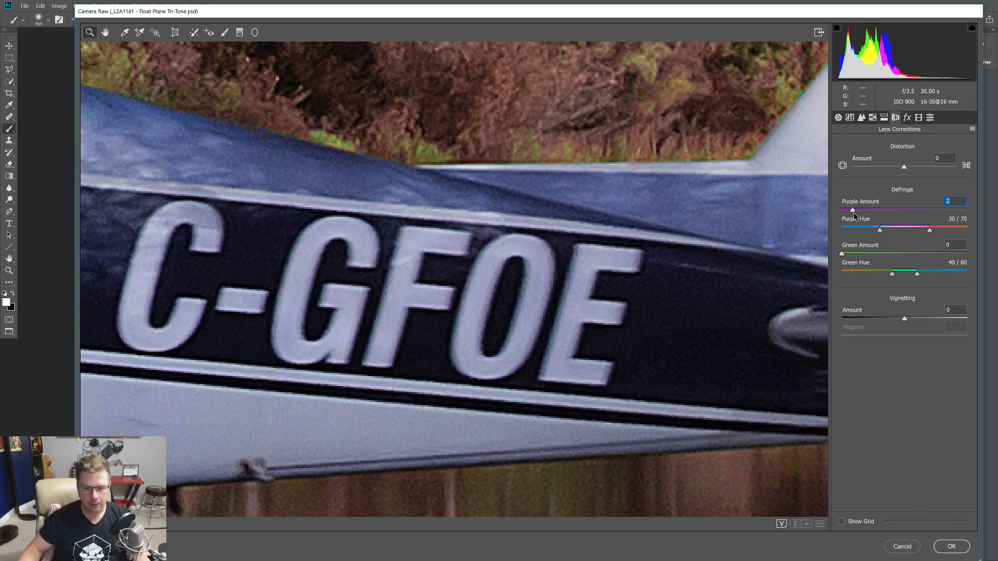
Check the stars, airplane tail and dock for colour fringing, and apply the Camera Raw defringe correction
scroll(624, 252, down, 4)
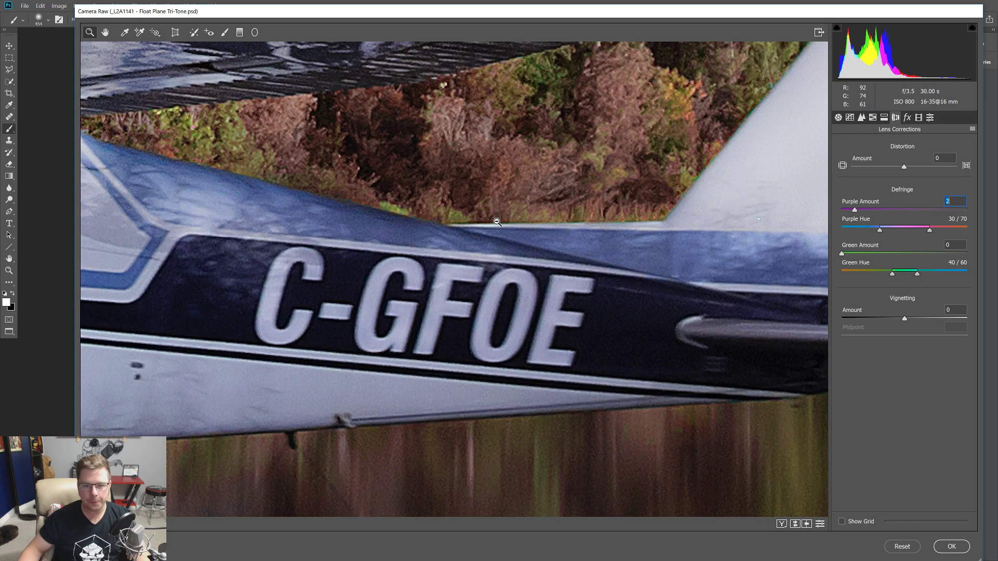
scroll(623, 252, down, 1)
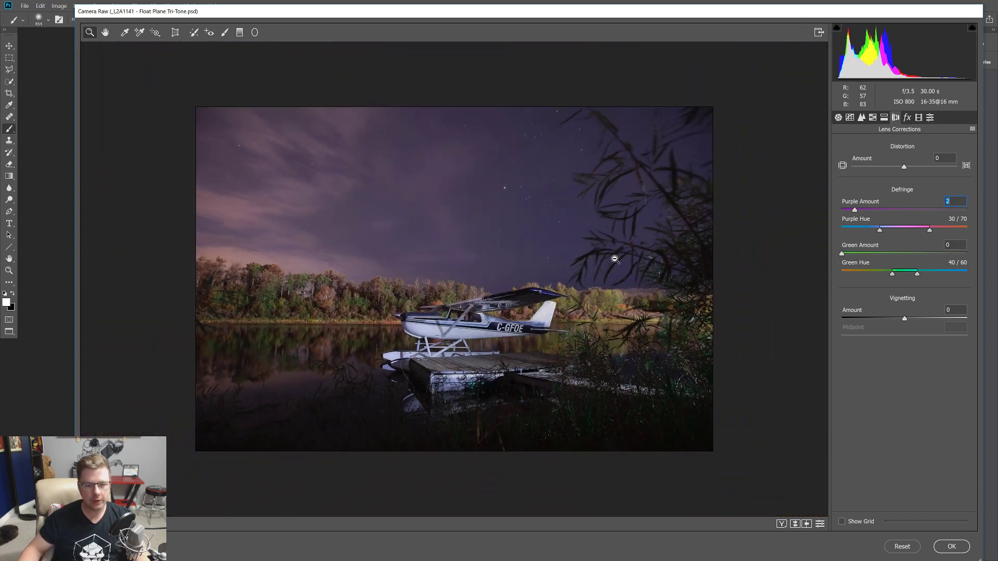
scroll(455, 278, up, 3)
scroll(287, 281, up, 6)
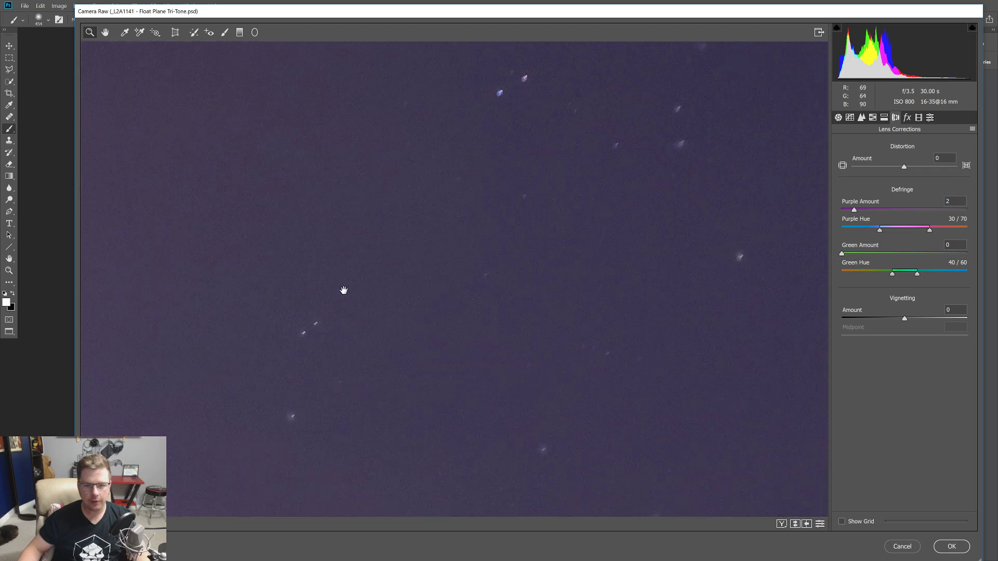
drag(344, 290, 584, 160)
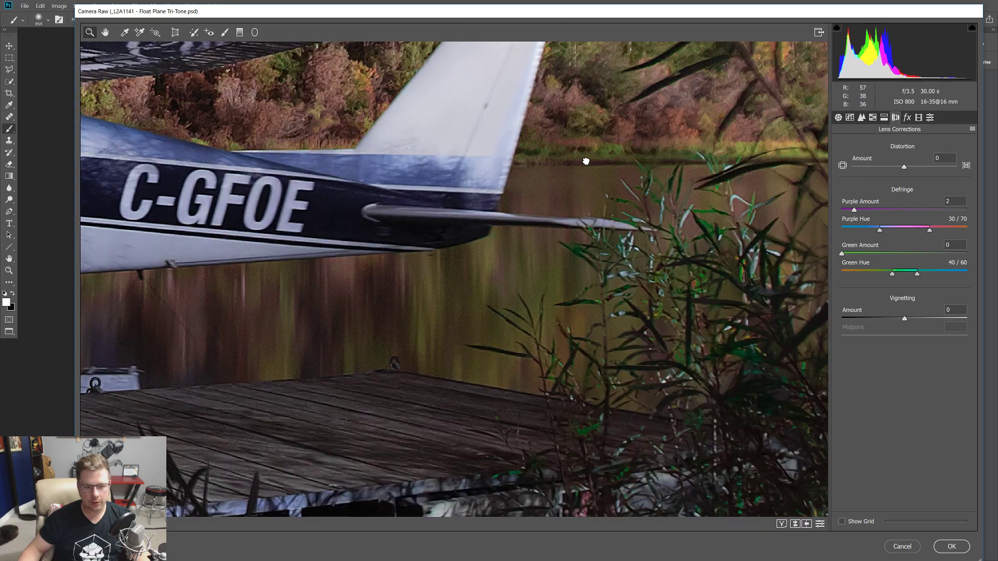
drag(426, 350, 772, 191)
alt+click(603, 258)
alt+click(639, 270)
alt+click(639, 291)
alt+click(637, 302)
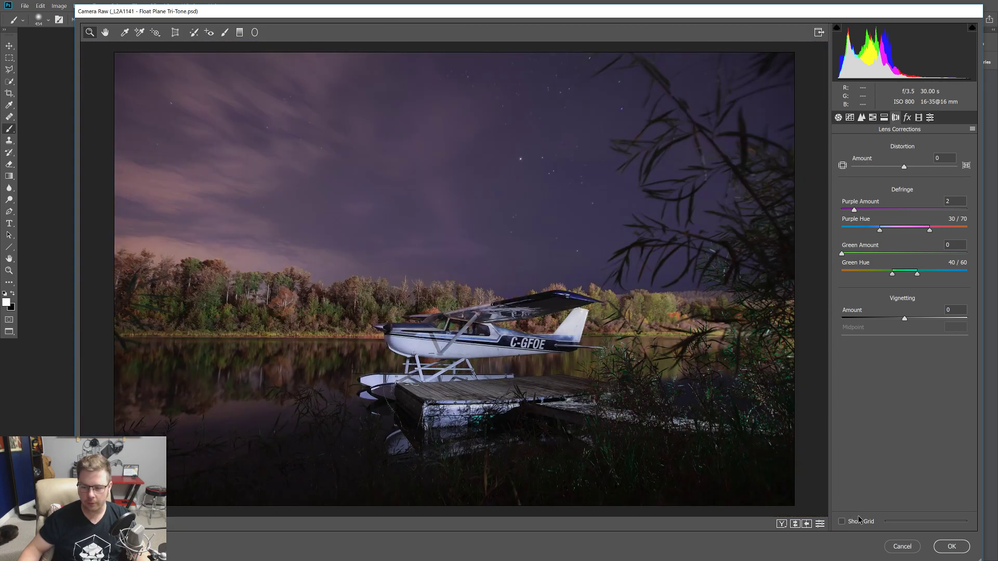
click(952, 546)
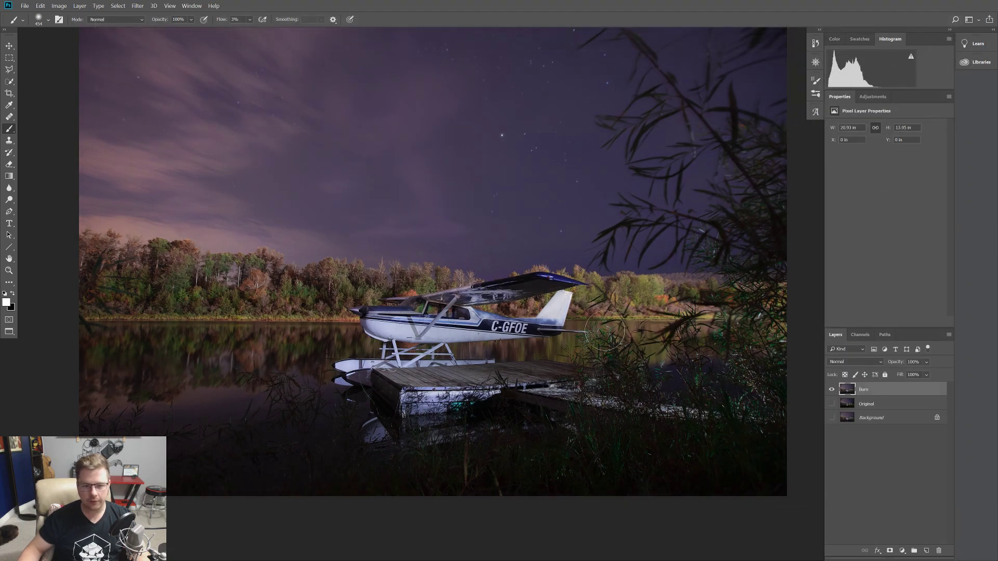
Save the document as a new Photoshop file named "_L2A1141 - Float Plane Tri-Tone 2"
click(23, 5)
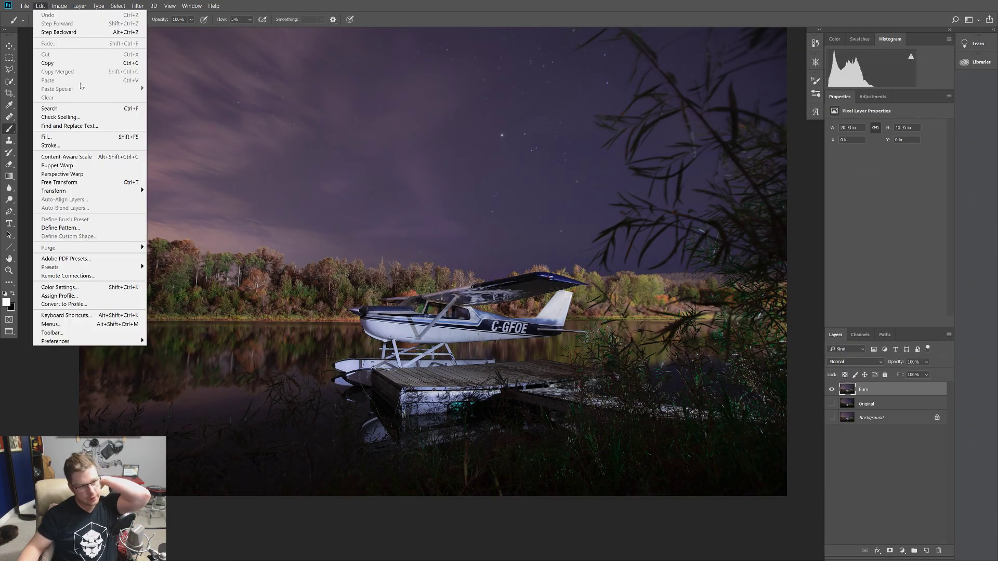
click(33, 104)
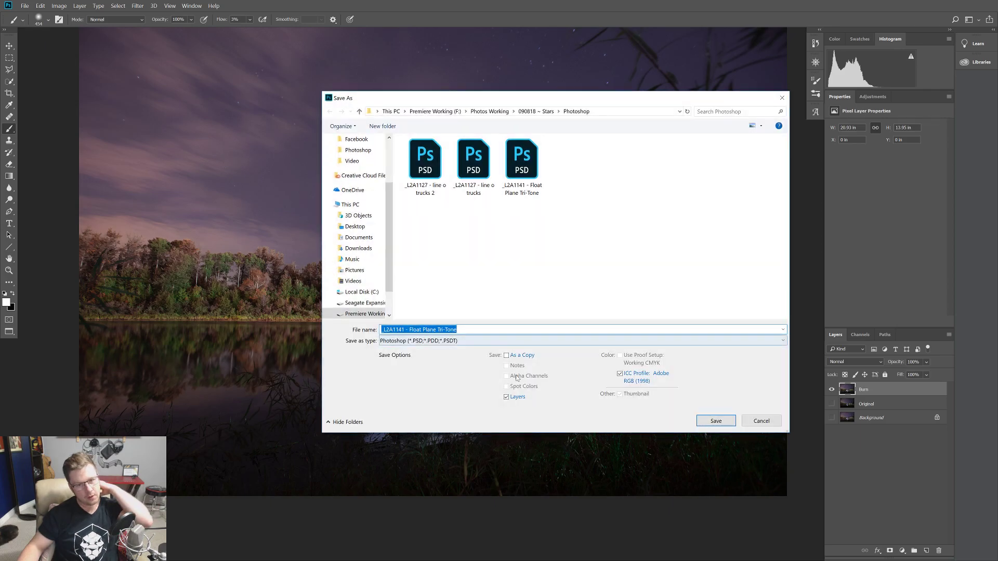
key(End)
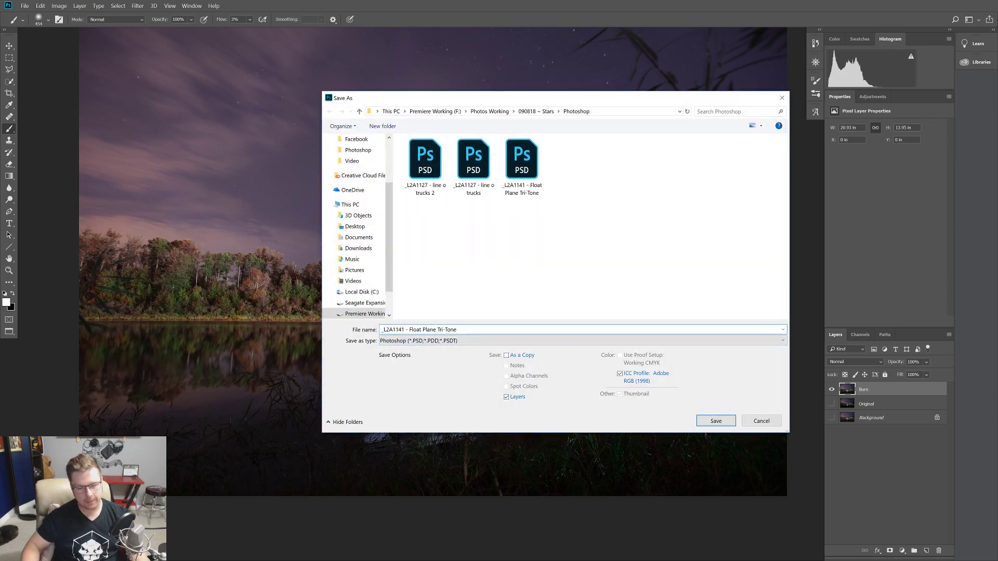
key(Return)
key(Return)
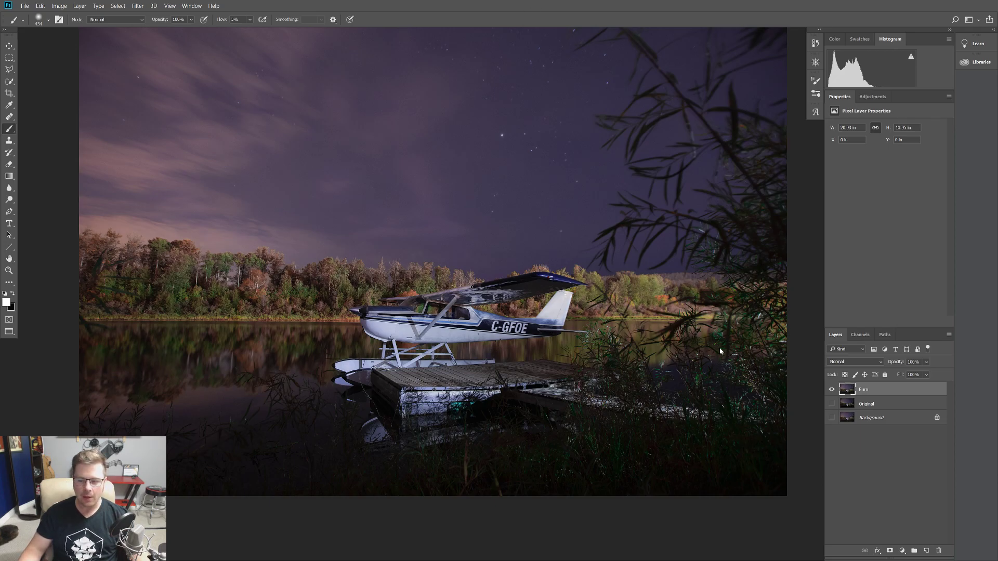
Compare the merged edit with the Original layer by switching the Original layer's visibility
click(831, 404)
click(832, 404)
click(832, 404)
click(832, 404)
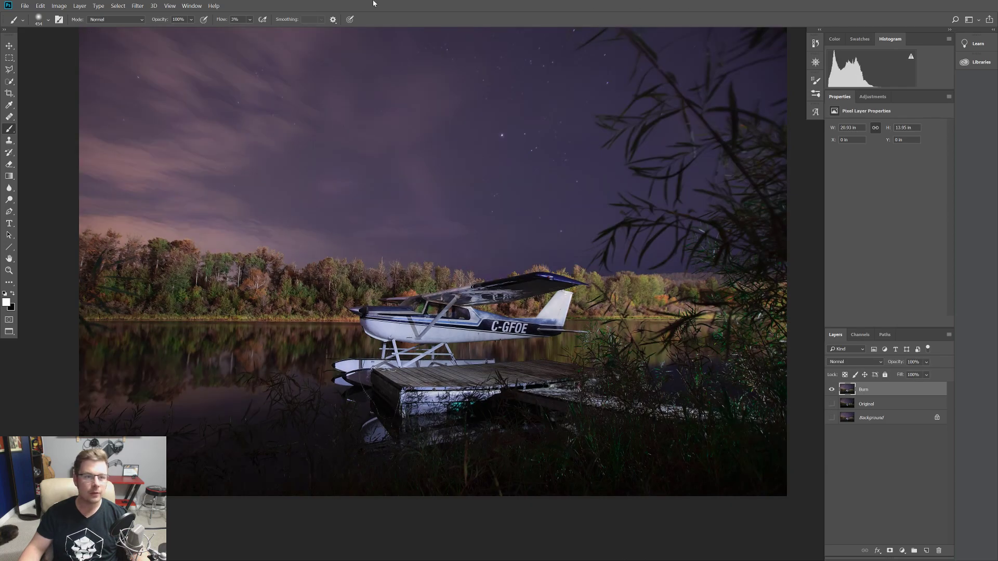
Open the Camera Raw Filter, compare the Auto and As Shot white balance, and leave it on As Shot
click(136, 6)
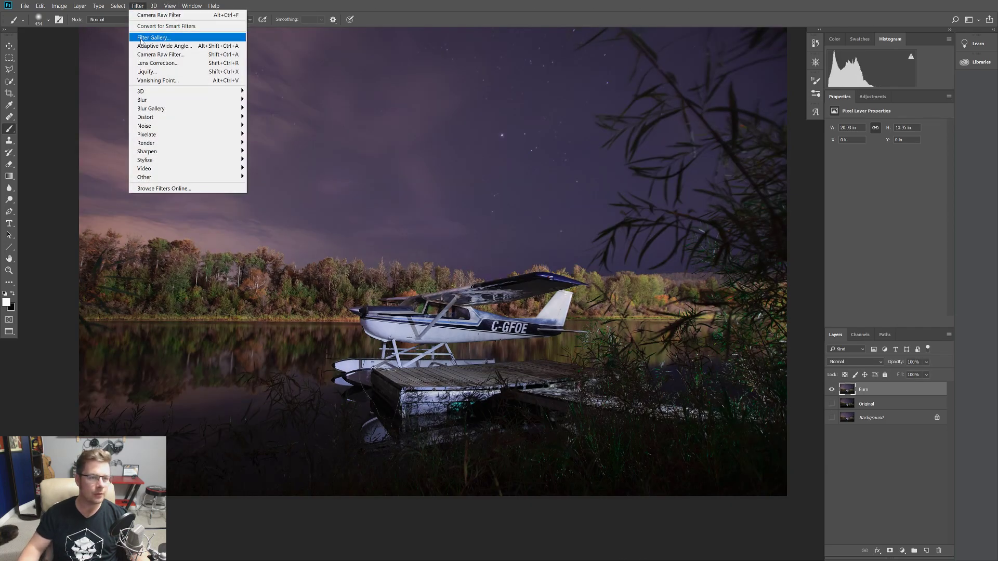
click(161, 54)
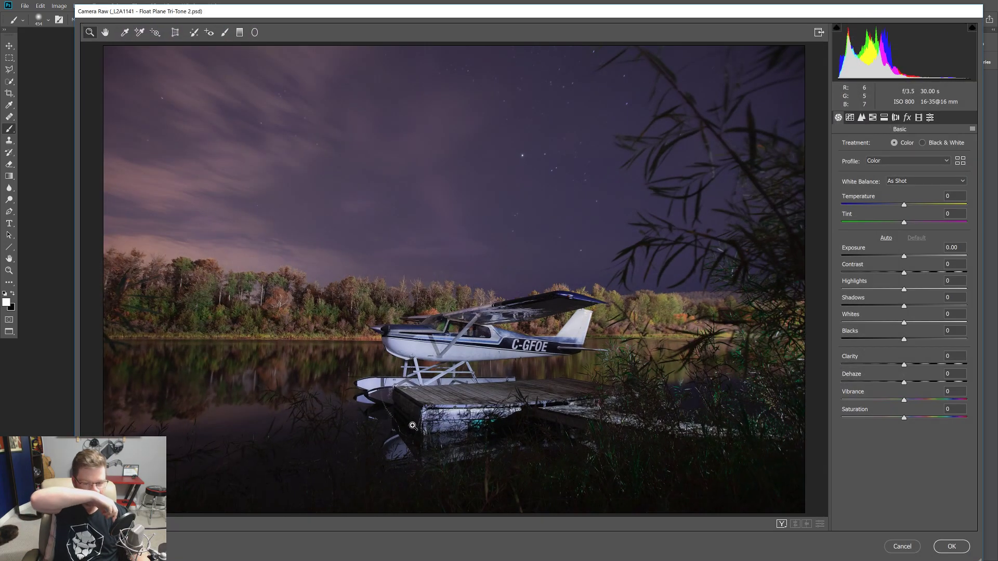
click(890, 181)
click(894, 189)
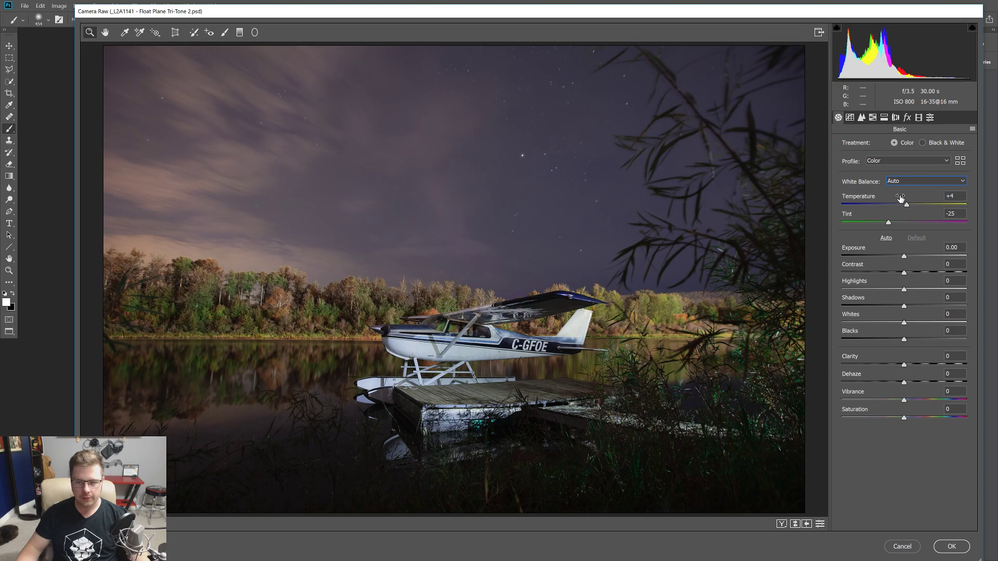
click(902, 181)
click(903, 190)
click(905, 182)
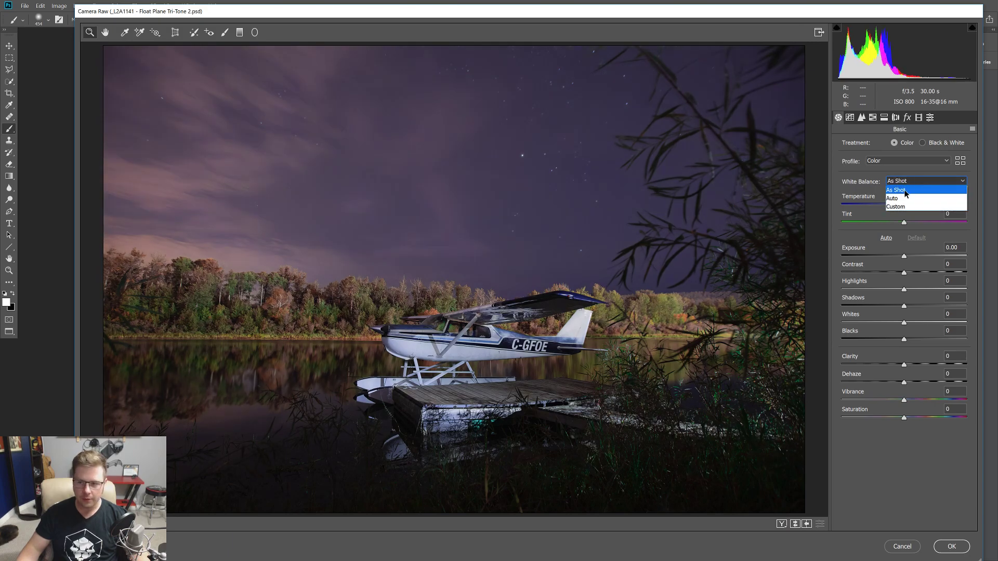
click(905, 199)
click(910, 182)
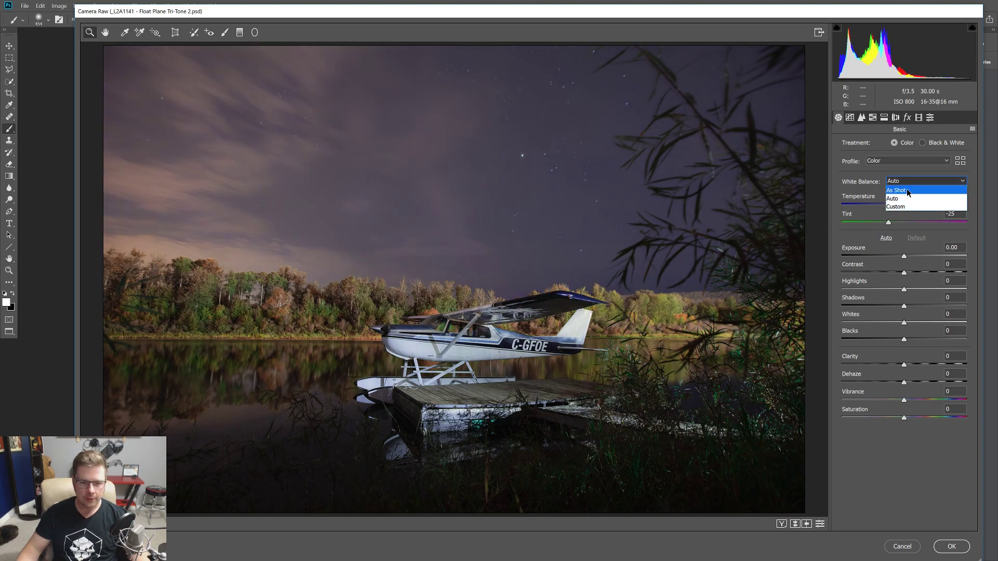
click(907, 190)
click(911, 182)
click(905, 199)
click(911, 182)
click(906, 190)
click(910, 182)
click(905, 199)
click(910, 182)
click(907, 191)
Shift the Purples hue to -18 in the HSL adjustments
click(862, 117)
click(873, 117)
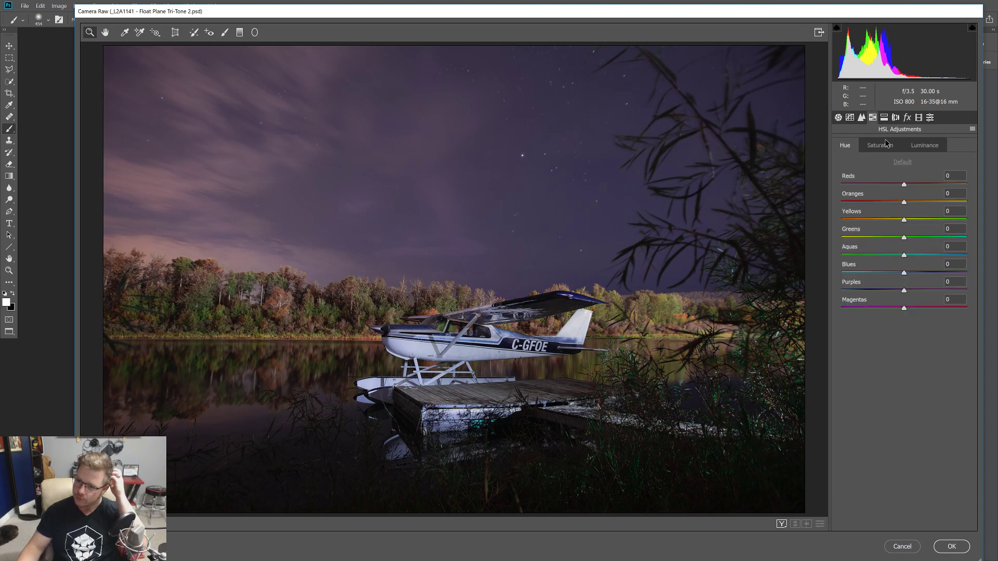
mouse_move(905, 293)
mouse_down()
mouse_move(887, 292)
mouse_move(902, 295)
mouse_up()
double_click(902, 295)
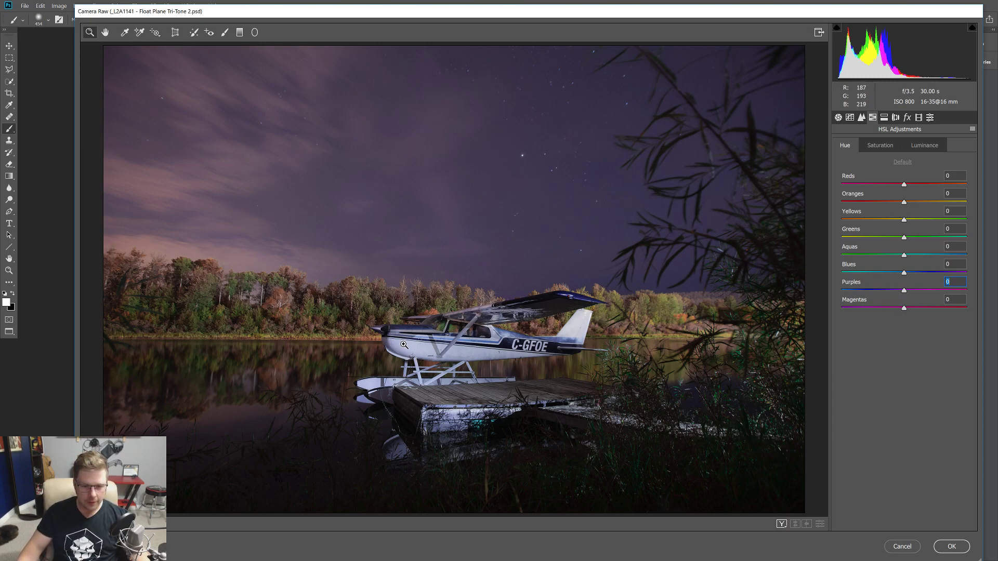
mouse_move(903, 293)
mouse_down()
mouse_move(888, 294)
mouse_move(948, 292)
mouse_move(890, 294)
mouse_up()
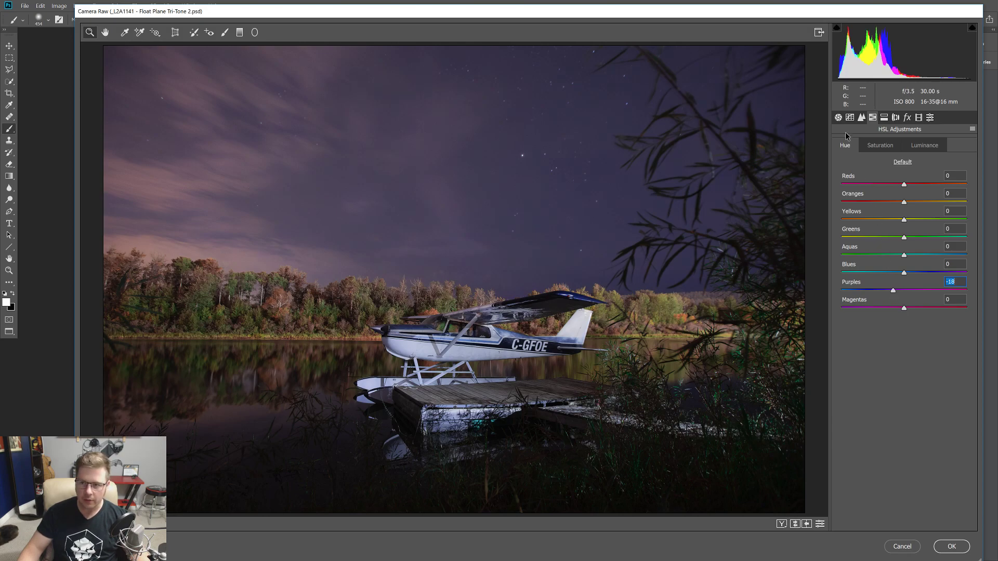
Compare the automatic Basic tone settings with the default values, and restore the defaults
click(838, 118)
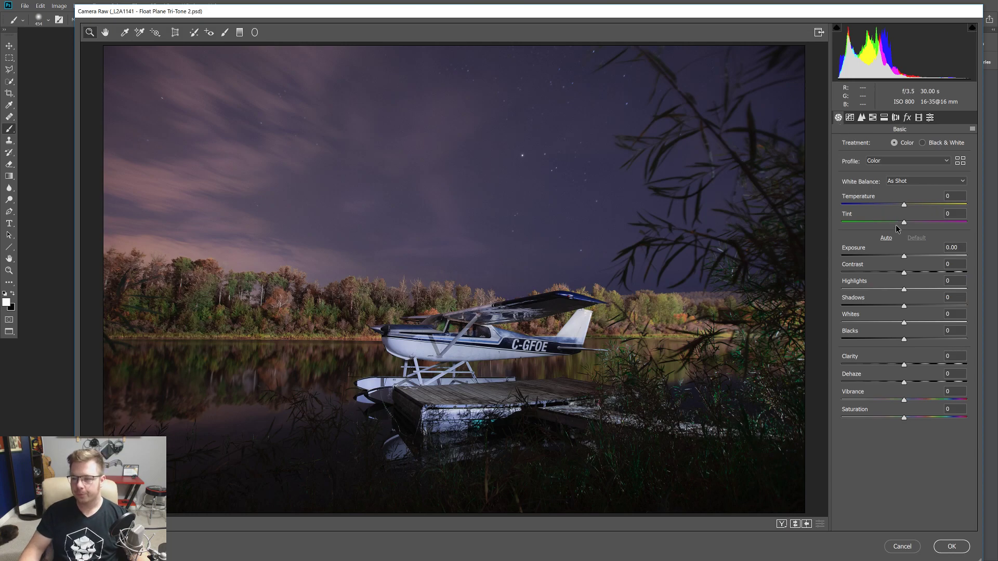
click(886, 239)
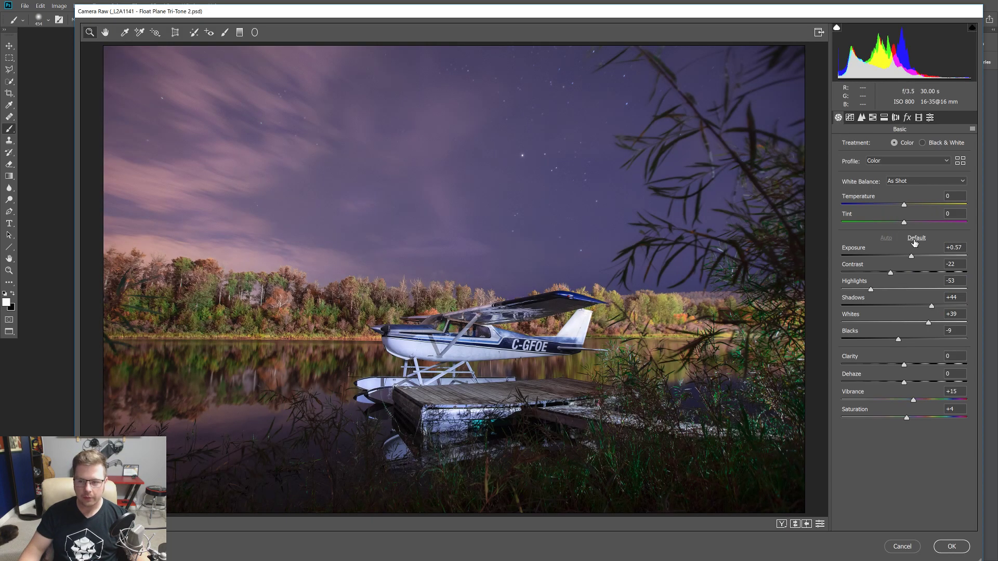
click(916, 238)
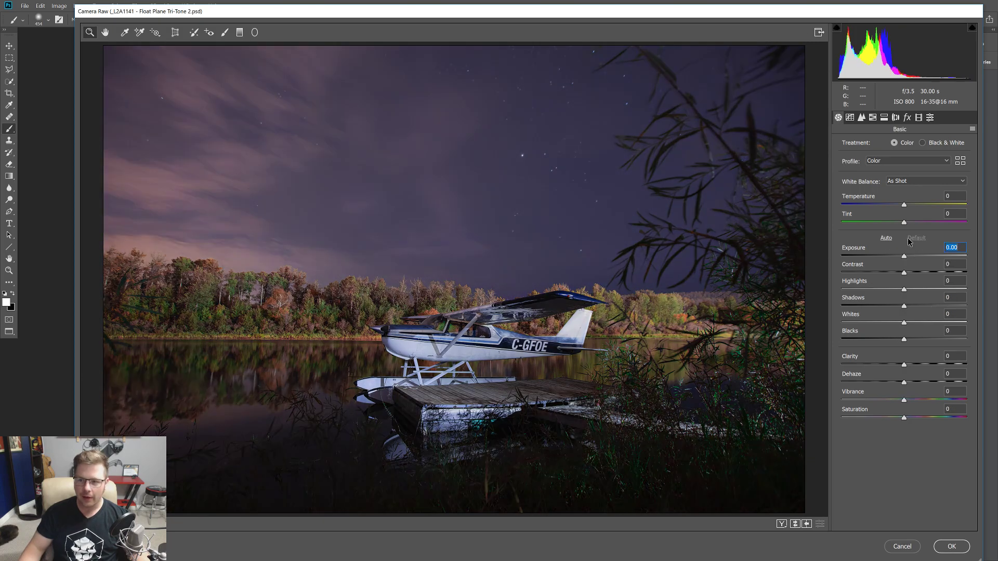
click(887, 238)
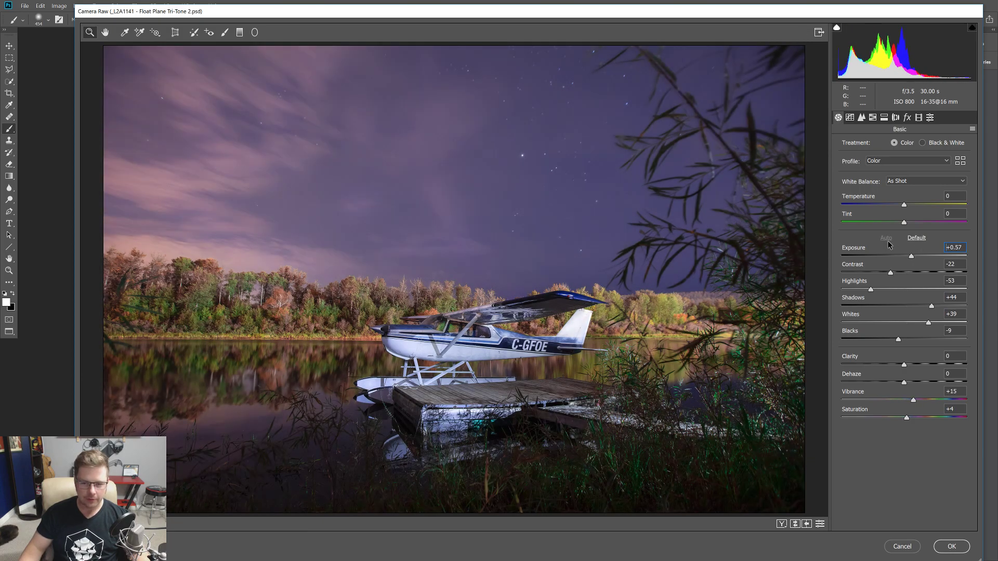
click(913, 240)
click(886, 238)
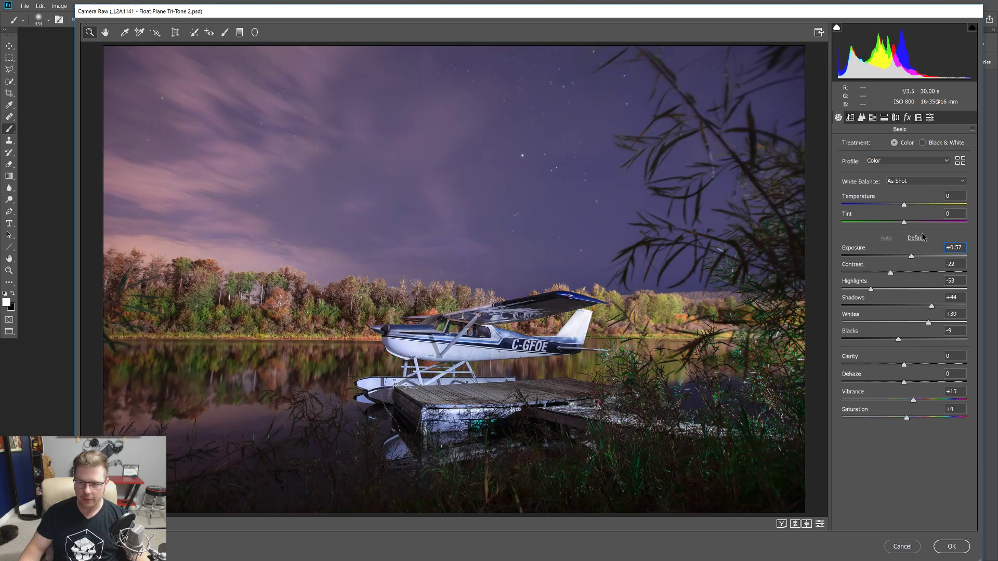
click(920, 238)
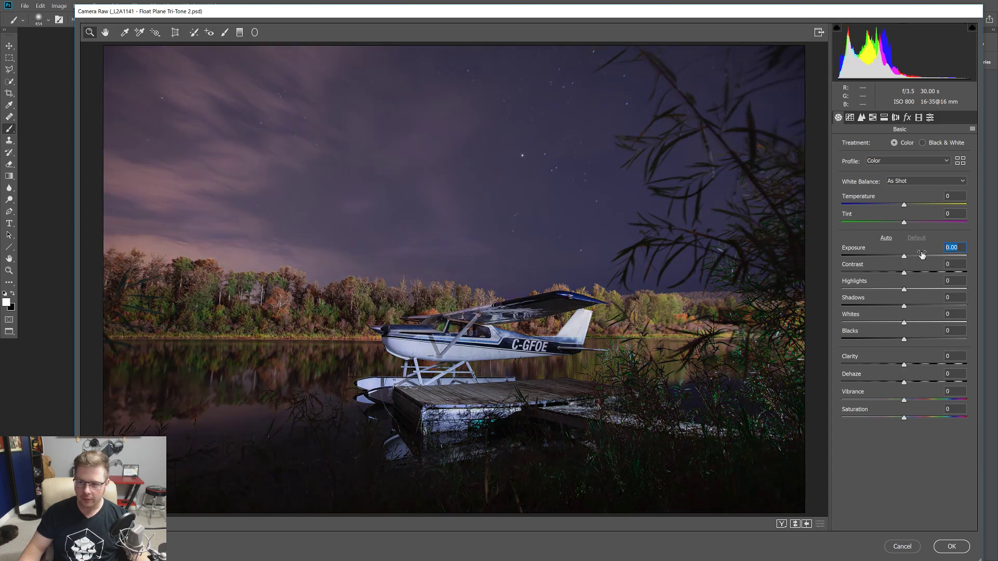
Set the Exposure to +0.25 and raise the Shadows to +20
text(25)
key(Return)
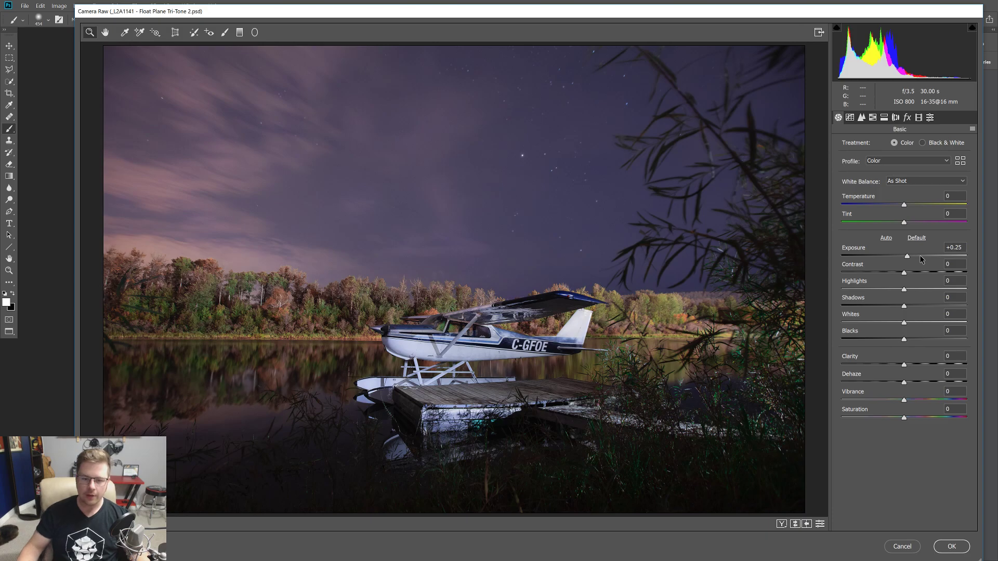
mouse_move(906, 311)
mouse_down()
mouse_move(879, 310)
mouse_move(920, 309)
mouse_up()
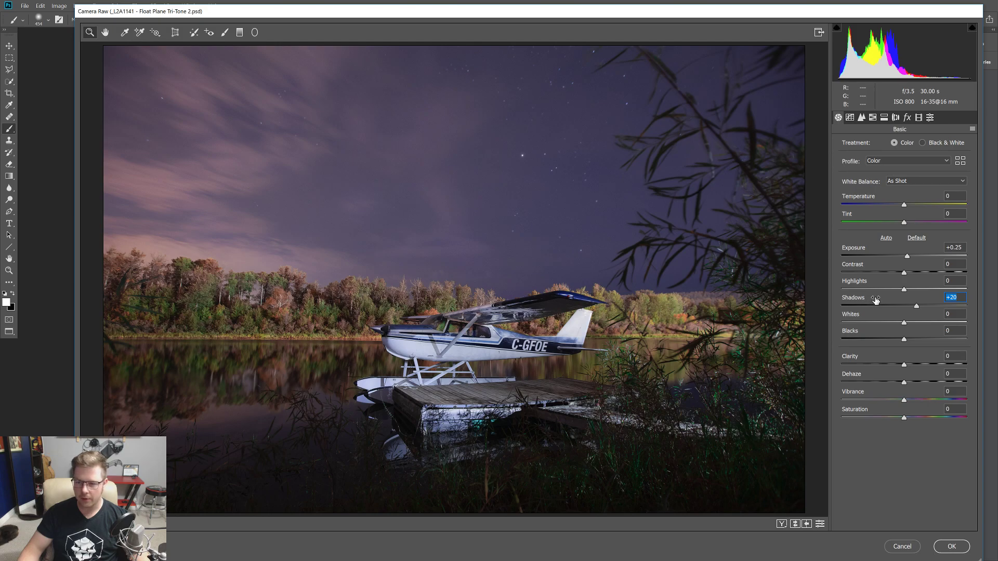
Try a Contrast of -83 and a Dehaze adjustment, and return both to 0
drag(905, 292, 856, 279)
key(Down)
key(Down)
key(Down)
key(Down)
key(Down)
key(Down)
key(Down)
mouse_move(904, 382)
mouse_down()
mouse_move(943, 376)
mouse_move(912, 385)
mouse_up()
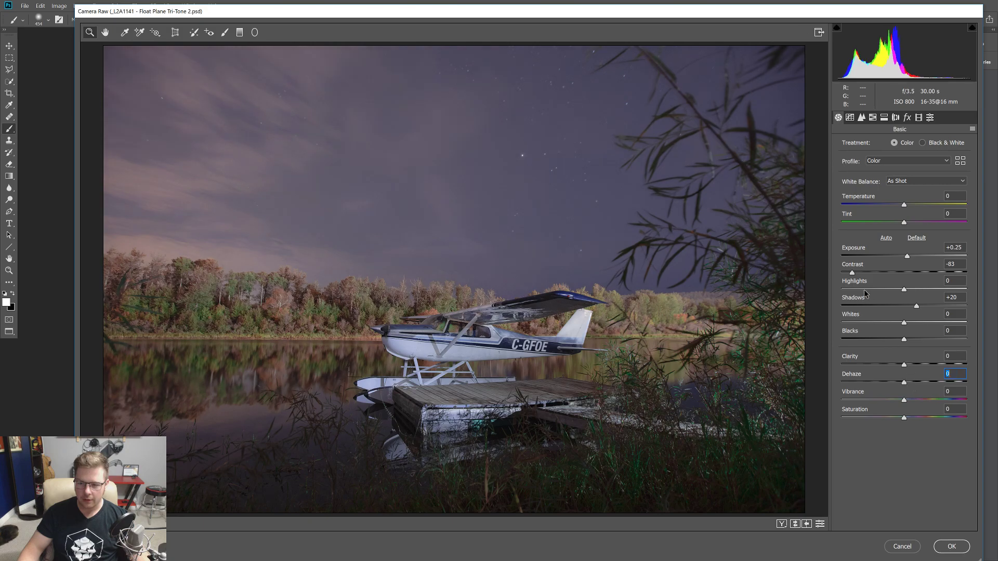
double_click(852, 273)
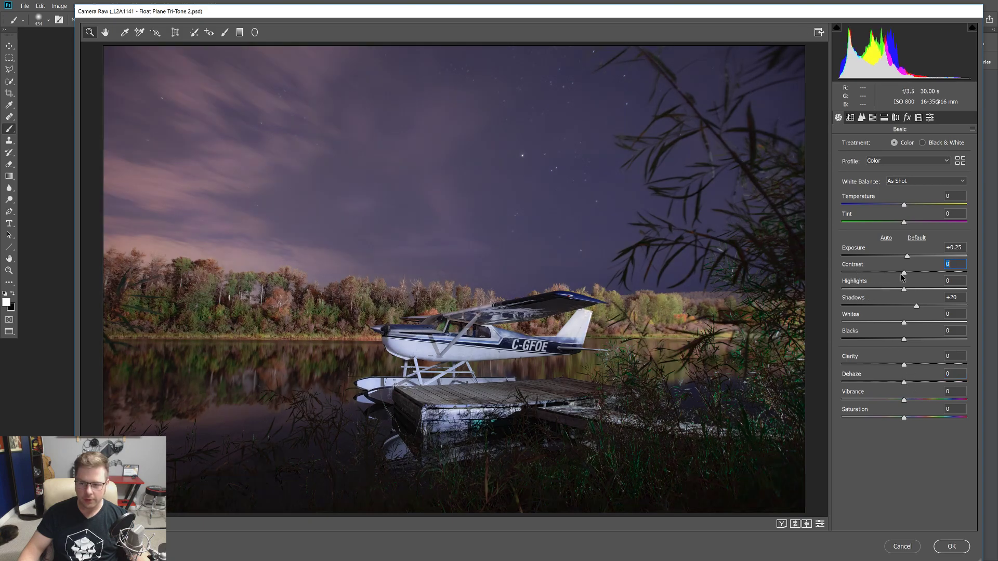
Set both the Contrast and the Blacks to -5 in the Basic adjustments
mouse_move(906, 272)
mouse_down()
mouse_move(915, 274)
mouse_move(891, 276)
mouse_move(918, 276)
mouse_move(903, 283)
mouse_up()
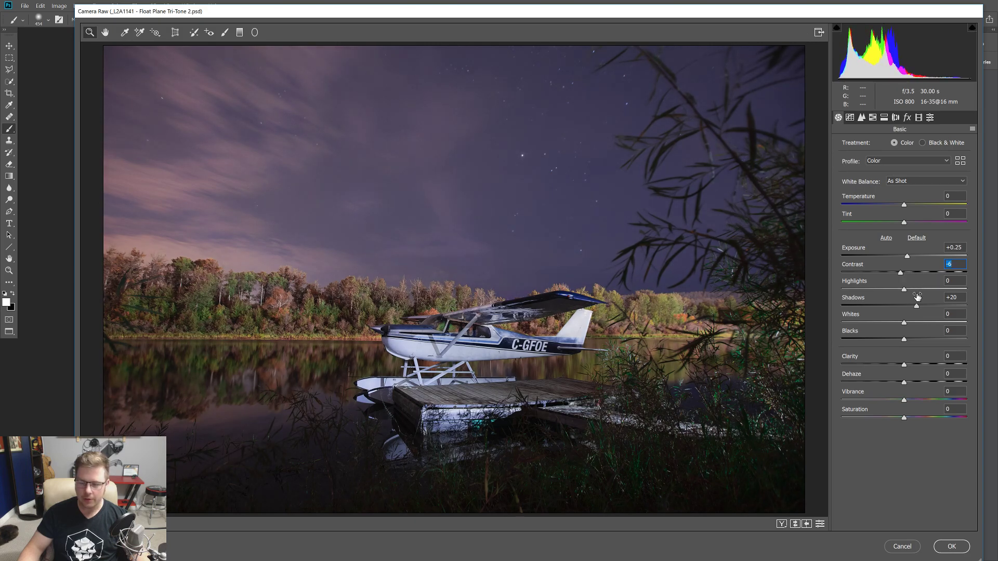
key(Up)
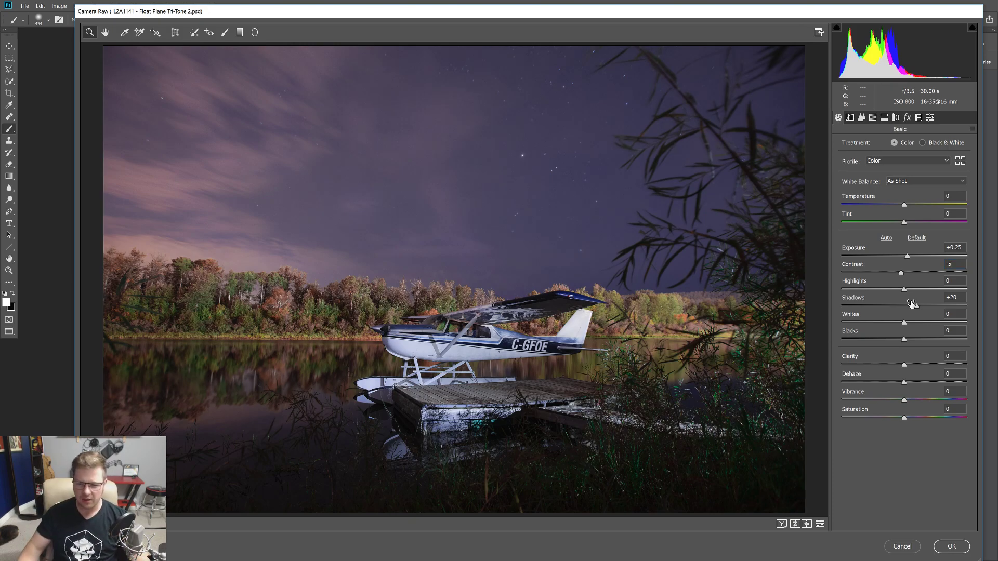
drag(903, 339, 900, 341)
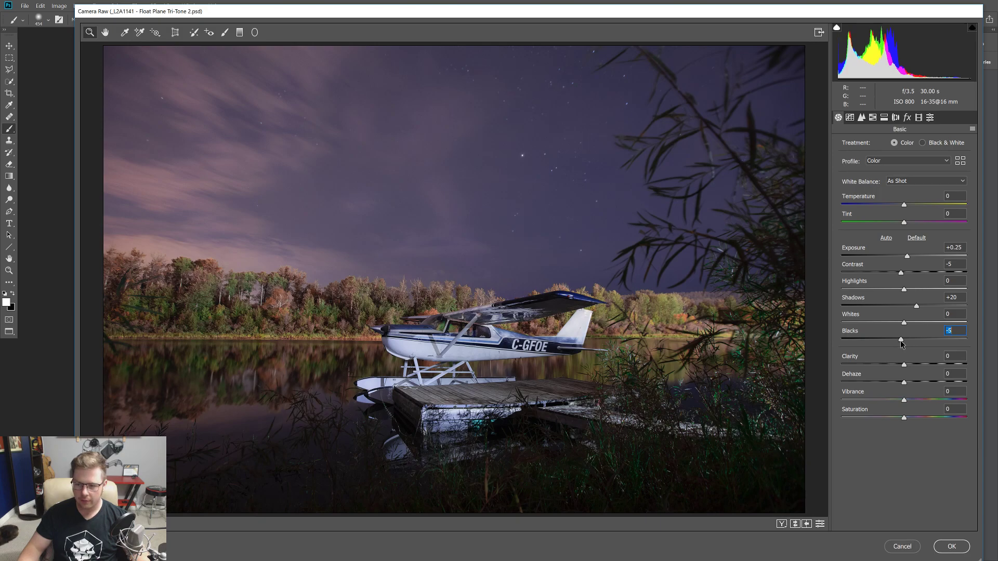
Raise the Vibrance to +5 and keep the Saturation at 0
mouse_move(905, 401)
mouse_down()
mouse_move(981, 409)
mouse_move(909, 406)
mouse_up()
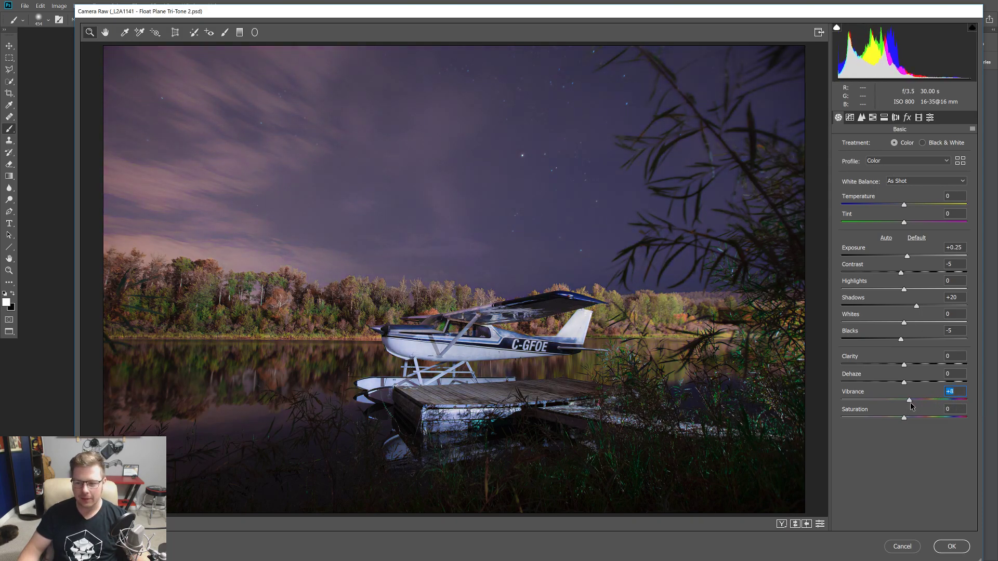
mouse_move(908, 404)
mouse_down()
mouse_move(917, 405)
mouse_move(904, 405)
mouse_up()
key(Return)
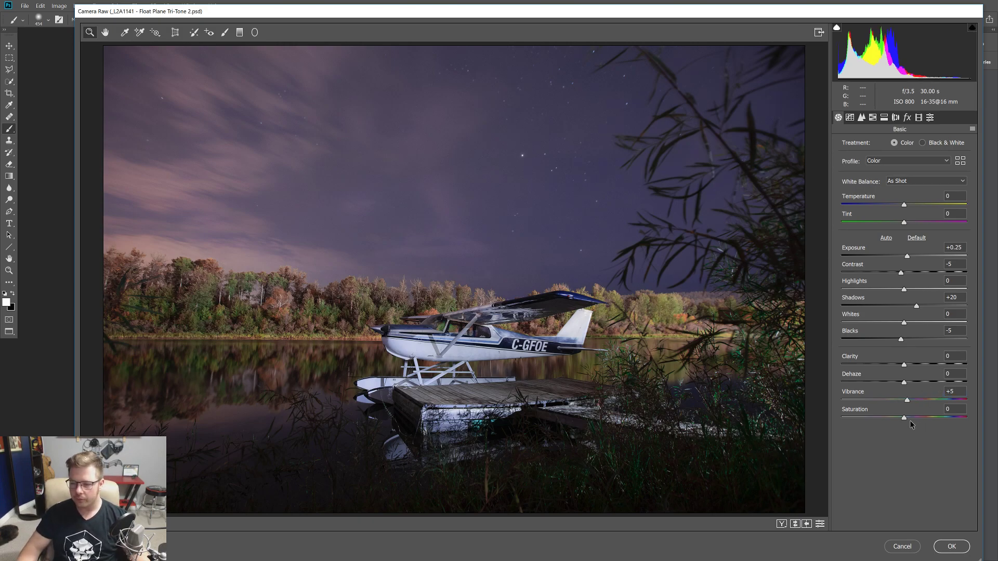
mouse_move(905, 419)
mouse_down()
mouse_move(912, 420)
mouse_move(887, 419)
mouse_move(906, 419)
mouse_up()
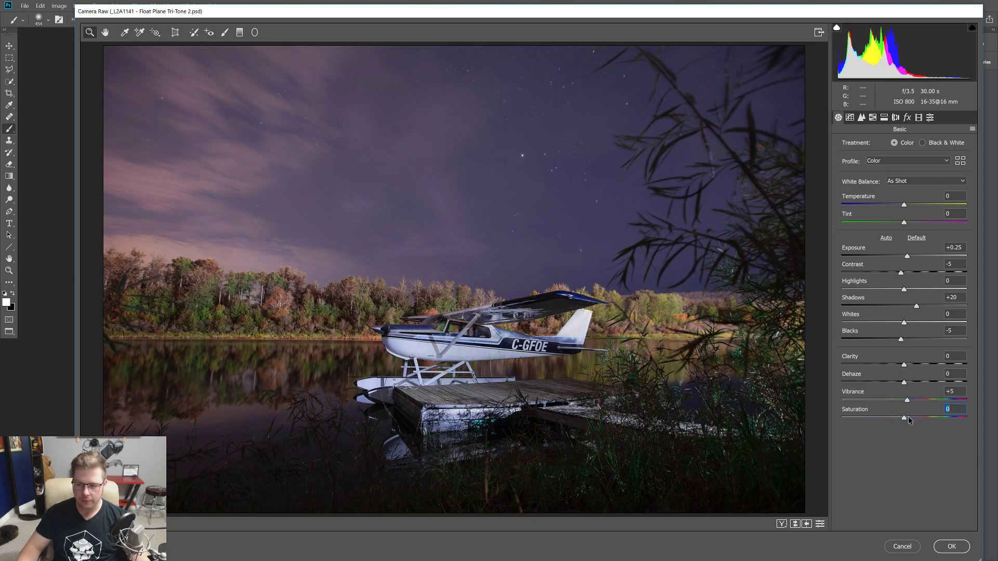
Look through the Tone Curve, HSL and remaining adjustment groups, and apply the Camera Raw Filter to the Burn layer
click(862, 117)
click(850, 117)
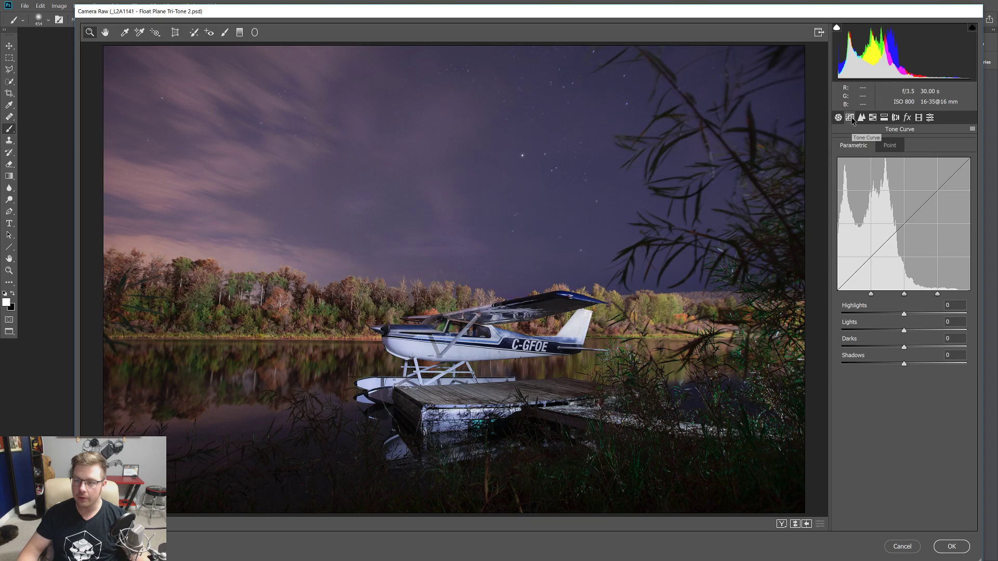
click(873, 117)
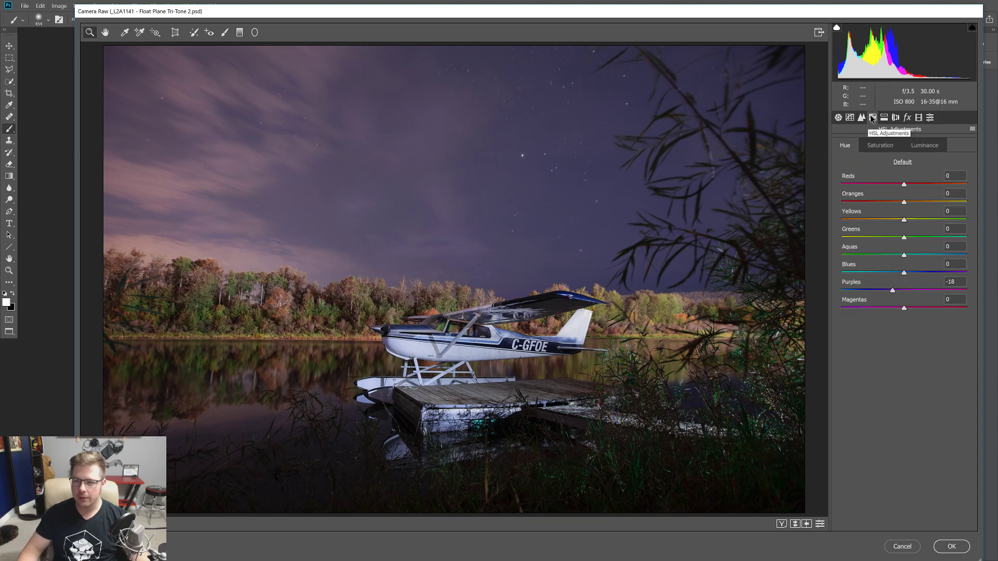
click(862, 117)
click(883, 119)
click(895, 118)
click(907, 118)
click(930, 118)
click(918, 118)
click(876, 120)
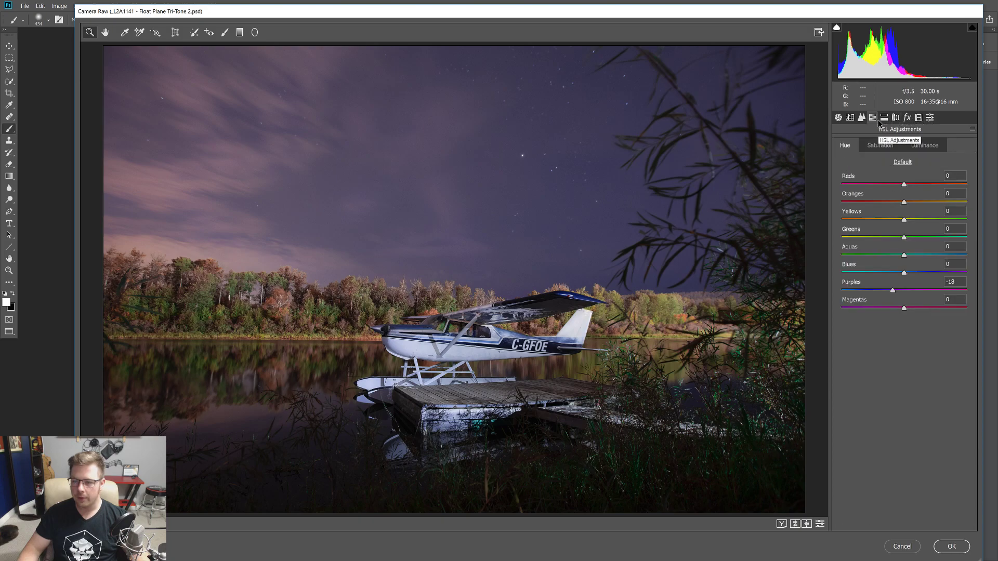
click(861, 117)
click(884, 117)
click(896, 118)
click(952, 547)
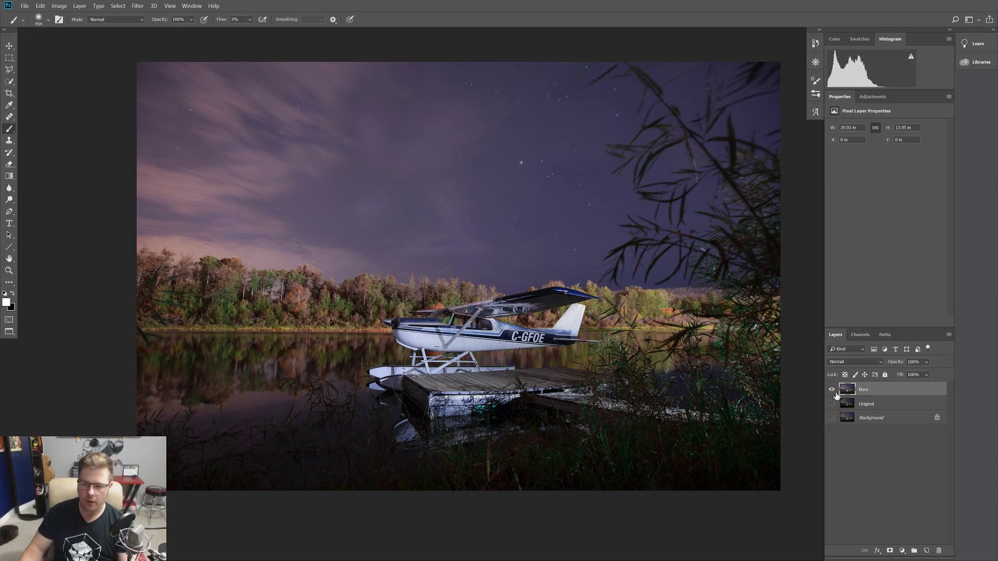
click(926, 551)
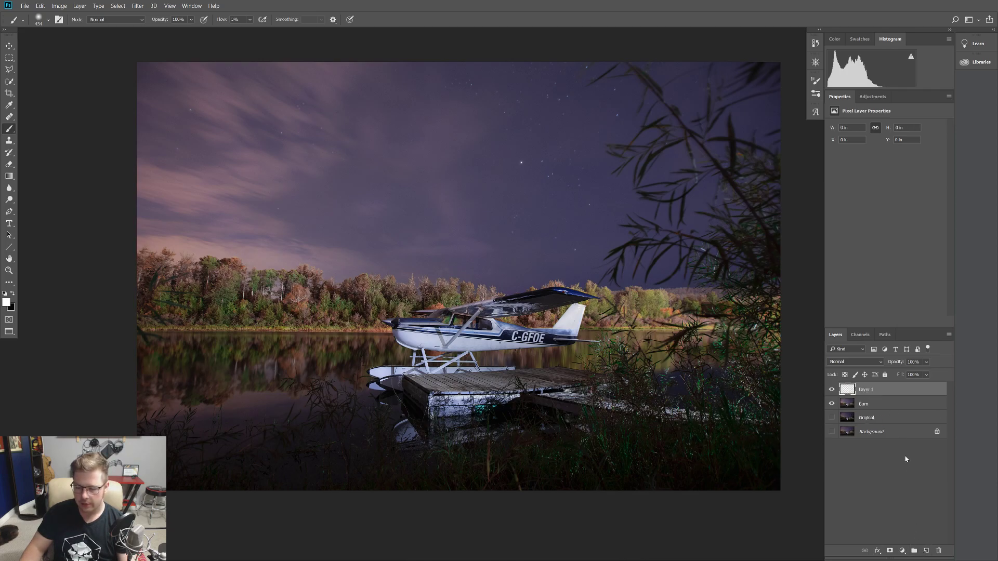
key(ctrl+z)
click(913, 551)
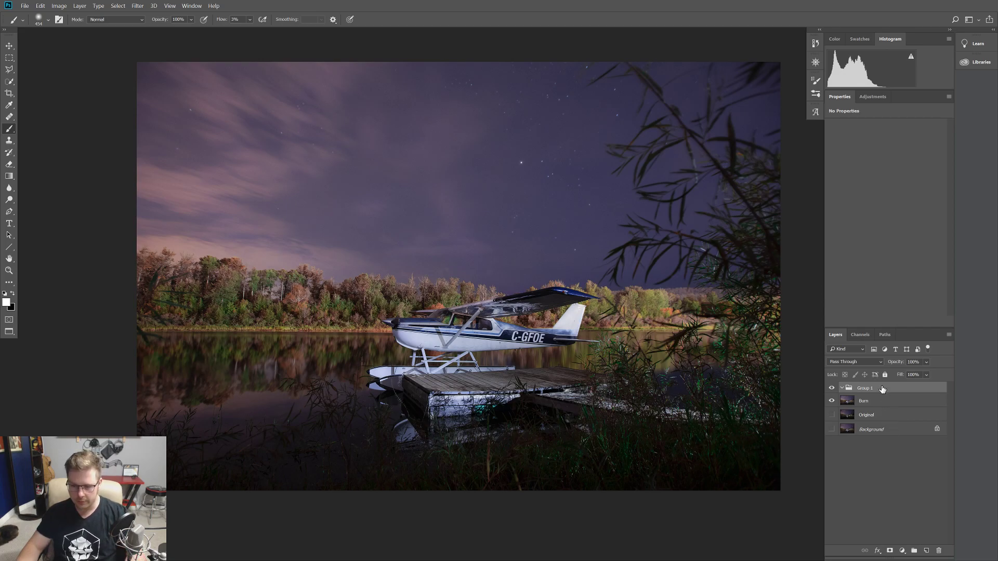
key(ctrl+z)
Add a black (000000) Solid Color fill layer above the Burn layer and lower its opacity to 32%
click(905, 550)
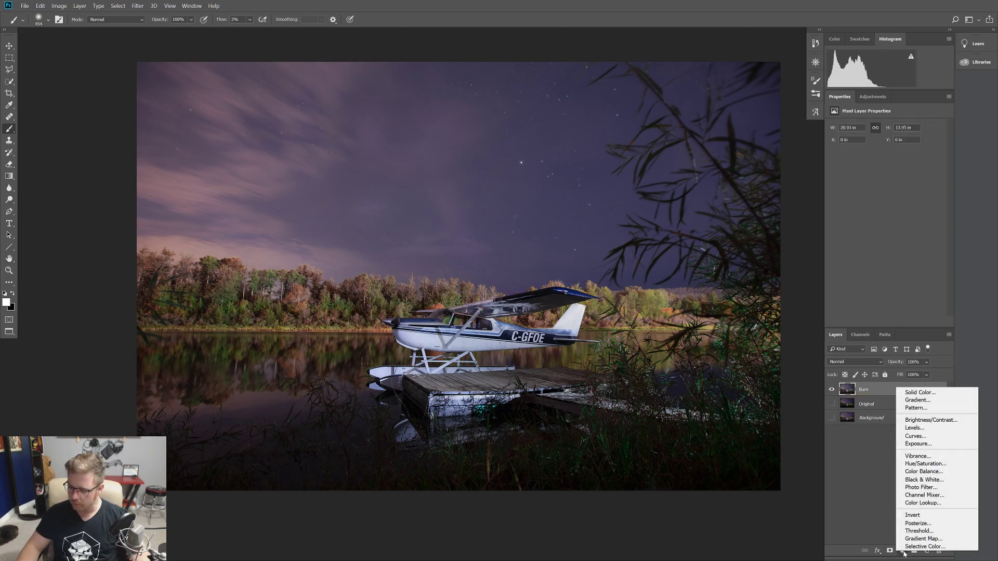
click(914, 394)
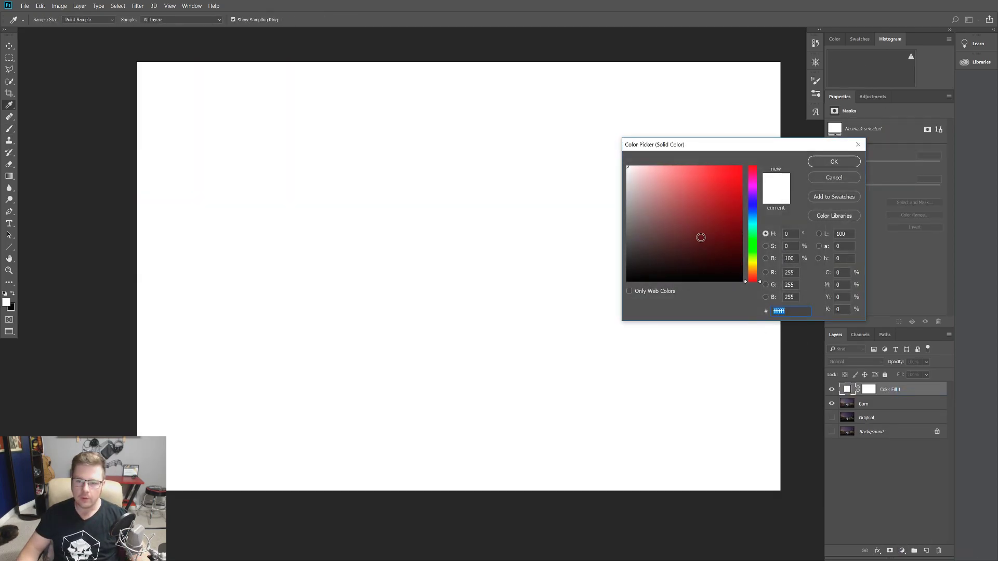
text(000000)
click(824, 163)
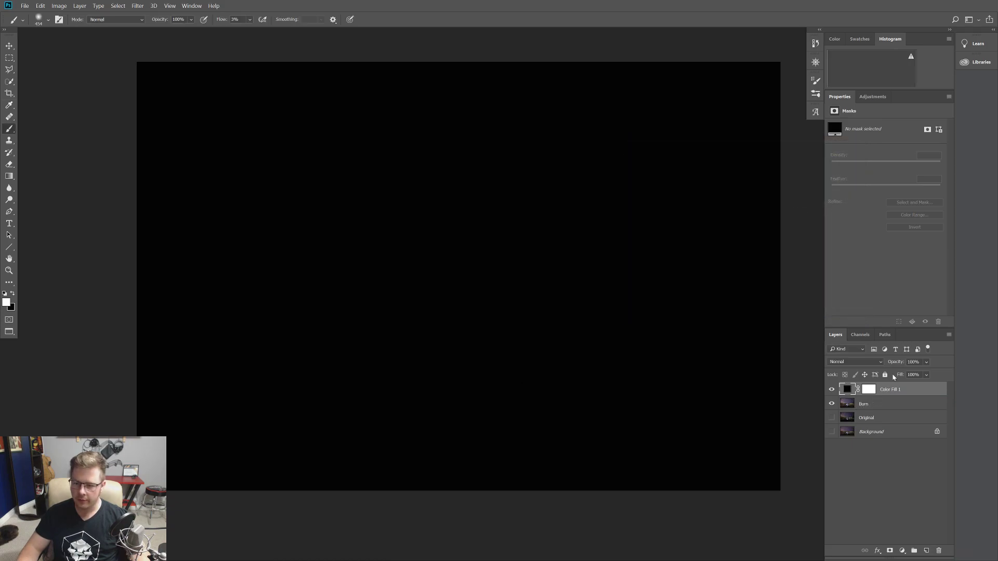
drag(914, 377, 921, 378)
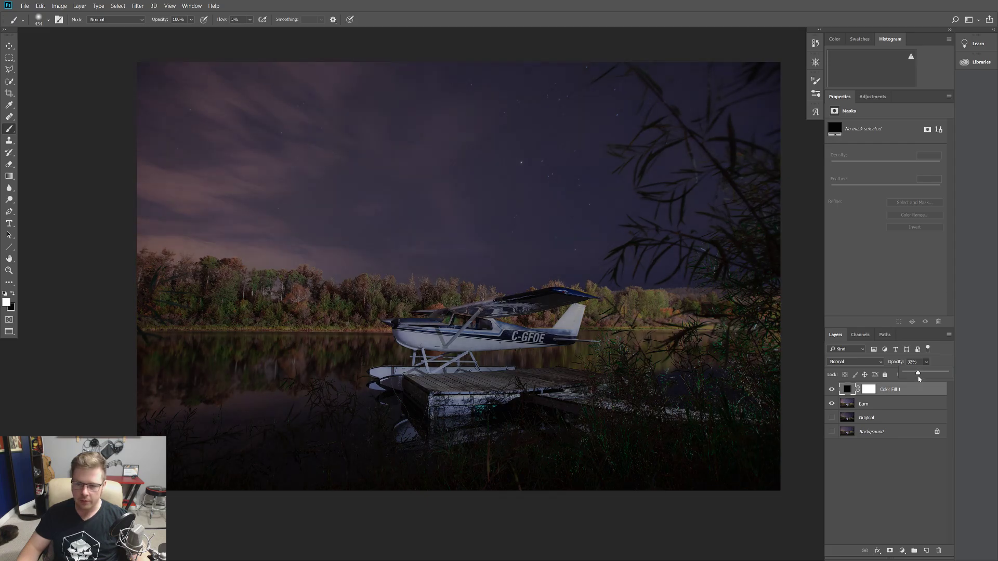
Enlarge the brush to 2442 and paint faintly over the plane on the fill layer's mask at 3% flow
click(868, 389)
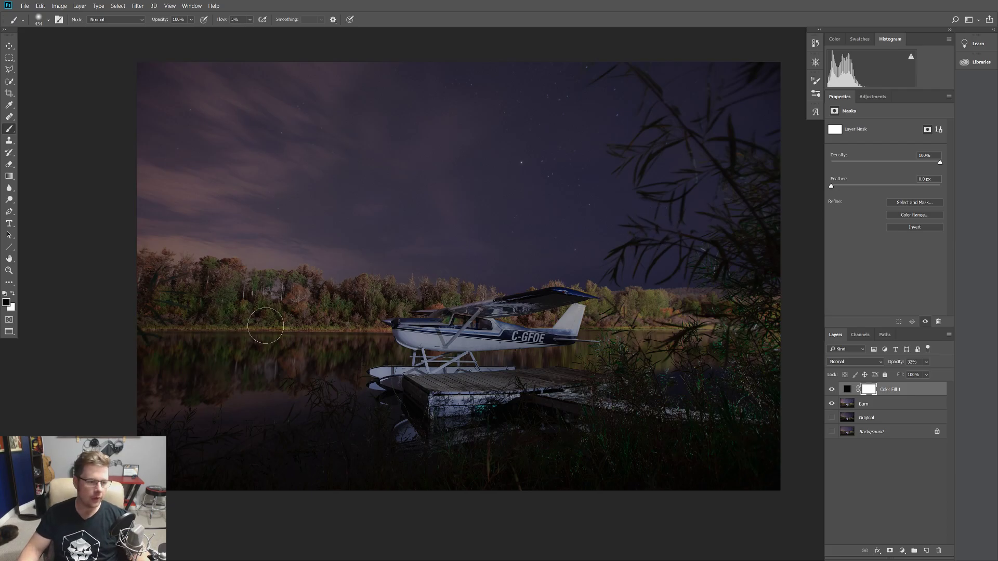
drag(381, 293, 477, 164)
drag(472, 108, 575, 100)
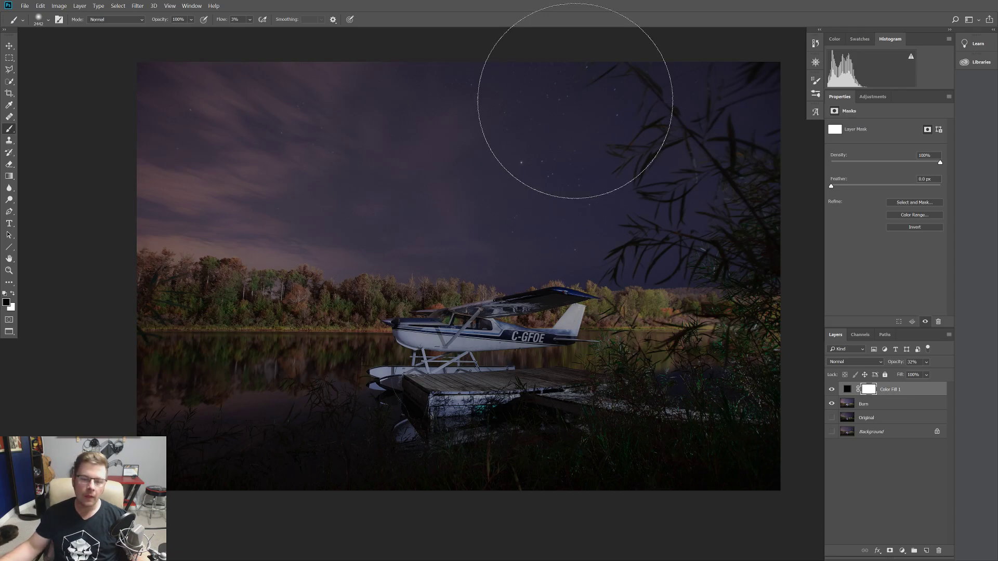
key(x)
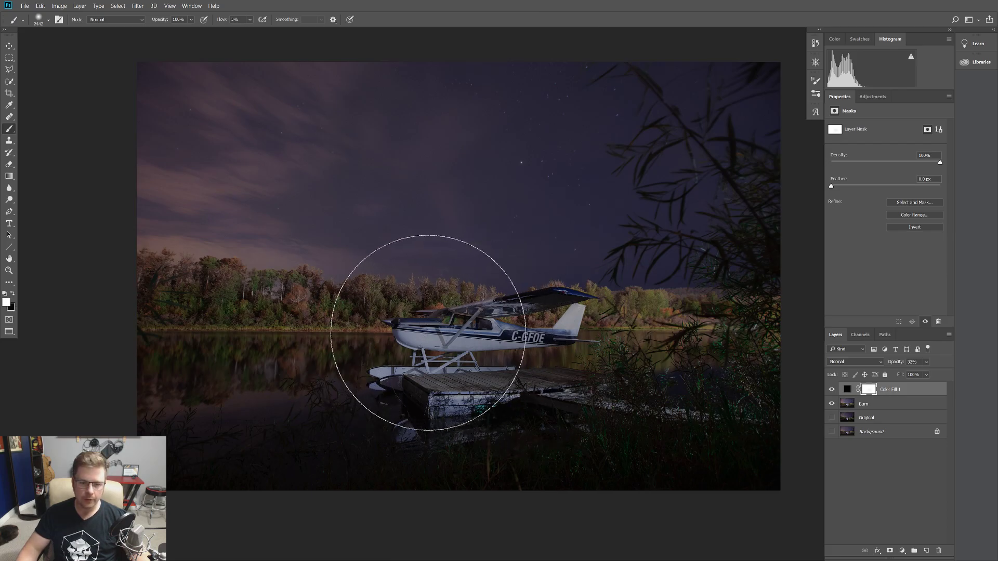
key(x)
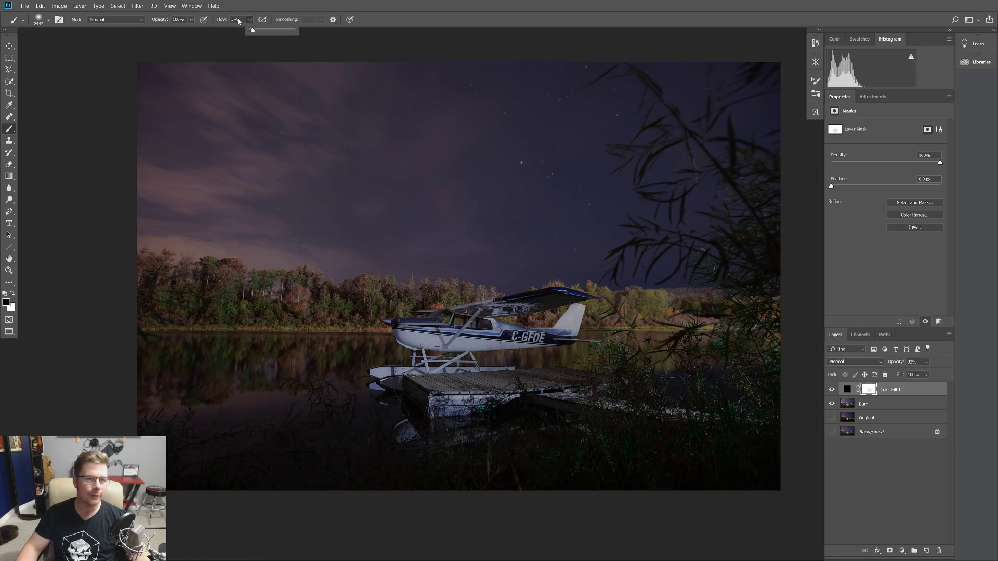
Try black strokes over the plane on the fill layer's mask at 100% flow, undoing each attempt
mouse_move(457, 353)
mouse_down()
mouse_move(465, 332)
mouse_move(439, 343)
mouse_move(541, 344)
mouse_move(451, 303)
mouse_move(465, 349)
mouse_move(473, 324)
mouse_move(540, 349)
mouse_move(485, 323)
mouse_move(491, 350)
mouse_up()
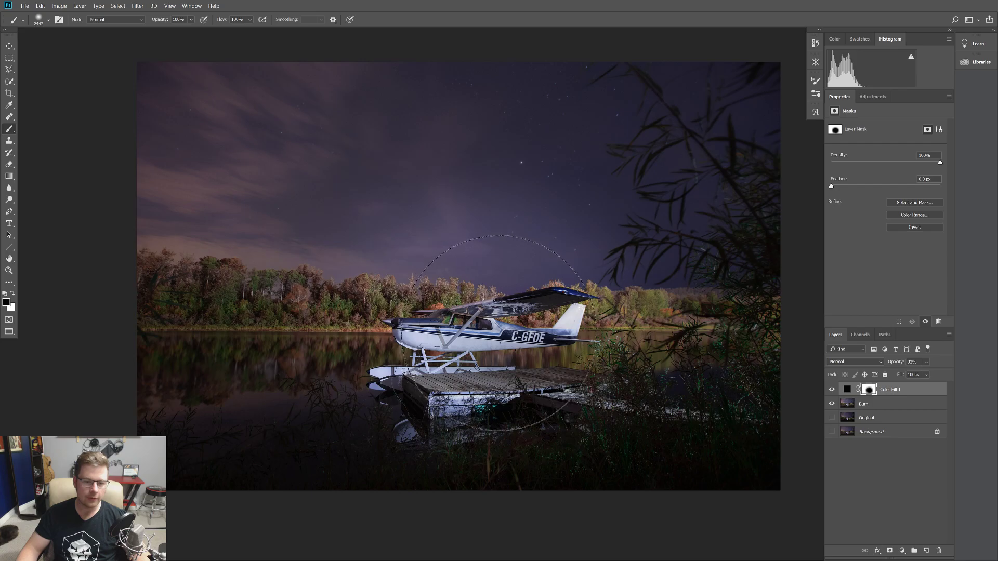
drag(451, 294, 470, 347)
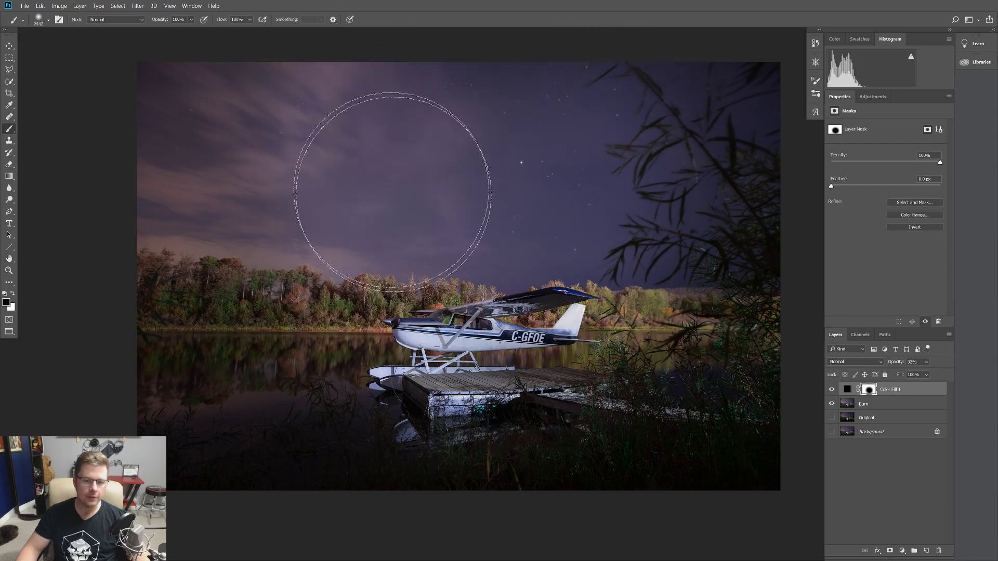
key(ctrl+z)
key(ctrl+z)
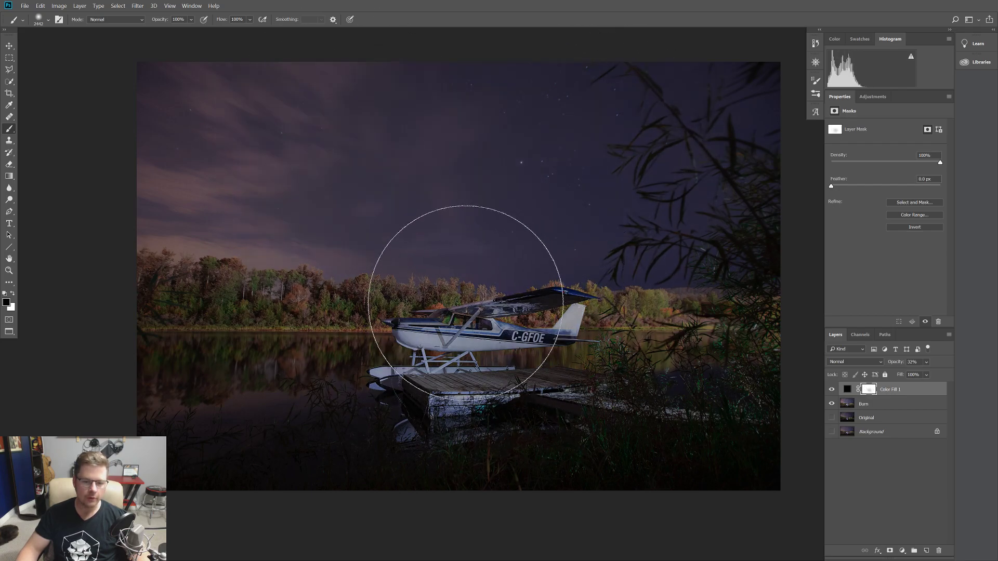
mouse_move(397, 301)
mouse_down()
mouse_move(612, 368)
mouse_move(487, 116)
mouse_move(627, 14)
mouse_up()
key(ctrl+z)
mouse_move(544, 303)
mouse_down()
mouse_move(465, 332)
mouse_move(530, 357)
mouse_up()
key(ctrl+z)
Paint the fill layer's mask black across the sky, plane and water at 100% flow to clear the darkening there
mouse_move(512, 312)
mouse_down()
mouse_move(417, 338)
mouse_move(447, 279)
mouse_move(486, 295)
mouse_move(480, 241)
mouse_move(407, 237)
mouse_move(498, 191)
mouse_move(559, 261)
mouse_move(543, 164)
mouse_move(543, 250)
mouse_move(531, 255)
mouse_move(352, 185)
mouse_move(379, 258)
mouse_move(312, 142)
mouse_move(200, 130)
mouse_move(159, 145)
mouse_move(147, 192)
mouse_move(157, 235)
mouse_move(268, 303)
mouse_move(501, 318)
mouse_move(405, 308)
mouse_move(262, 312)
mouse_move(576, 274)
mouse_up()
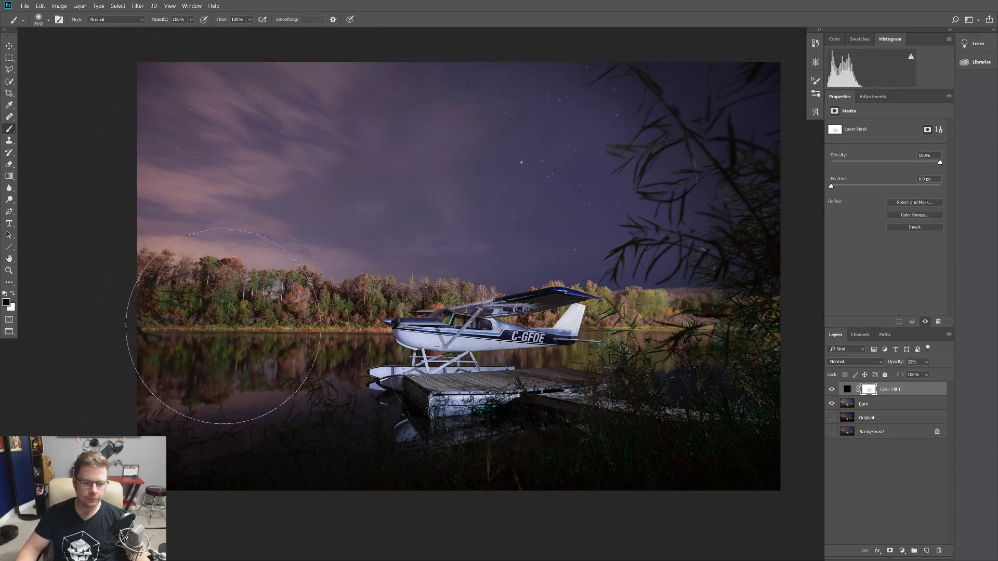
key(ctrl+i)
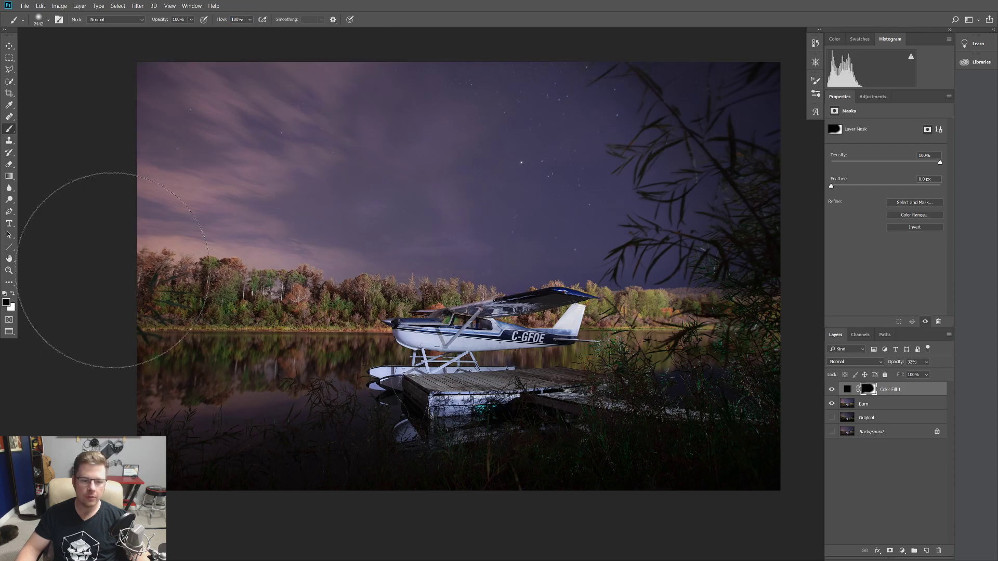
key(z)
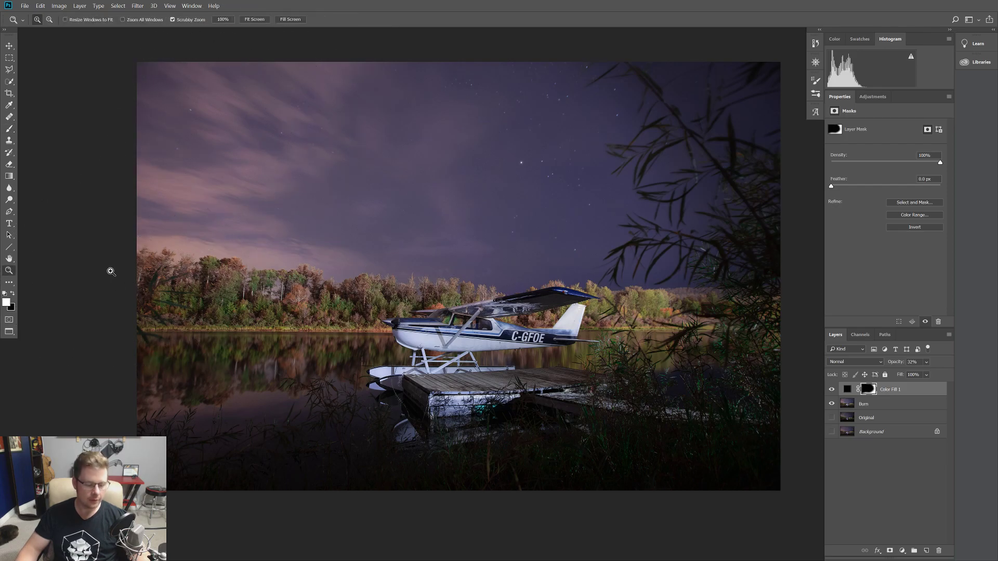
key(b)
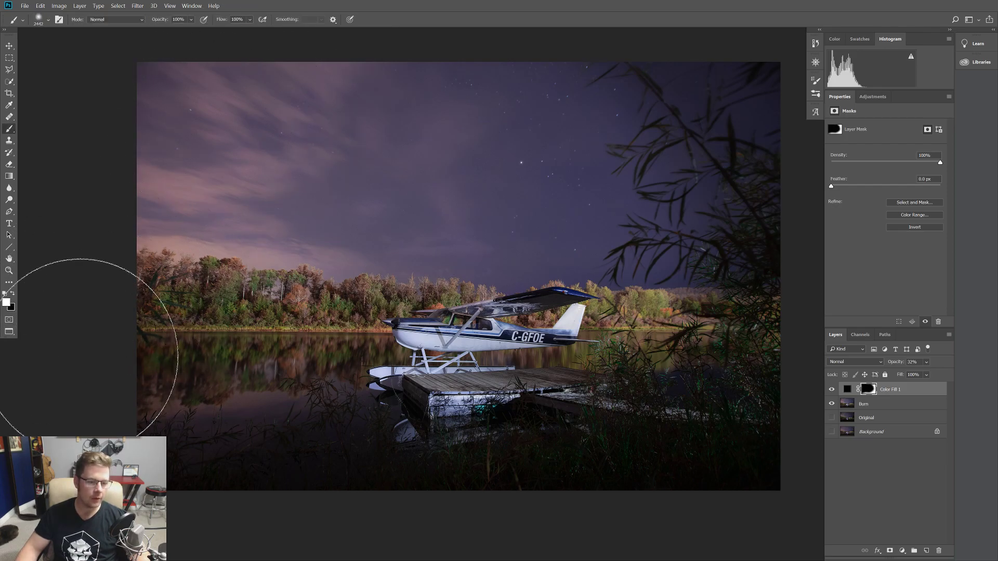
Select the whole canvas, paint white around the outer edges of the fill layer's mask to form a vignette, and deselect
key(ctrl+a)
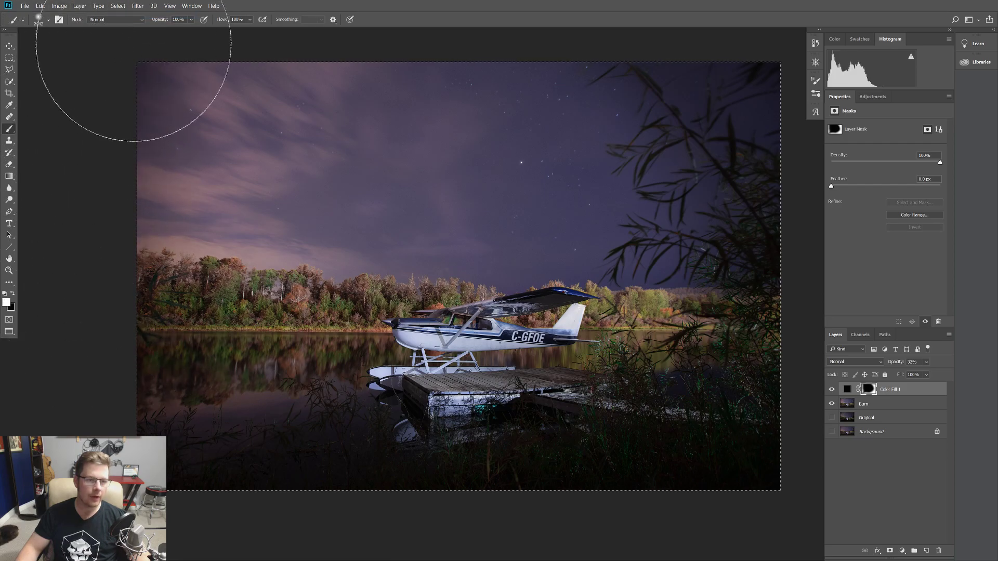
scroll(250, 130, down, 2)
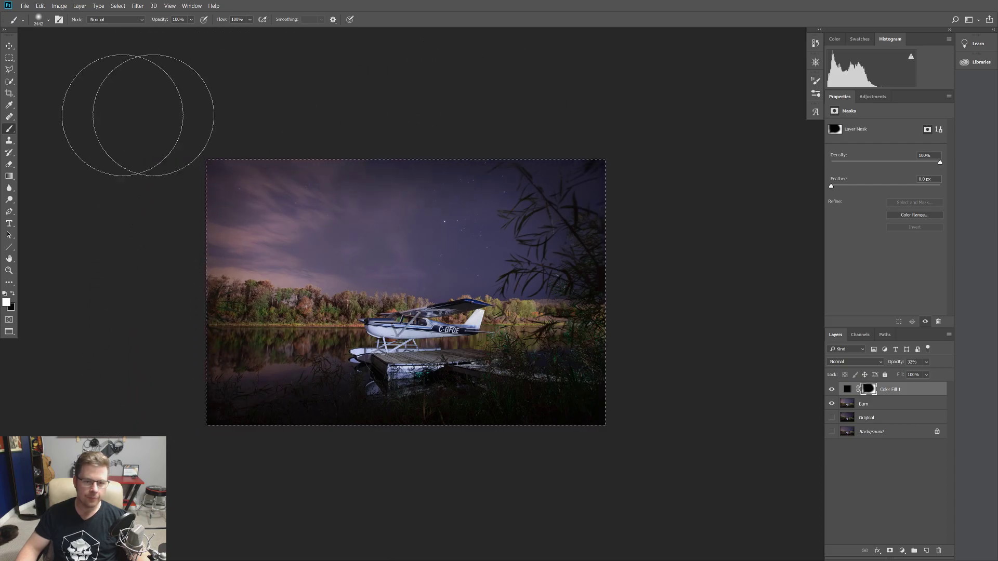
scroll(311, 310, up, 2)
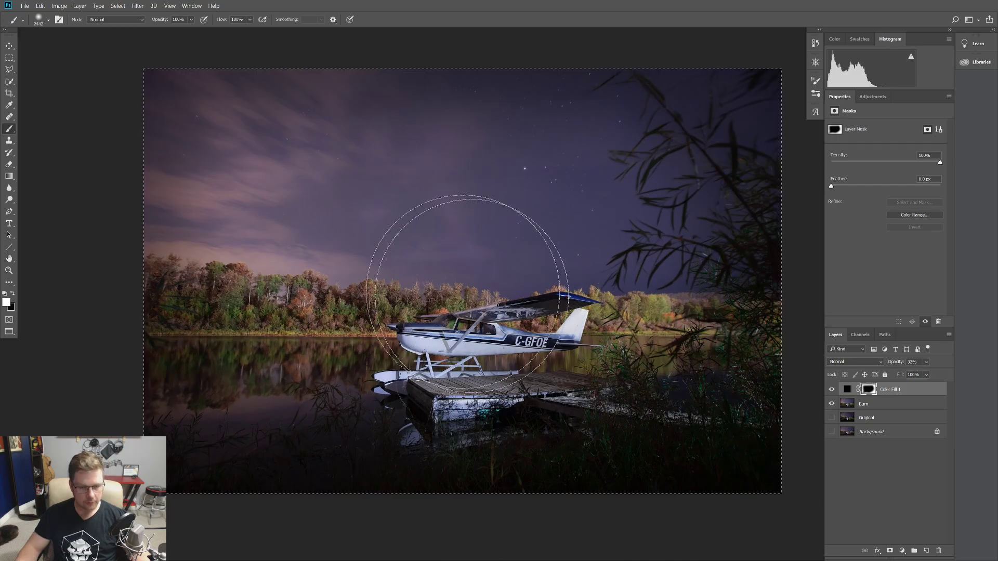
click(118, 5)
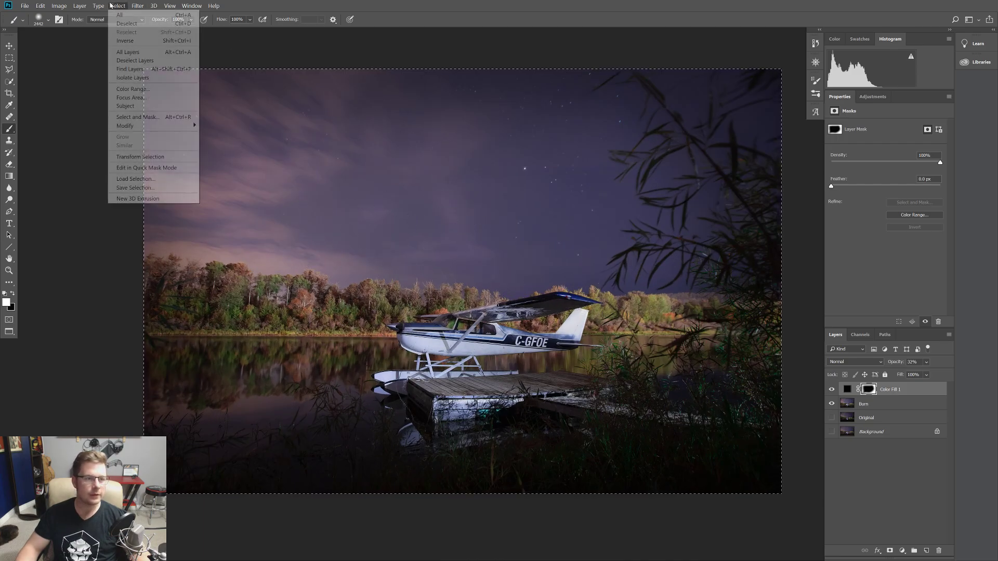
click(128, 23)
scroll(253, 314, down, 1)
scroll(420, 352, up, 1)
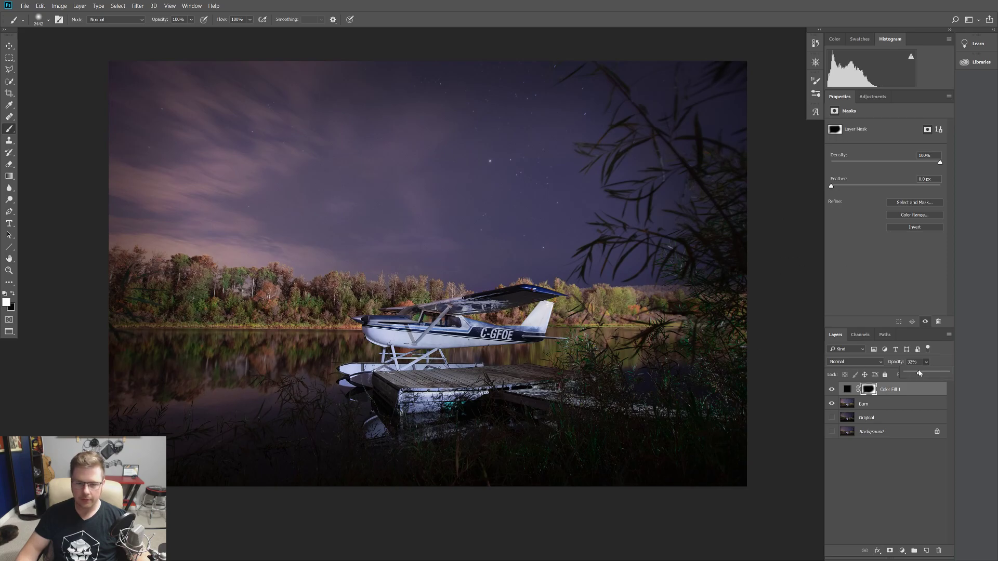
Compare the vignette at 0% opacity and set the black fill layer's opacity to 22%
drag(939, 375, 849, 373)
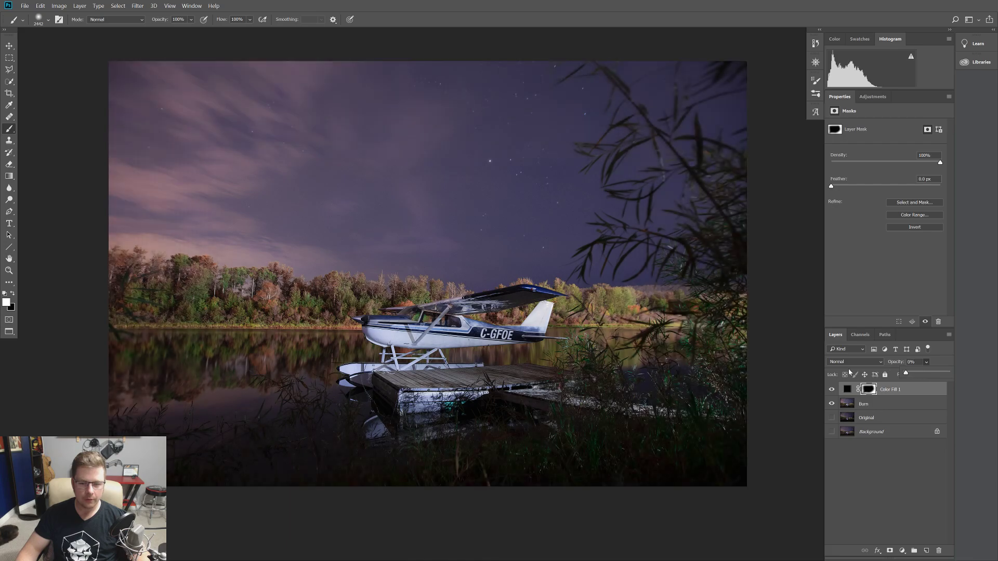
drag(910, 381, 916, 381)
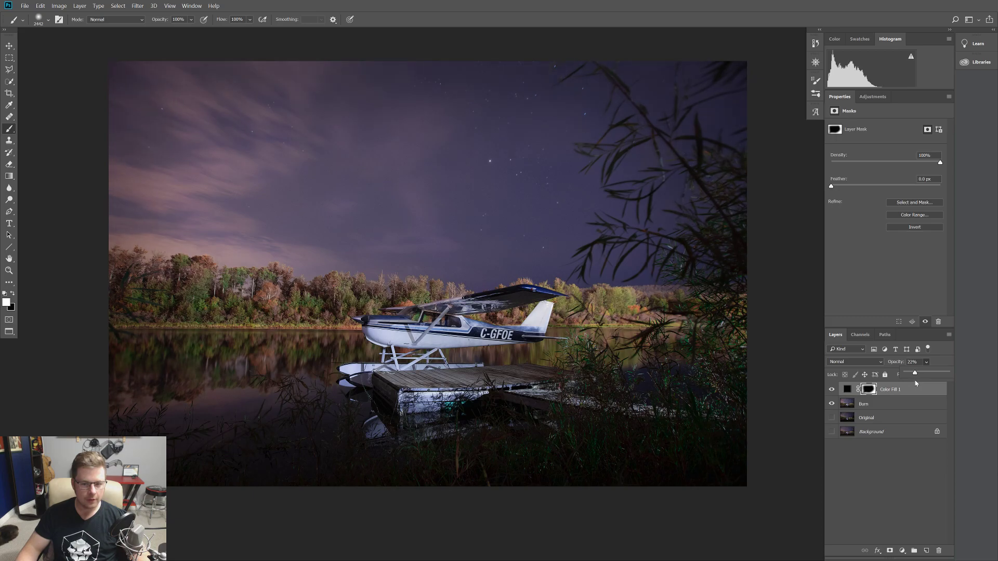
scroll(646, 367, down, 1)
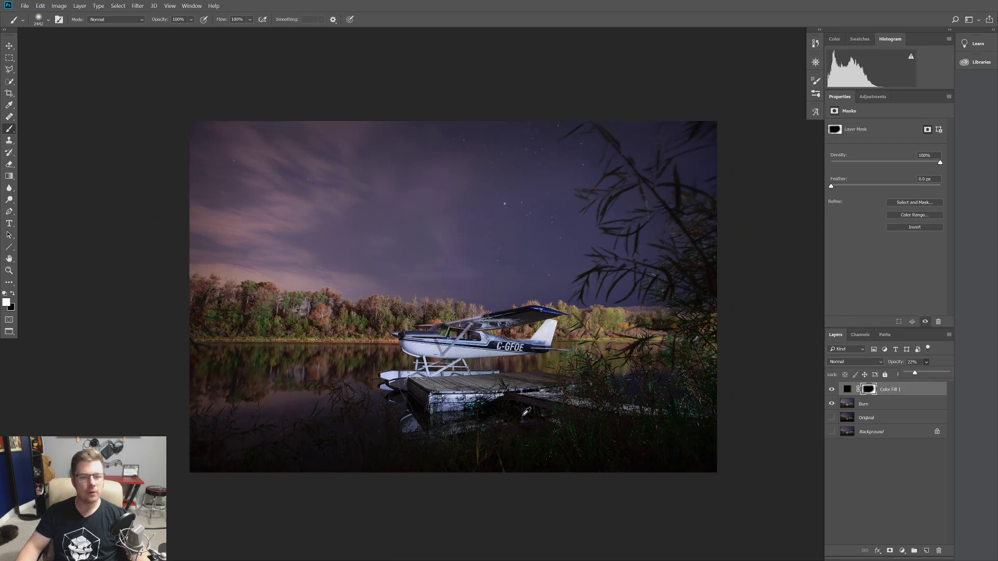
Rename the Burn layer to background
scroll(568, 342, up, 1)
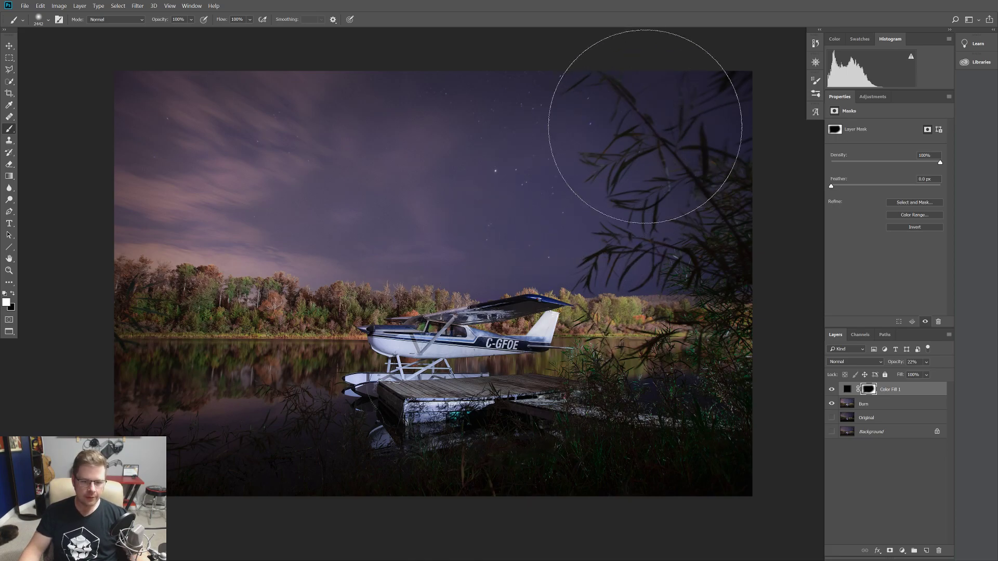
click(874, 408)
double_click(874, 409)
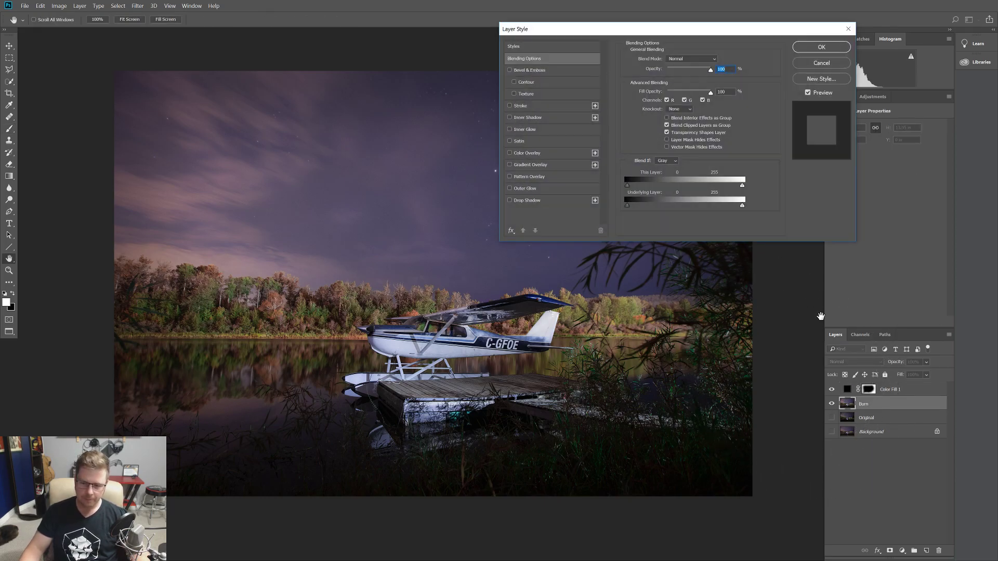
click(820, 63)
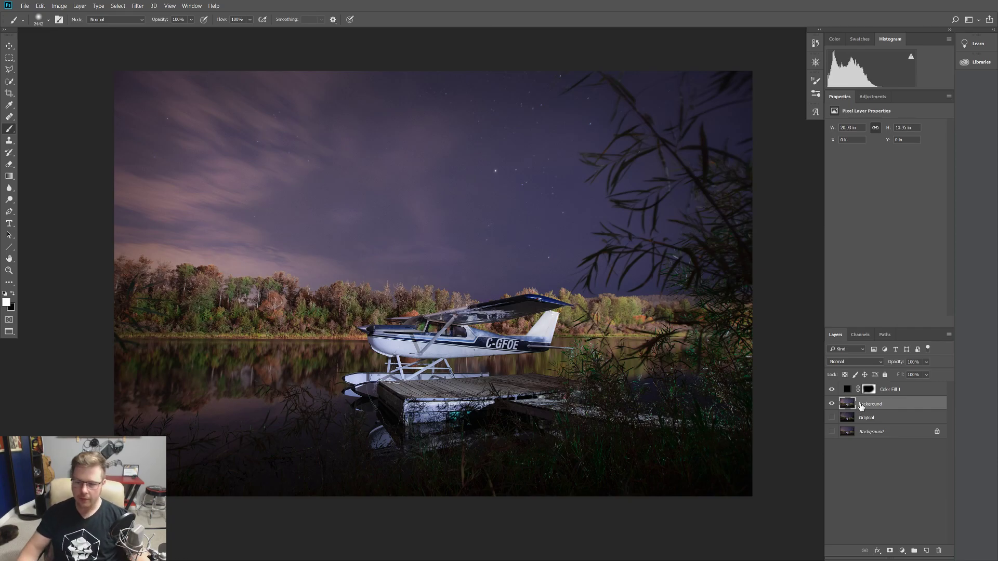
click(895, 395)
click(897, 405)
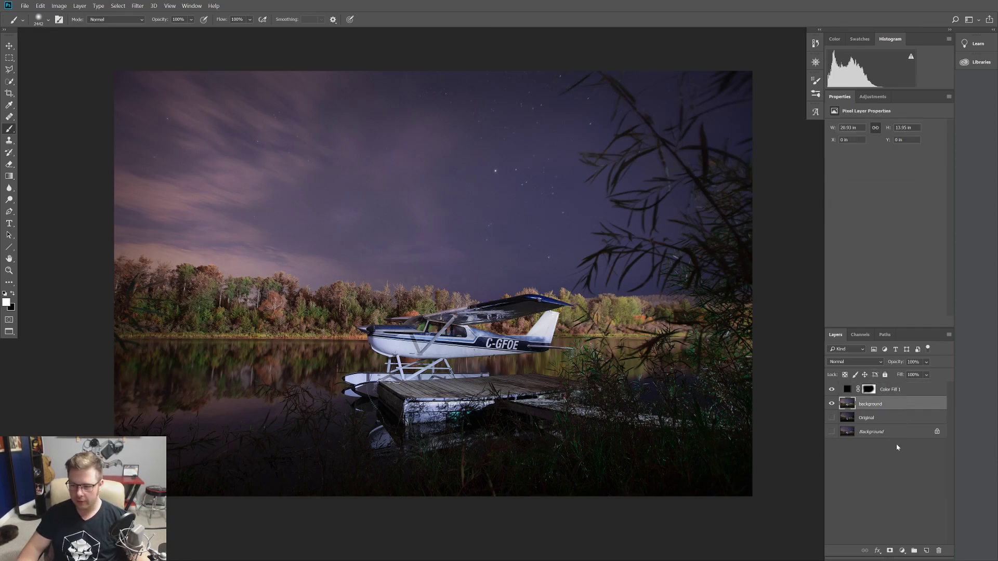
Add a Curves adjustment layer above the background layer, pull its midtones down to darken, and invert its mask to black
click(903, 550)
click(918, 428)
drag(890, 193, 897, 211)
click(871, 405)
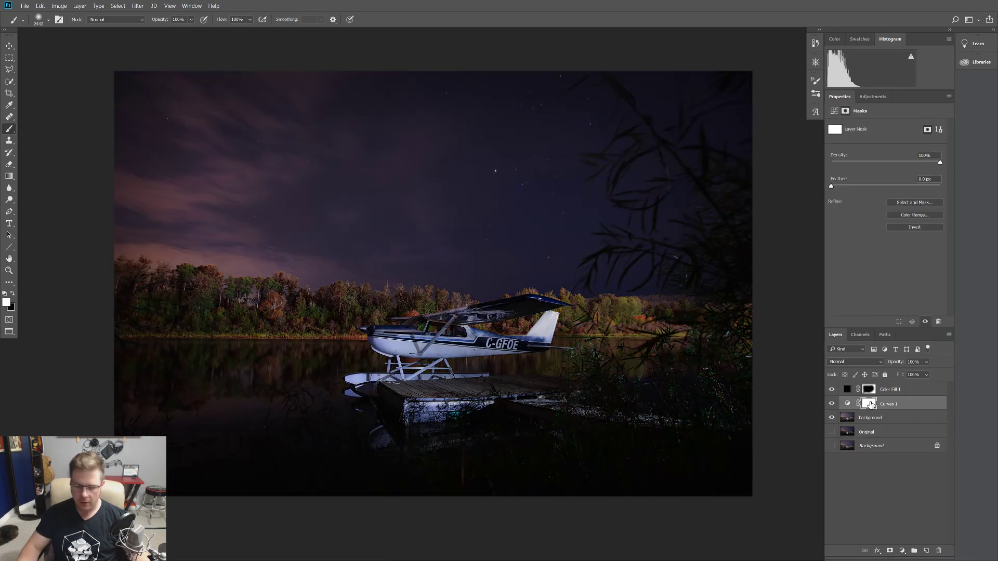
key(ctrl+i)
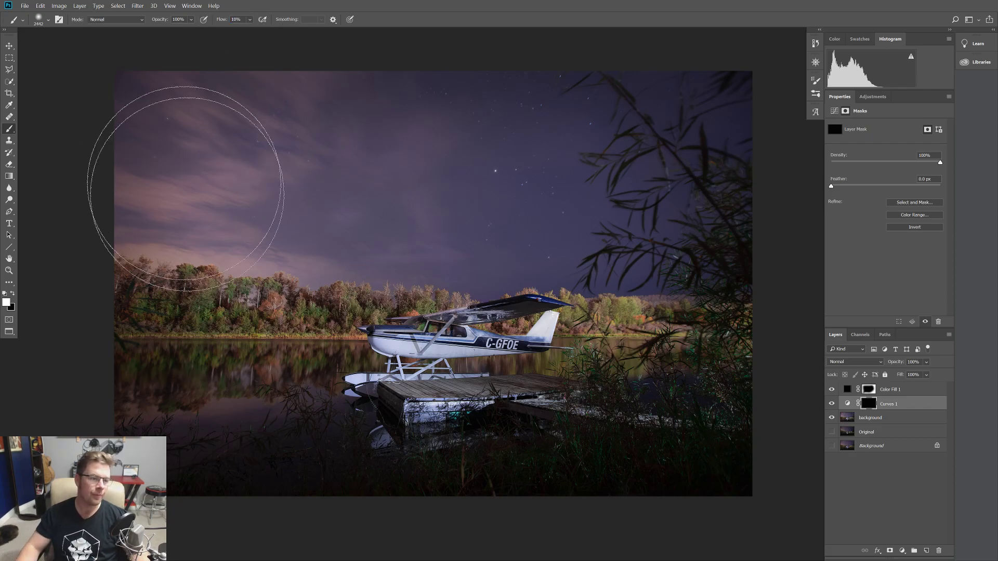
Paint white at 10% flow on the Curves mask across the trees left of the plane to darken them
scroll(312, 307, up, 3)
drag(357, 312, 291, 312)
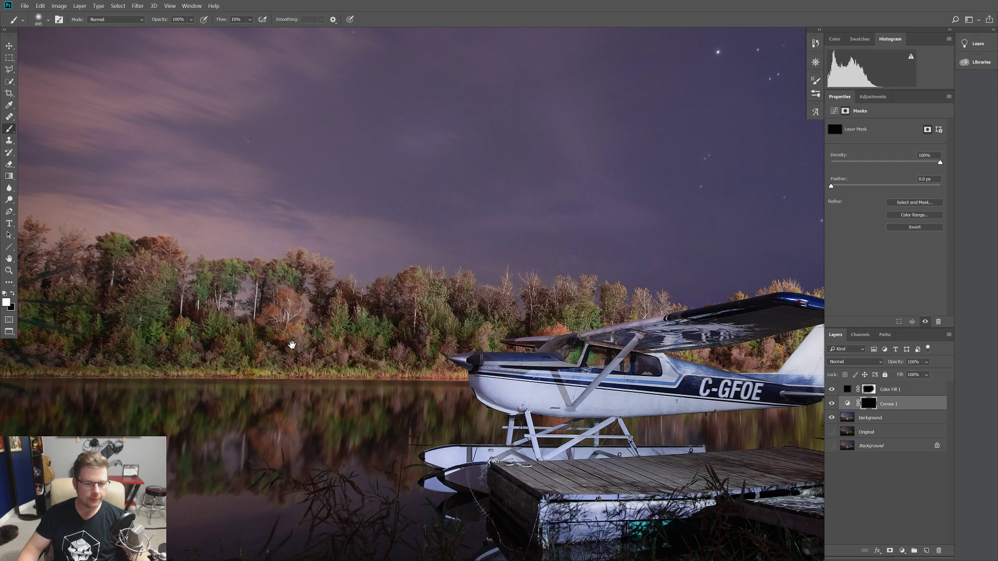
scroll(270, 359, left, 5)
drag(500, 332, 460, 332)
mouse_move(221, 327)
mouse_down()
mouse_move(609, 338)
mouse_move(639, 328)
mouse_move(464, 291)
mouse_up()
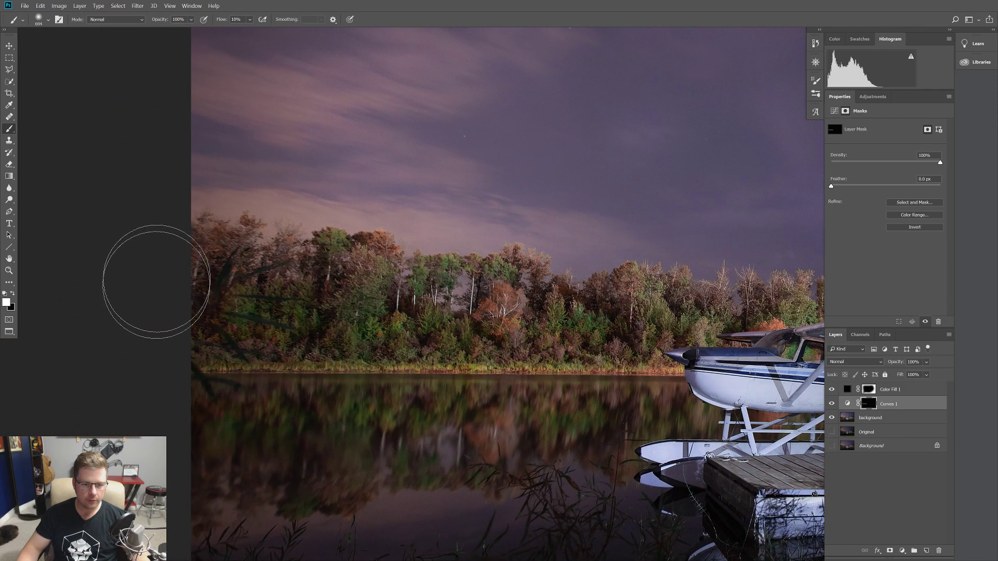
Continue painting the Curves mask white over the trees near the plane's nose and beyond the tail at 10% flow
scroll(156, 272, right, 10)
scroll(156, 272, down, 2)
drag(119, 230, 99, 231)
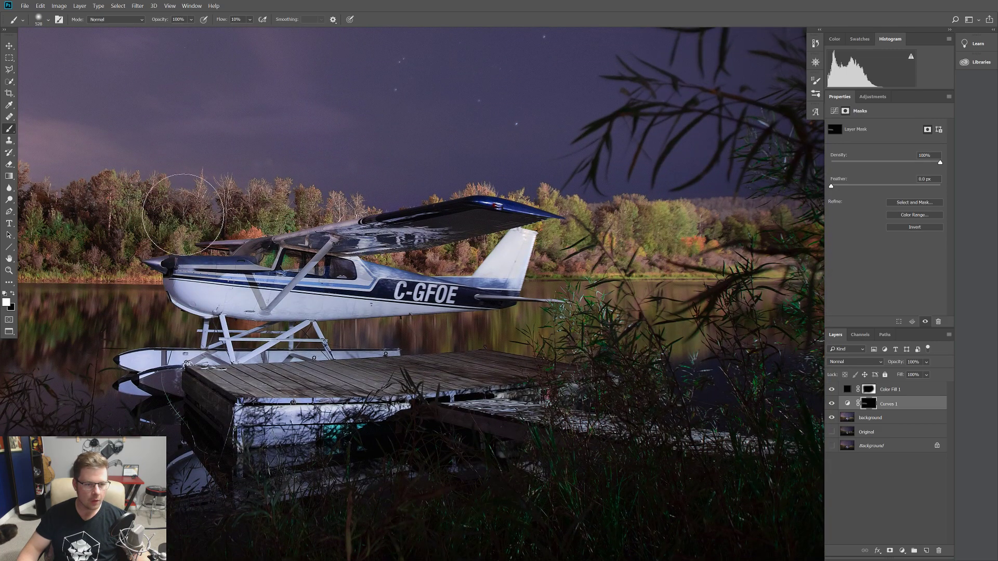
drag(243, 208, 205, 216)
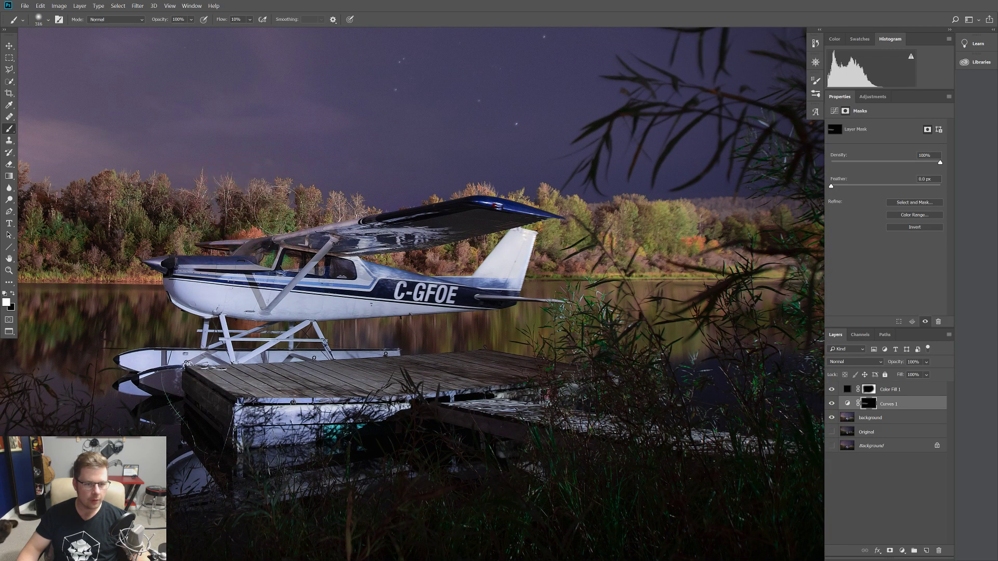
mouse_move(620, 249)
mouse_down()
mouse_move(408, 269)
mouse_move(418, 270)
mouse_up()
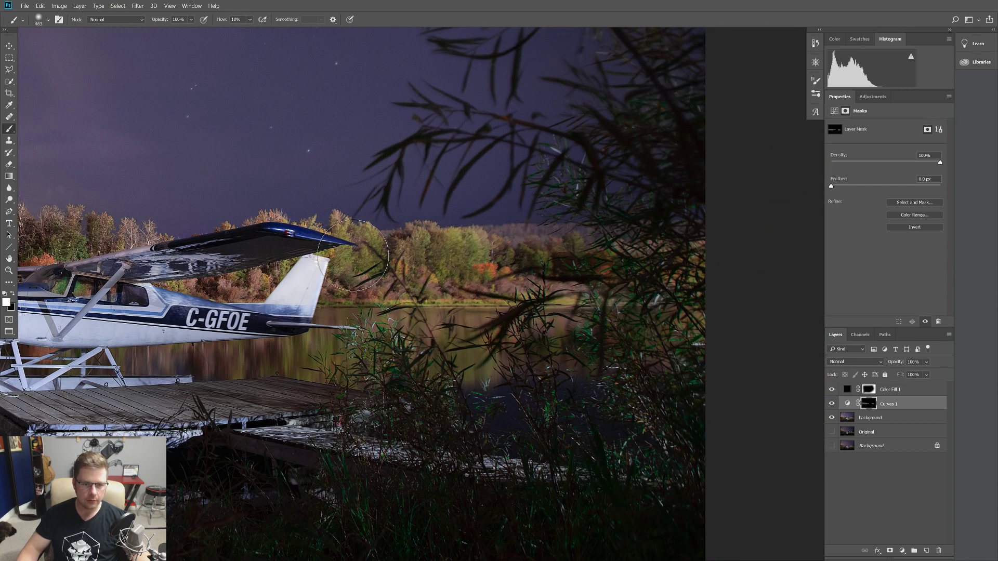
Paint the Curves mask white with a smaller brush over the trees around the wing tip and tail fin
drag(325, 288, 268, 289)
scroll(209, 280, up, 5)
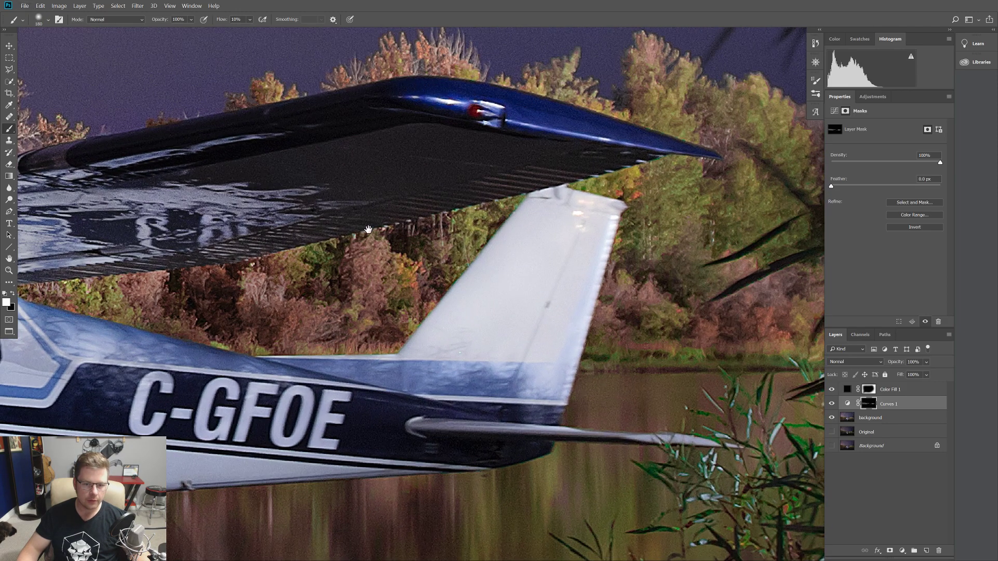
scroll(380, 225, down, 5)
scroll(334, 412, up, 8)
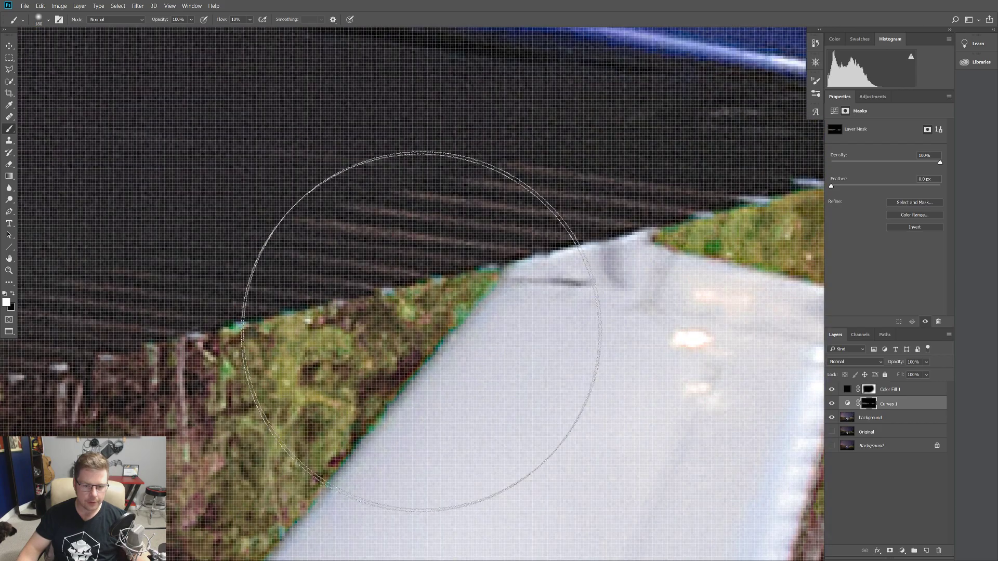
scroll(419, 334, down, 8)
drag(358, 220, 358, 219)
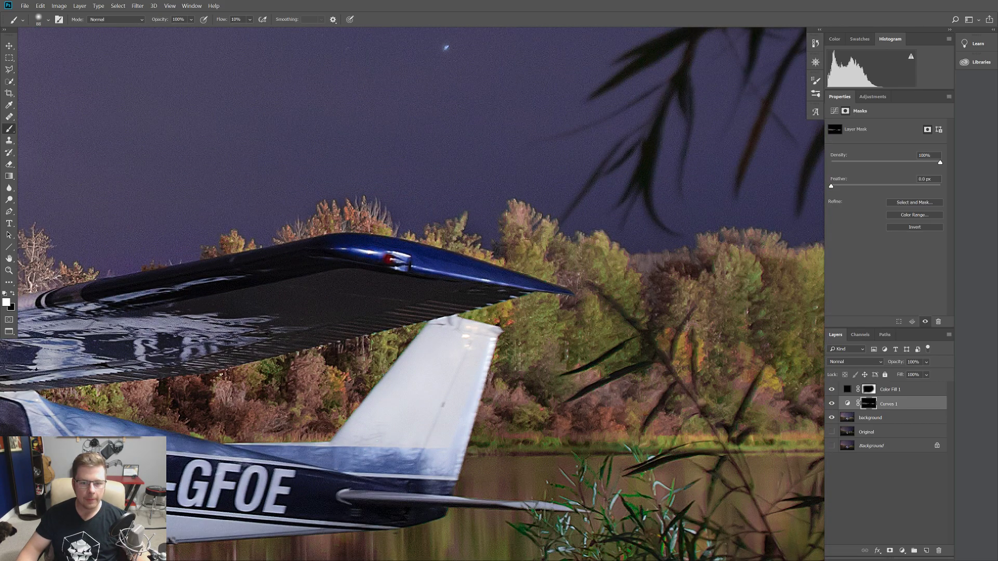
scroll(577, 332, down, 8)
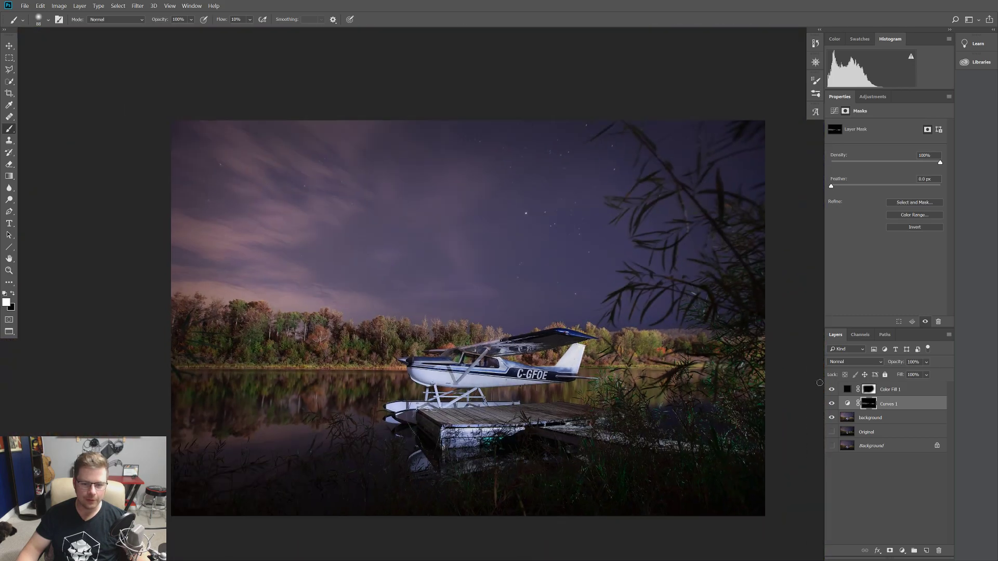
Compare the treeline with the Curves adjustment layer hidden and shown
click(834, 404)
click(834, 403)
click(833, 403)
click(833, 403)
click(833, 404)
click(834, 404)
click(833, 404)
click(834, 403)
click(833, 403)
click(833, 404)
Paint the Curves mask white along the grassy far shoreline on both sides of the plane, and check the layer's effect
scroll(179, 384, up, 4)
scroll(179, 383, up, 2)
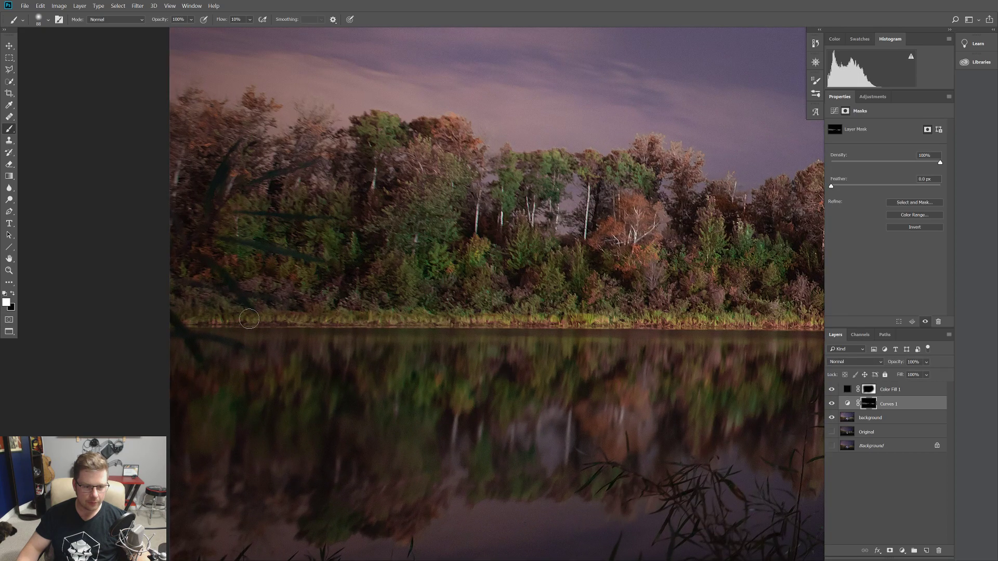
drag(662, 320, 259, 387)
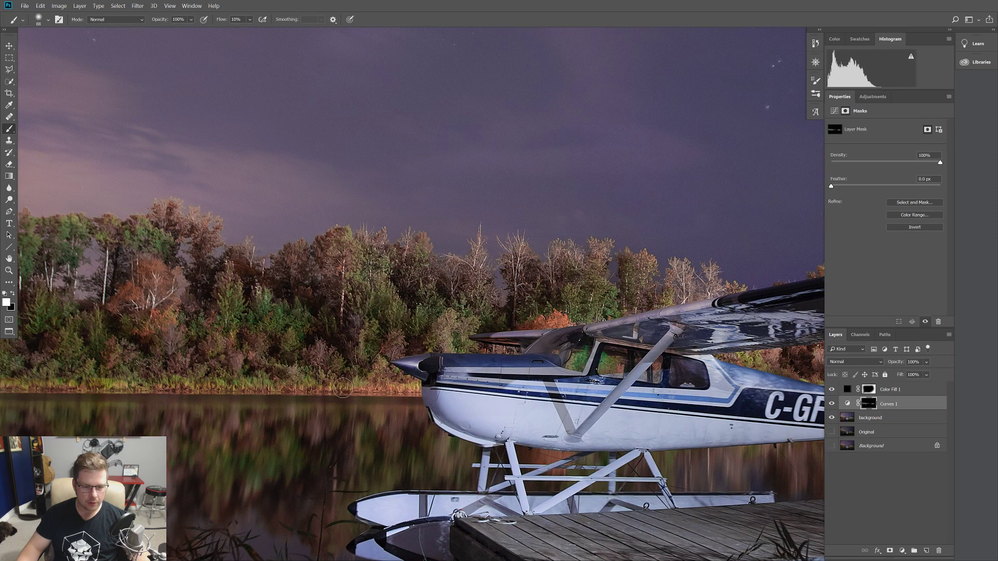
drag(413, 386, 299, 461)
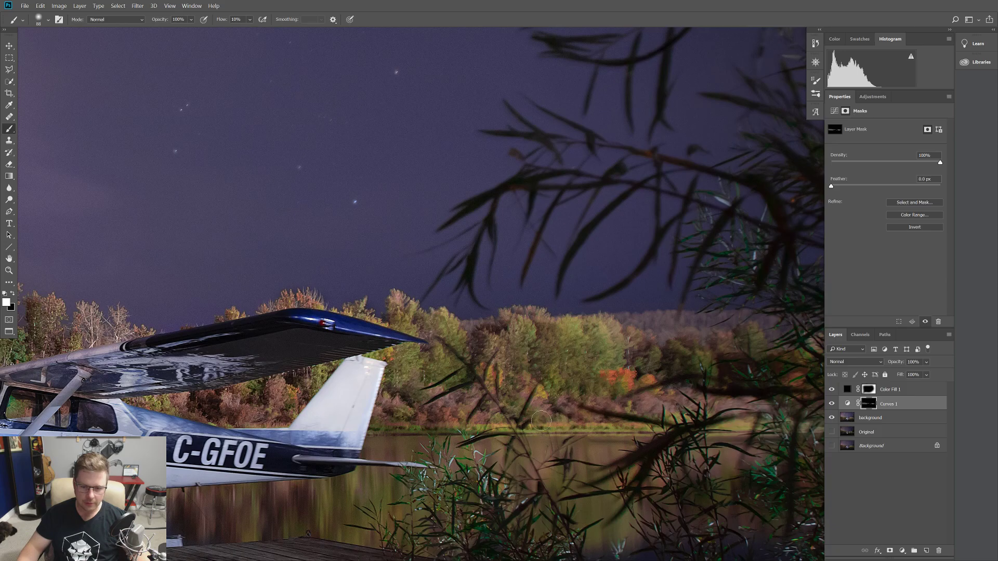
scroll(554, 395, down, 5)
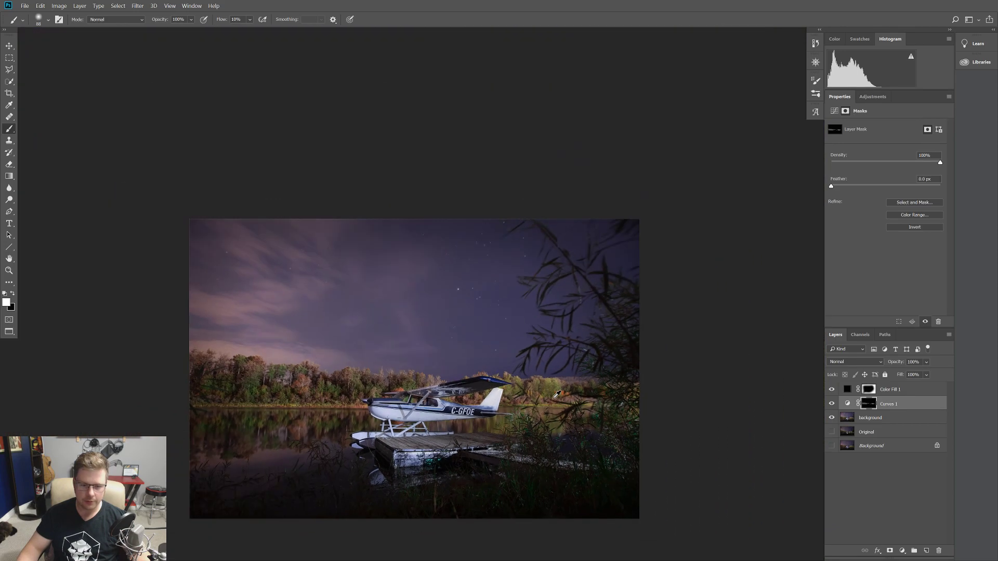
scroll(365, 399, up, 1)
click(831, 405)
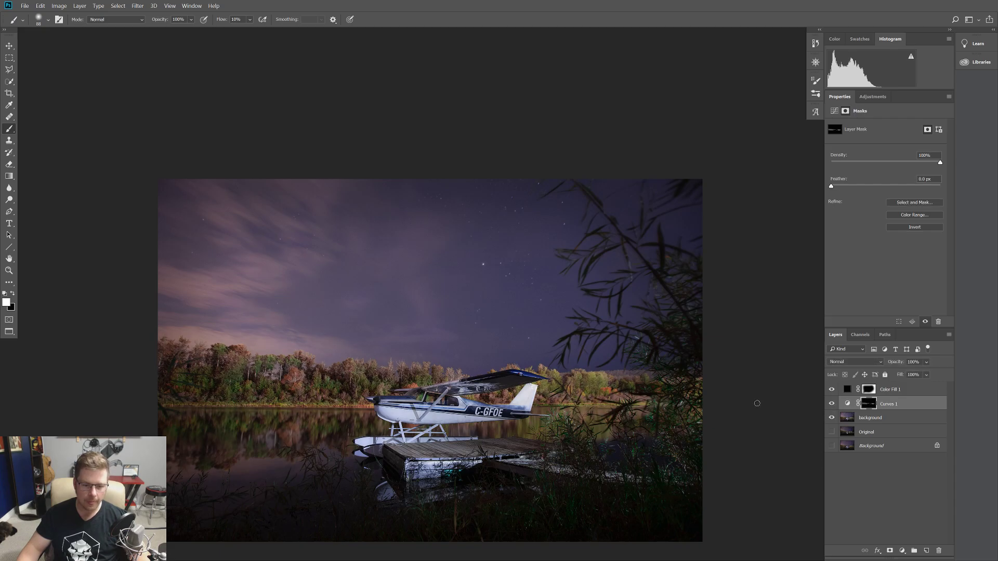
Merge the black fill layer, the Curves layer and the background layer into one layer
scroll(500, 368, up, 5)
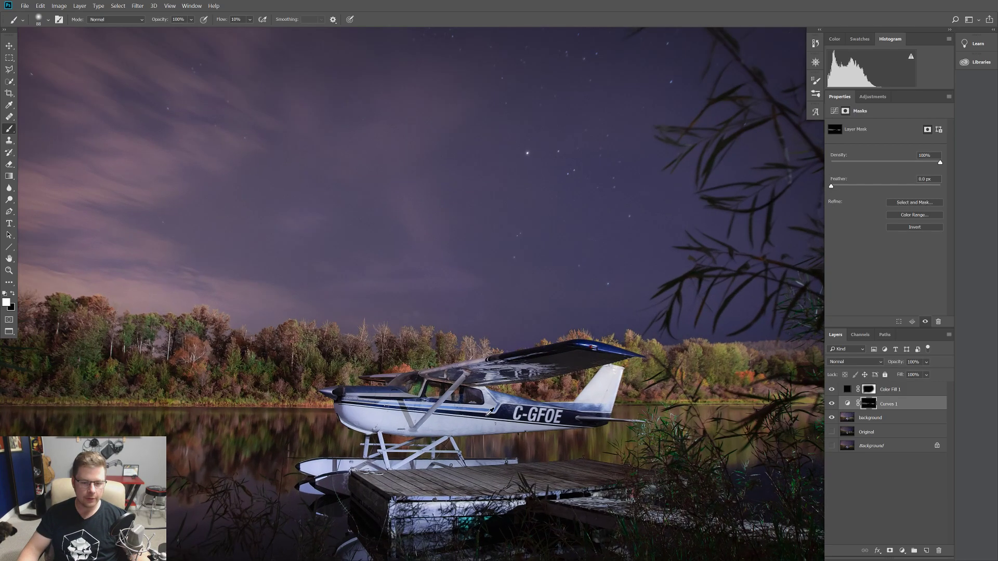
shift+click(876, 419)
right_click(875, 418)
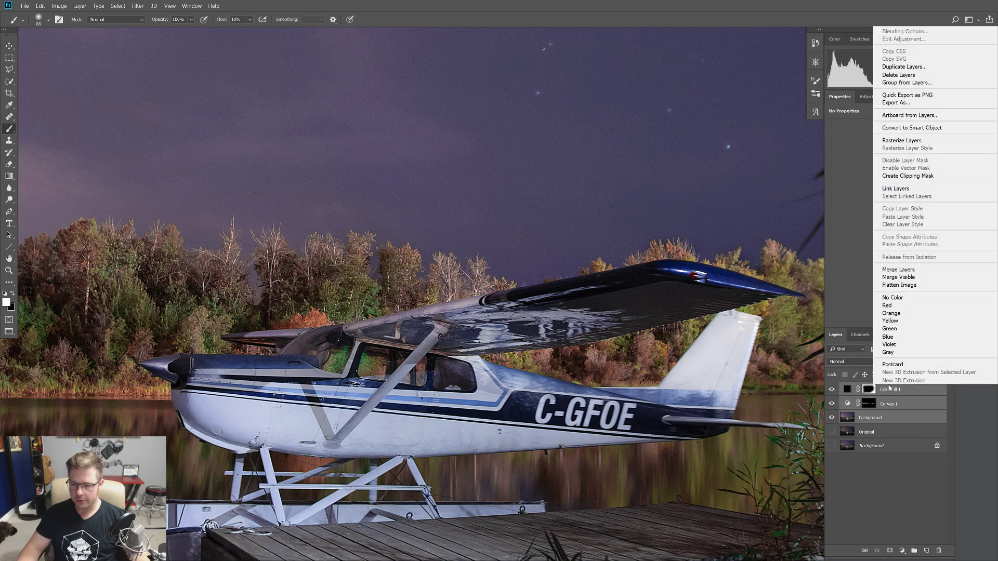
click(898, 270)
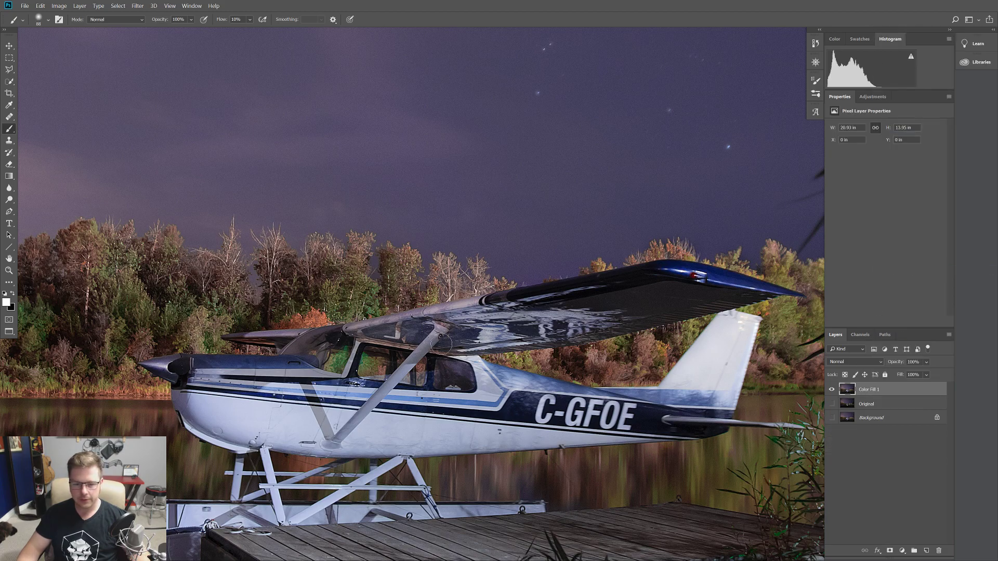
Open the Camera Raw Filter's Lens Corrections for the merged layer, with the fringed edge of the tail fin in close view
scroll(445, 343, down, 1)
scroll(556, 310, up, 8)
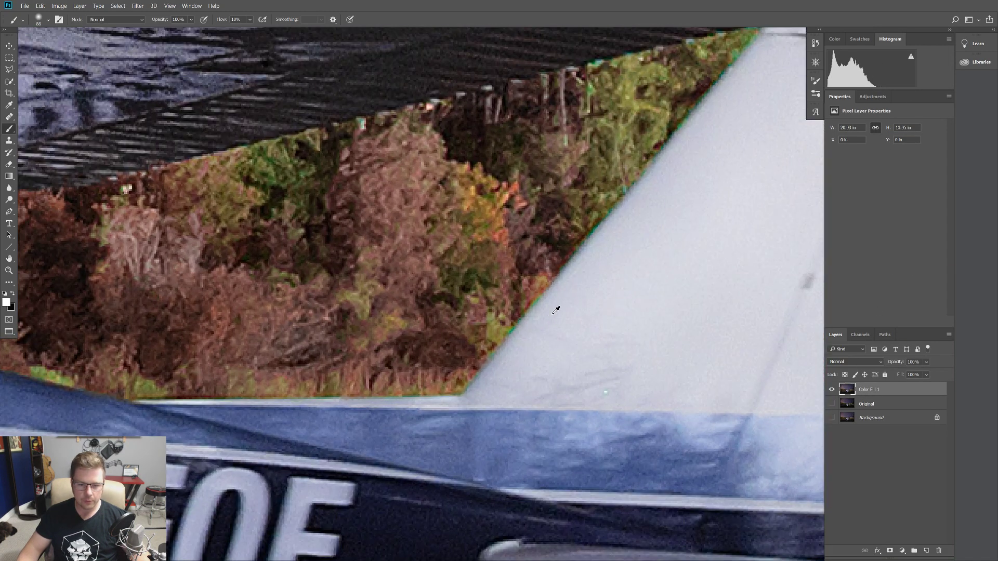
scroll(520, 313, down, 5)
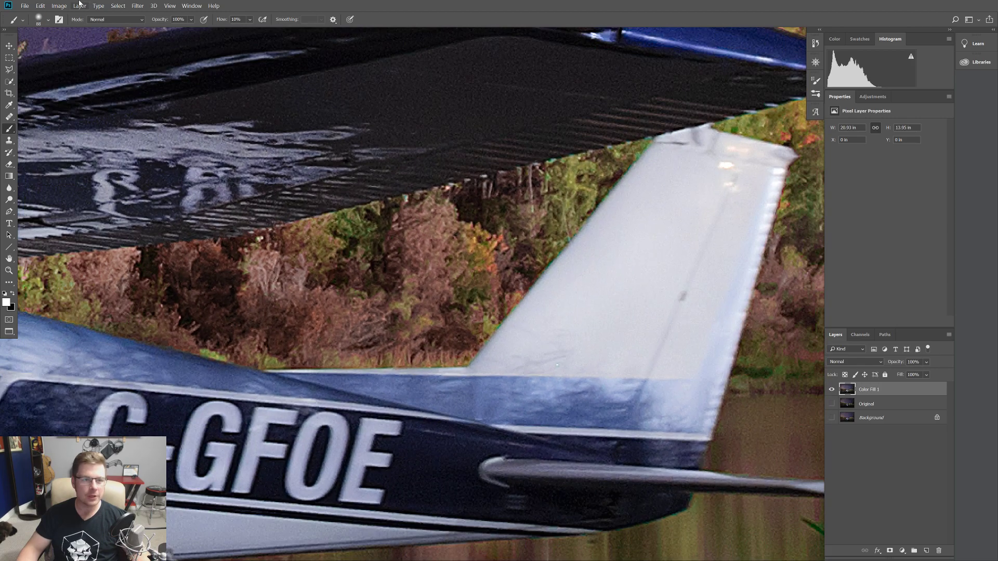
click(118, 6)
mouse_move(137, 6)
click(156, 52)
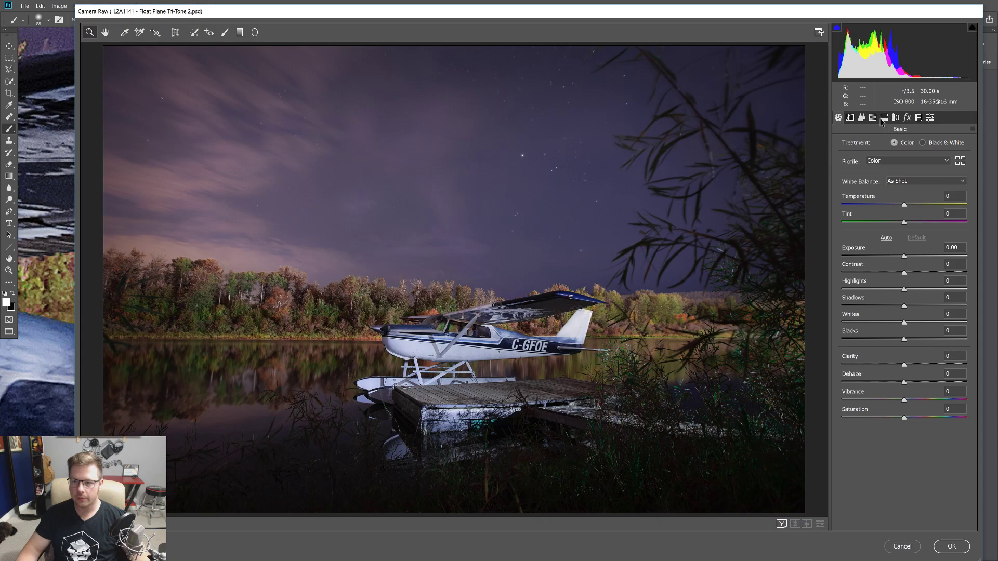
click(883, 118)
click(895, 118)
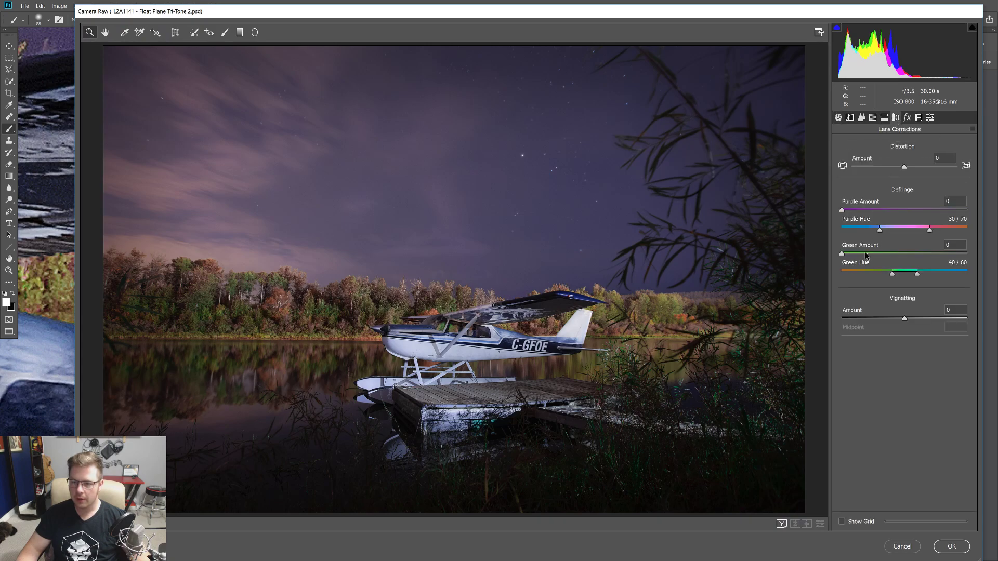
drag(550, 340, 352, 120)
drag(621, 289, 423, 261)
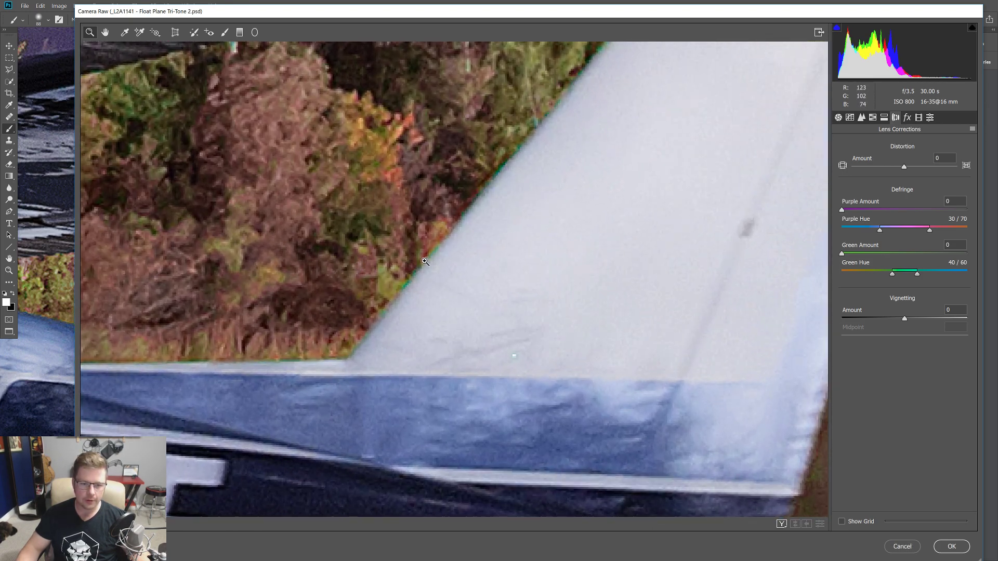
alt+click(370, 286)
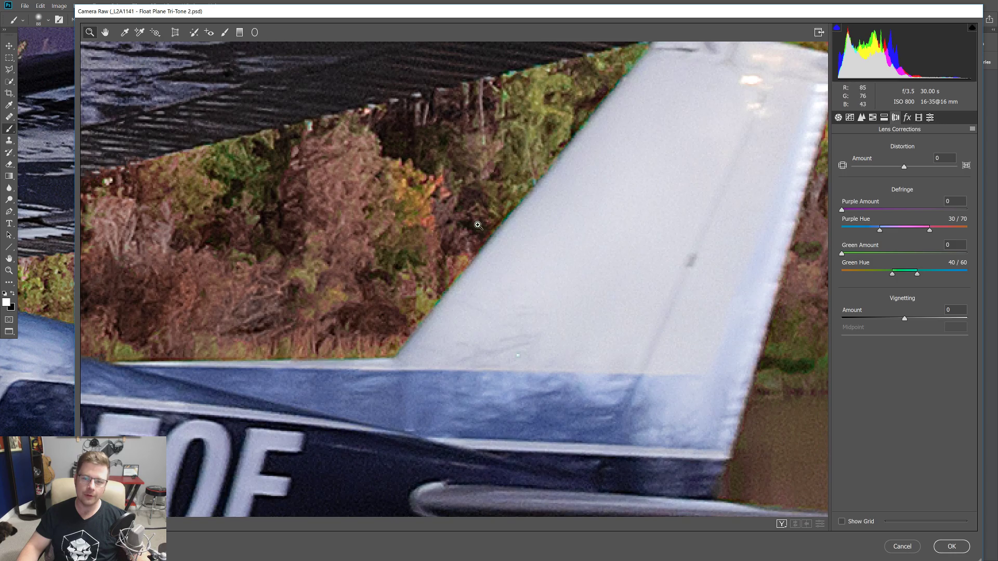
Defringe the green edges with Green Amount 3 and Green Hue 33/60, and apply the filter
drag(846, 254, 890, 270)
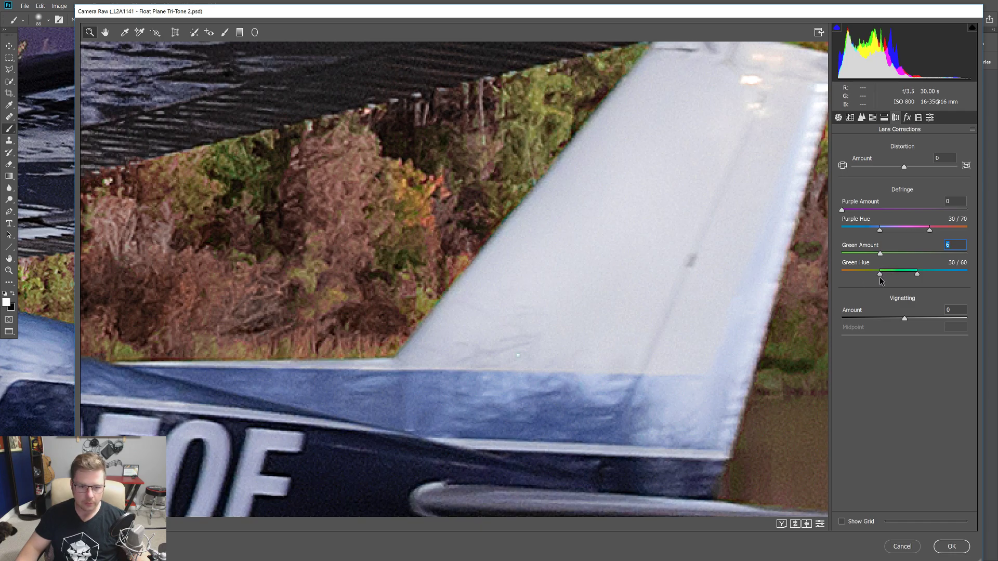
drag(874, 280, 887, 279)
drag(898, 257, 862, 275)
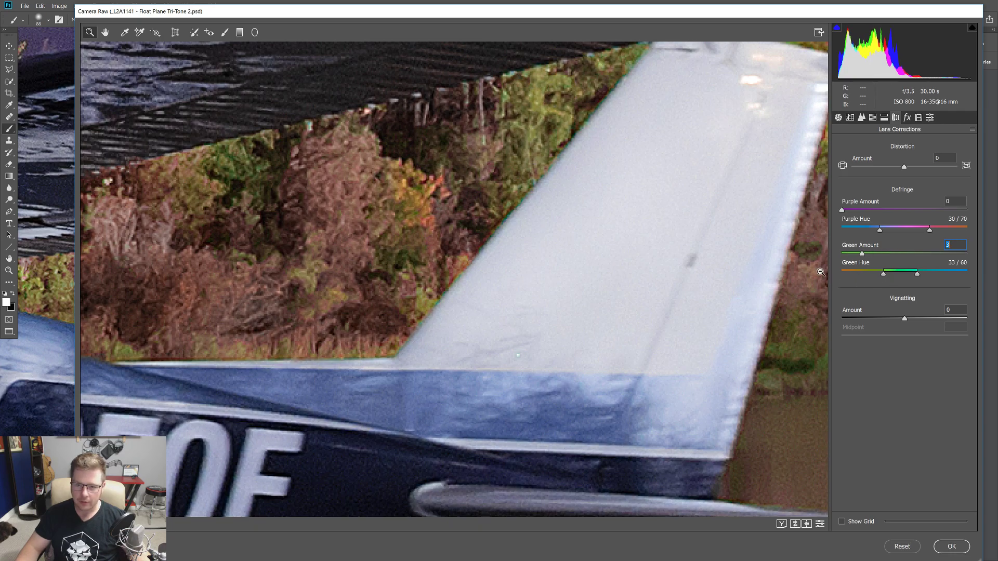
scroll(635, 285, down, 5)
scroll(514, 321, down, 1)
scroll(486, 333, up, 1)
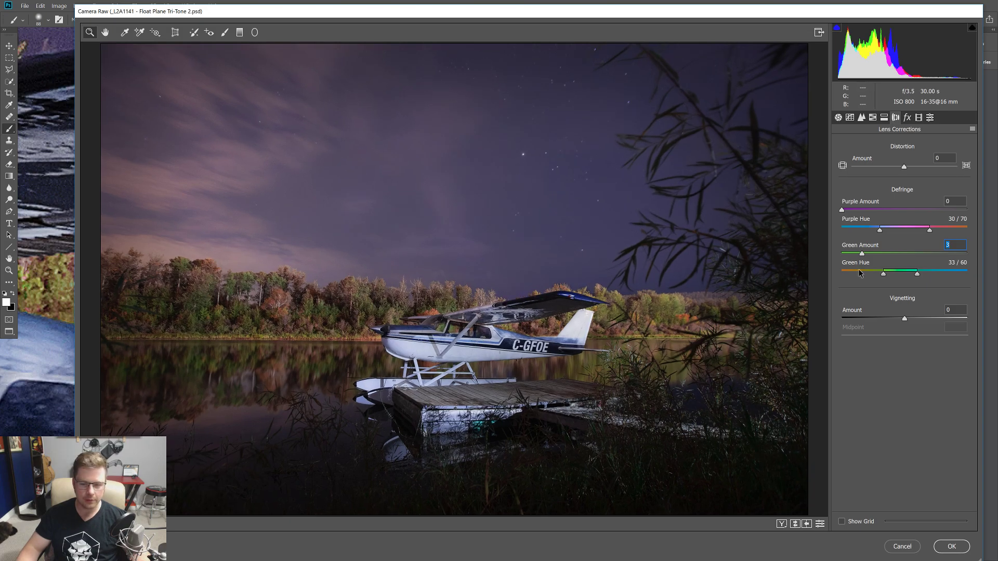
mouse_move(863, 254)
mouse_down()
mouse_move(882, 263)
mouse_move(863, 264)
mouse_up()
click(952, 545)
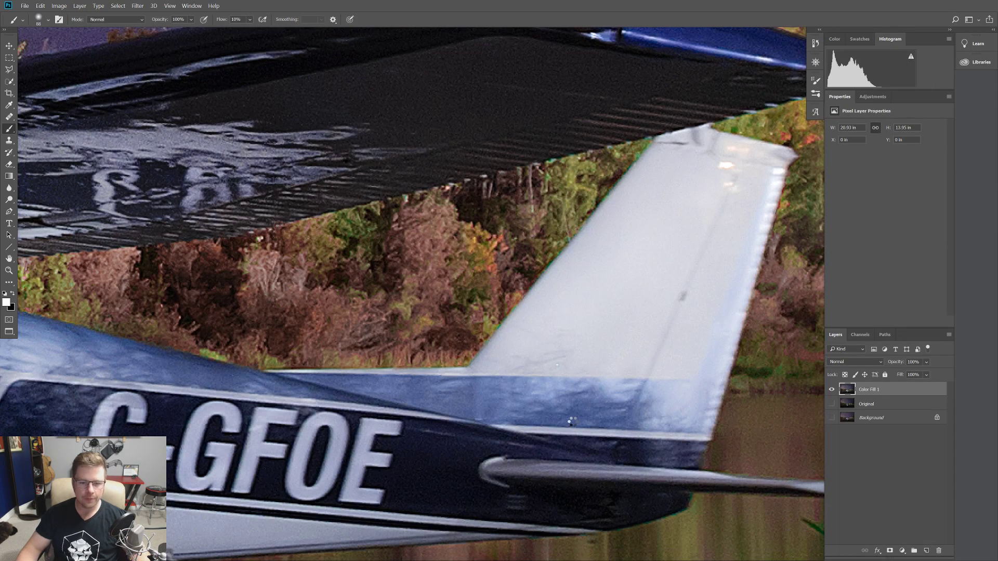
scroll(625, 264, down, 20)
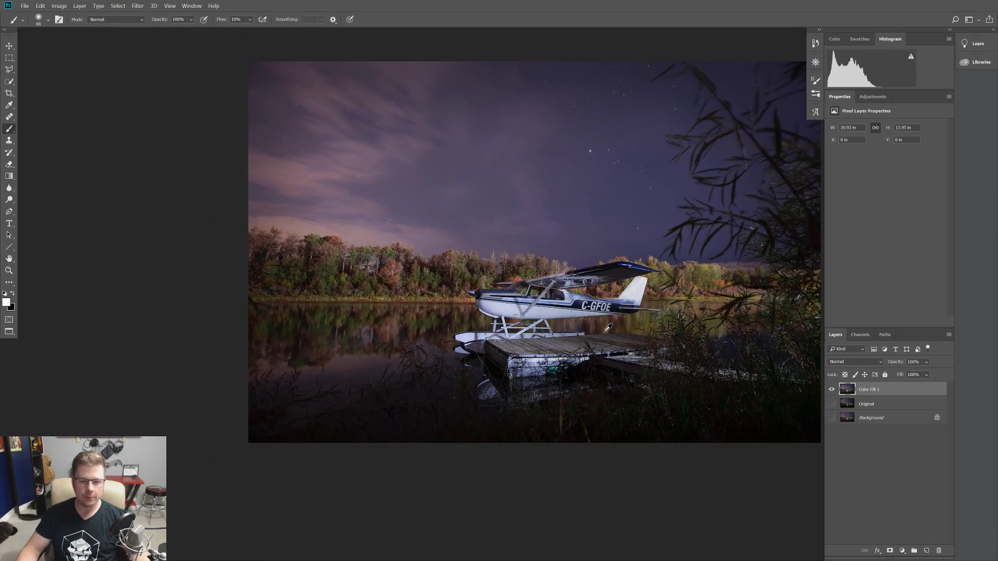
scroll(517, 408, up, 1)
scroll(660, 307, up, 3)
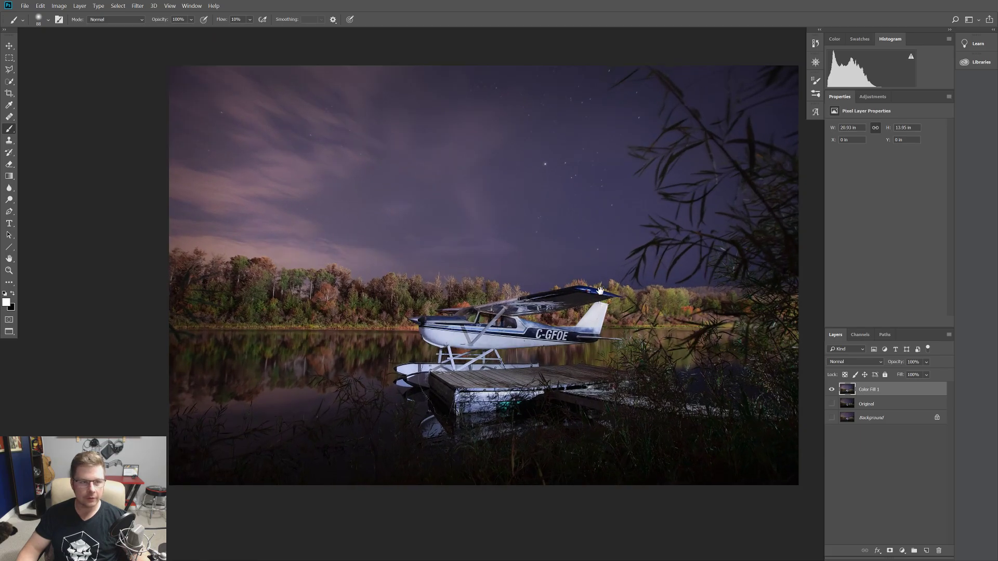
Switch to File Explorer and open "_L2A1127 - line o trucks" from the Photoshop folder for its signature text layer
drag(599, 292, 518, 323)
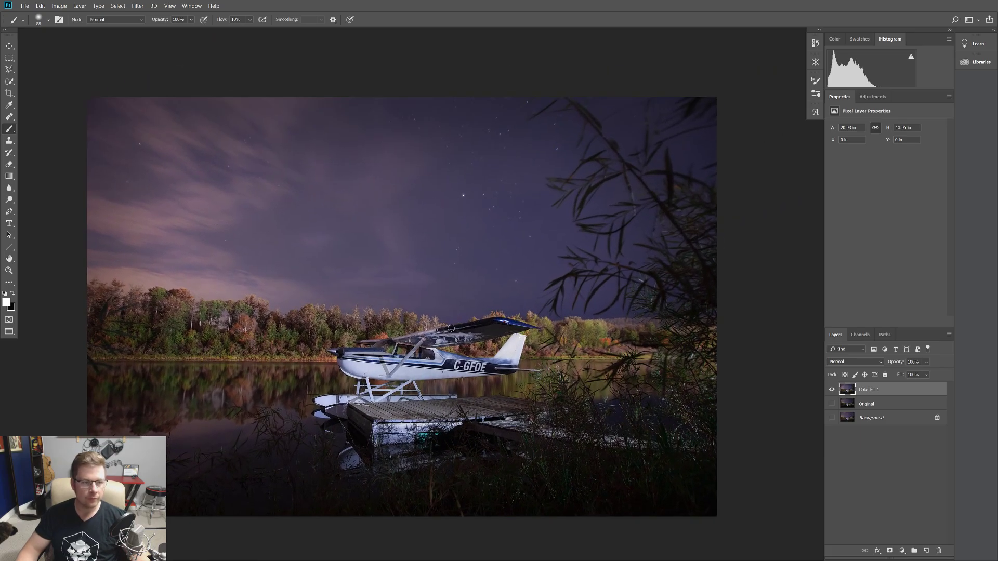
key(alt+Tab)
key(Tab)
key(Tab)
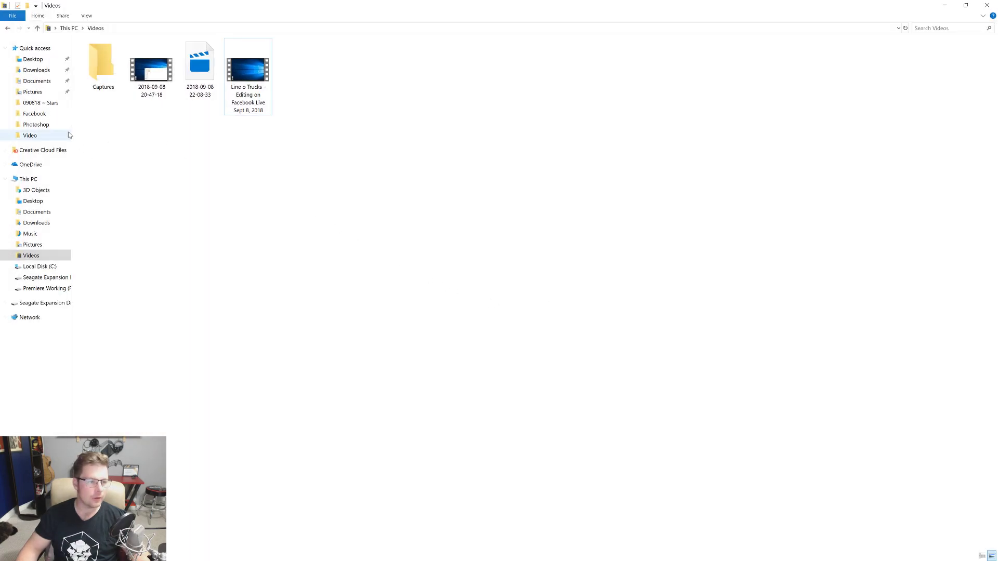
click(36, 124)
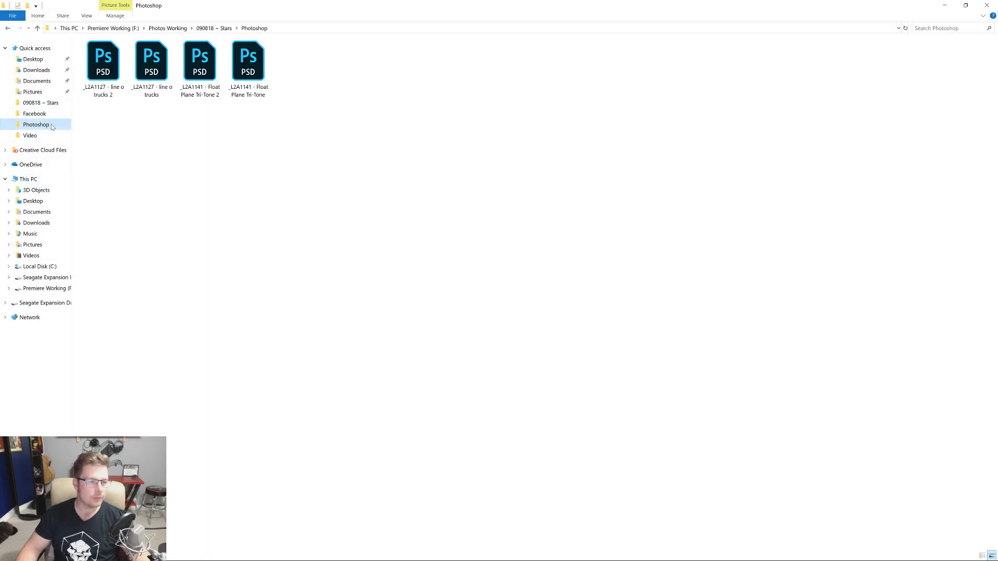
double_click(152, 81)
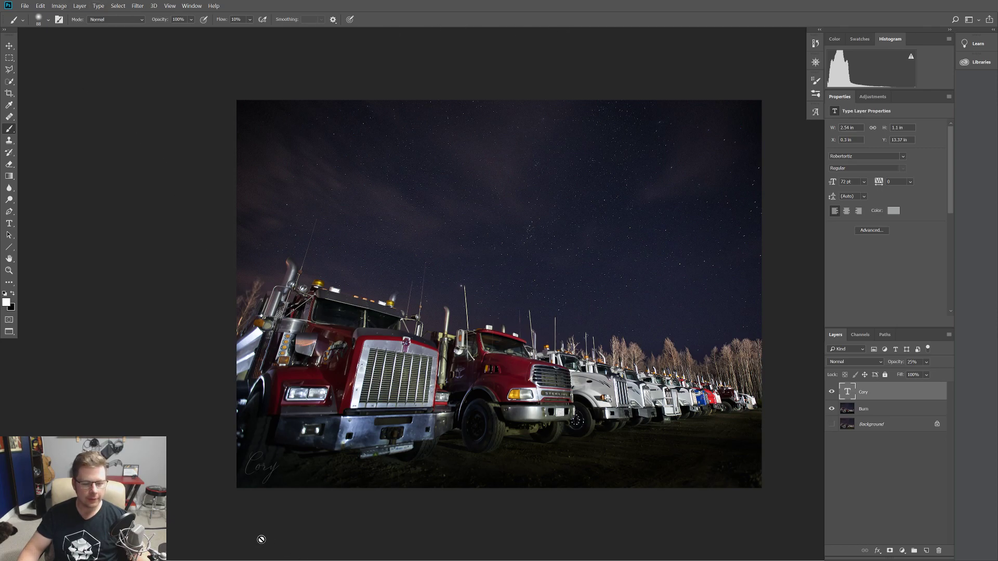
key(alt+Tab)
key(Escape)
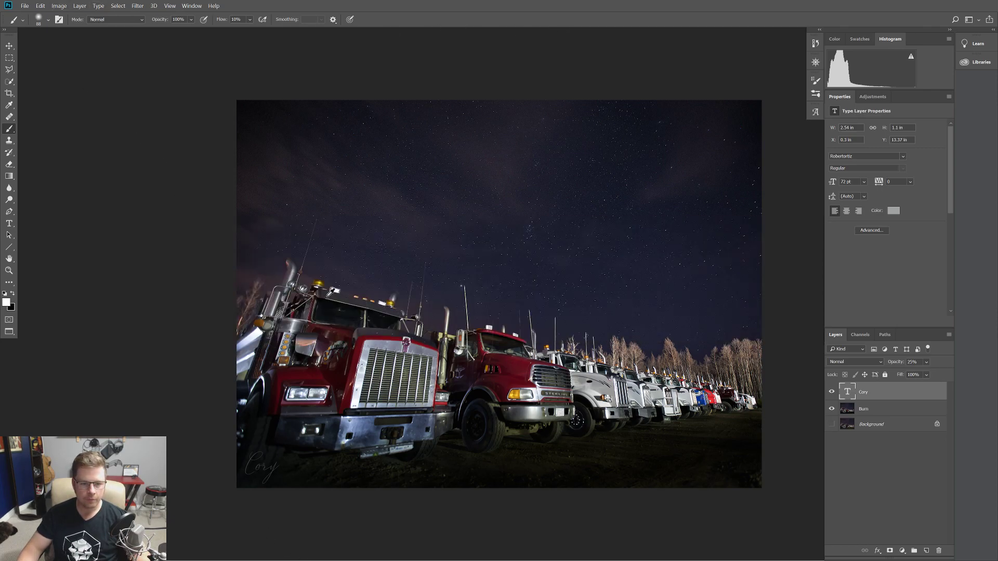
Copy the signature text layer from the trucks photo into the "_L2A1141 - Float Plane Tri-Tone 2.psd" document
click(80, 5)
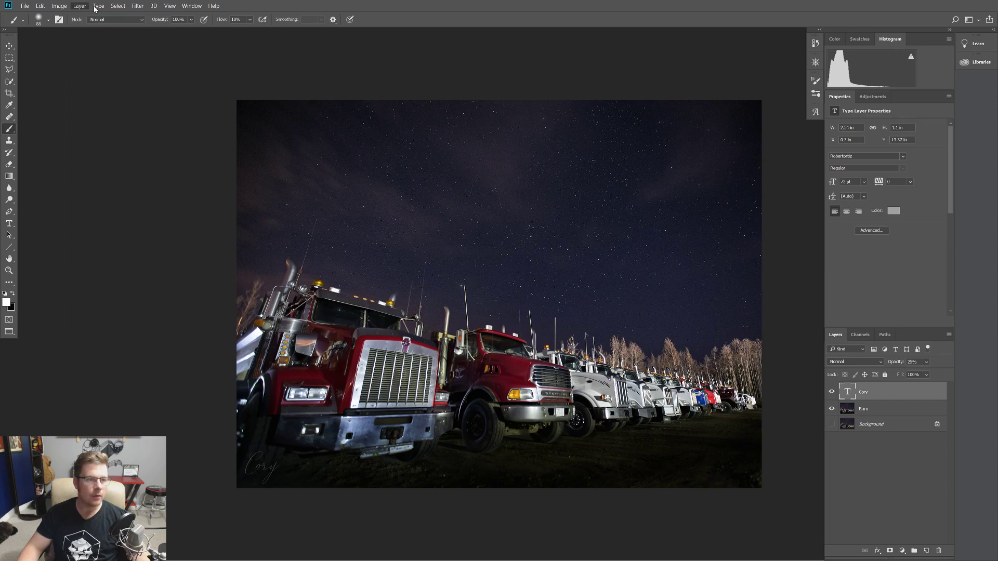
mouse_move(195, 8)
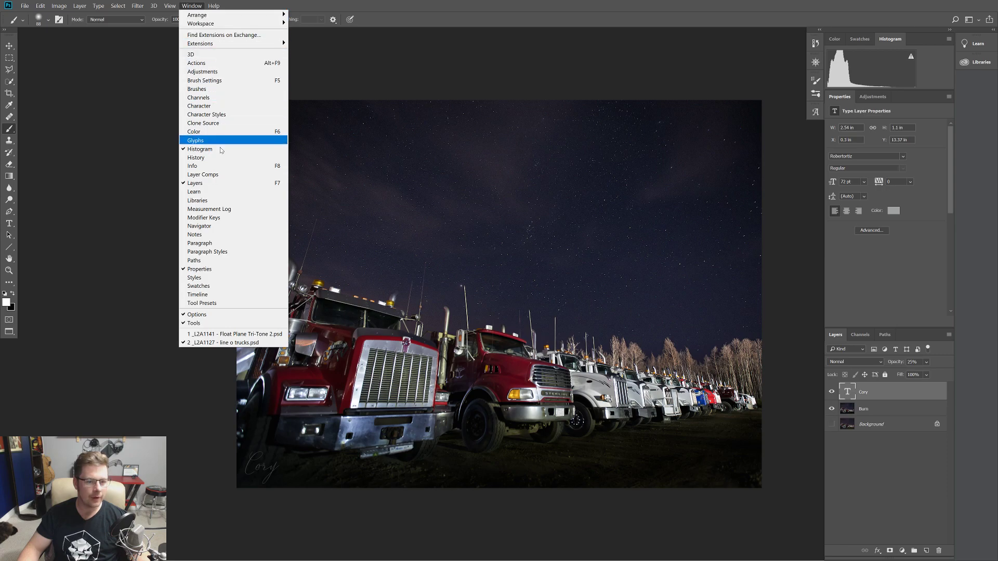
click(244, 335)
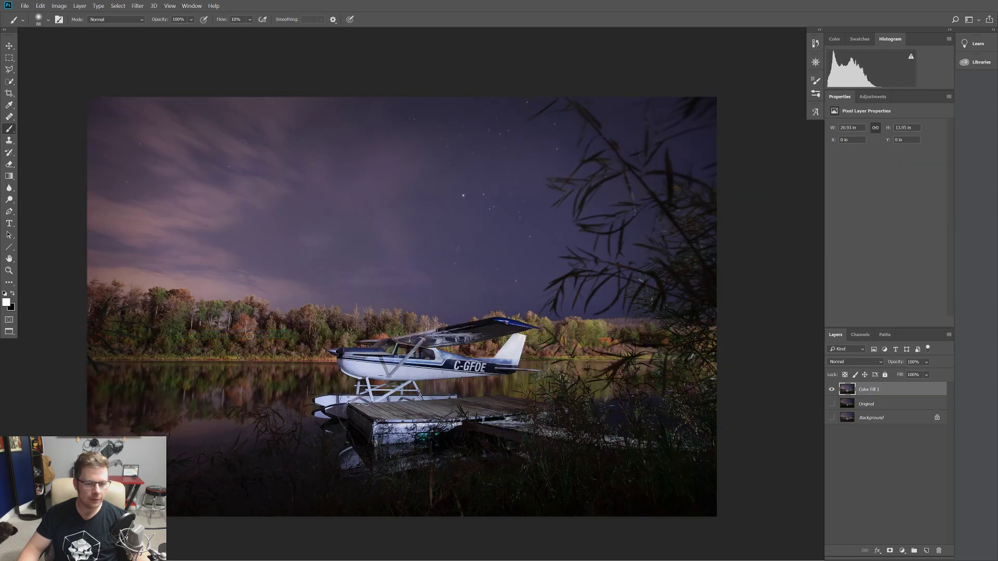
key(ctrl+v)
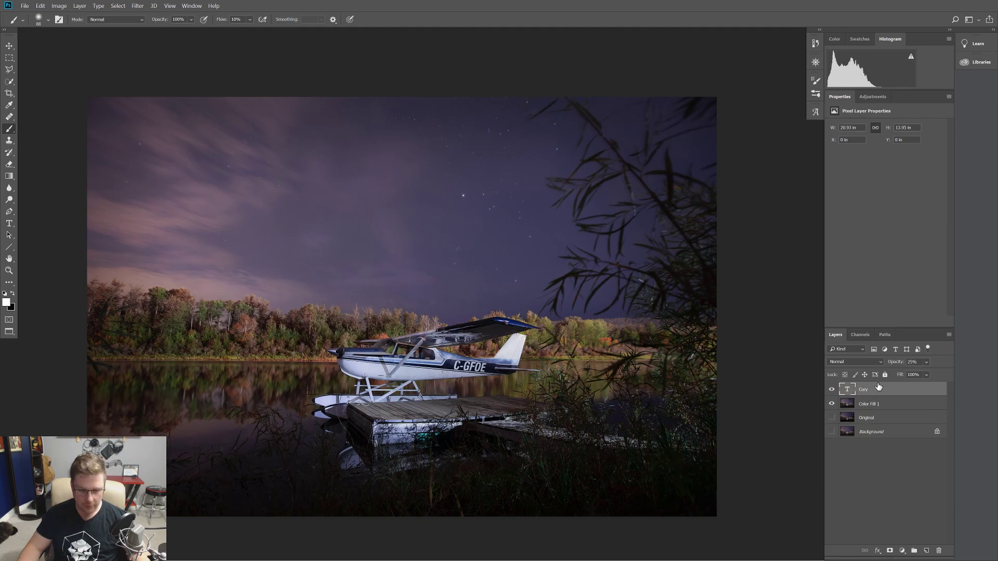
Move the signature into the lower-right corner of the floatplane photo, over the dark grass
key(v)
click(387, 303)
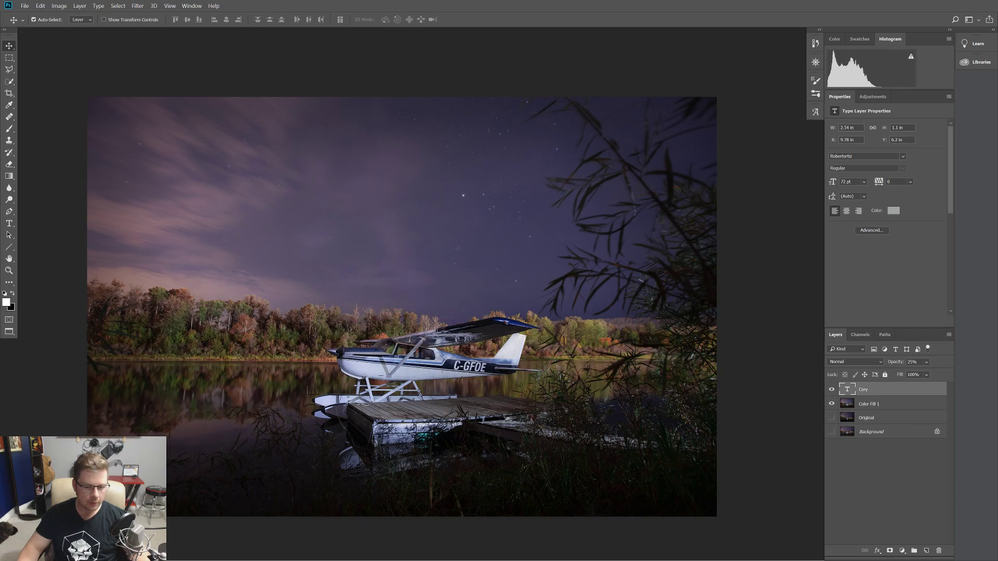
drag(387, 303, 674, 489)
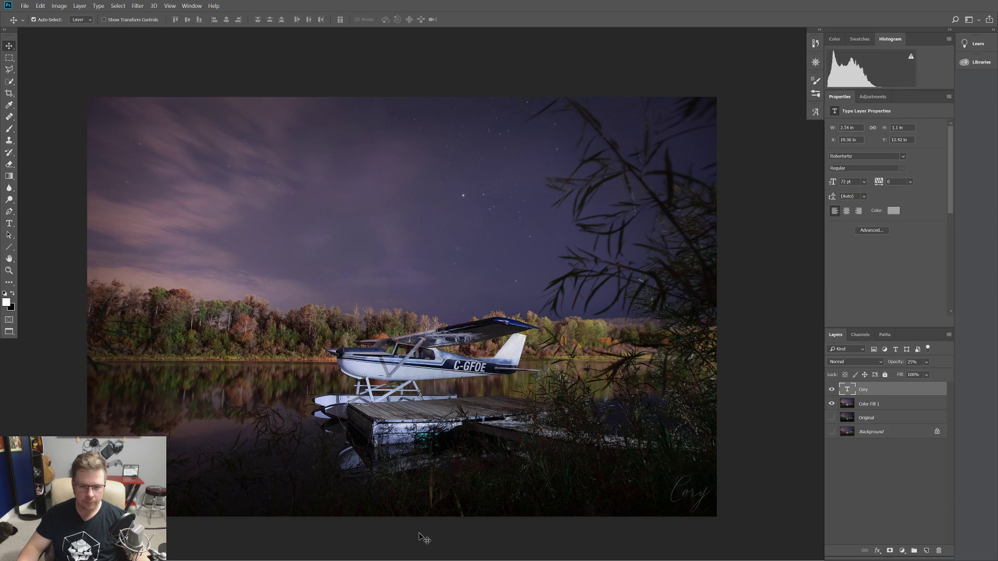
mouse_move(693, 497)
mouse_down()
mouse_move(225, 484)
mouse_move(99, 497)
mouse_move(471, 501)
mouse_move(667, 490)
mouse_move(676, 500)
mouse_up()
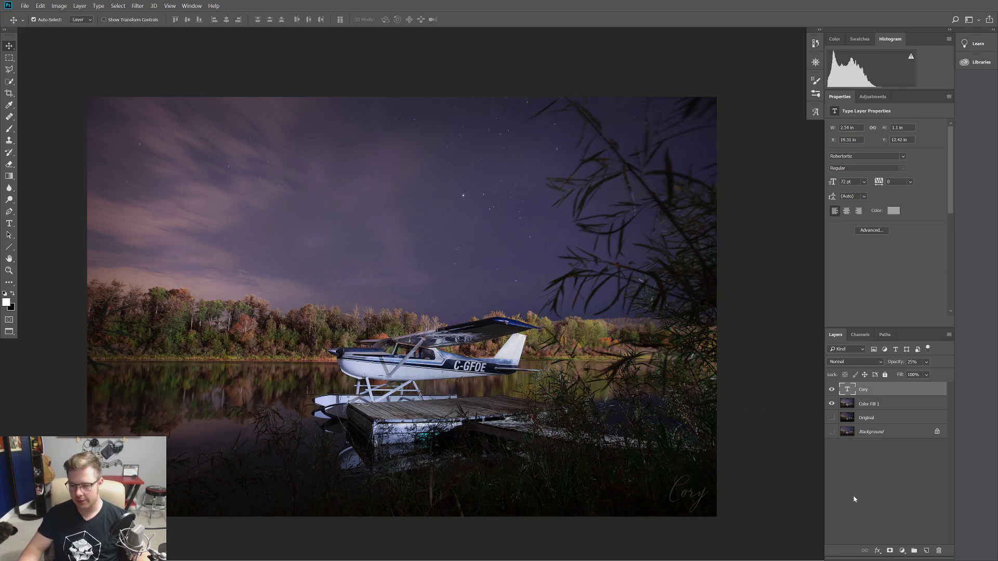
Add an empty layer above the signature, test a white brush stroke in the sky, and set the Brush flow to 100%
click(901, 554)
click(902, 553)
click(927, 551)
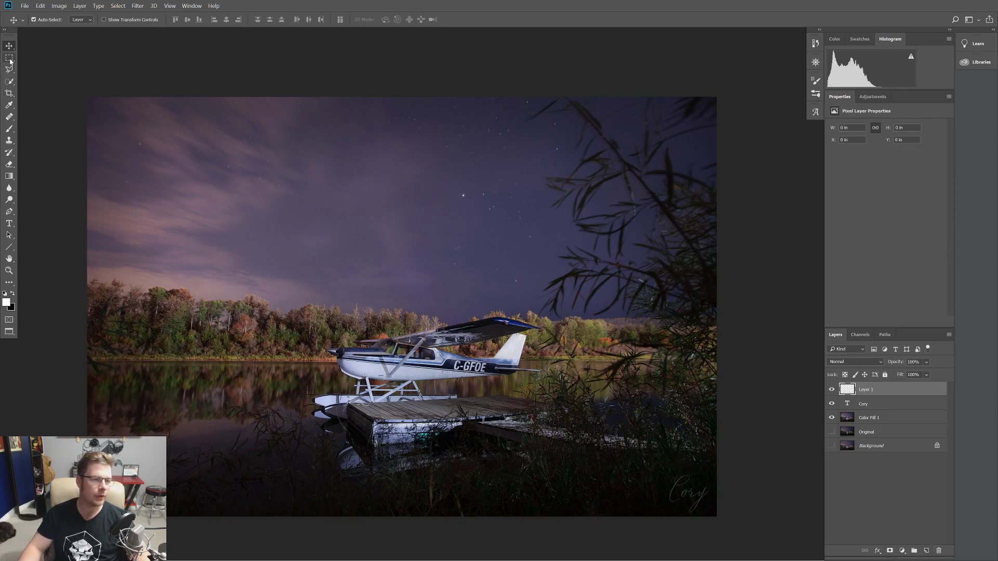
click(9, 129)
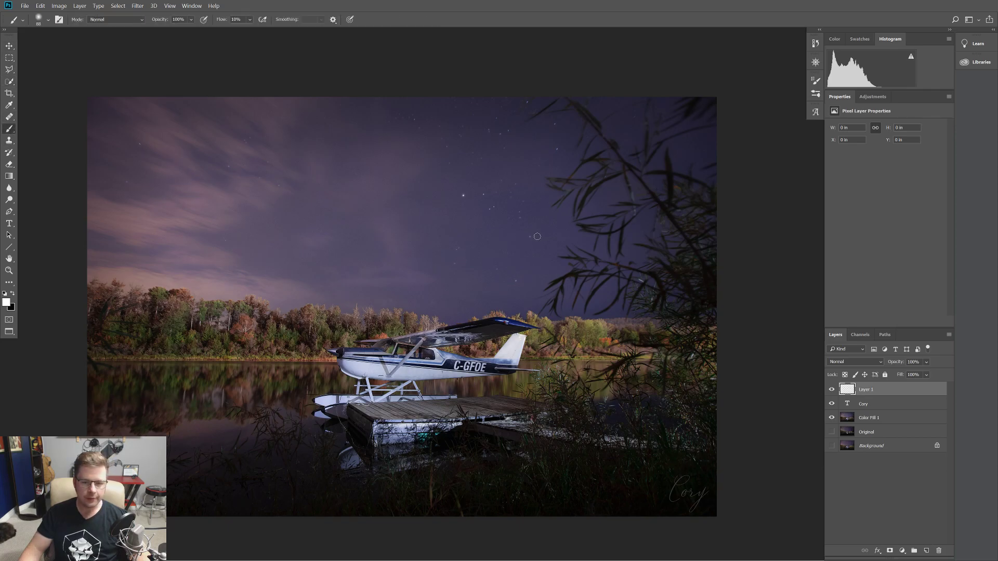
drag(610, 155, 505, 163)
key(Return)
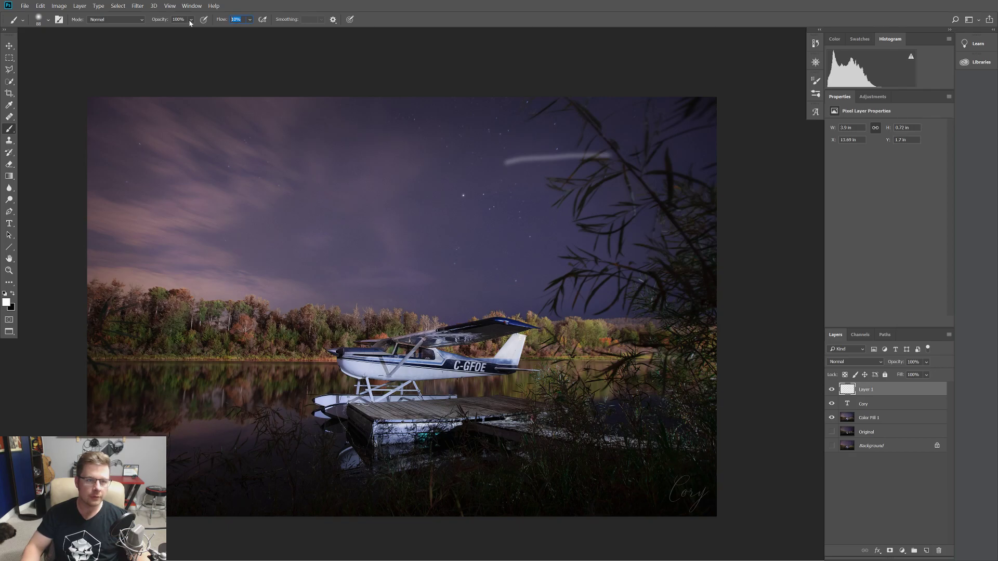
Sketch a large white left-facing head profile with hair over the photo's right half, with an arrow showing its gaze direction
mouse_move(609, 154)
mouse_down()
mouse_move(487, 168)
mouse_move(459, 209)
mouse_move(467, 226)
mouse_move(471, 201)
mouse_move(489, 210)
mouse_move(432, 263)
mouse_move(467, 280)
mouse_move(453, 311)
mouse_move(460, 356)
mouse_move(623, 411)
mouse_move(659, 469)
mouse_move(649, 517)
mouse_up()
drag(708, 372, 718, 447)
mouse_move(699, 369)
mouse_down()
mouse_move(679, 241)
mouse_move(581, 151)
mouse_move(716, 291)
mouse_up()
mouse_move(577, 183)
mouse_down()
mouse_move(671, 322)
mouse_move(717, 233)
mouse_up()
drag(620, 159, 707, 251)
drag(626, 156, 716, 185)
mouse_move(486, 213)
mouse_down()
mouse_move(305, 214)
mouse_move(276, 203)
mouse_move(314, 277)
mouse_up()
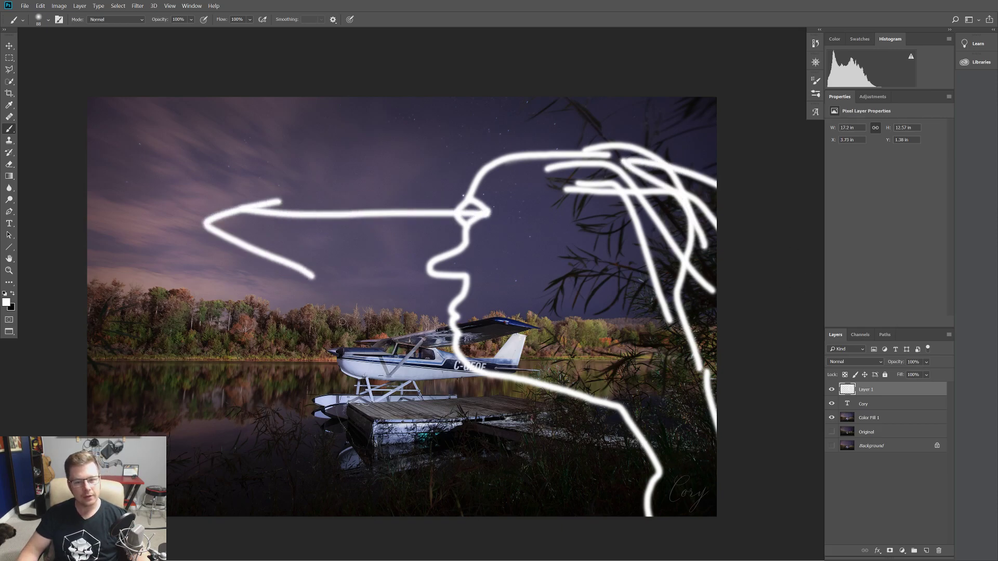
Draw a white vertical dividing line through the middle of the photo, try marking its right half, and undo the last stroke
drag(413, 85, 431, 525)
drag(54, 96, 257, 90)
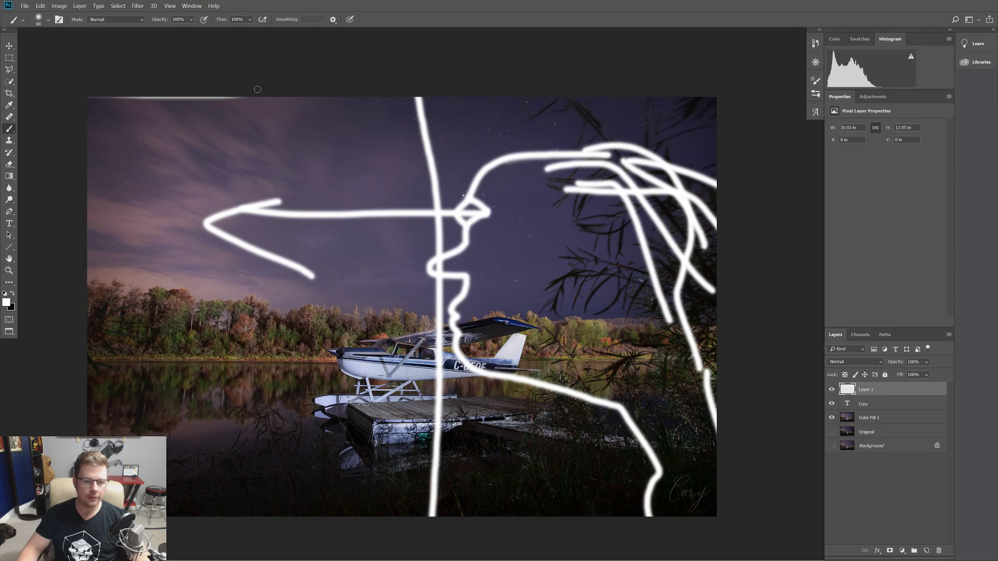
mouse_move(524, 112)
mouse_down()
mouse_move(609, 113)
mouse_move(602, 267)
mouse_move(717, 512)
mouse_up()
key(ctrl+z)
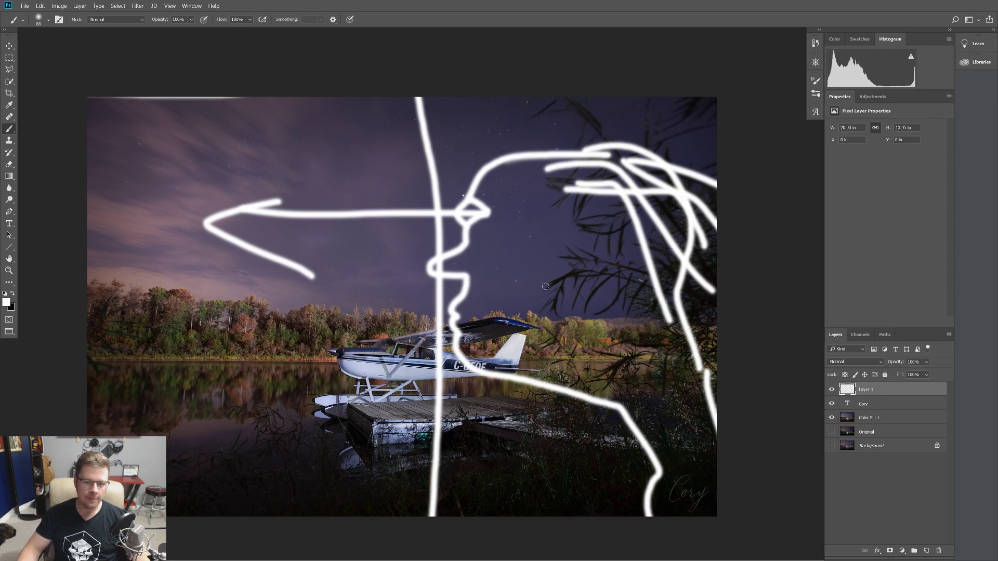
Try shifting the face drawing to the photo's left edge, and undo back to the empty layer
key(v)
mouse_move(621, 186)
mouse_down()
mouse_move(355, 175)
mouse_move(294, 183)
mouse_up()
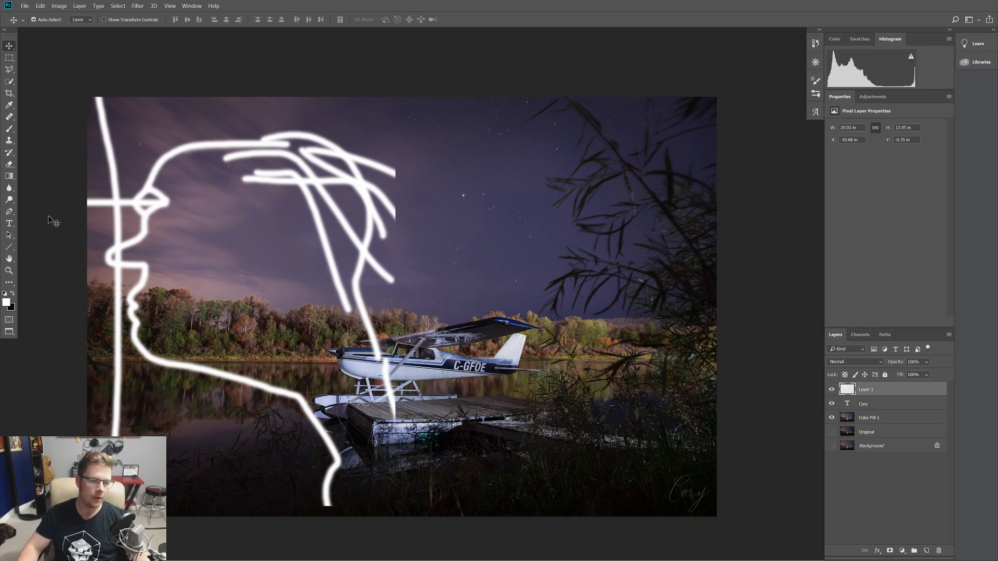
key(ctrl+z)
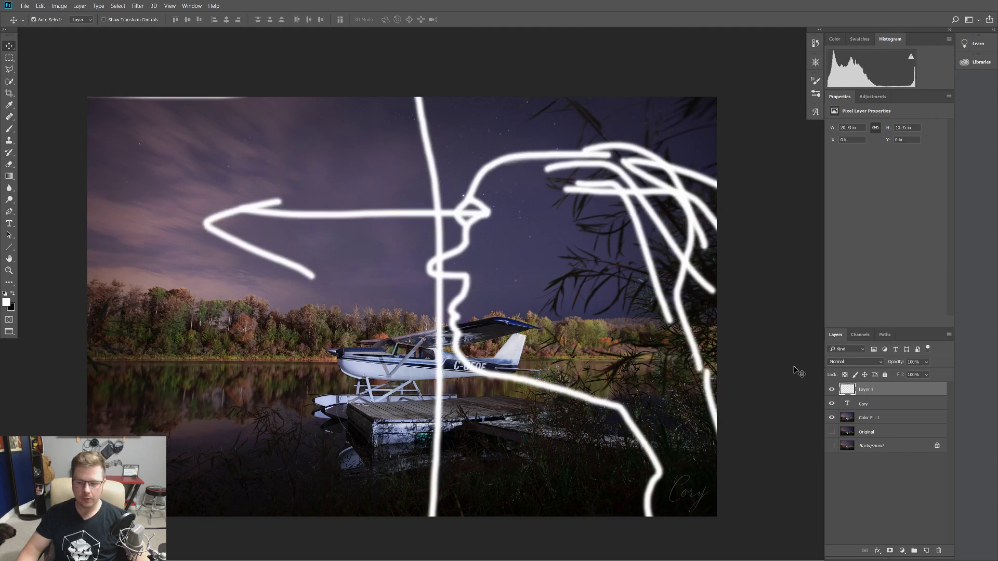
key(ctrl+z)
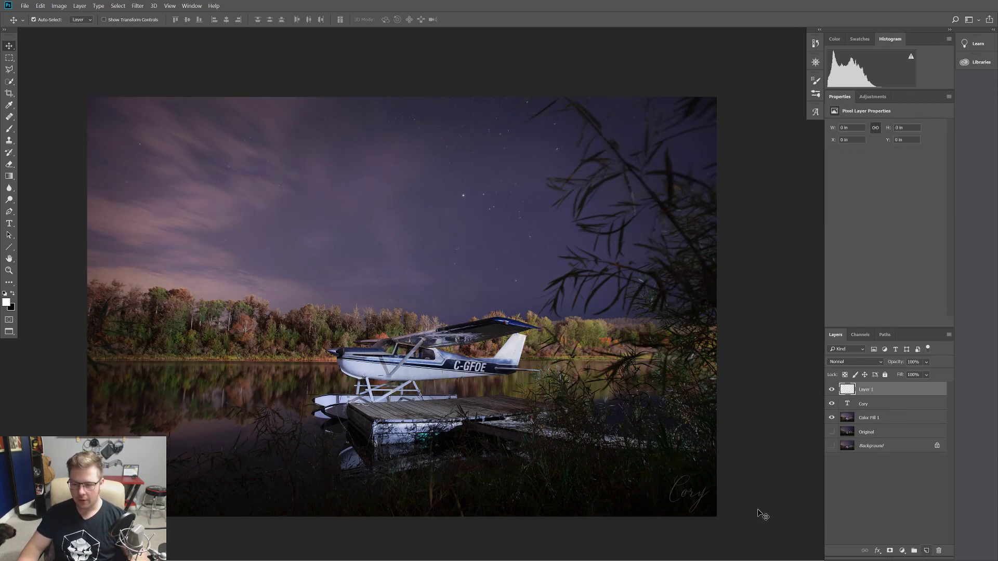
Brush a white arrow from the plane's cockpit toward the left treeline, and undo its strokes
click(9, 129)
mouse_move(389, 347)
mouse_down()
mouse_move(189, 313)
mouse_move(203, 305)
mouse_move(203, 327)
mouse_up()
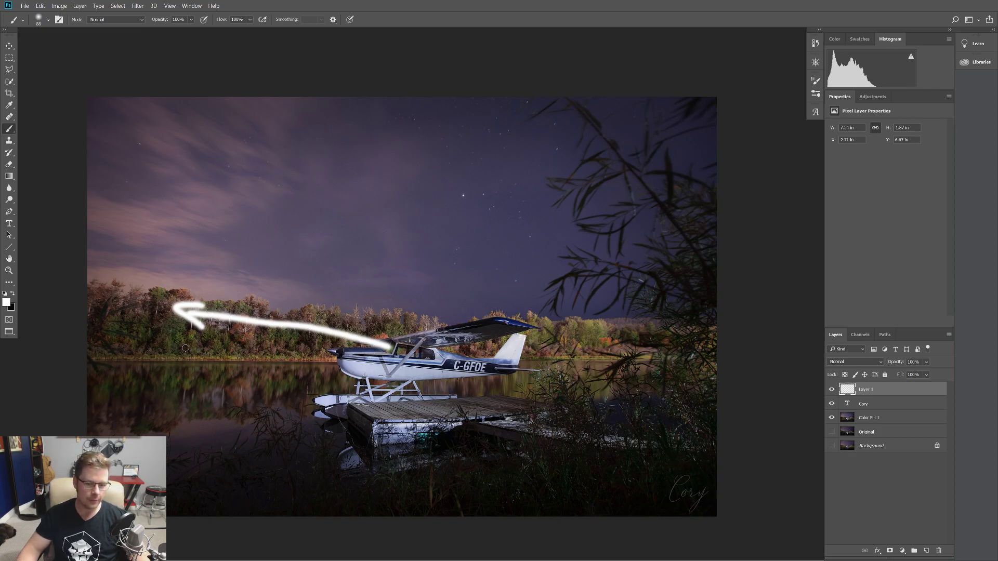
key(ctrl+z)
key(ctrl+shift+z)
key(ctrl+z)
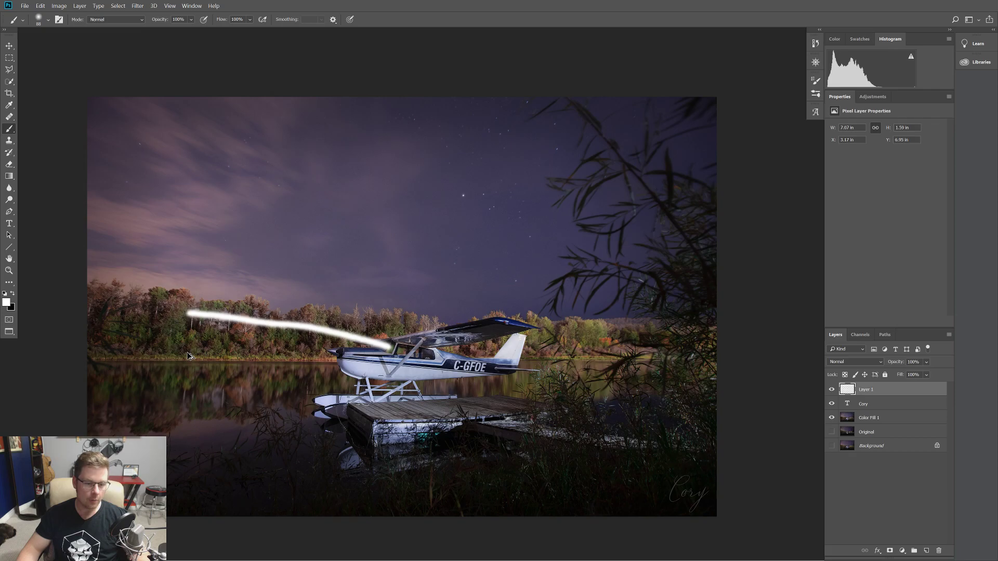
key(ctrl+z)
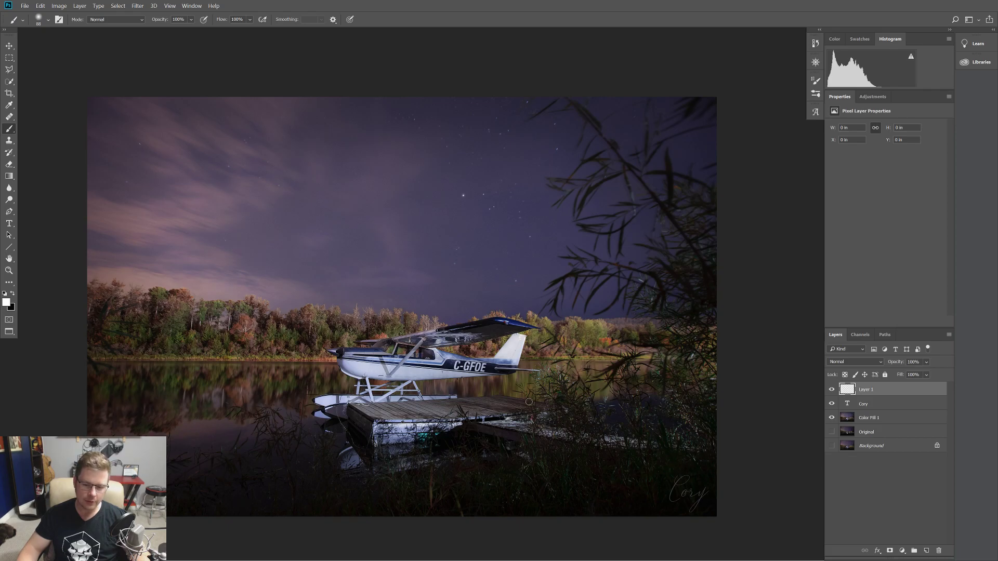
Draw a longer white arrow ahead of the plane and a corner outline around the signature, undoing both
mouse_move(386, 344)
mouse_down()
mouse_move(165, 309)
mouse_move(207, 360)
mouse_up()
key(ctrl+z)
key(ctrl+shift+z)
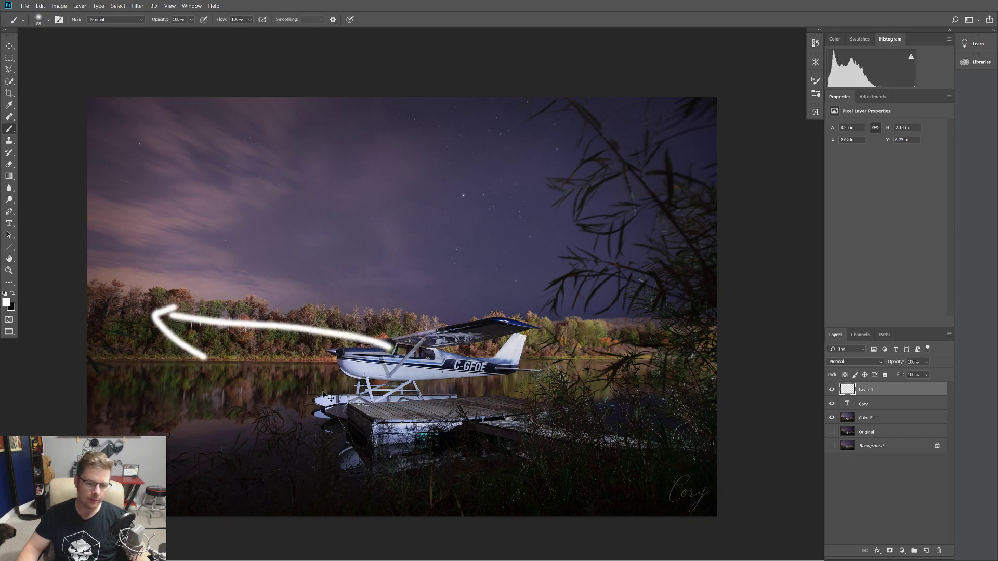
key(ctrl+z)
key(ctrl+z)
mouse_move(725, 462)
mouse_down()
mouse_move(651, 458)
mouse_move(656, 543)
mouse_up()
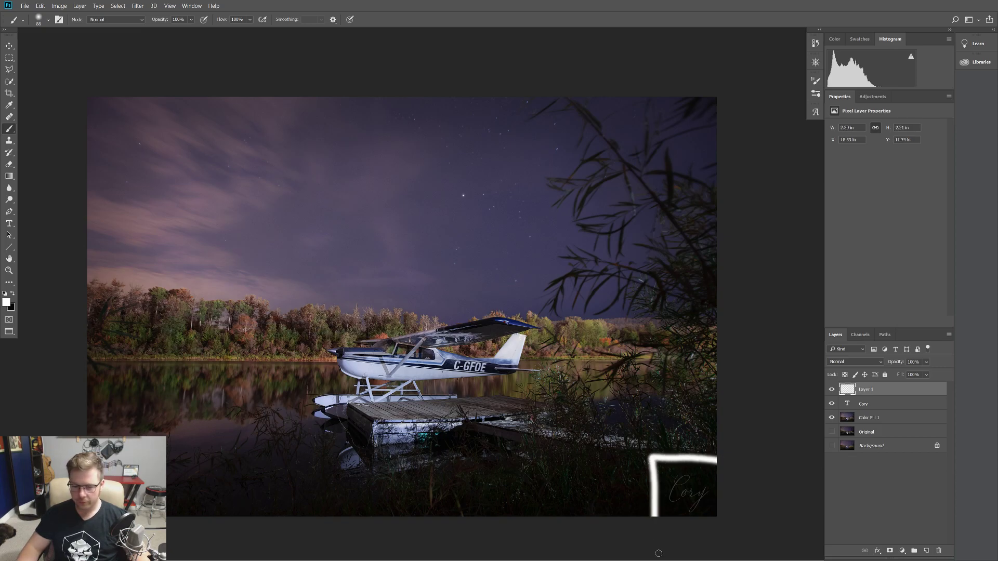
key(ctrl+z)
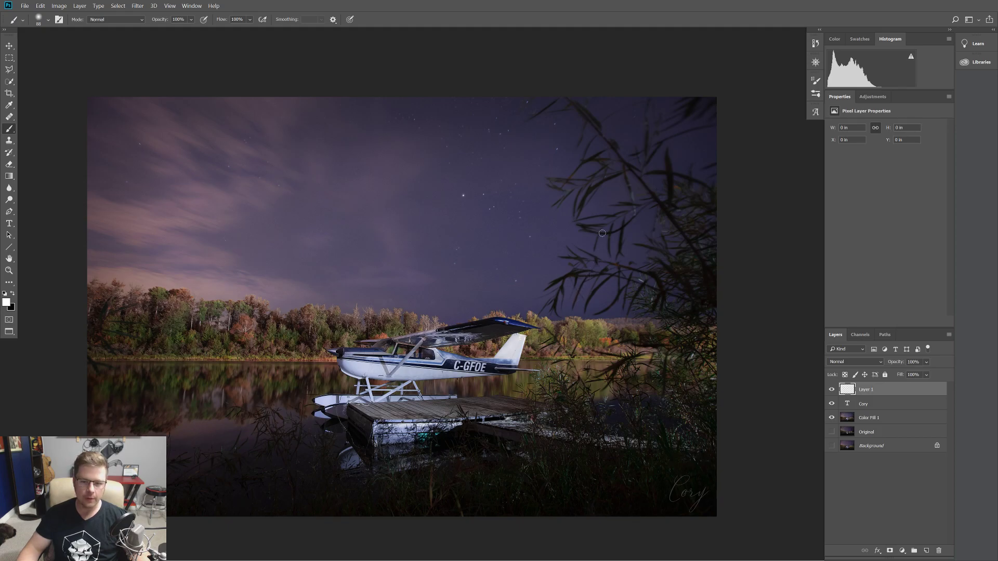
Circle the overhanging branches with a left-pointing arrow, undo the last strokes, and delete the annotation layer
mouse_move(615, 228)
mouse_down()
mouse_move(592, 254)
mouse_move(595, 235)
mouse_move(524, 234)
mouse_move(538, 245)
mouse_up()
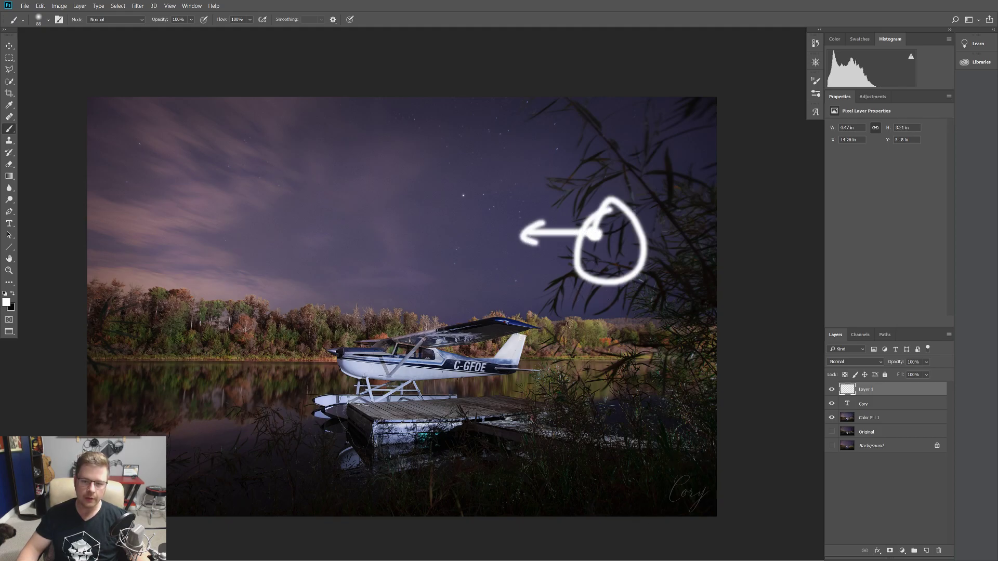
mouse_move(665, 282)
mouse_down()
mouse_move(656, 311)
mouse_move(682, 306)
mouse_move(665, 367)
mouse_move(732, 330)
mouse_up()
key(ctrl+z)
key(ctrl+z)
key(ctrl+z)
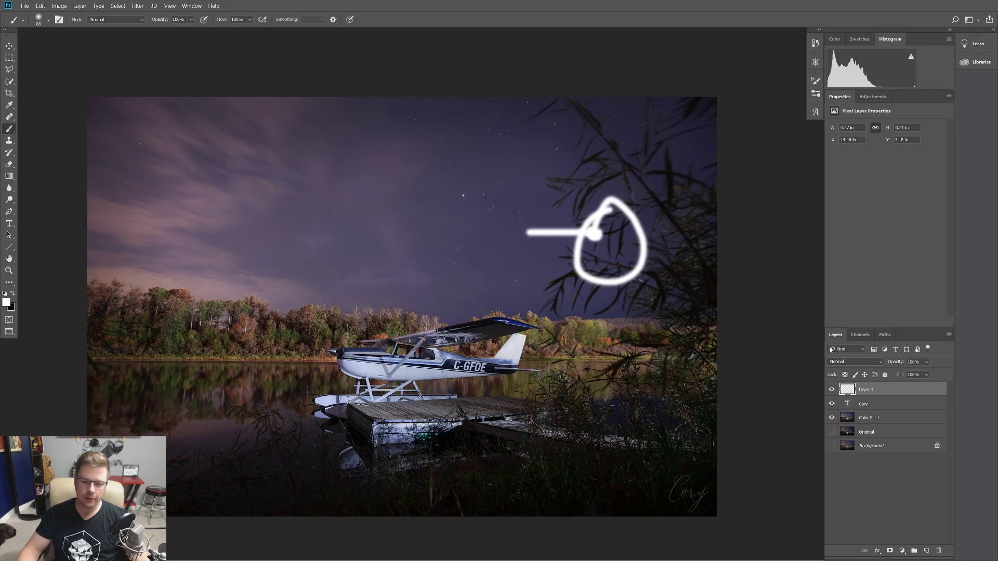
key(Delete)
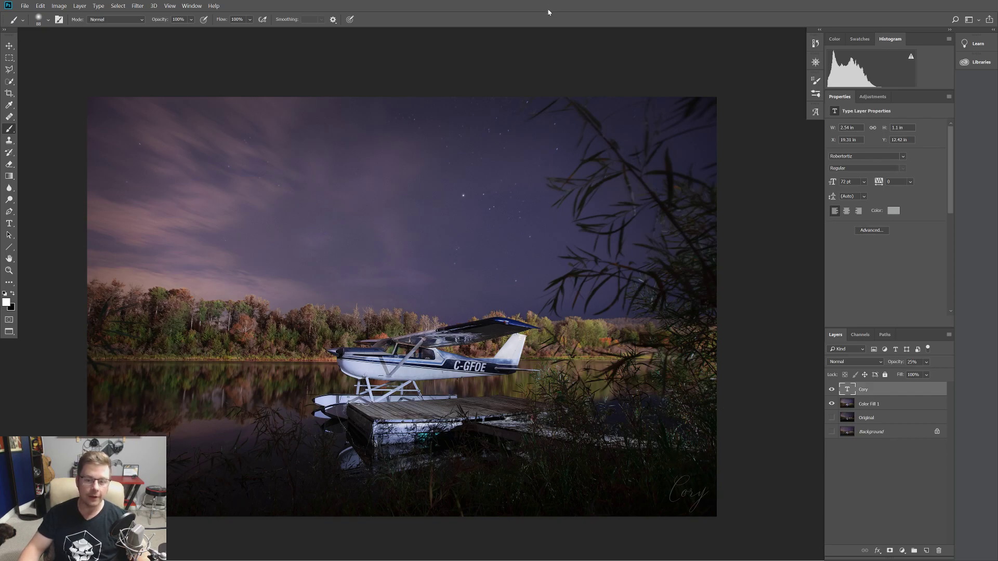
Set the signature layer's opacity to 30% and recolor its text blue #6b7aa8 sampled from the floatplane
click(903, 364)
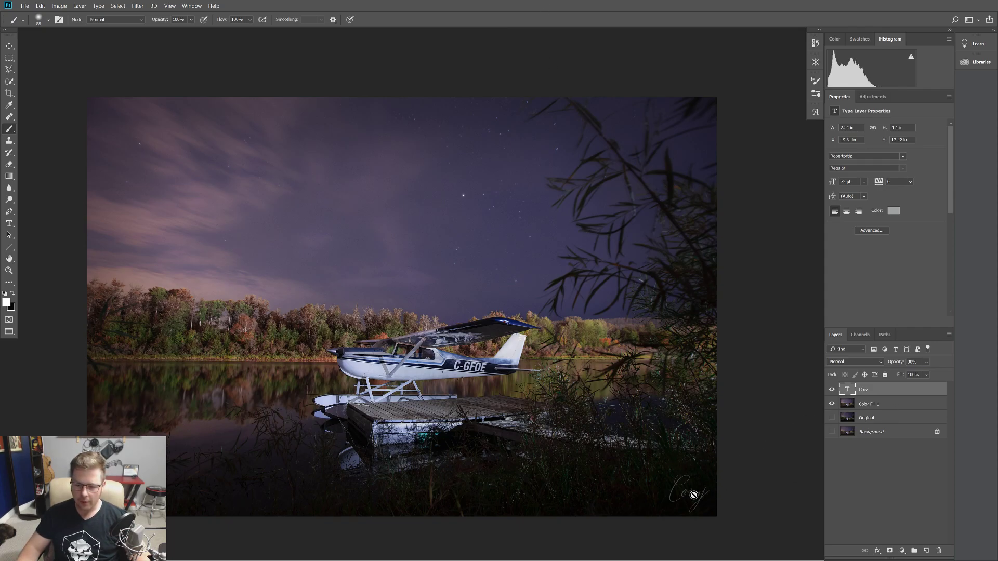
double_click(847, 391)
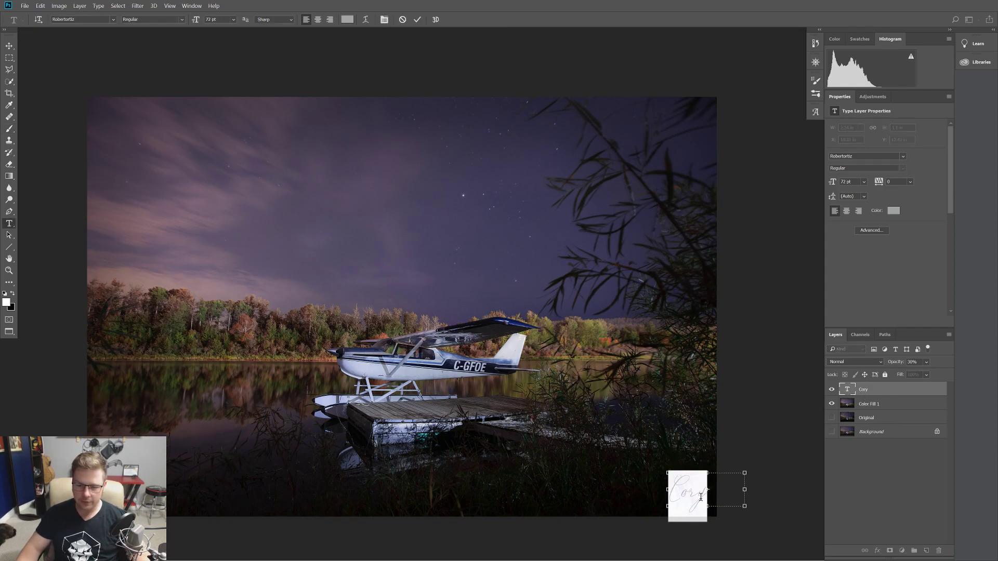
click(893, 211)
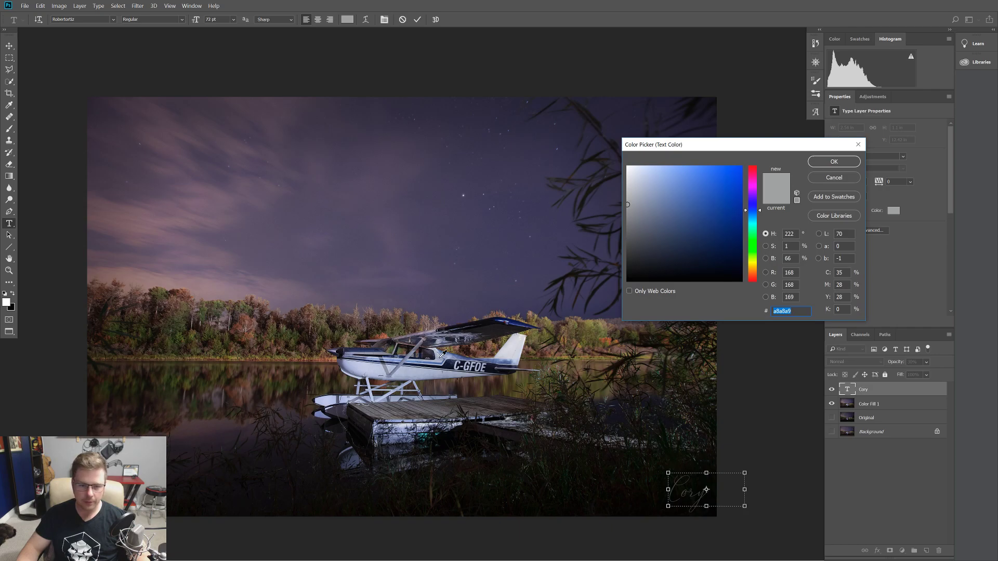
click(463, 213)
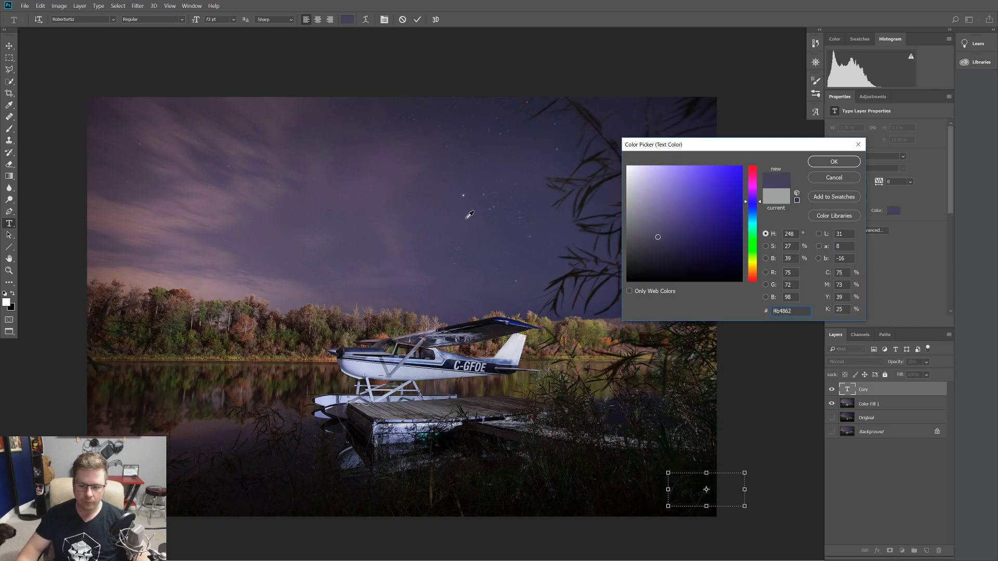
click(211, 431)
drag(216, 427, 231, 439)
drag(355, 377, 365, 364)
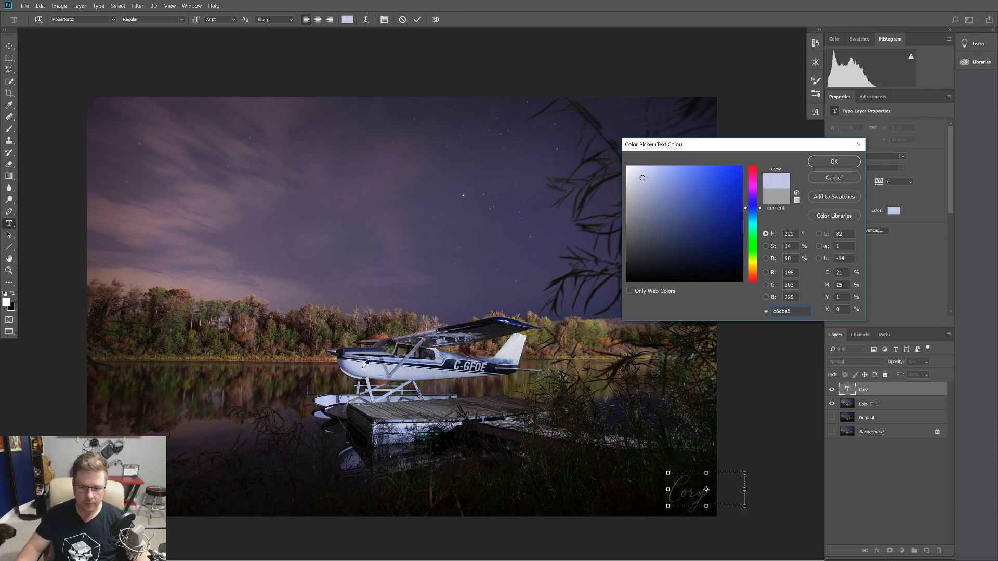
click(462, 354)
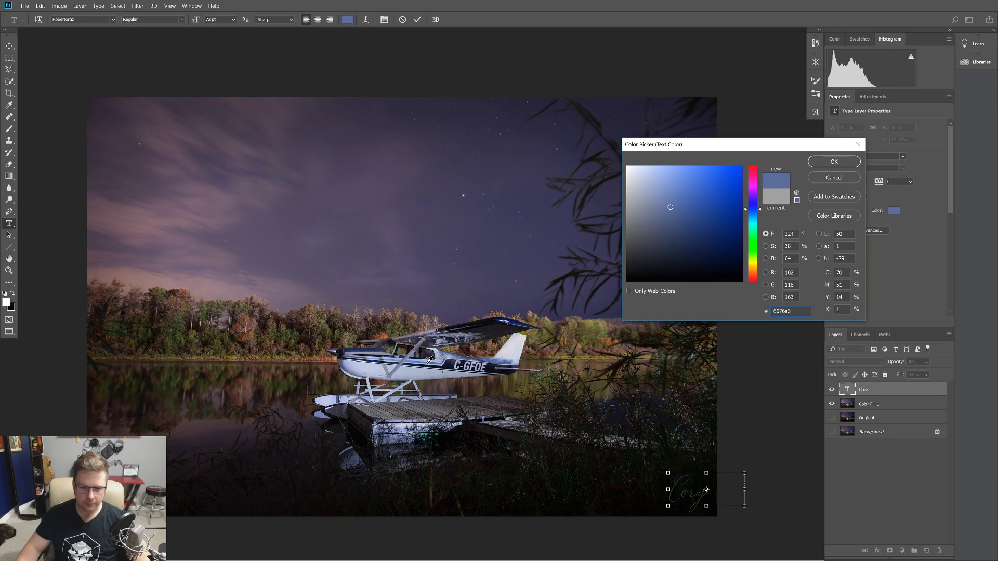
drag(504, 318, 503, 358)
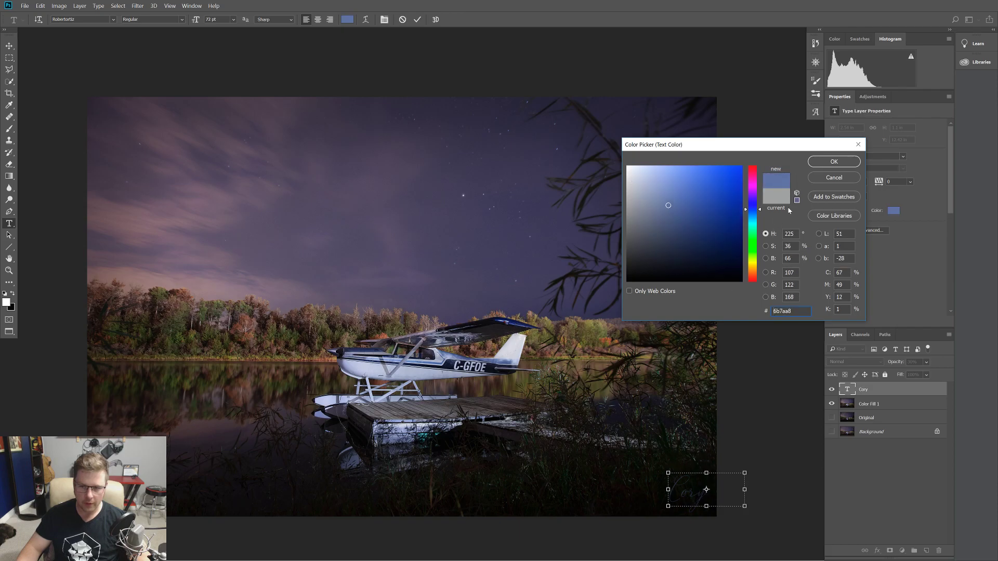
click(827, 162)
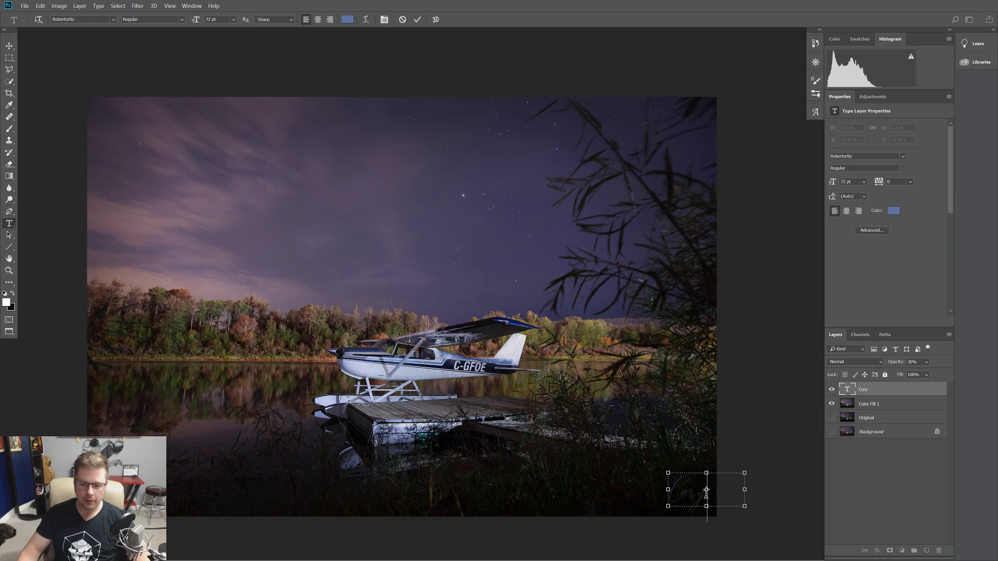
Recolor the signature text with the reddish-brown #9d6048 sampled from the autumn treeline
drag(707, 490, 662, 499)
click(894, 211)
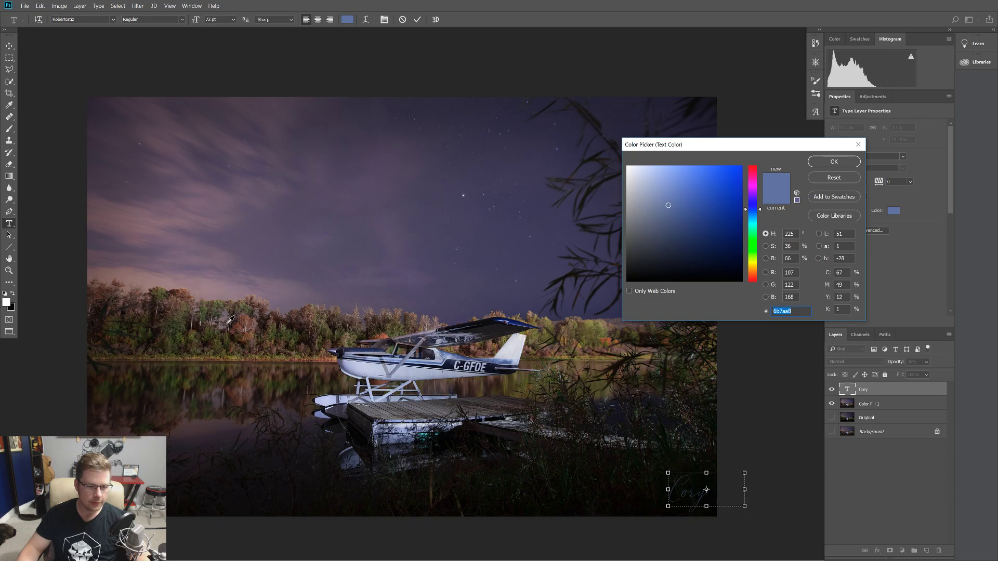
click(236, 327)
drag(247, 333, 250, 329)
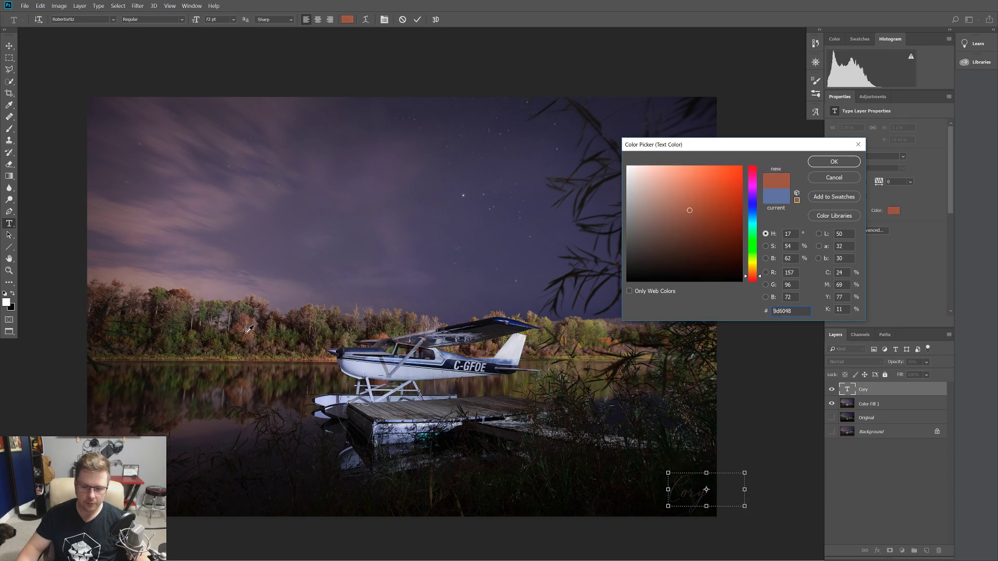
click(834, 161)
Shift the signature text's hue toward orange, commit the color, and compare the edit against the Original layer
click(894, 210)
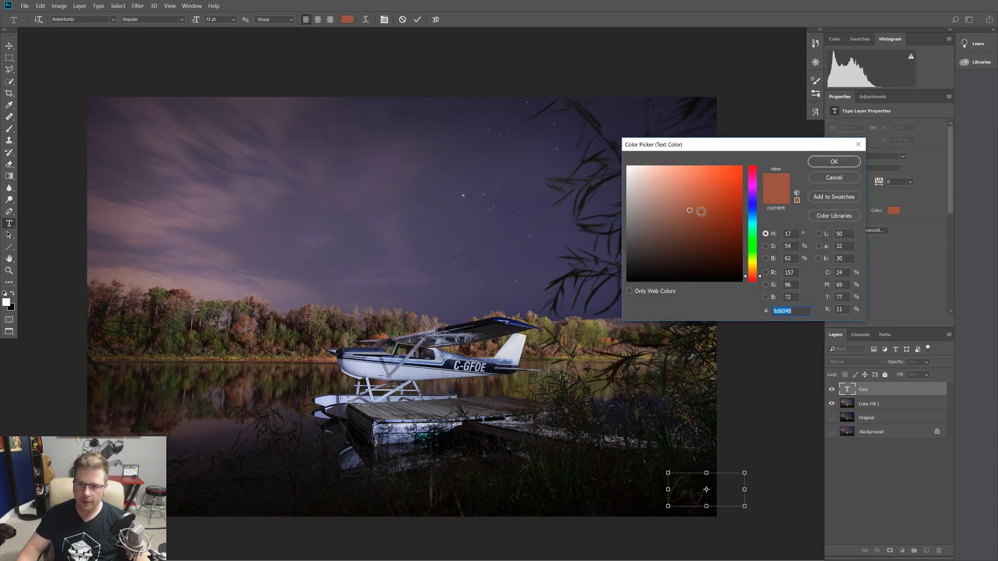
drag(760, 279, 760, 274)
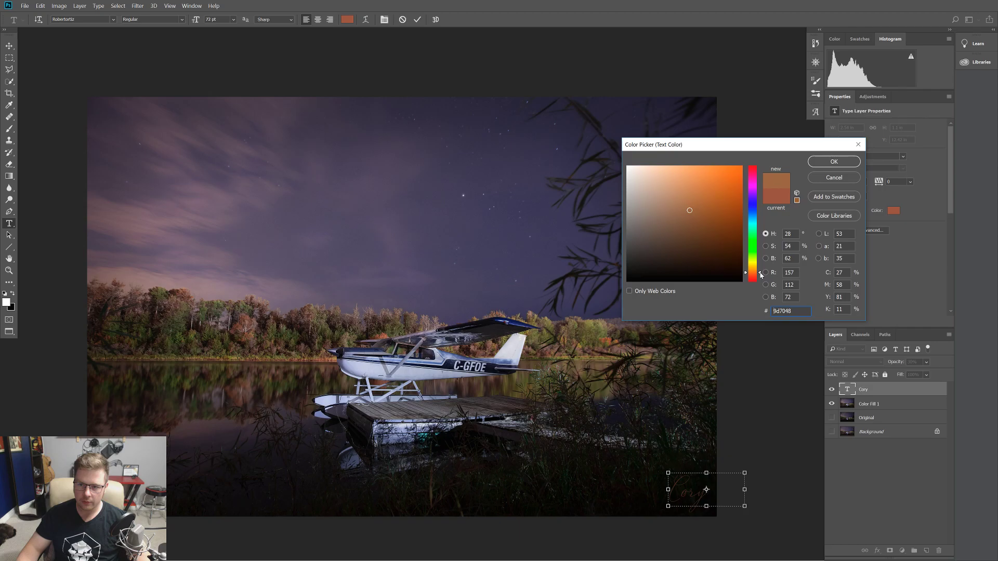
click(859, 144)
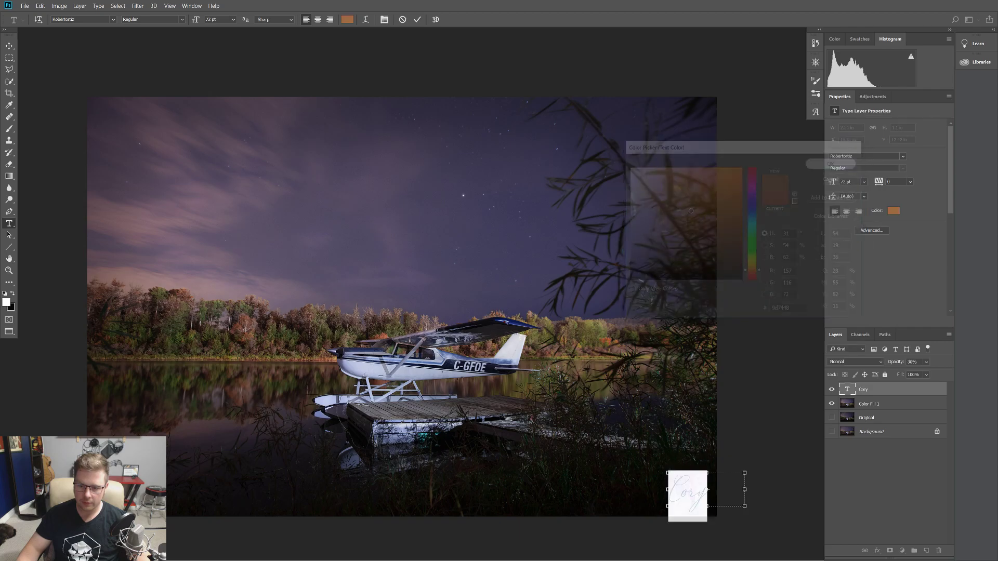
click(768, 393)
key(b)
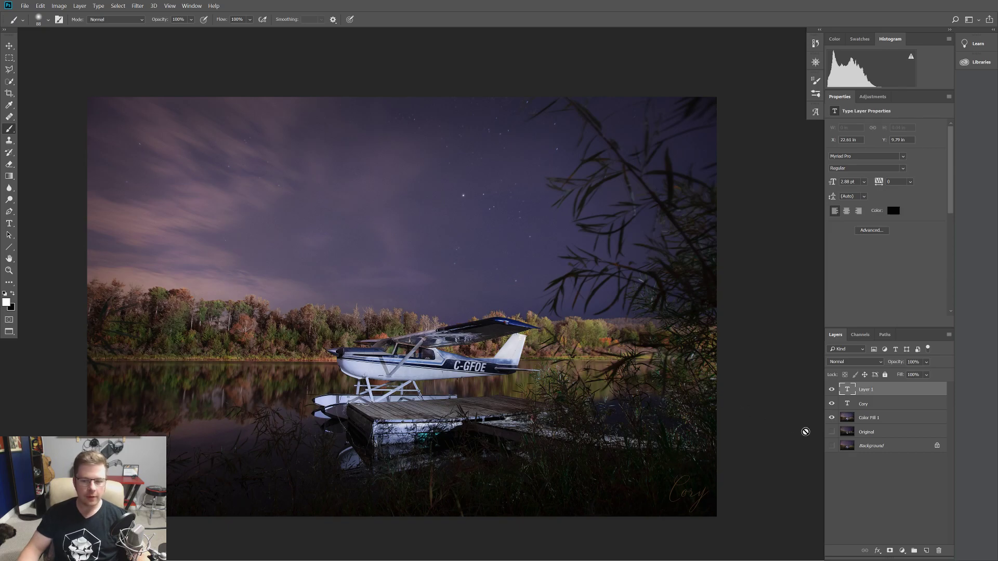
alt+click(832, 434)
alt+click(833, 434)
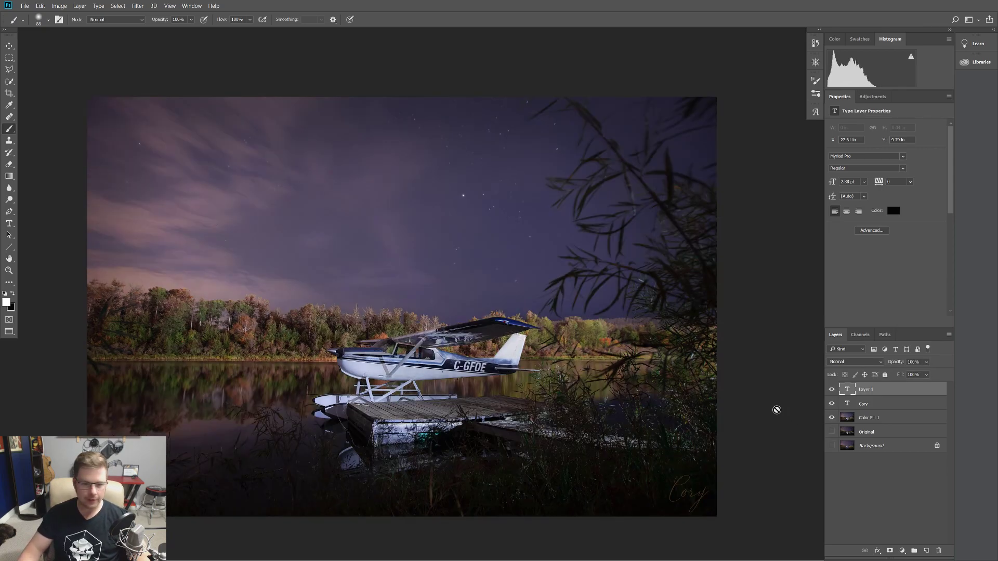
Export the edited photo as a full-size PNG into the Exports folder 090818 ~ Stars, appending "PN" to the file name
click(24, 6)
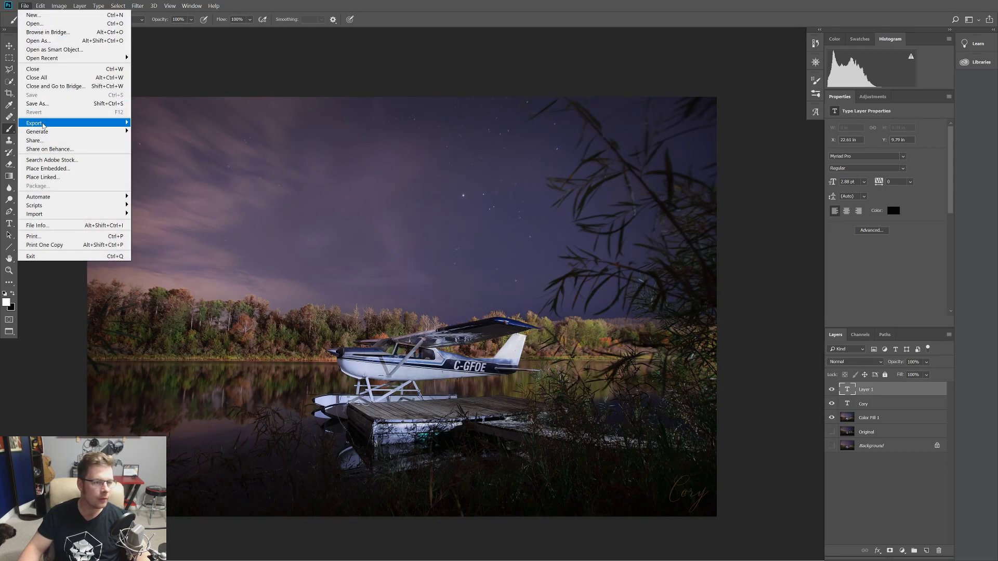
click(155, 132)
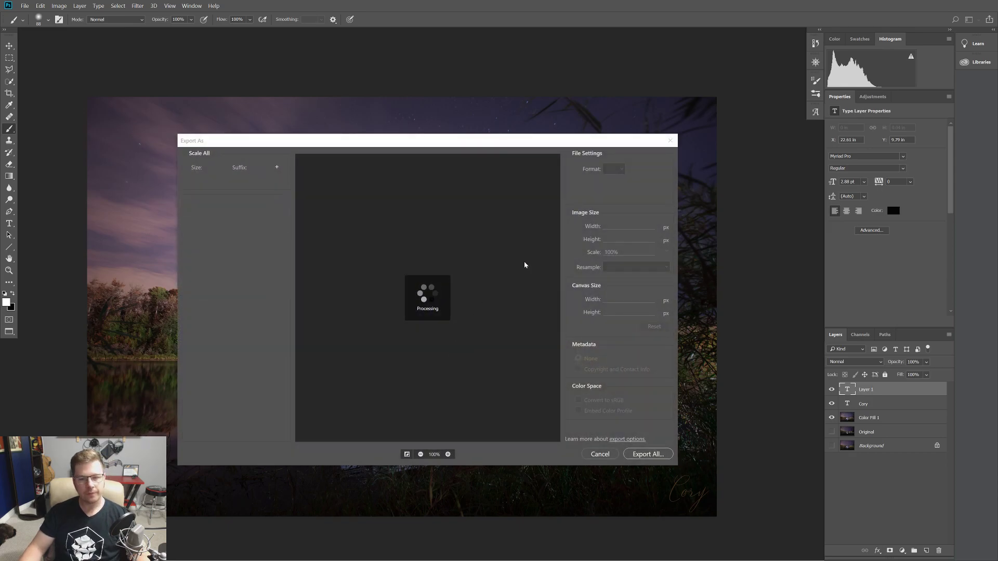
click(661, 455)
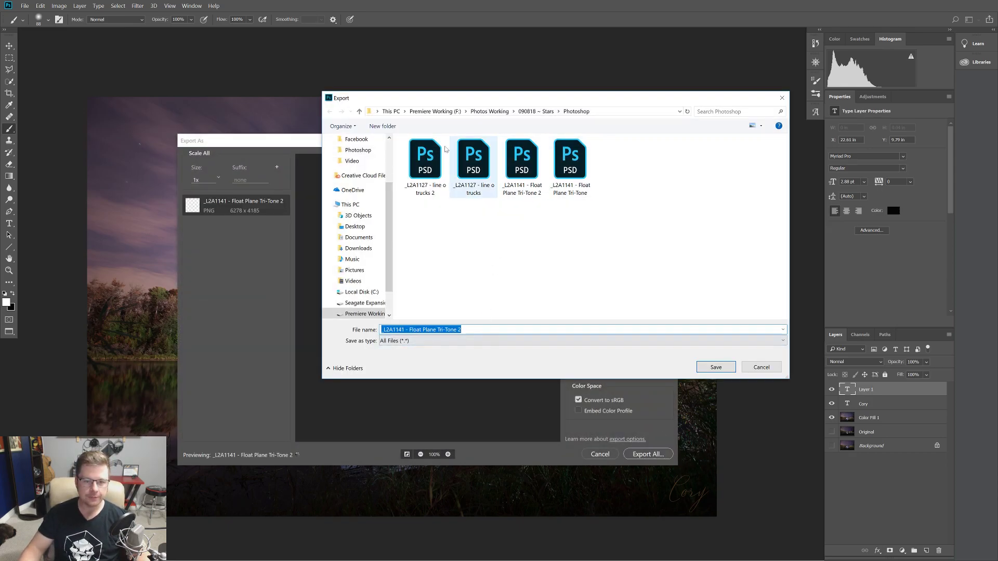
click(436, 112)
double_click(436, 154)
double_click(430, 192)
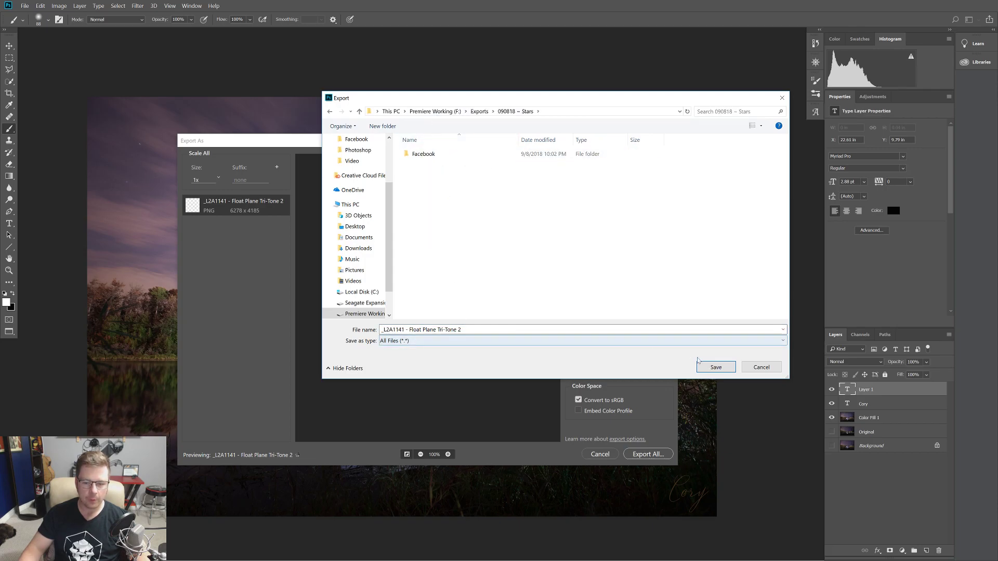
click(461, 330)
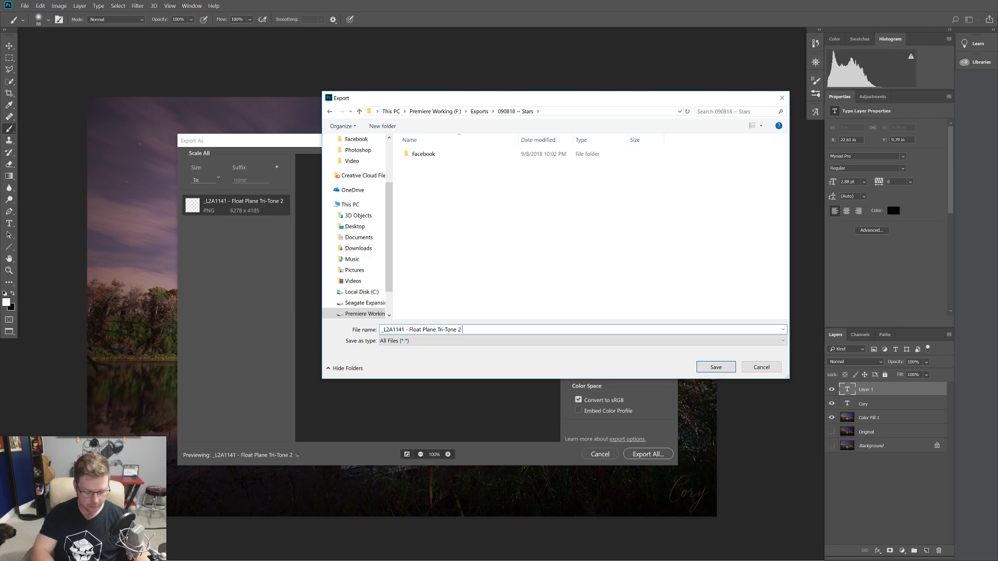
text(PN)
key(Return)
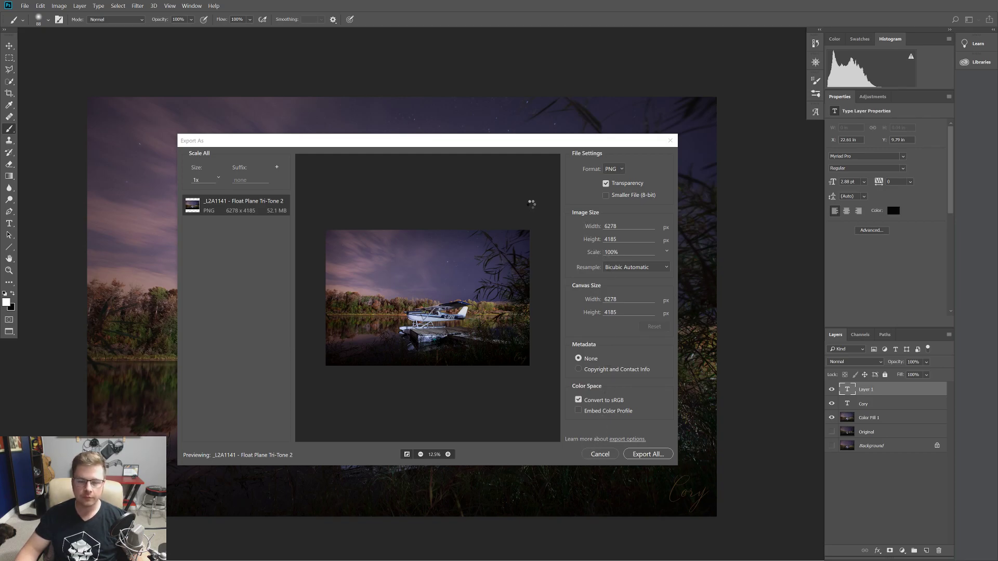
key(Escape)
Set up another export of the edited photo as a JPG with a height of 2048 px
click(24, 6)
mouse_move(50, 124)
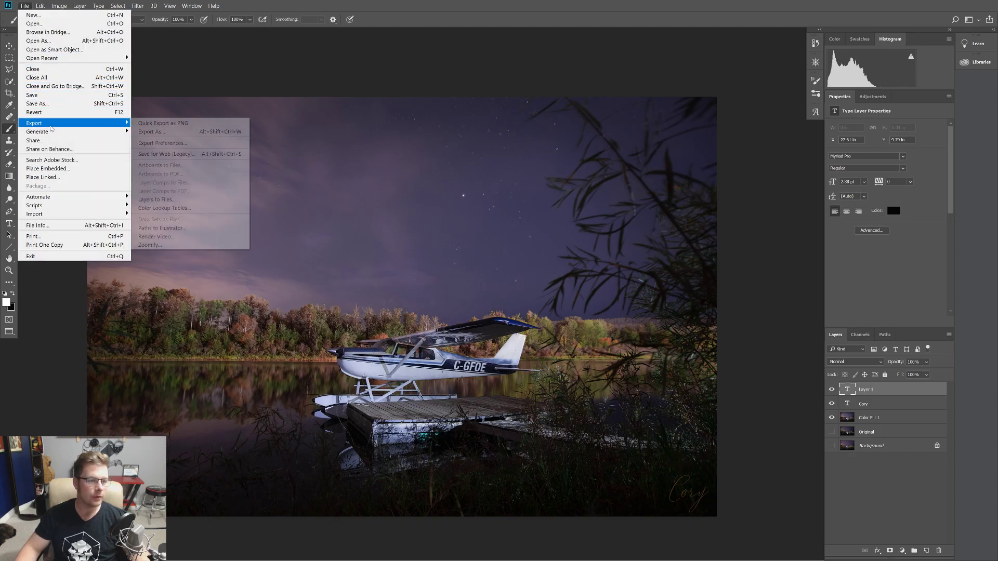
click(152, 132)
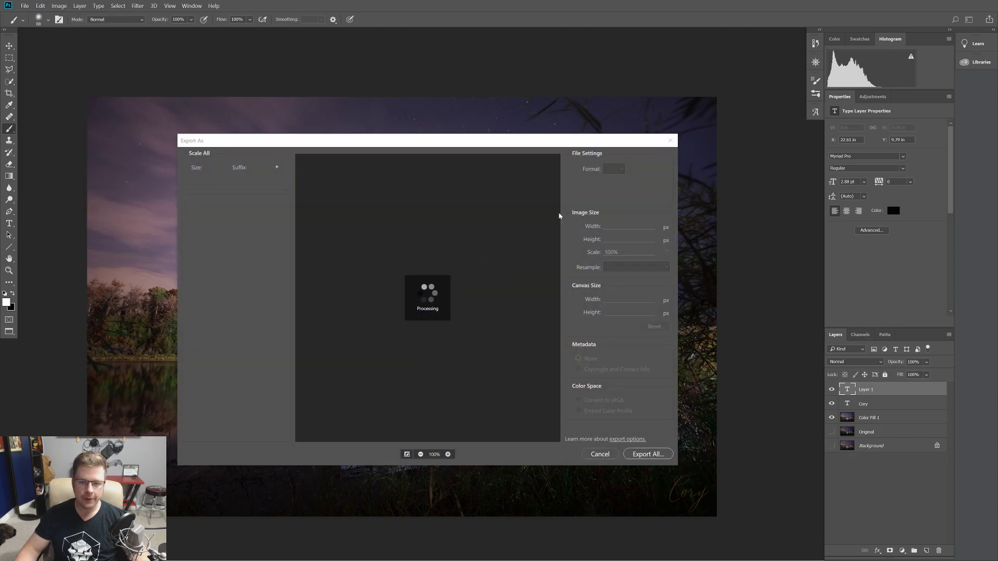
click(617, 169)
click(609, 187)
click(618, 240)
text(1851)
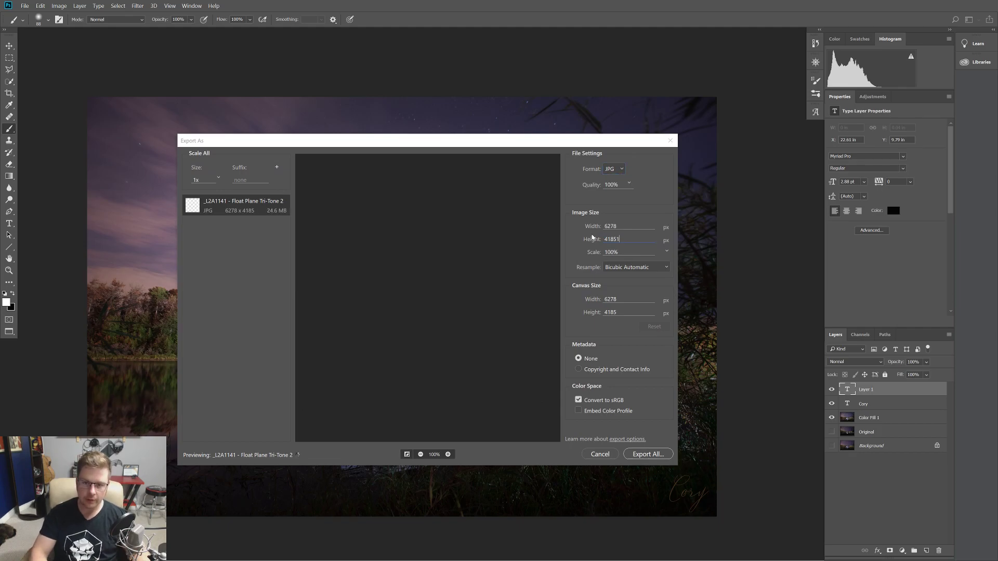
key(BackSpace)
key(BackSpace)
key(BackSpace)
key(BackSpace)
key(BackSpace)
text(2048)
Save the JPG export in the Exports folder 090818 ~ Stars with "jpg after" appended to the file name
click(645, 455)
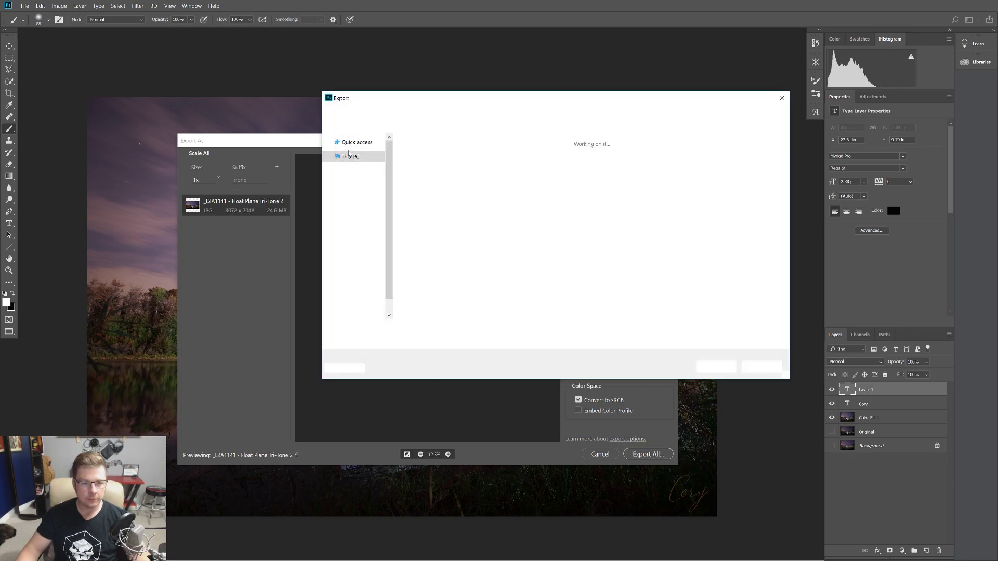
click(425, 112)
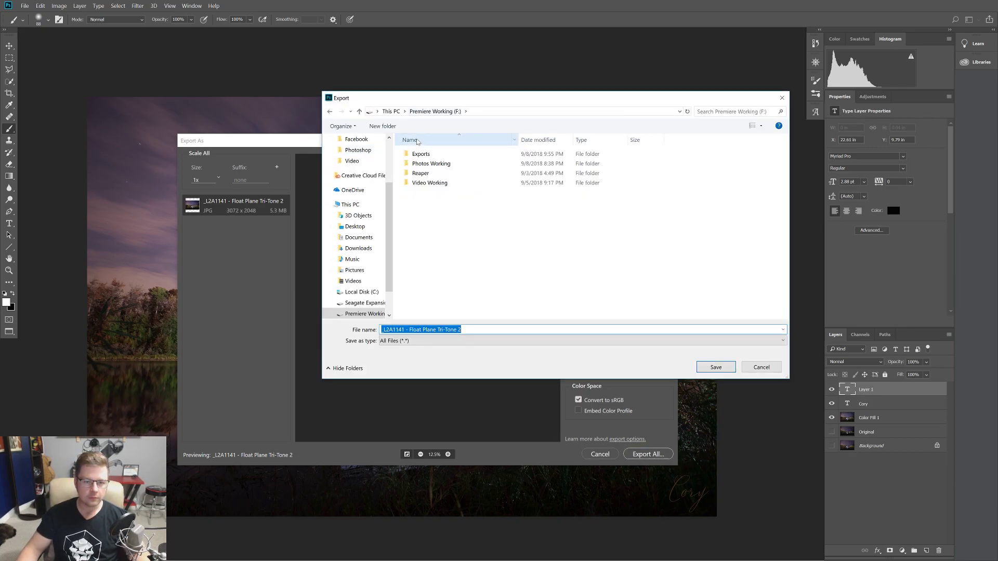
double_click(422, 154)
double_click(444, 192)
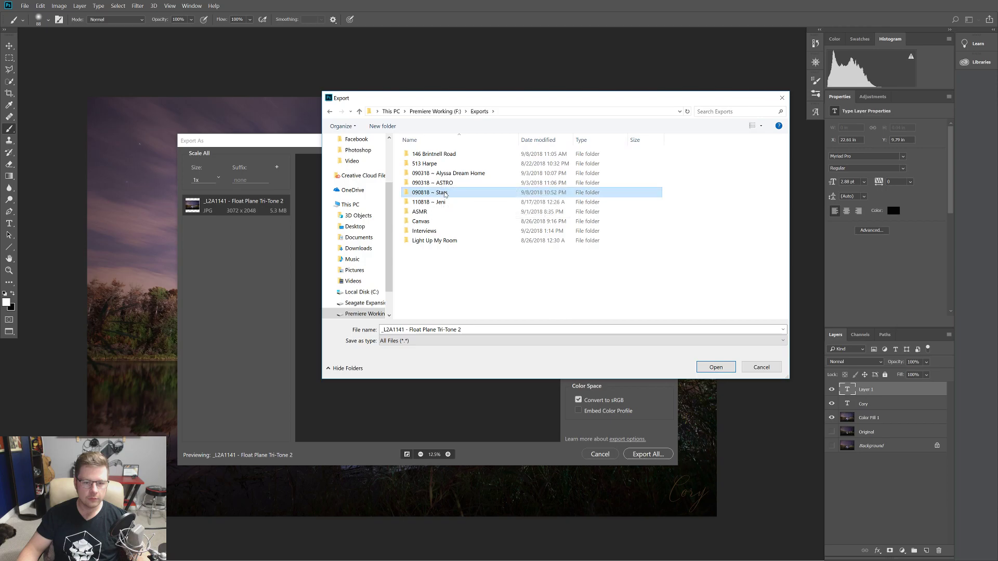
double_click(427, 163)
click(461, 329)
text(jpg after)
key(Return)
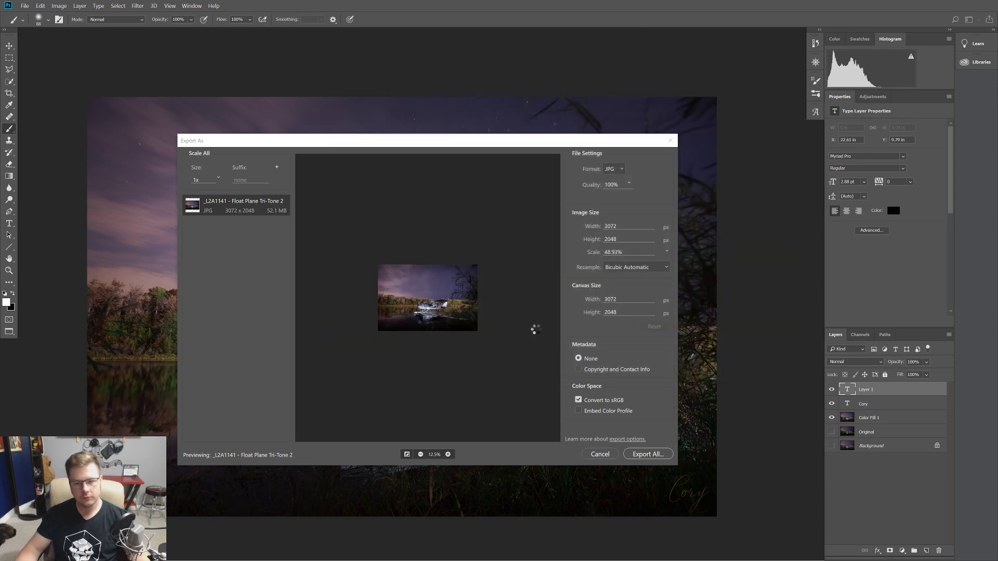
click(24, 6)
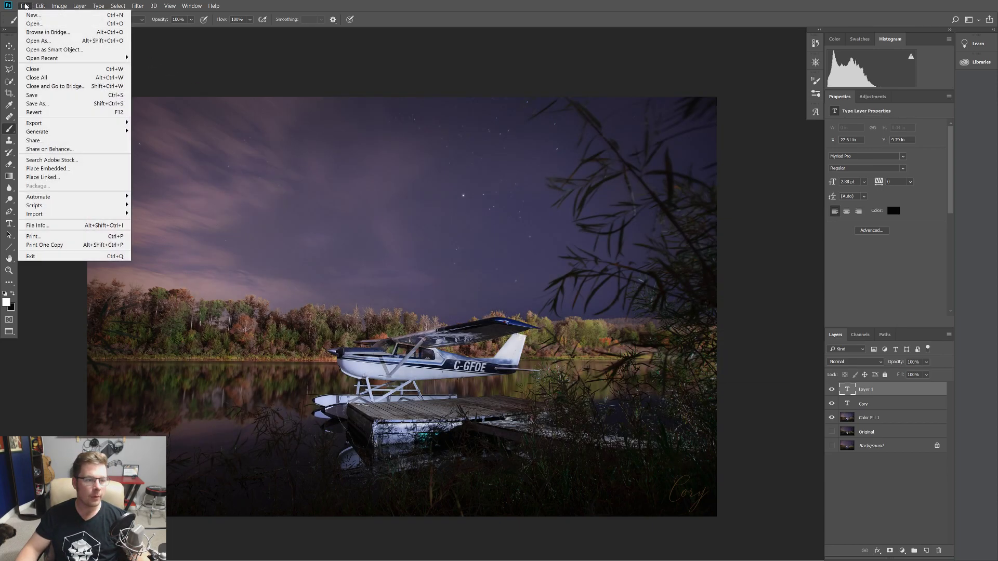
click(156, 132)
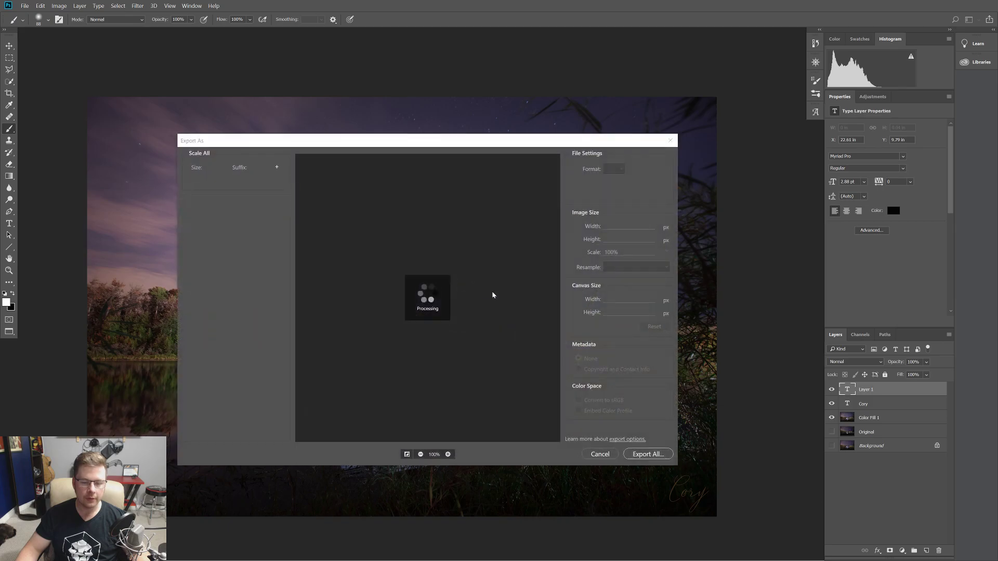
click(645, 454)
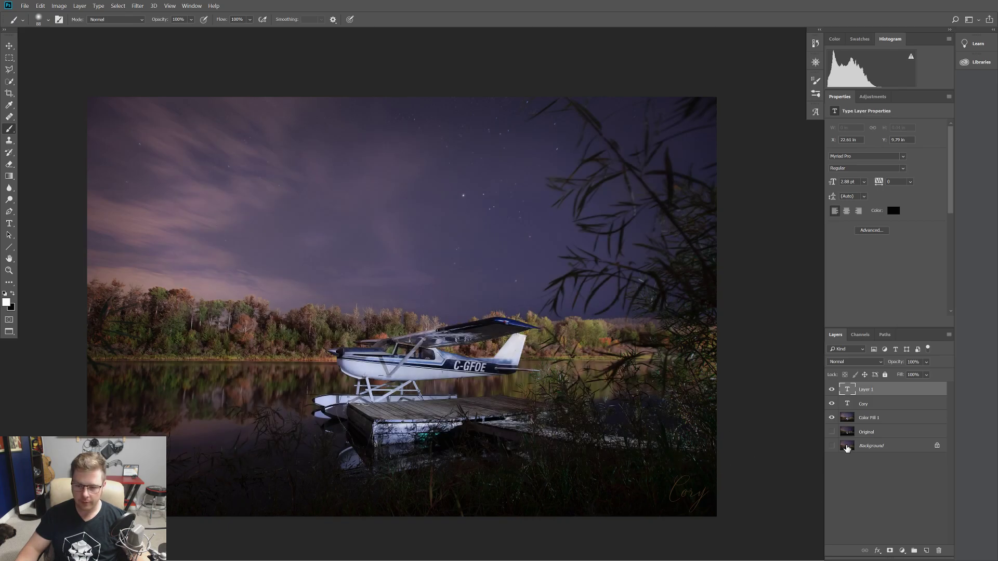
Show only the Original layer and export it as a 3072 x 2048 px JPG for the before version
alt+click(833, 435)
click(24, 5)
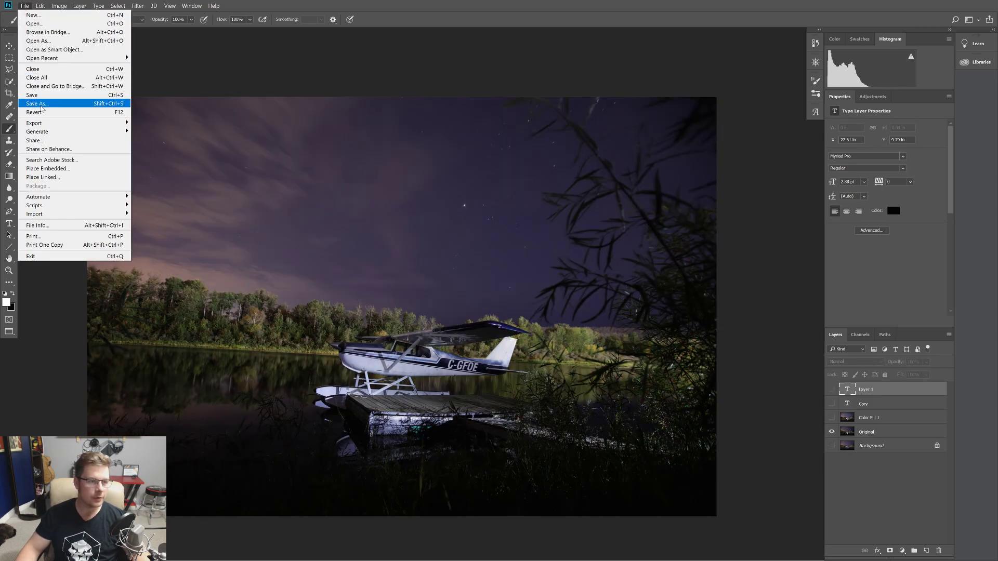
mouse_move(52, 127)
click(156, 132)
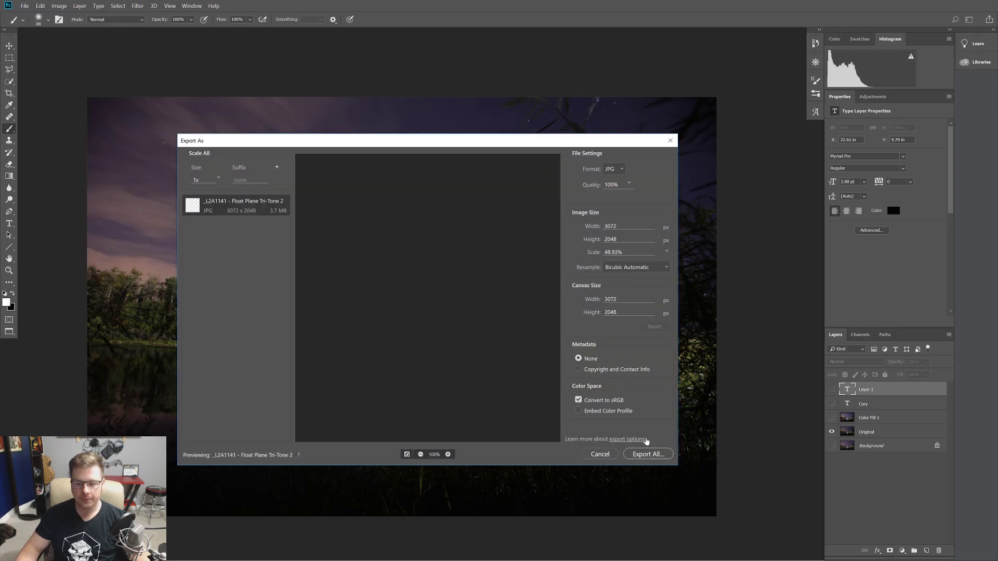
click(657, 450)
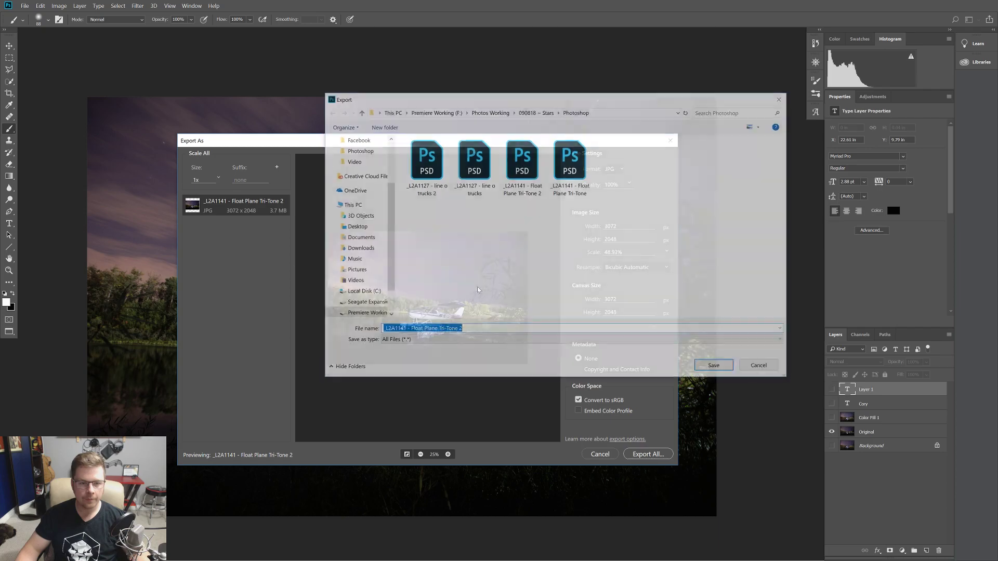
Save the JPG in the Facebook folder inside Exports, 090818 ~ Stars, with "before" appended to the file name
click(441, 111)
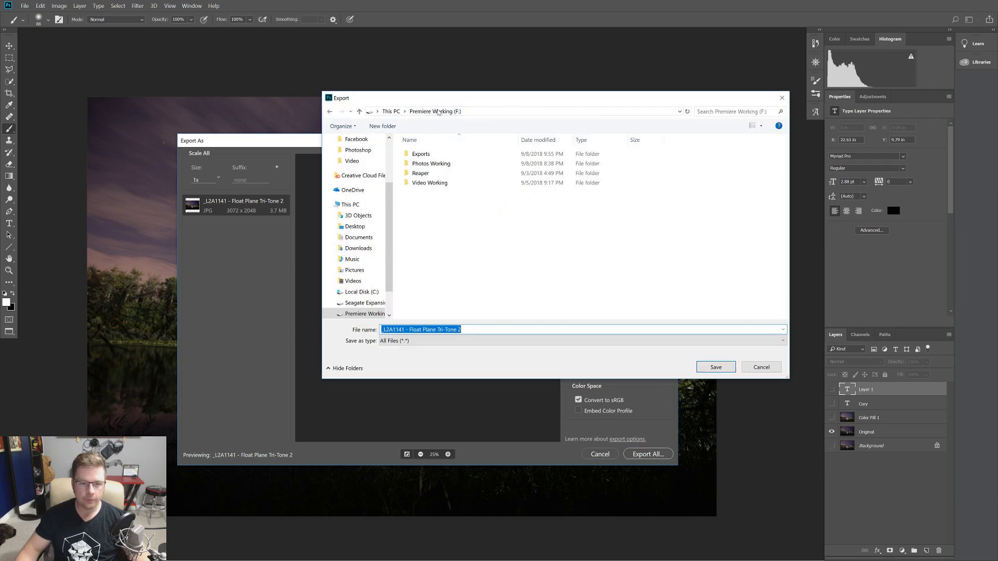
double_click(432, 154)
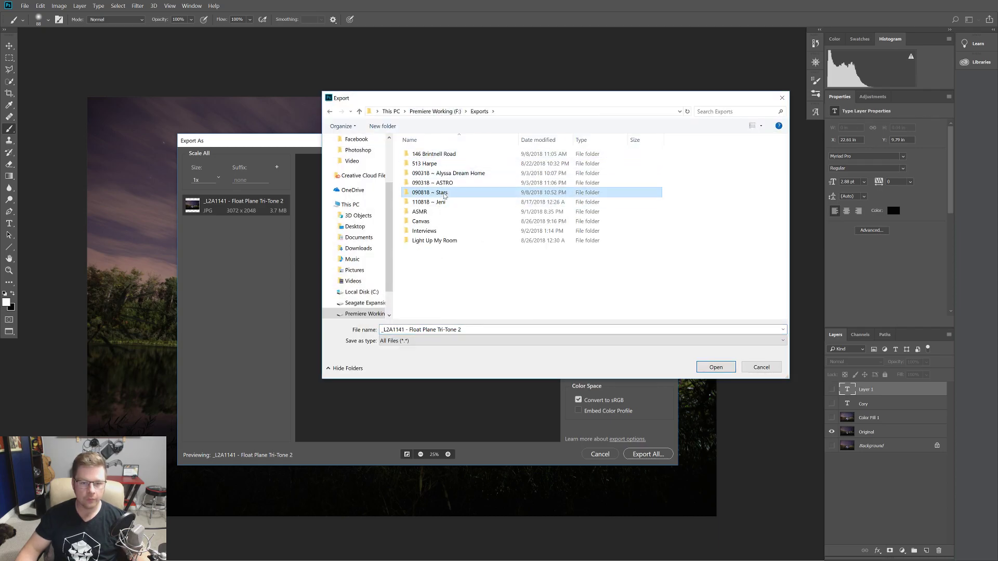
double_click(434, 192)
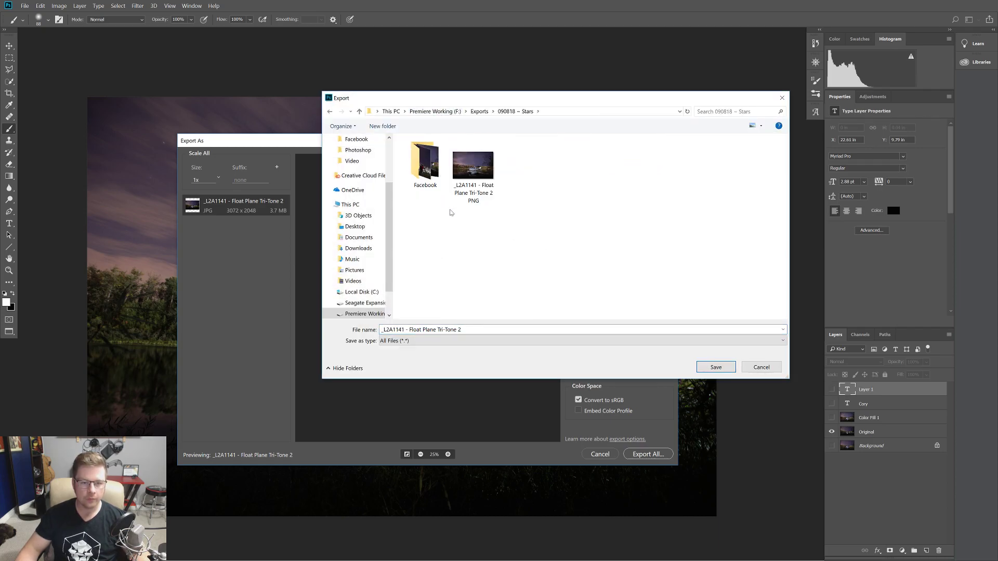
double_click(424, 174)
double_click(460, 329)
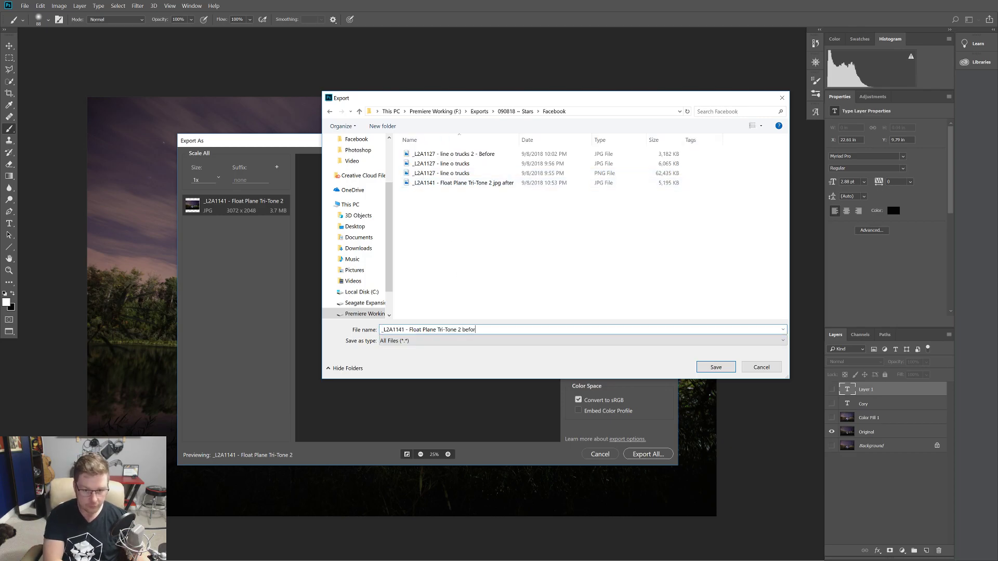
key(Return)
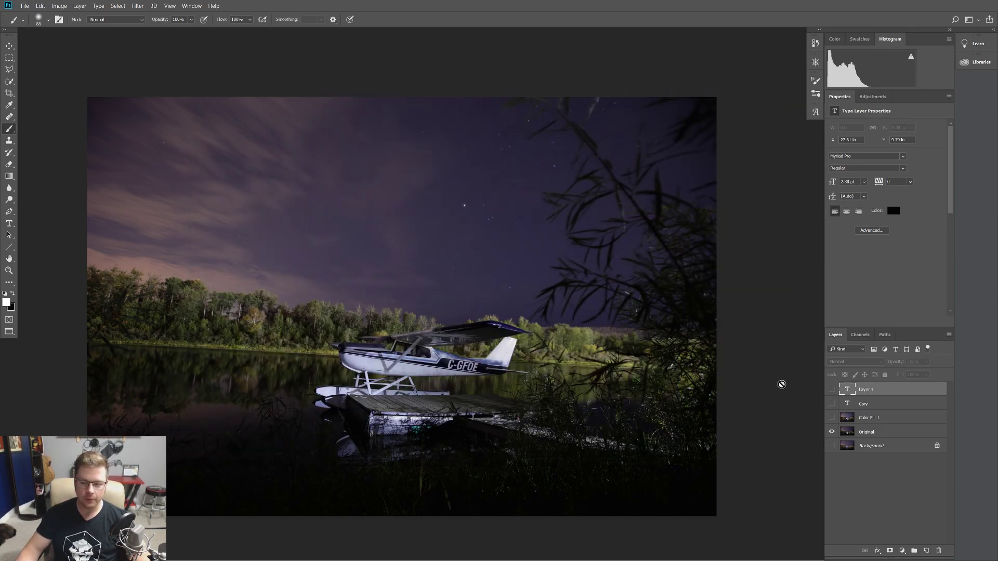
Restore the visibility of the edited and signature layers and save the Photoshop document
alt+click(833, 432)
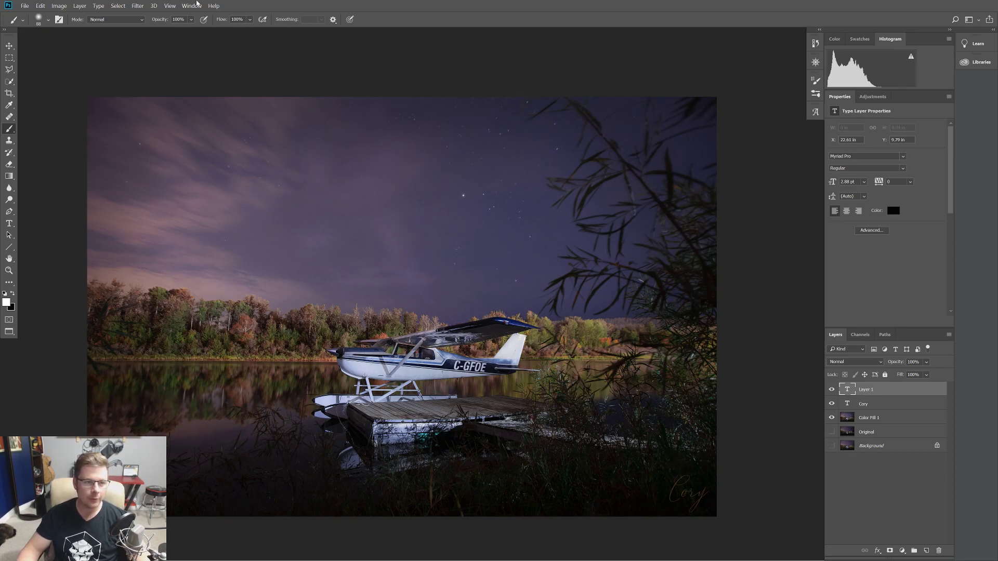
click(40, 5)
click(78, 90)
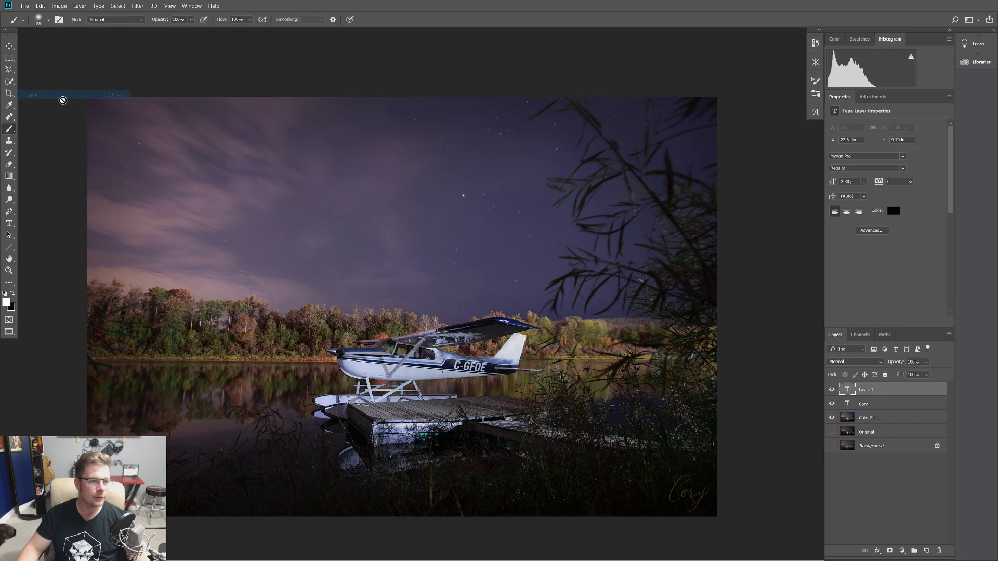